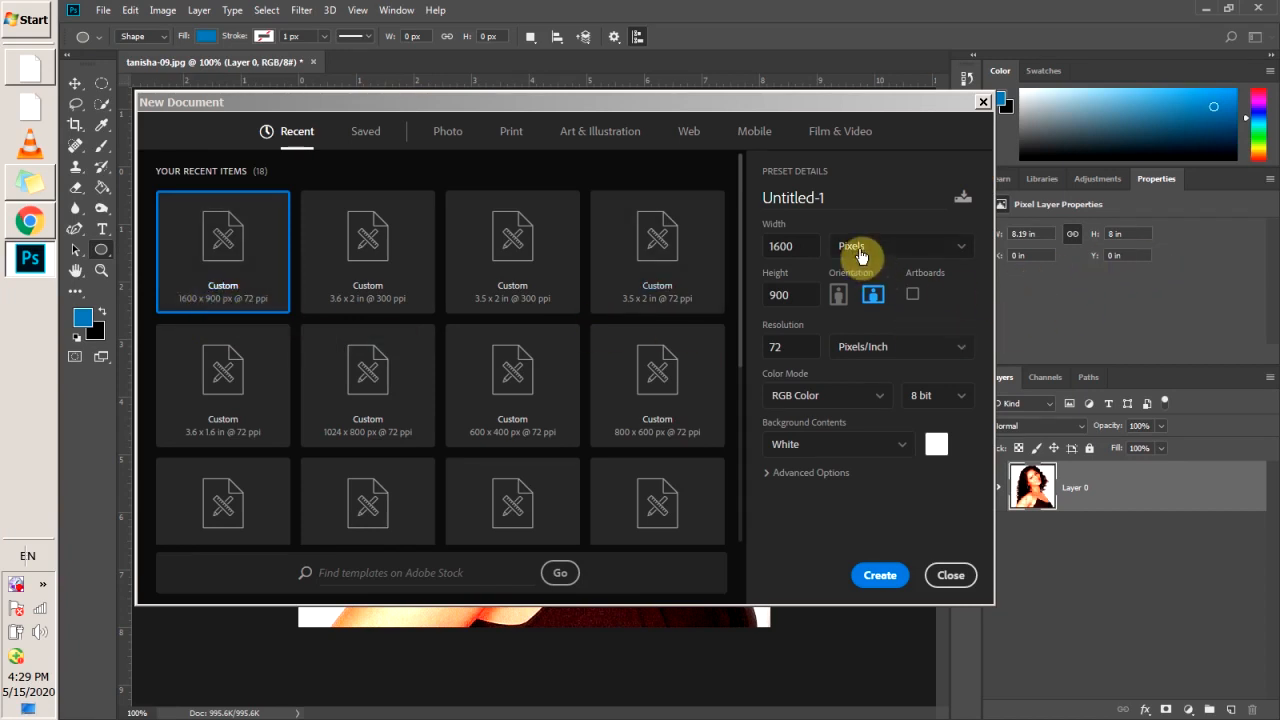
# Step: Create a new 1600 x 900 pixel document with a resolution of 300 pixels/inch
pyautogui.click(790, 350)
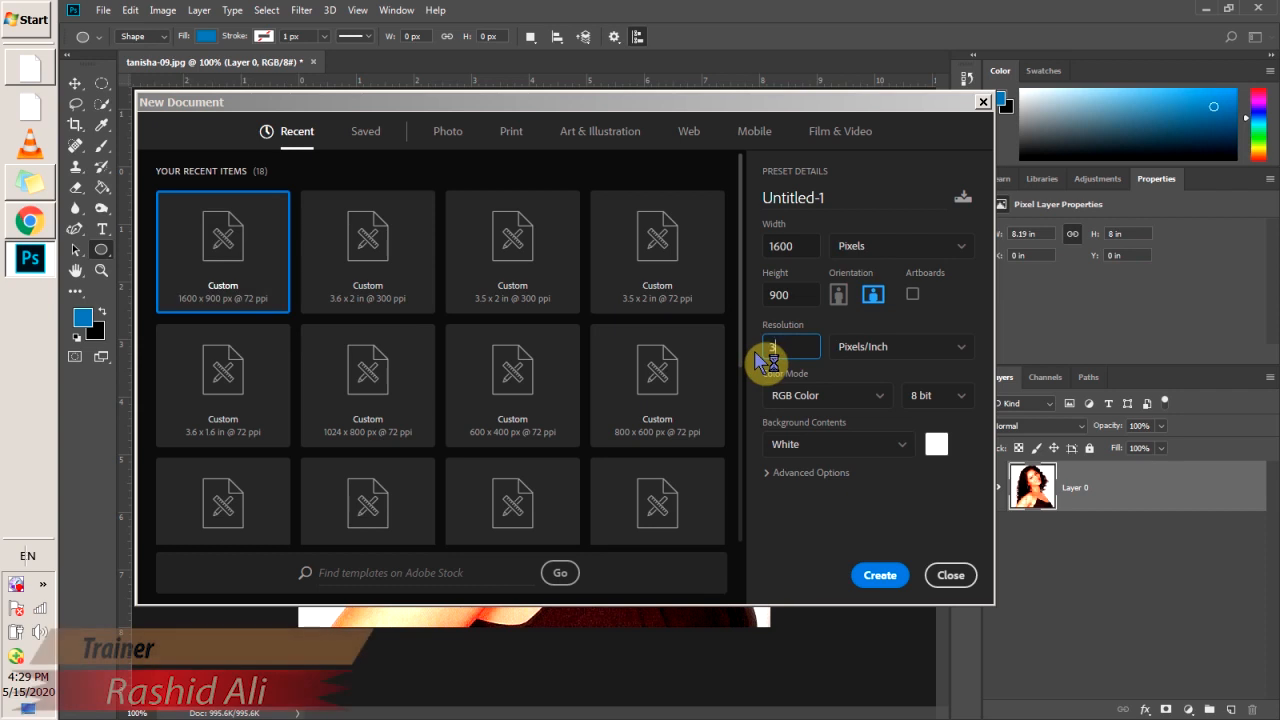
pyautogui.write('300')
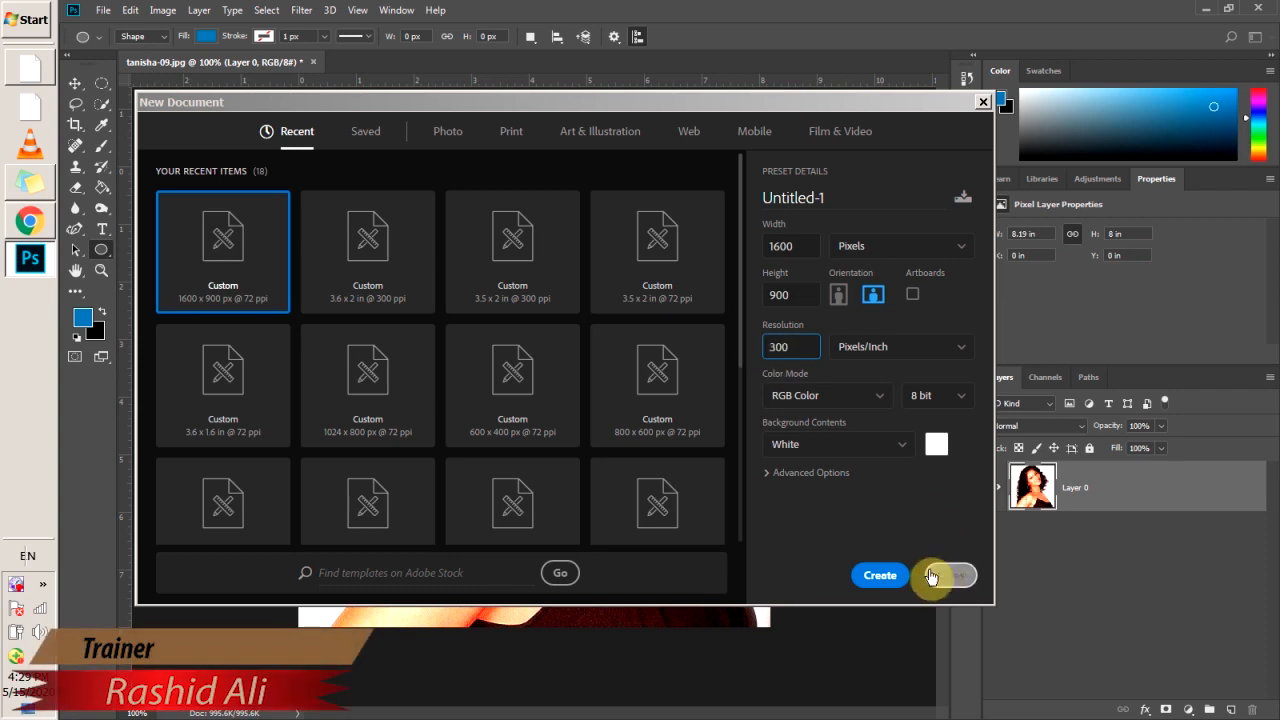
pyautogui.click(878, 576)
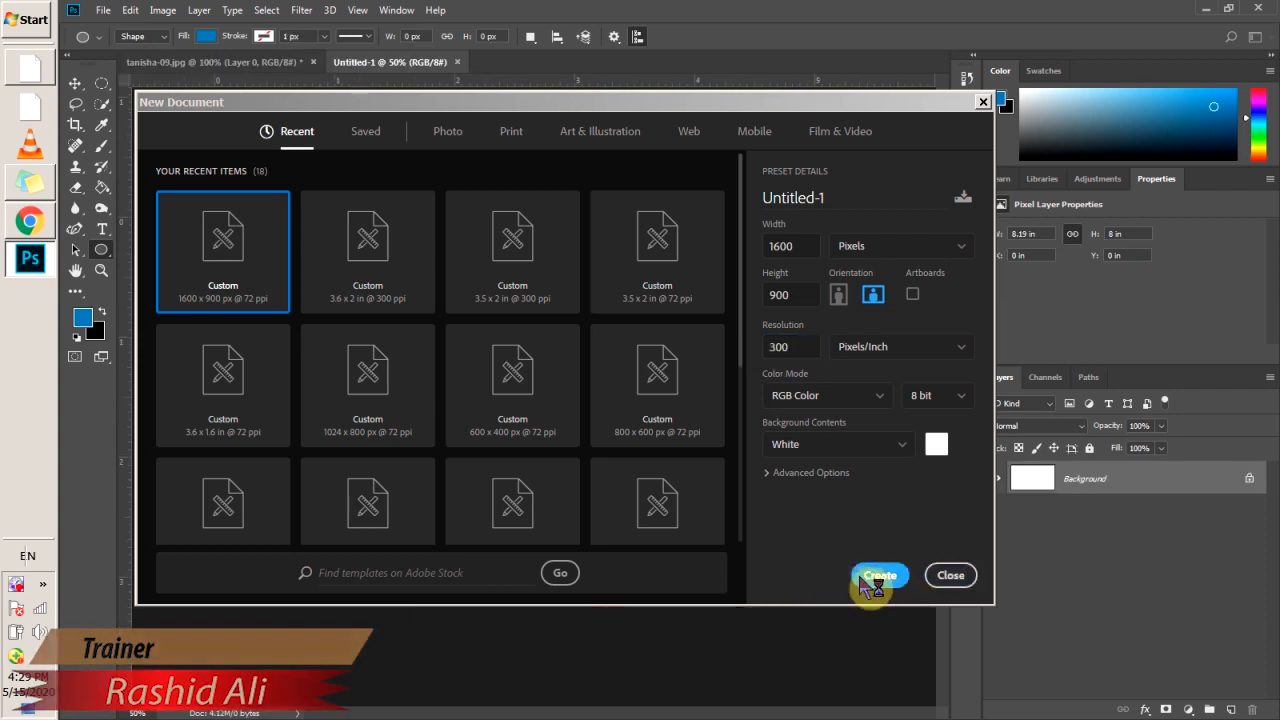
# Step: Copy the portrait from the open photo document into the new document as a layer
pyautogui.click(246, 64)
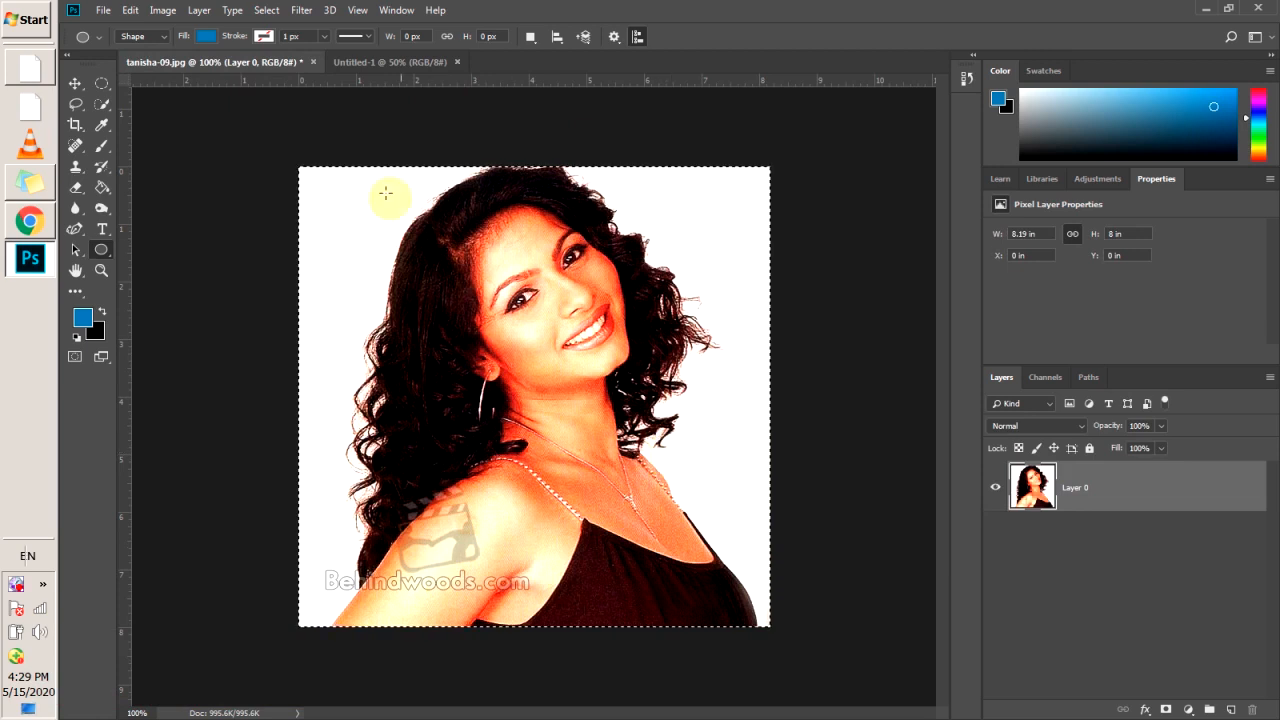
pyautogui.click(400, 62)
pyautogui.moveTo(403, 93); pyautogui.dragTo(660, 263)
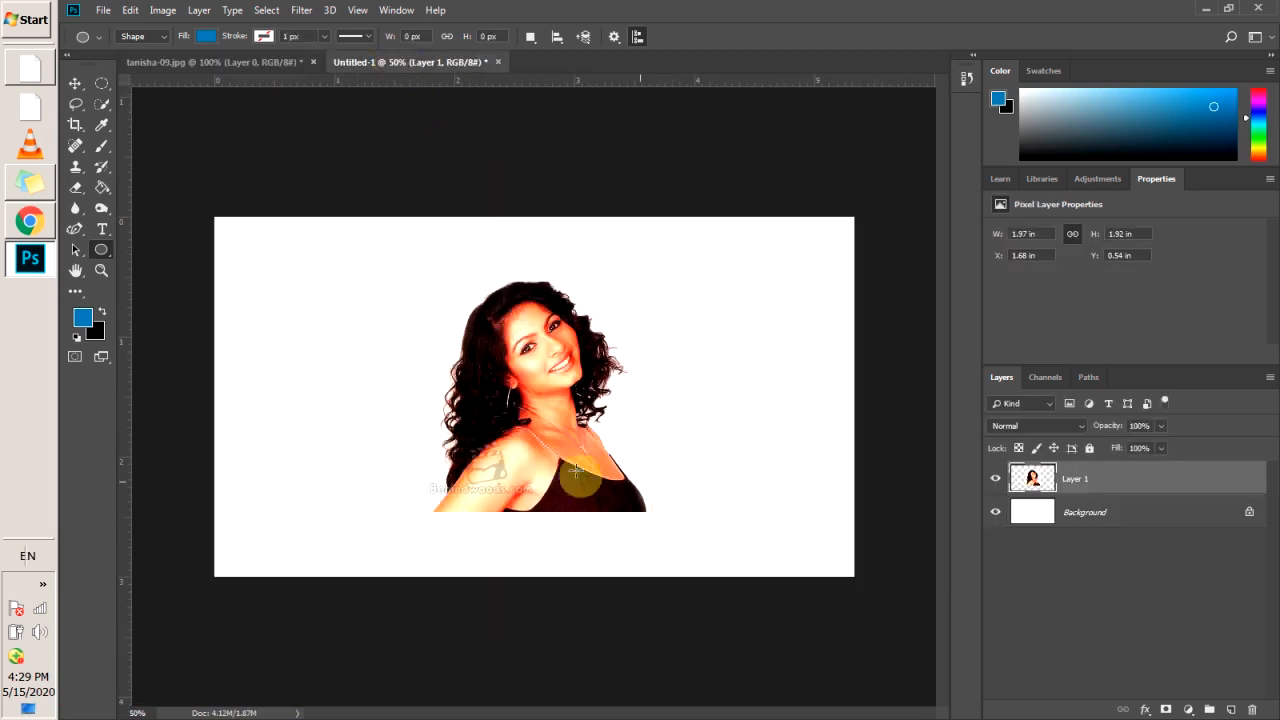
# Step: Hide the portrait layer and unlock the Background layer so it becomes a regular layer
pyautogui.click(995, 480)
pyautogui.click(1050, 514)
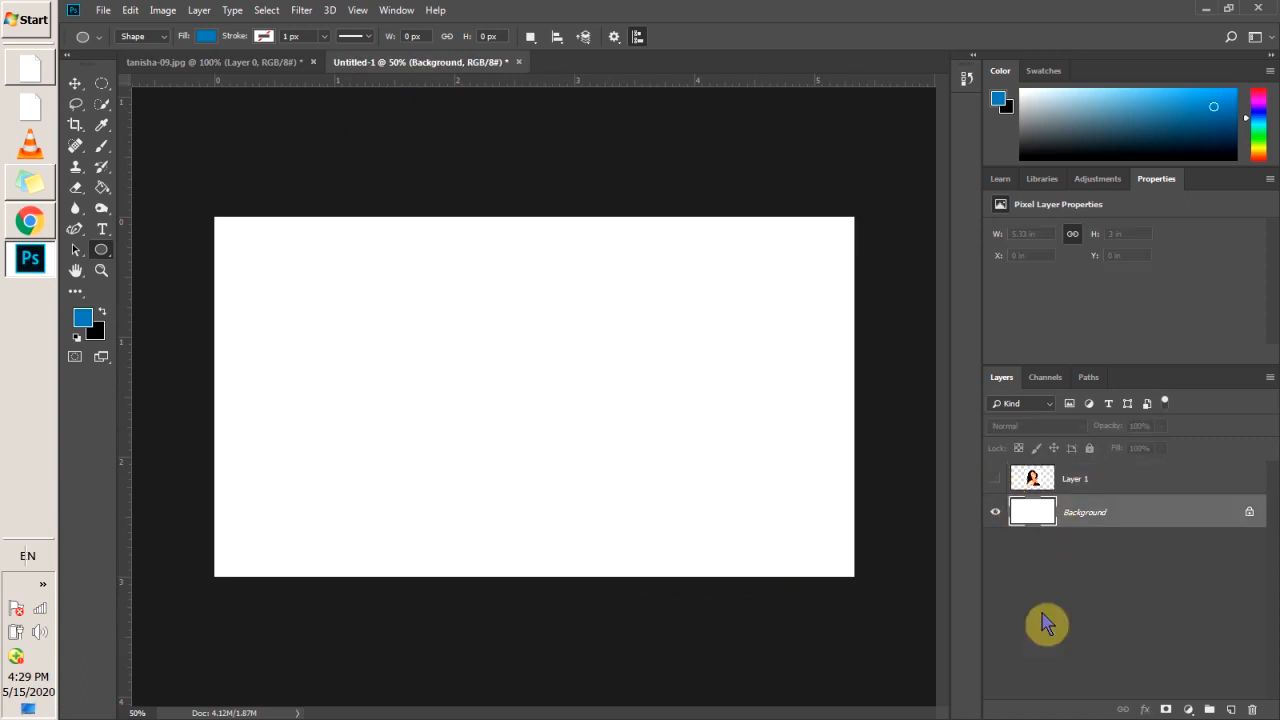
pyautogui.click(1249, 512)
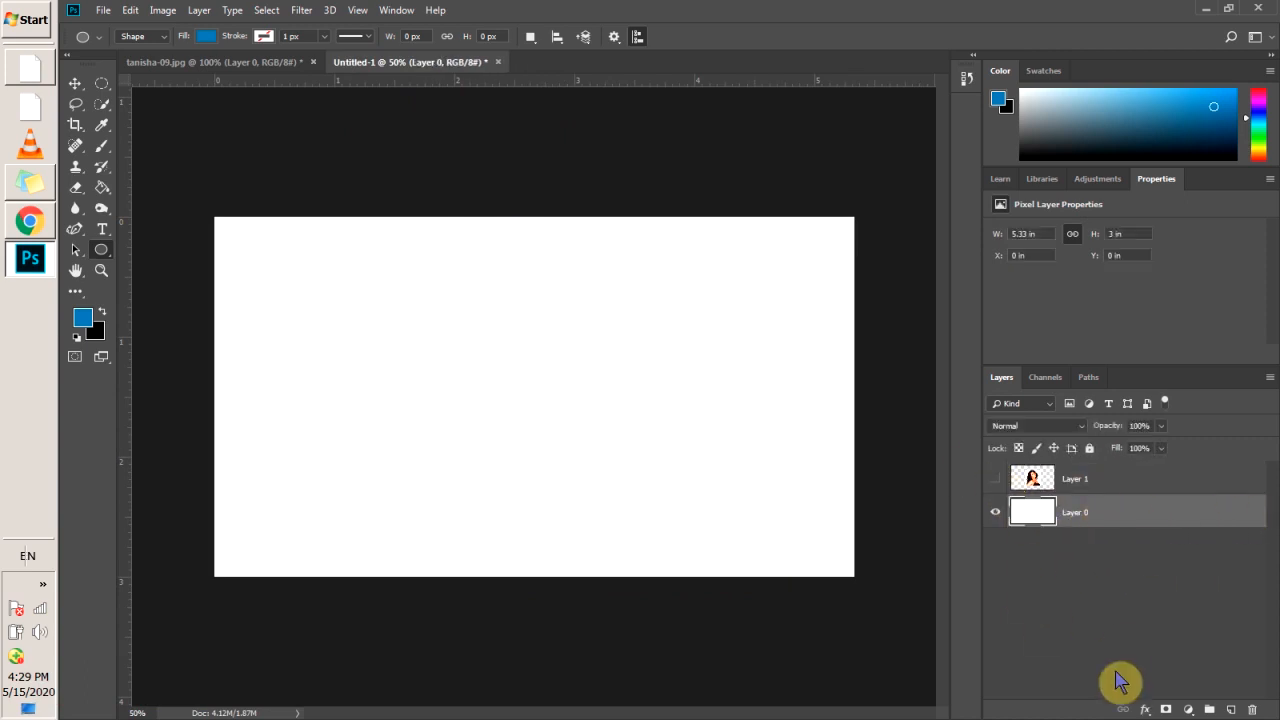
# Step: Add a Gradient Overlay effect to Layer 0
pyautogui.click(1189, 709)
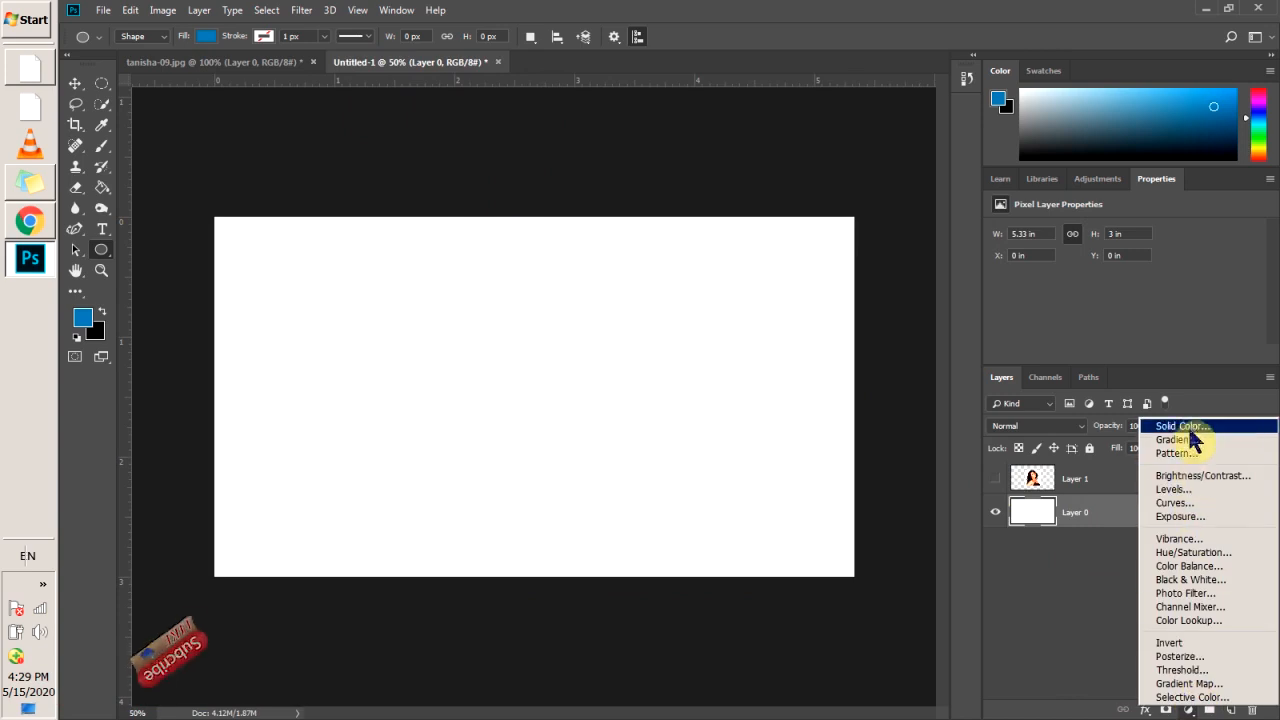
pyautogui.click(1143, 709)
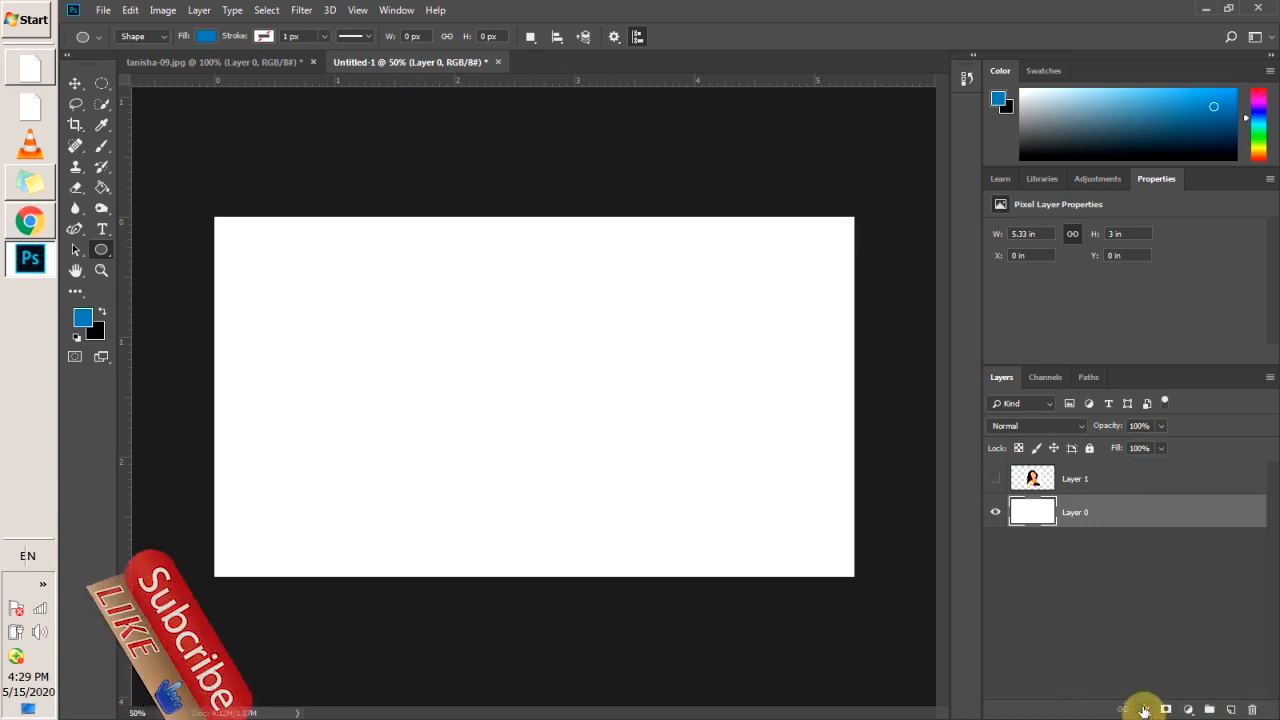
pyautogui.click(1145, 709)
pyautogui.click(1160, 556)
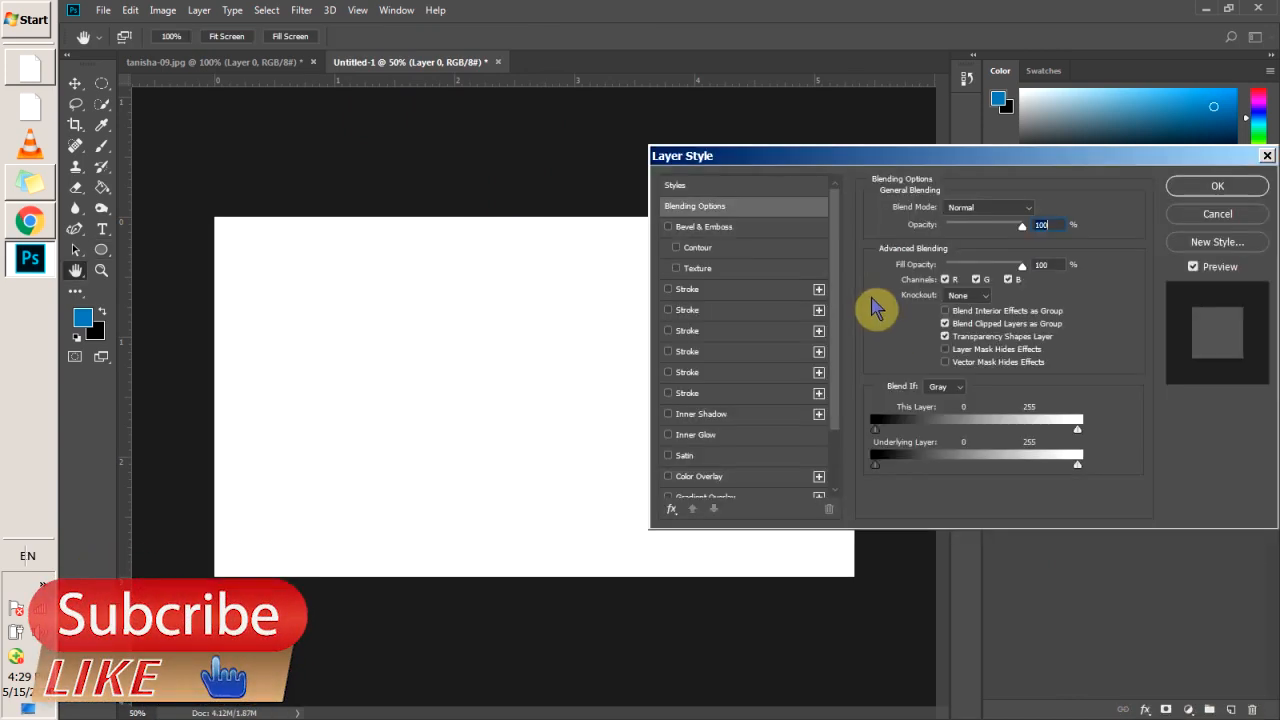
pyautogui.moveTo(803, 163); pyautogui.dragTo(975, 115)
pyautogui.moveTo(997, 345); pyautogui.dragTo(990, 420)
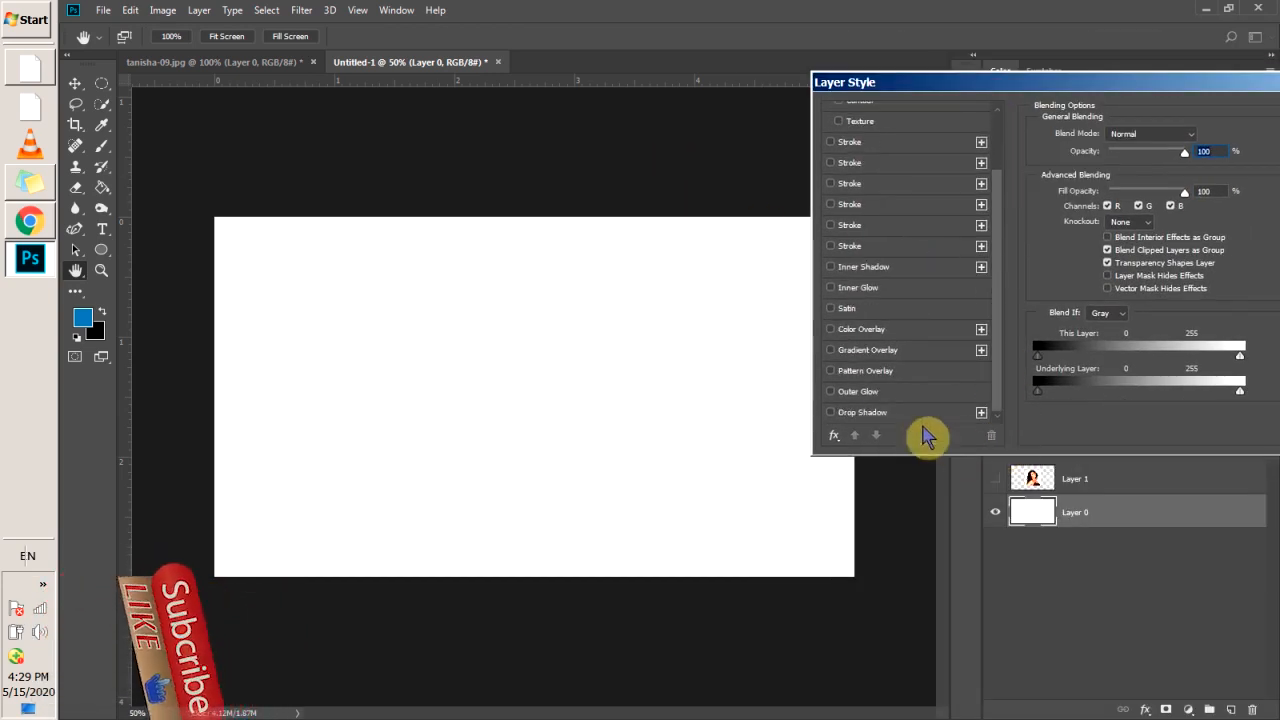
pyautogui.click(831, 352)
pyautogui.click(868, 352)
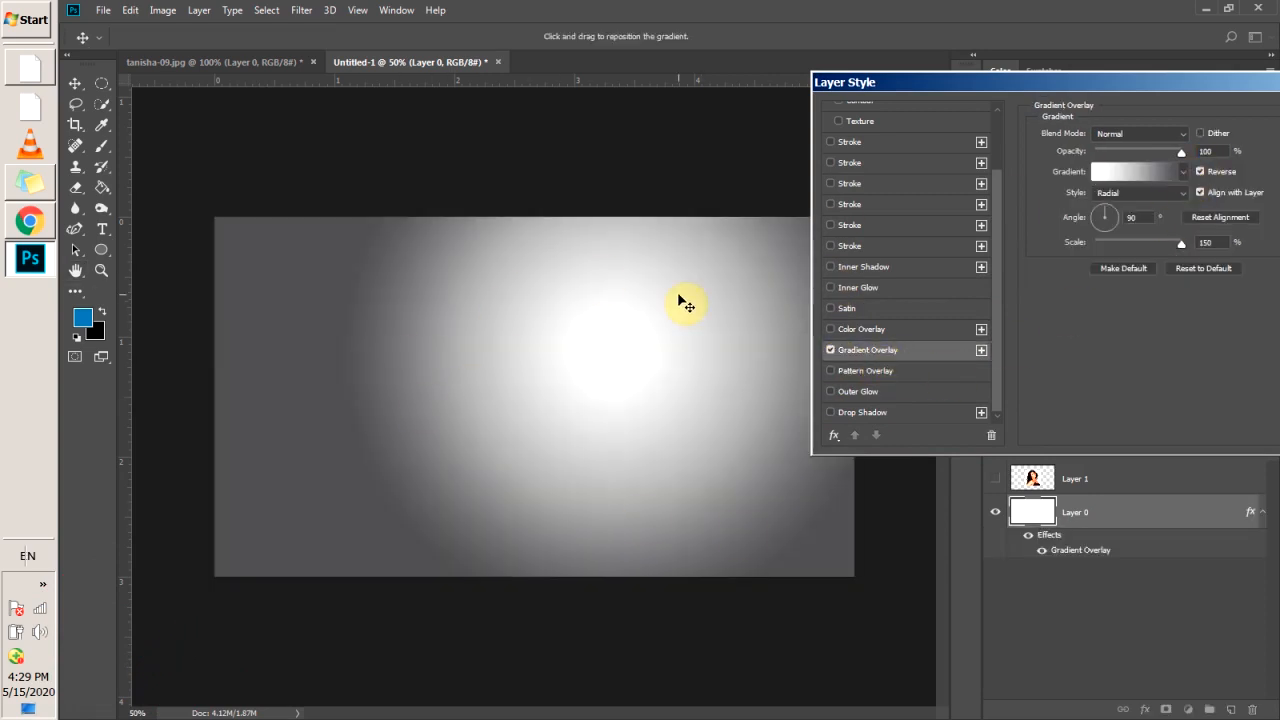
# Step: Apply the black-to-white preset to the overlay gradient, keeping Reverse enabled
pyautogui.click(1184, 171)
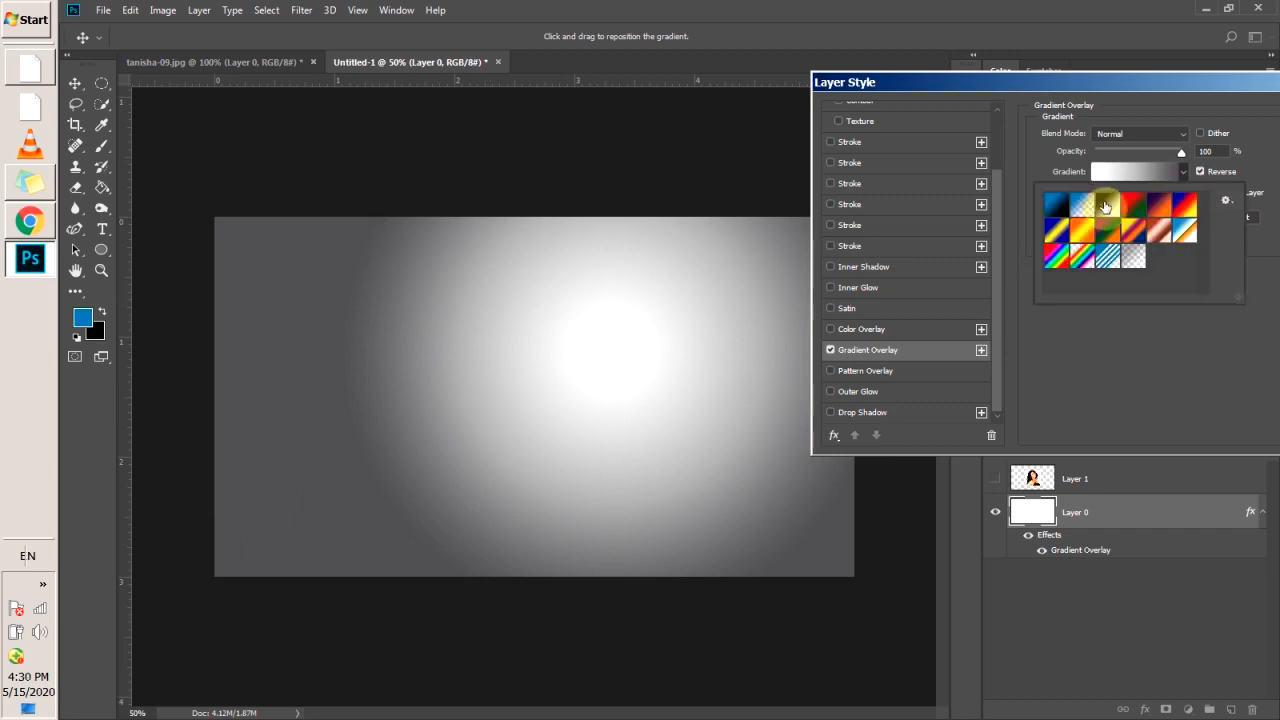
pyautogui.click(1104, 206)
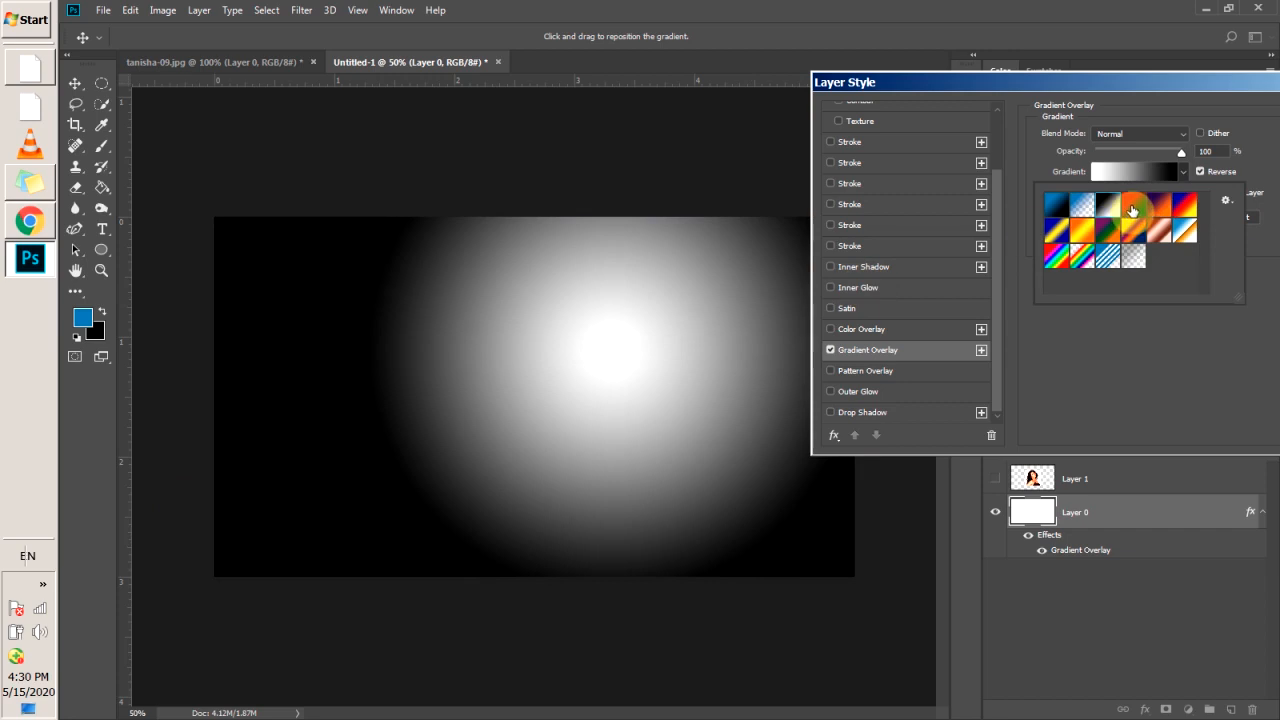
pyautogui.click(1203, 172)
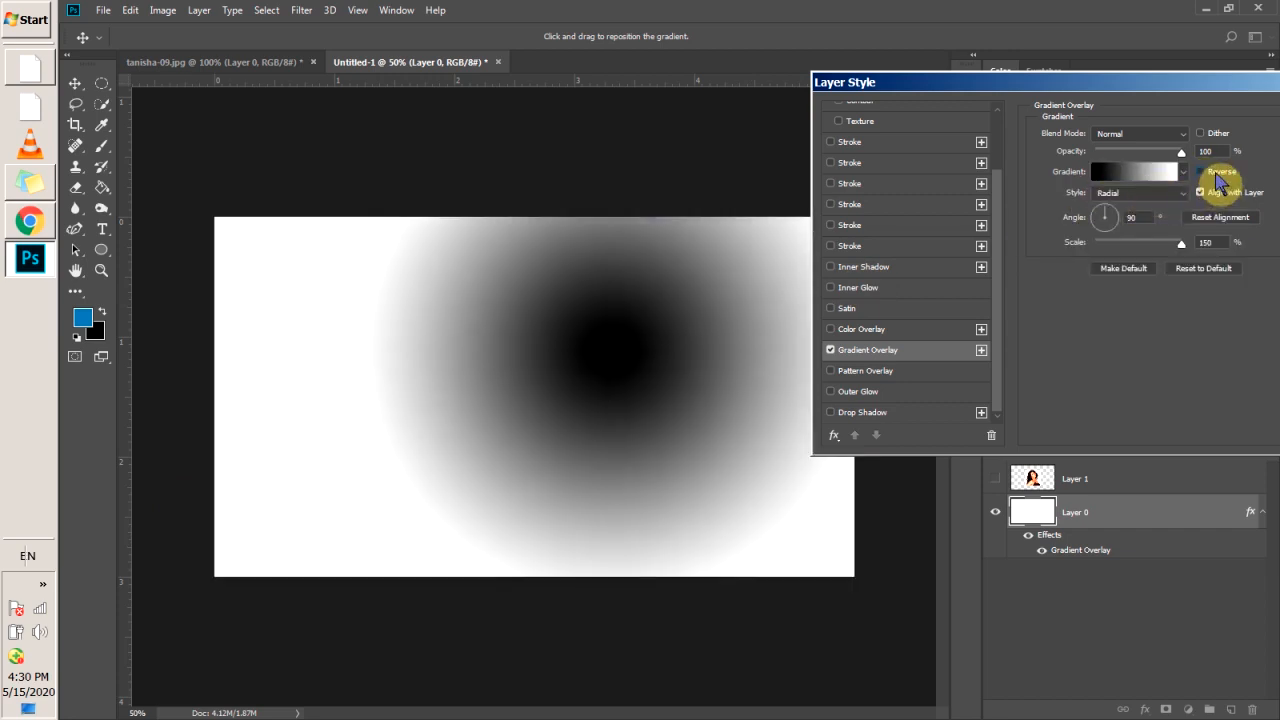
pyautogui.click(1219, 176)
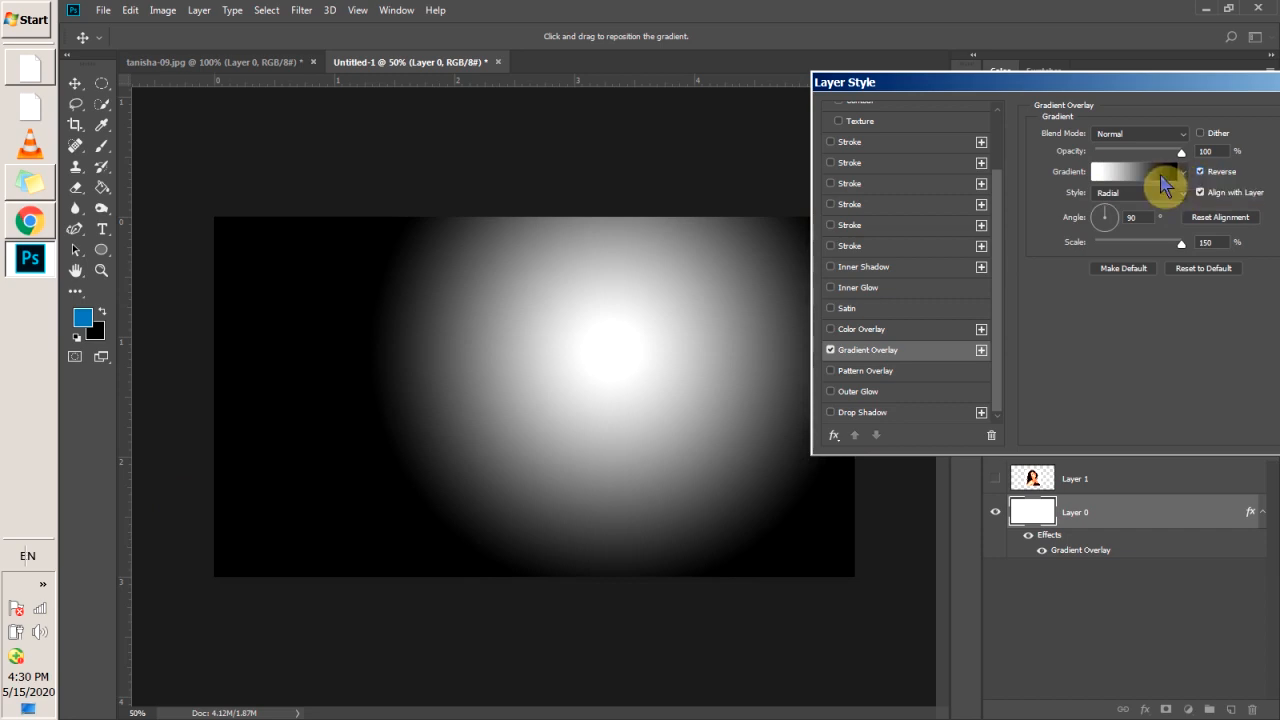
# Step: Edit the overlay gradient: set the black stop's color to #3b3b3c and the color midpoint to 59%
pyautogui.click(1163, 185)
pyautogui.click(736, 439)
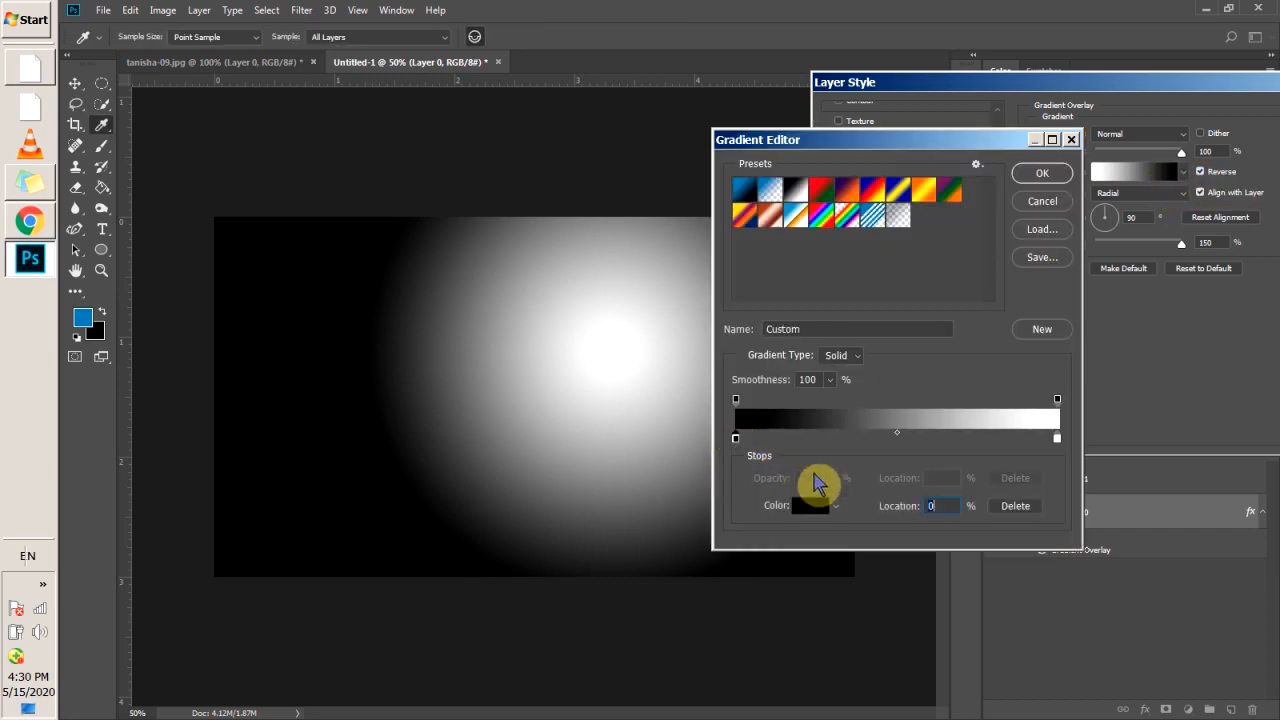
pyautogui.click(809, 505)
pyautogui.click(861, 434)
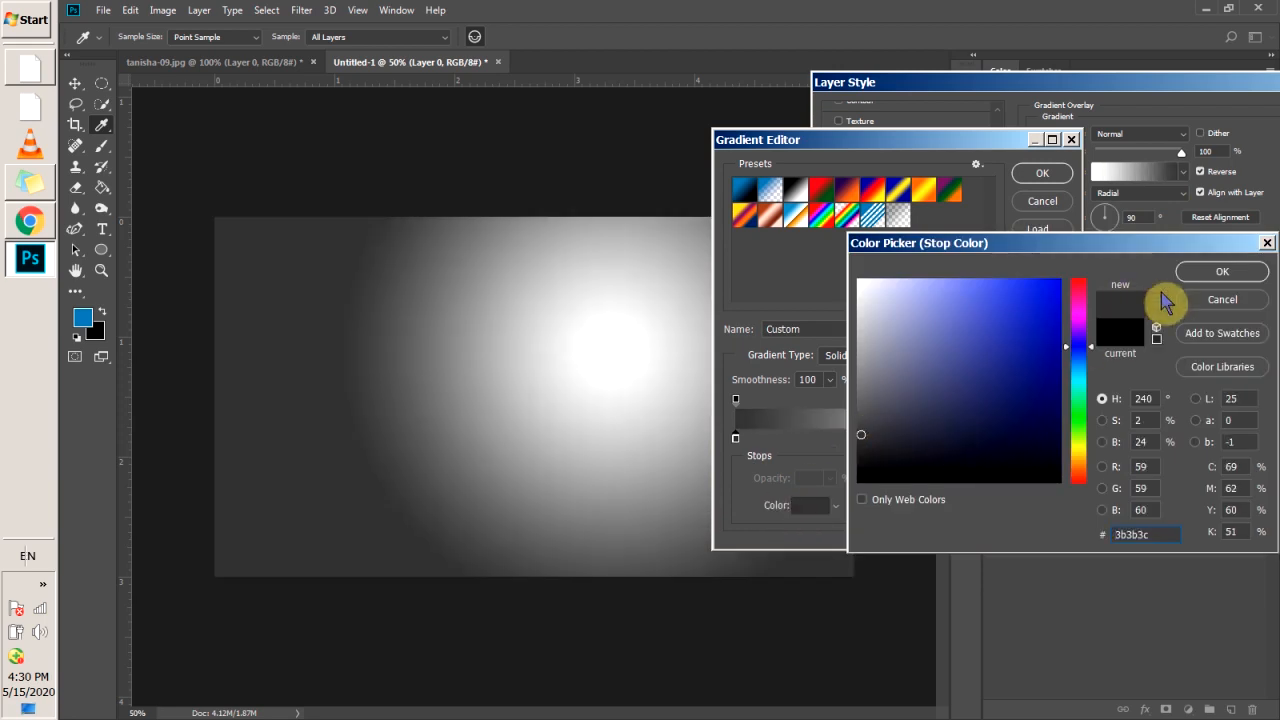
pyautogui.click(1222, 273)
pyautogui.moveTo(901, 439)
pyautogui.mouseDown()
pyautogui.moveTo(920, 443)
pyautogui.moveTo(886, 443)
pyautogui.moveTo(949, 434)
pyautogui.moveTo(920, 441)
pyautogui.mouseUp()
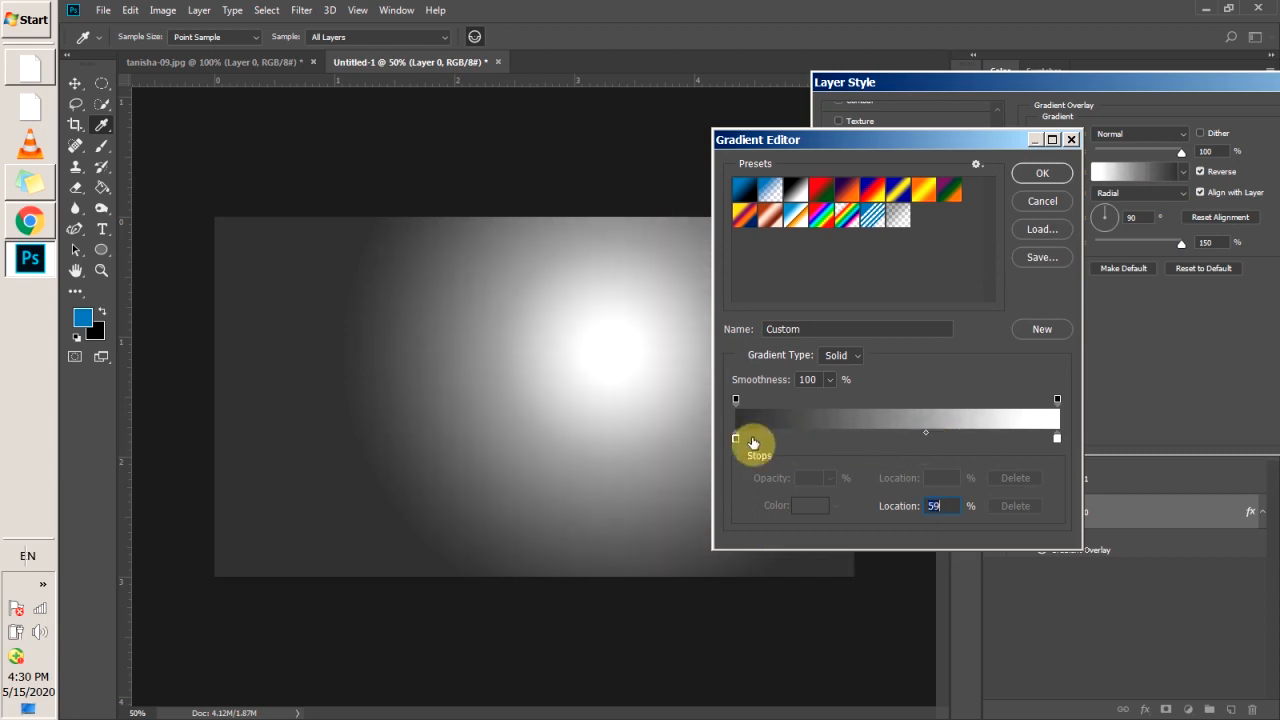
# Step: Lighten the gradient's dark stop to #49494a and accept the edited gradient
pyautogui.click(735, 439)
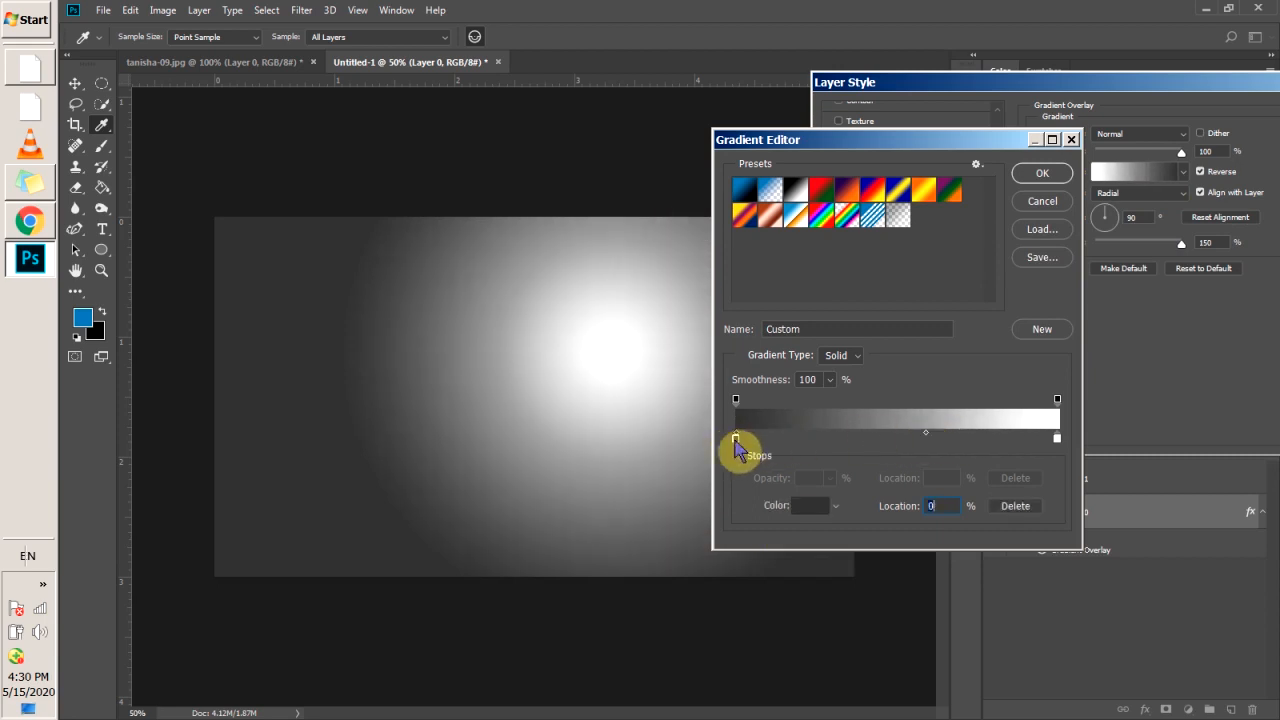
pyautogui.click(809, 507)
pyautogui.click(866, 421)
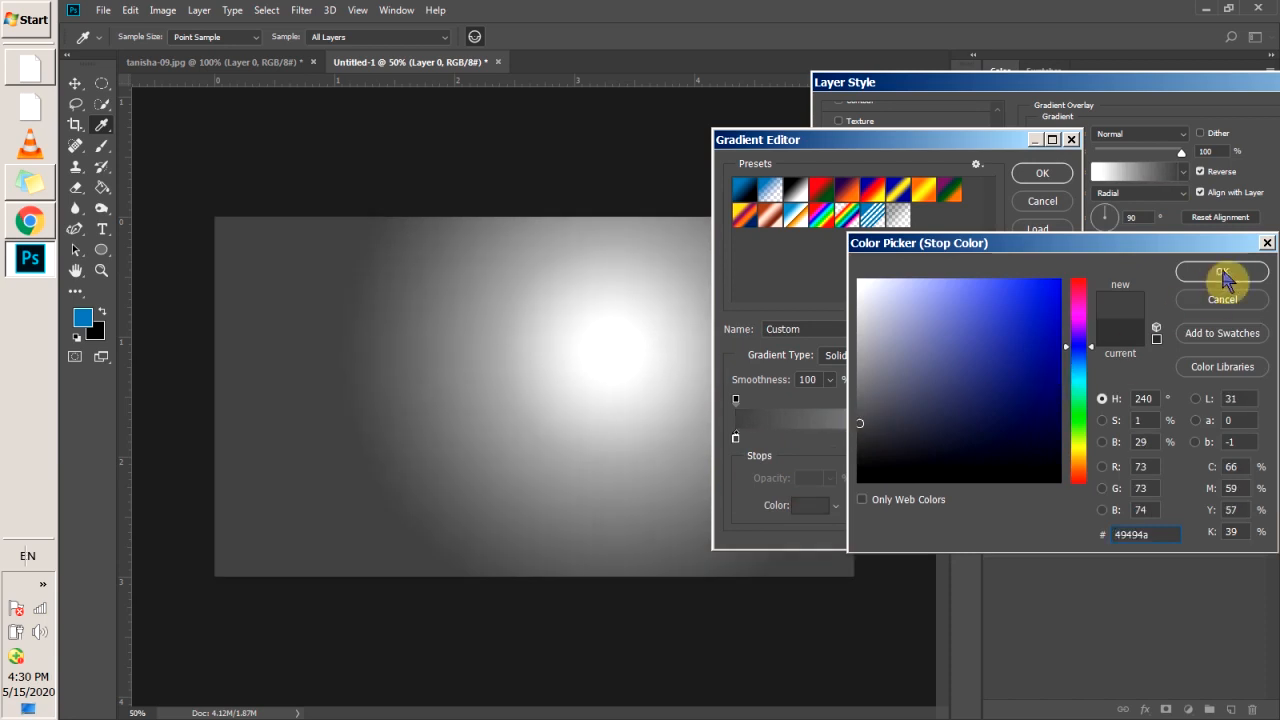
pyautogui.click(1222, 272)
pyautogui.click(1042, 177)
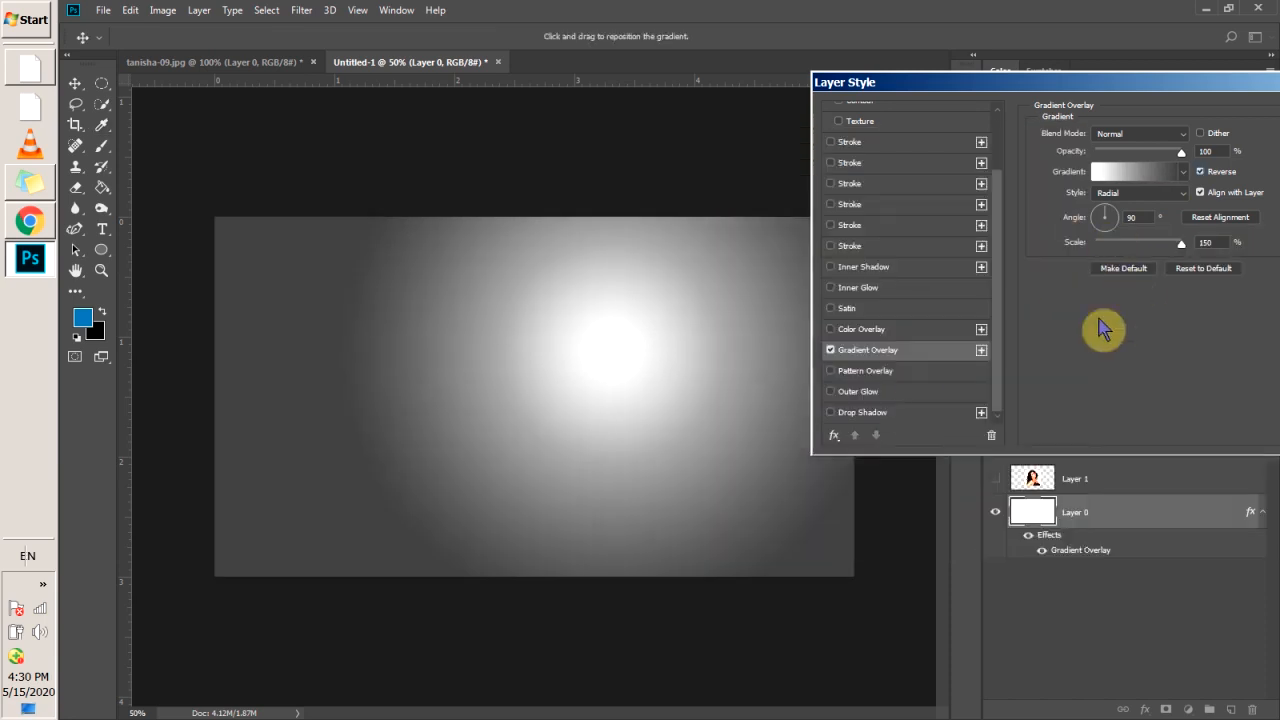
# Step: Shift the radial gradient's bright center slightly up and to the right on the canvas, and apply the layer style
pyautogui.moveTo(581, 357); pyautogui.dragTo(597, 334)
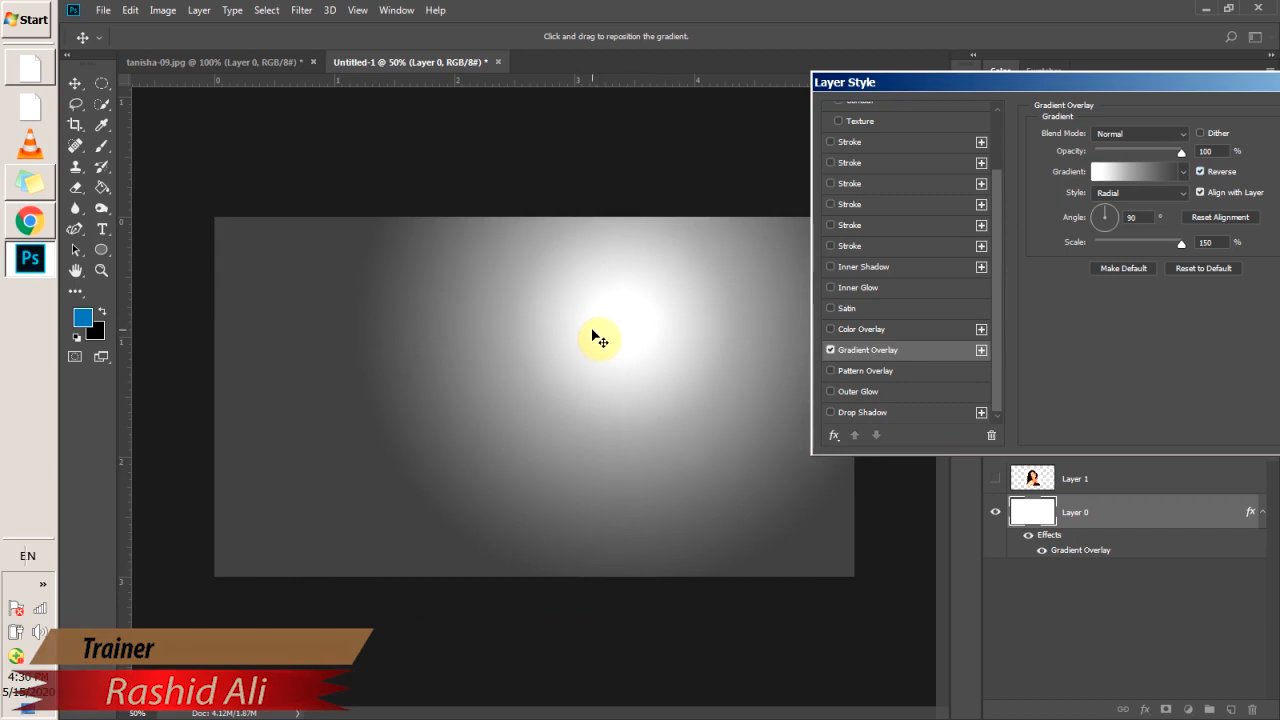
pyautogui.moveTo(1217, 84); pyautogui.dragTo(919, 71)
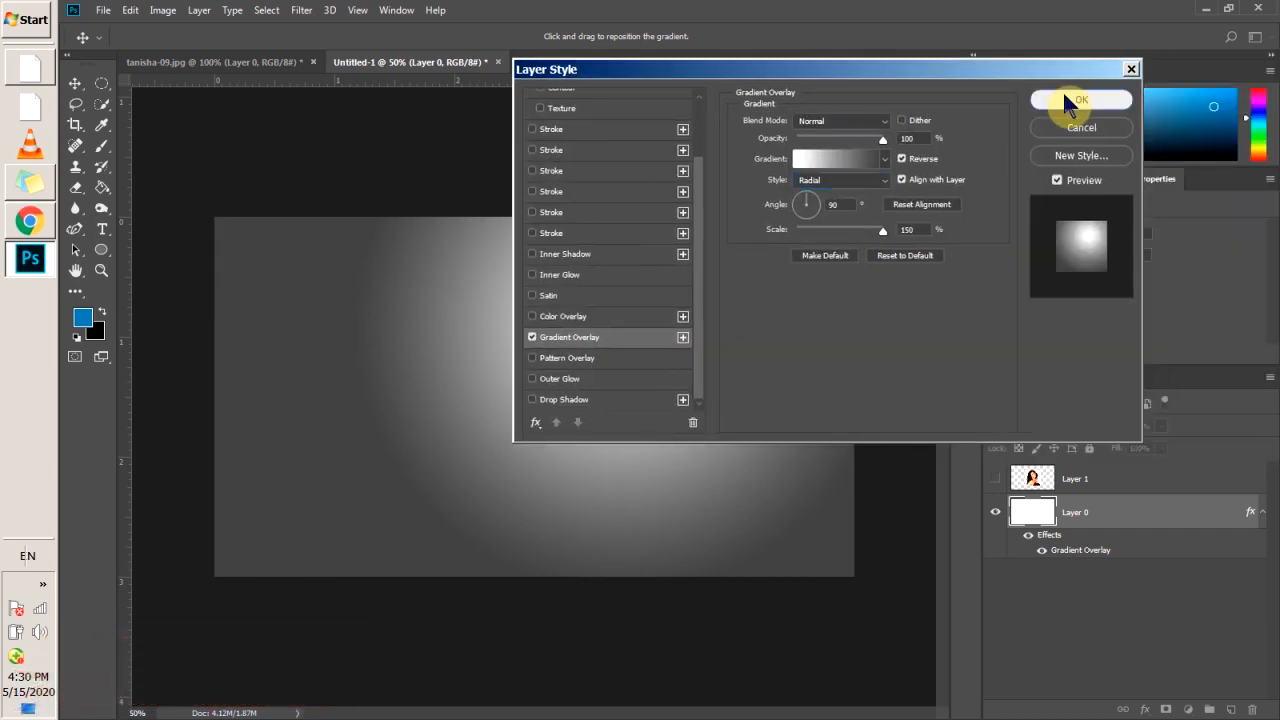
pyautogui.click(1066, 99)
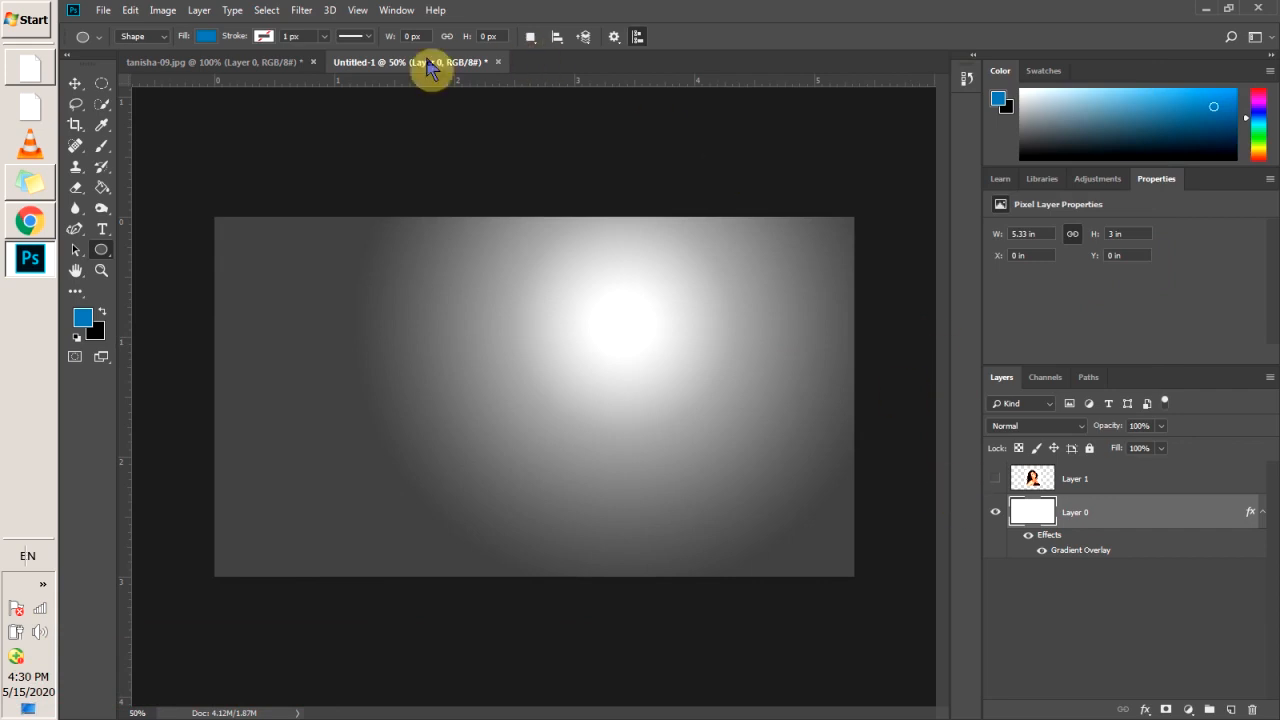
# Step: Show Layer 1 and erase the white background on both sides of the woman with the Magic Eraser at tolerance 32
pyautogui.click(1050, 482)
pyautogui.click(994, 480)
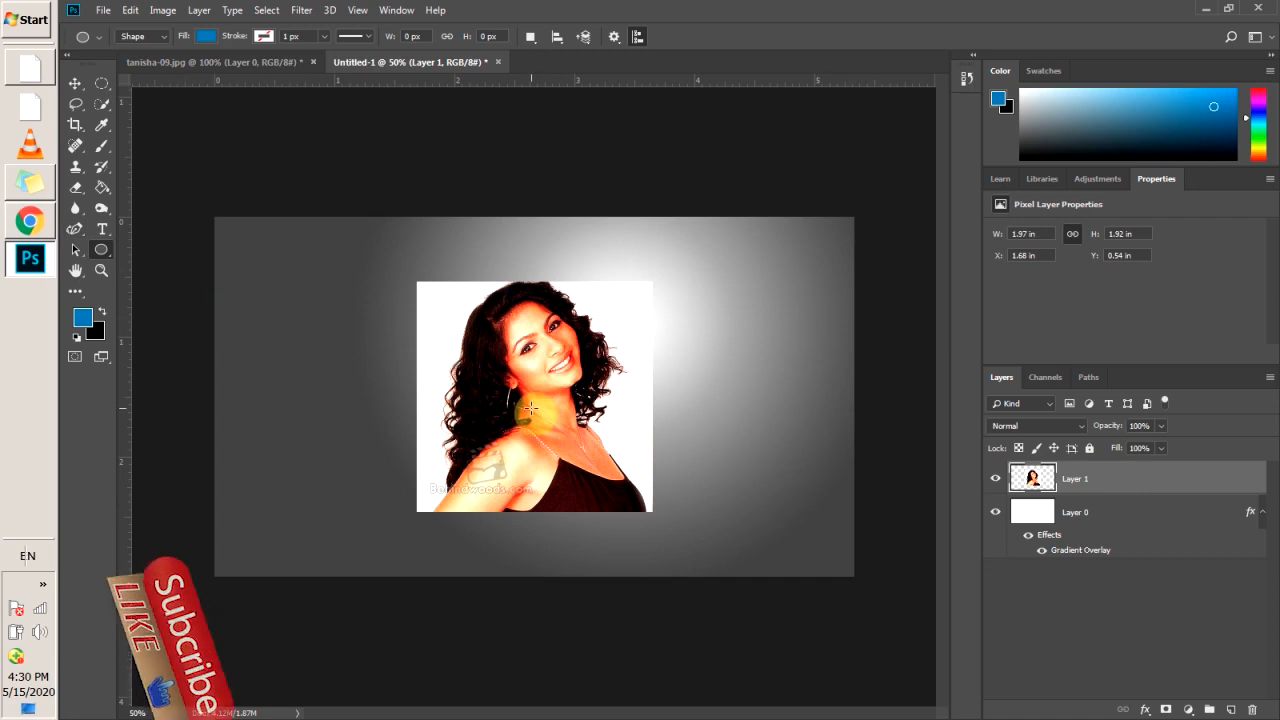
pyautogui.rightClick(75, 190)
pyautogui.click(165, 213)
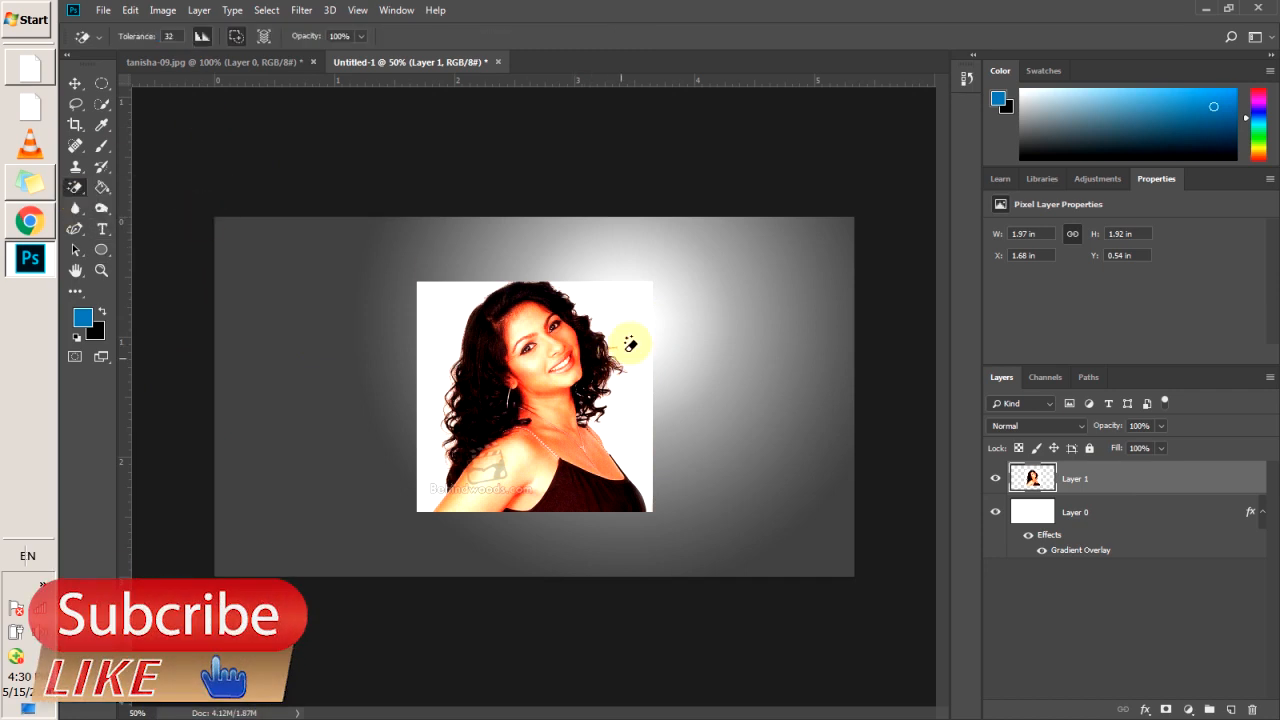
pyautogui.keyDown('alt'); pyautogui.click(648, 314); pyautogui.keyUp('alt')
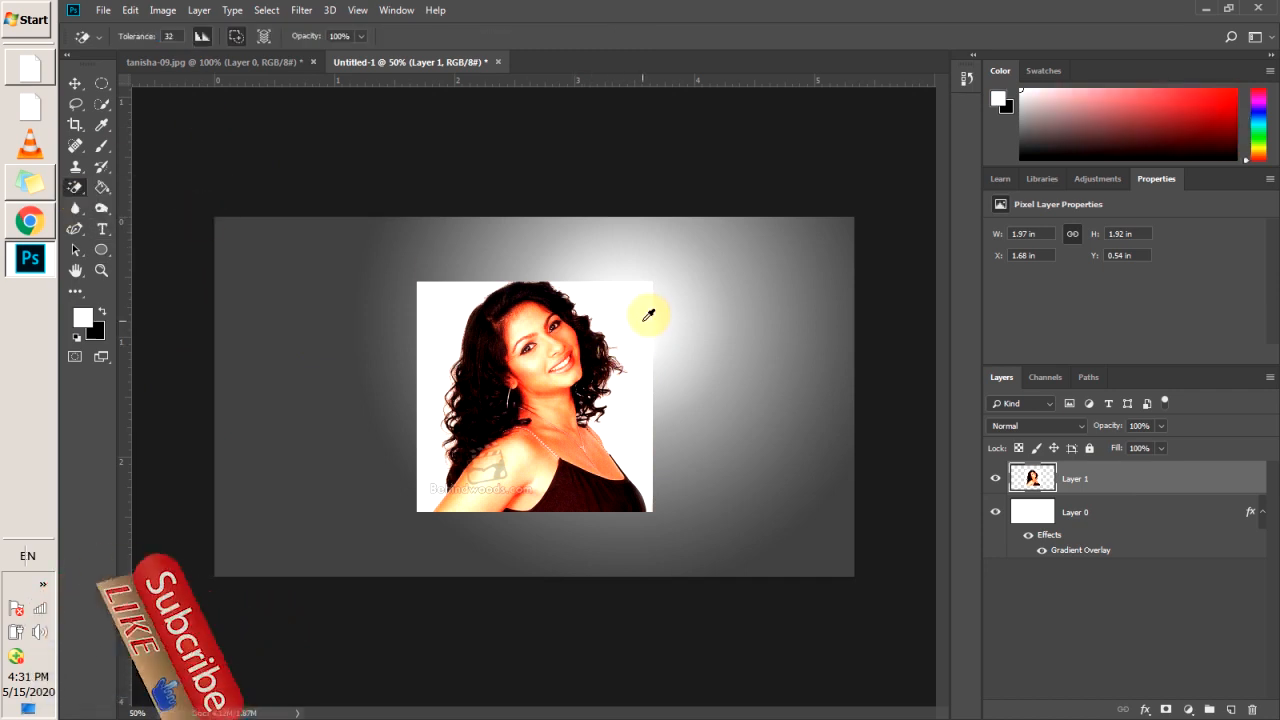
pyautogui.click(643, 320)
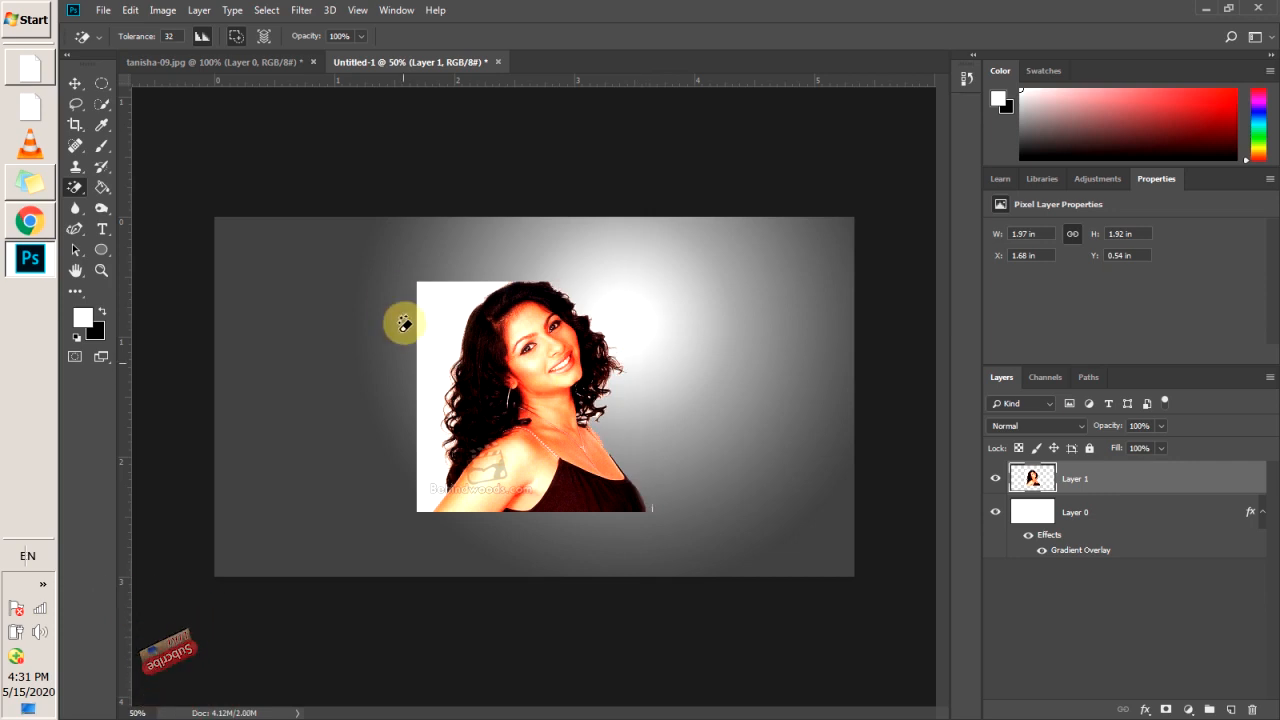
pyautogui.click(434, 301)
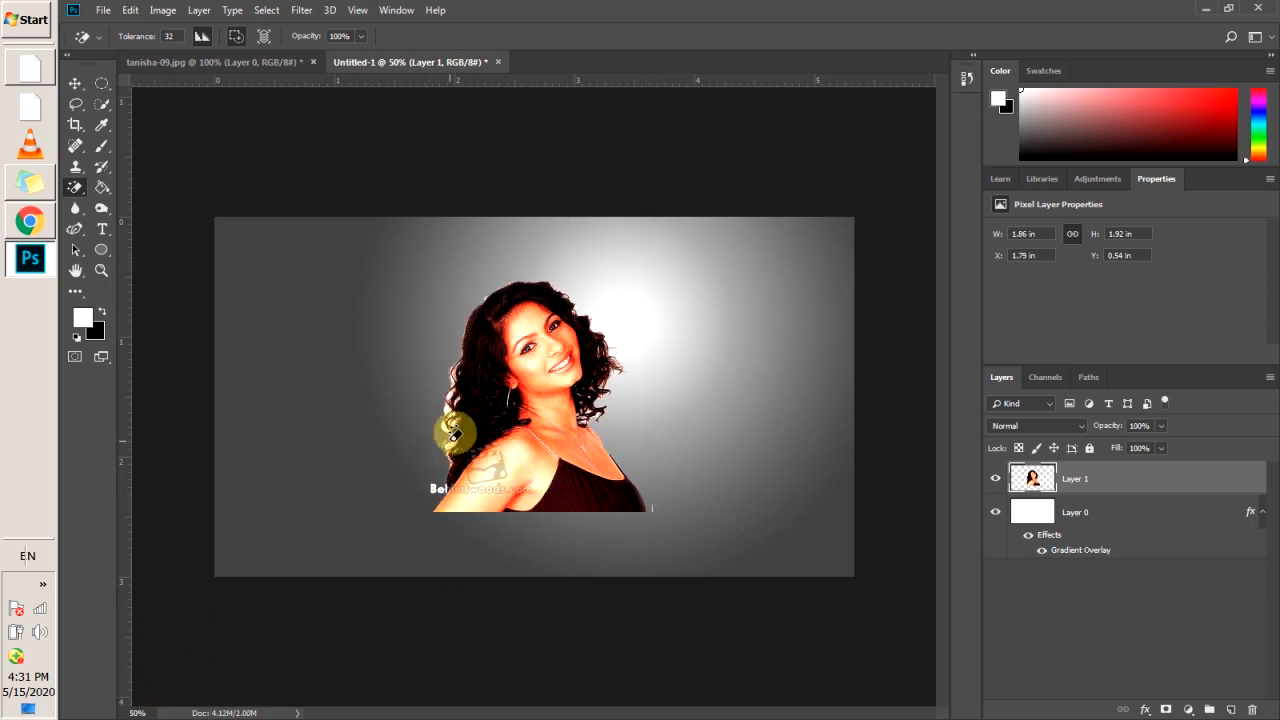
# Step: Try to erase the white remnants between the hair curls beside the shoulder with the Magic Eraser, and undo the erasure
pyautogui.scroll(5, 455, 430)
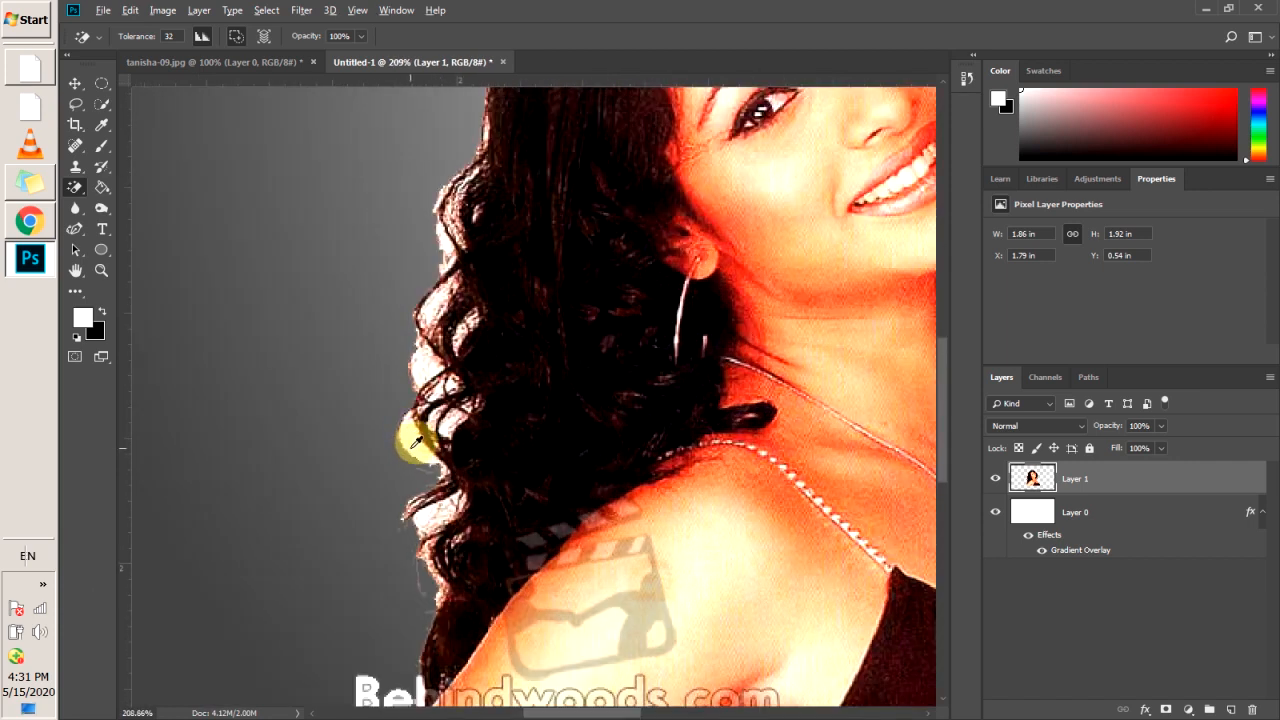
pyautogui.click(415, 442)
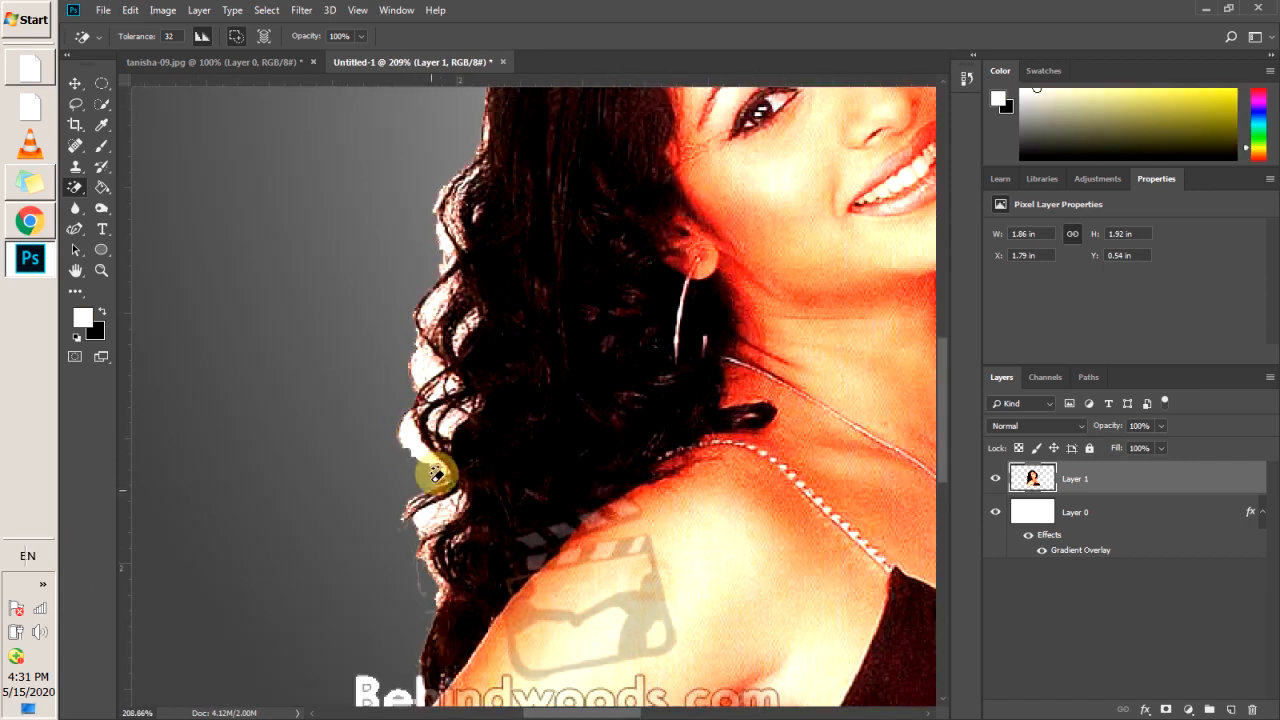
pyautogui.click(432, 436)
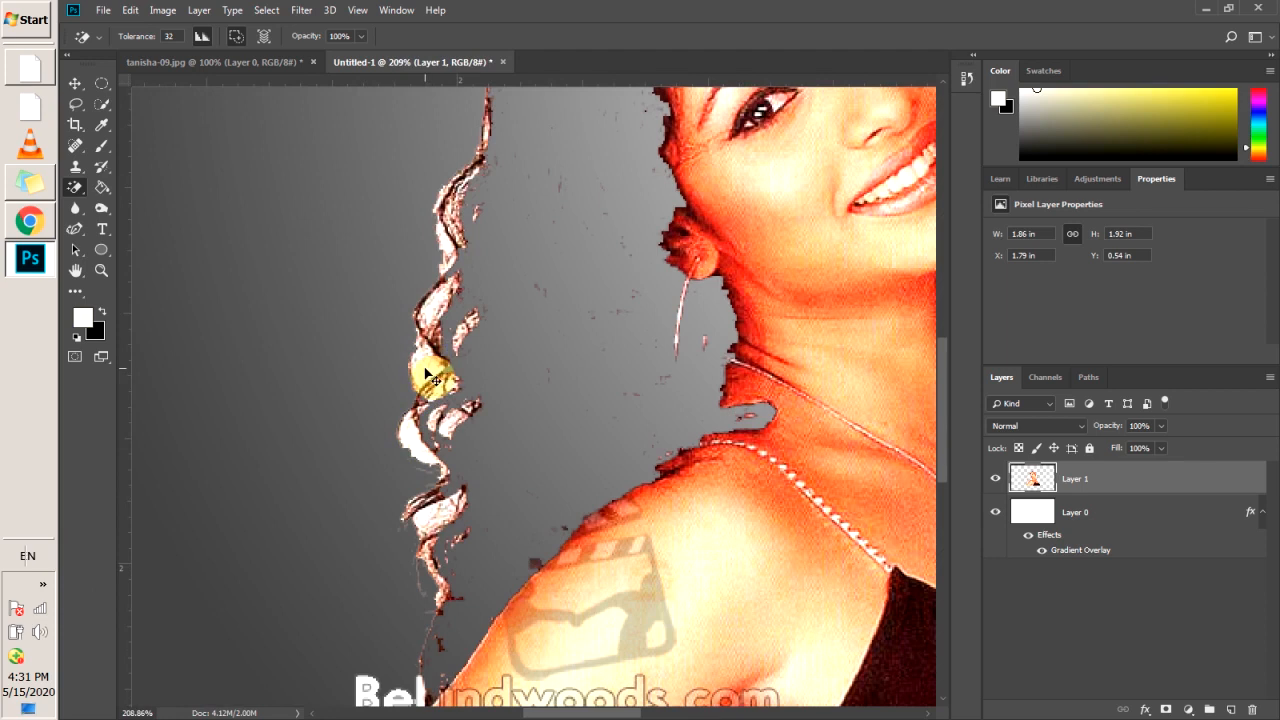
pyautogui.hotkey('ctrl', 'z')
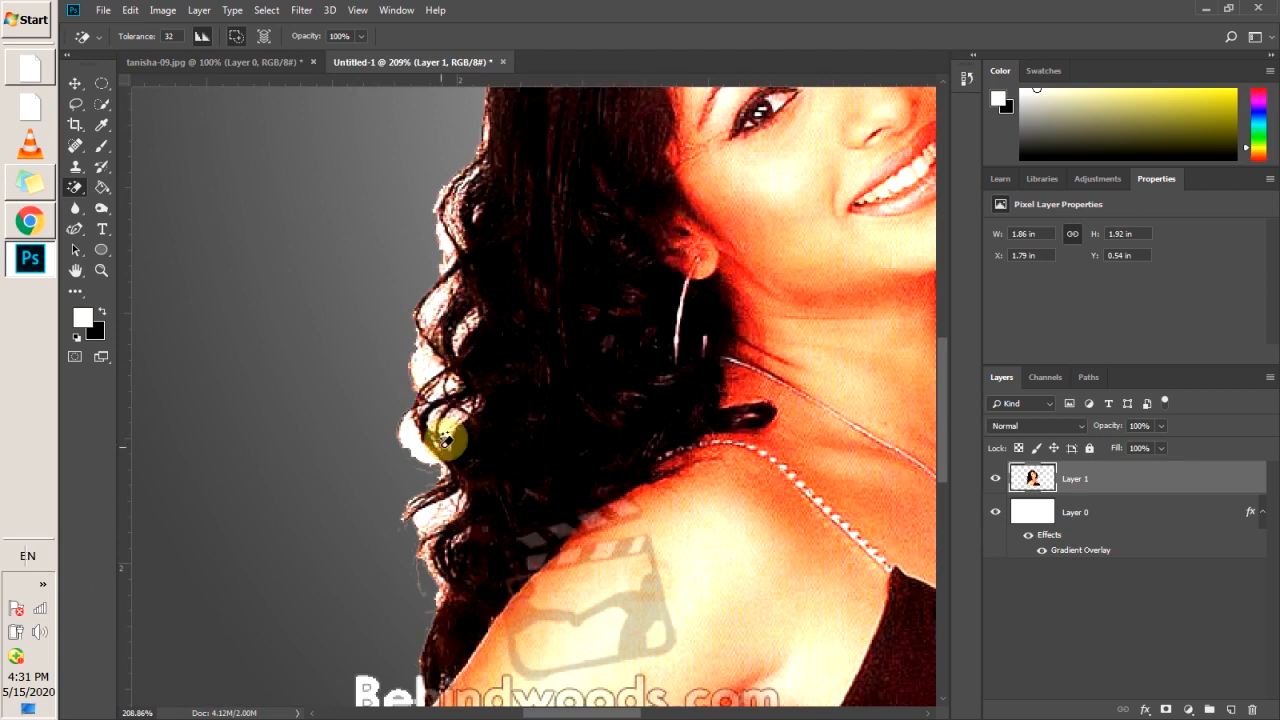
pyautogui.scroll(5, 440, 433)
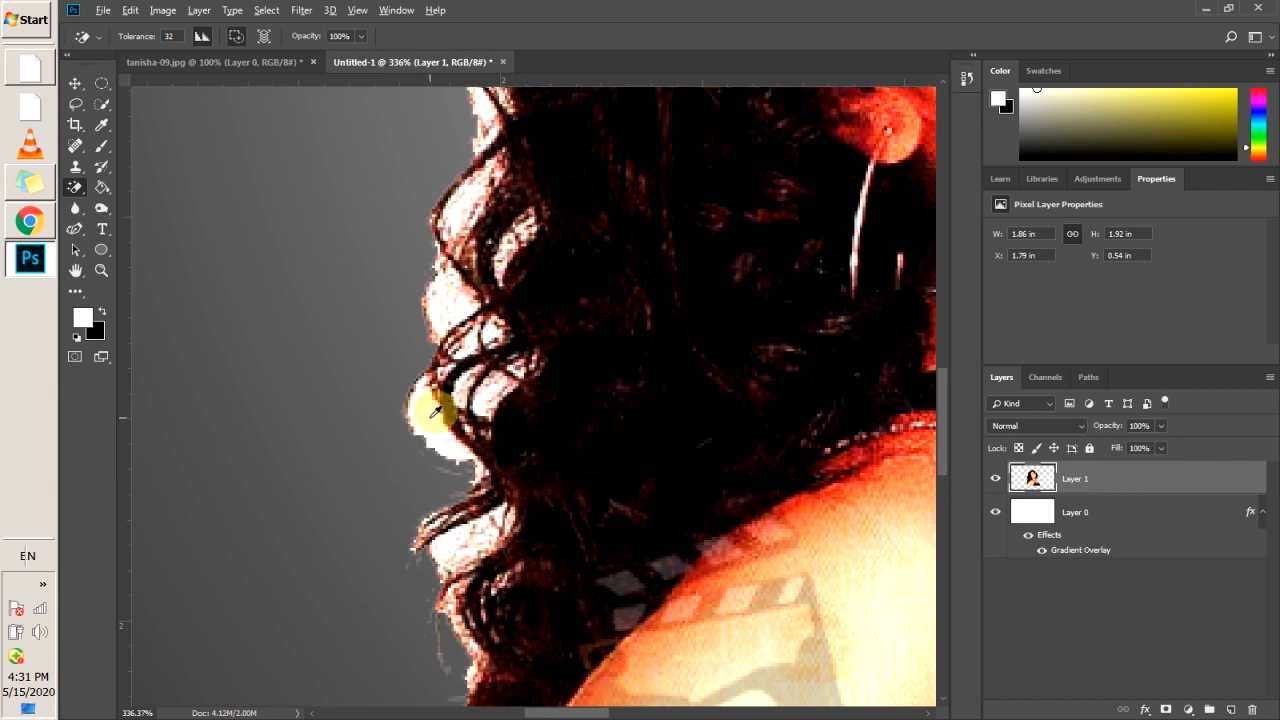
# Step: Erase the white patches enclosed by the outermost hair curls beside the shoulder with the Magic Eraser
pyautogui.keyDown('alt'); pyautogui.click(431, 417); pyautogui.keyUp('alt')
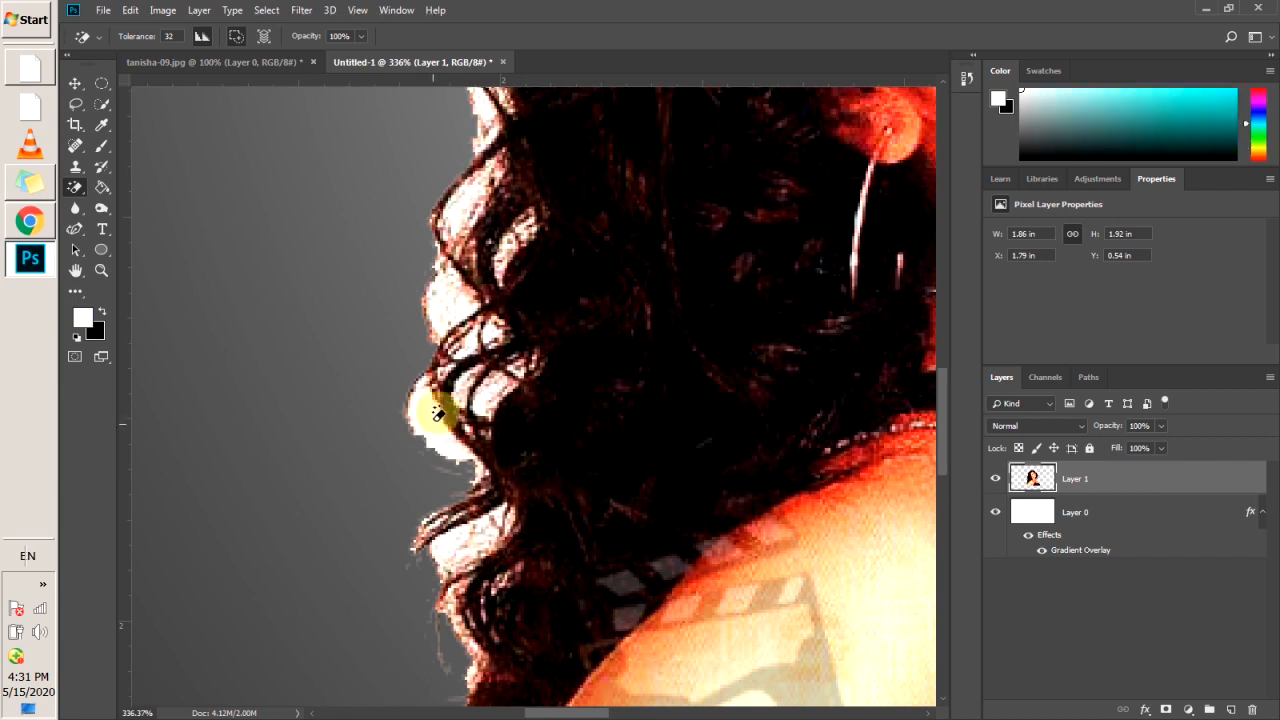
pyautogui.click(441, 404)
pyautogui.click(456, 295)
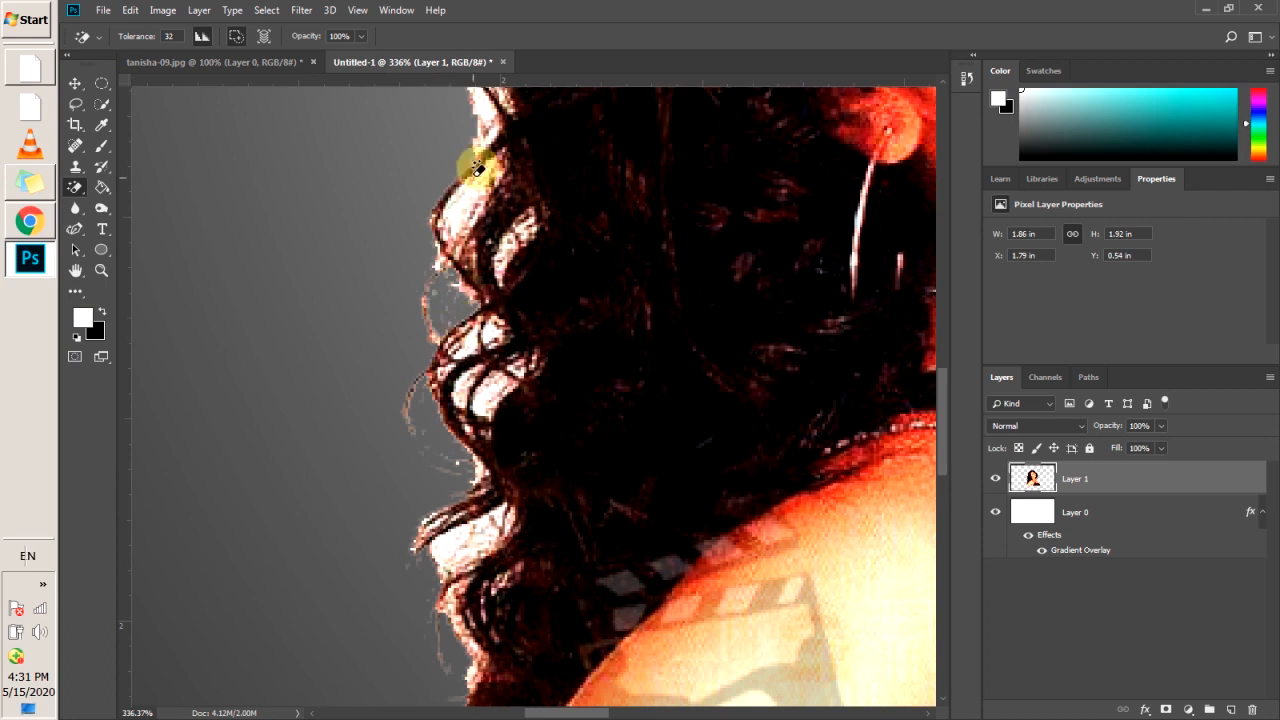
# Step: Try to erase the light area inside the uppermost hair curl with the Magic Eraser, and undo the erasure
pyautogui.scroll(2, 471, 192)
pyautogui.scroll(3, 490, 165)
pyautogui.click(532, 167)
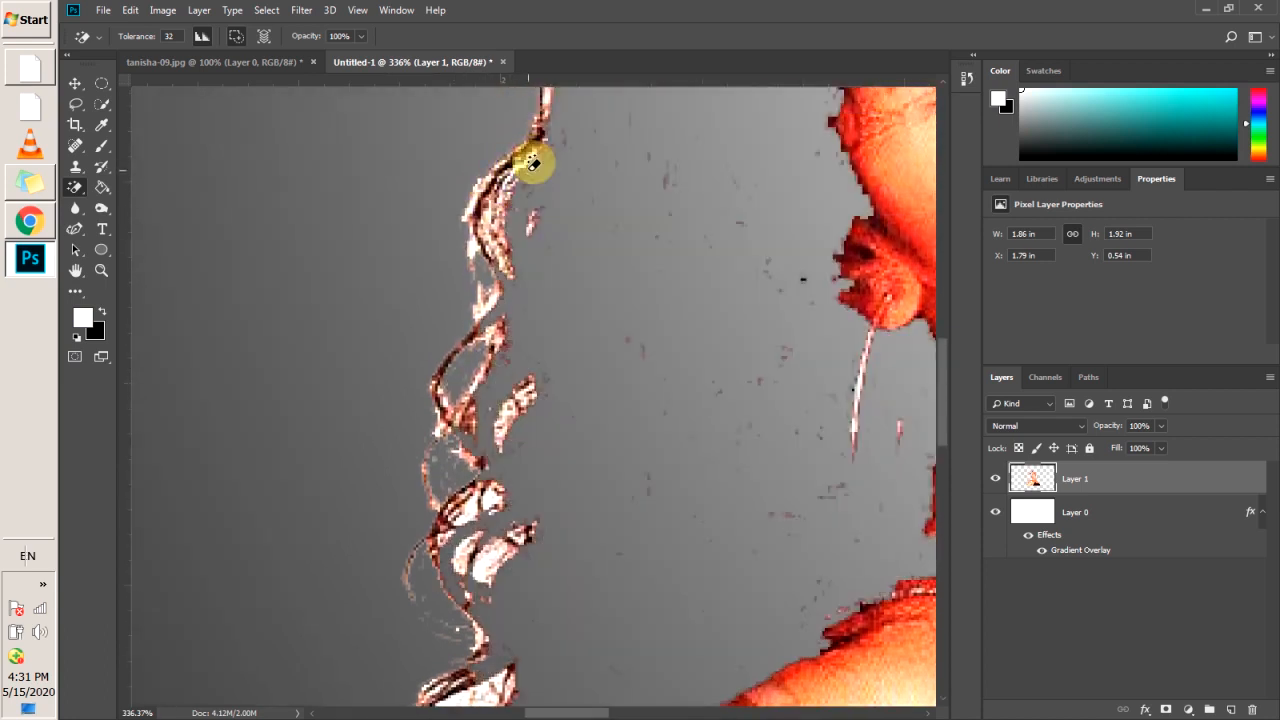
pyautogui.hotkey('ctrl', 'z')
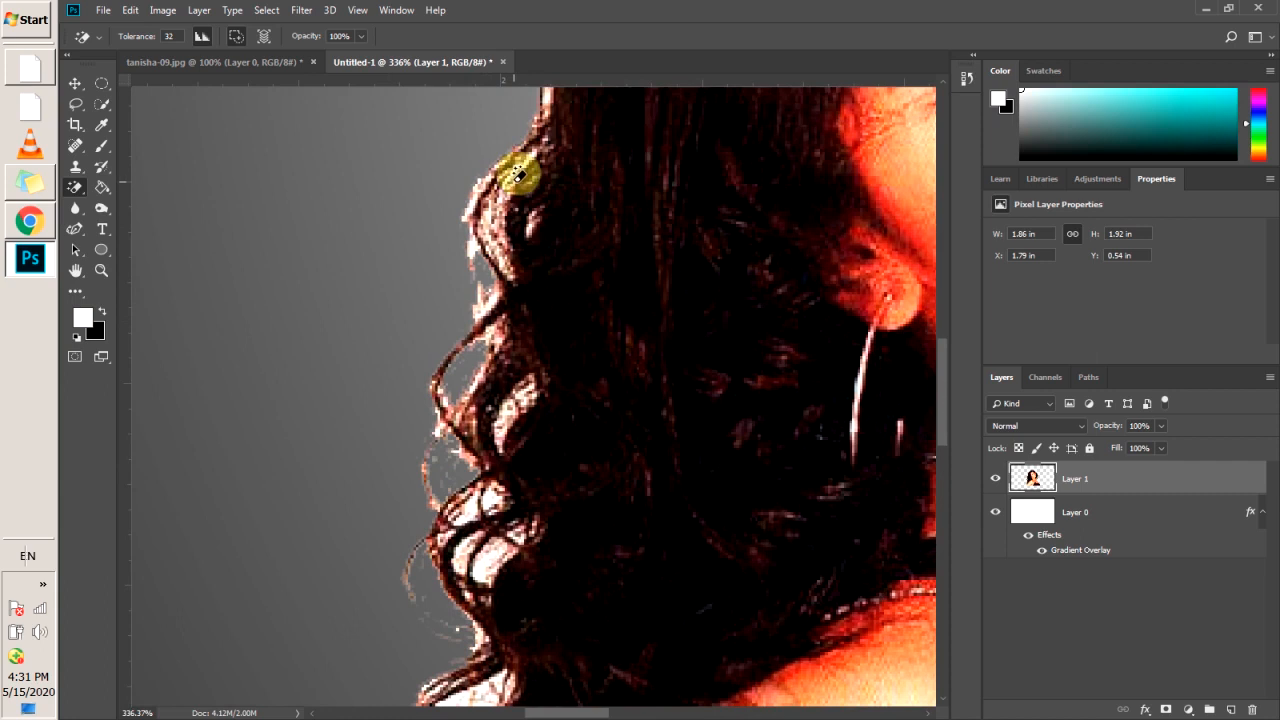
pyautogui.scroll(2, 520, 160)
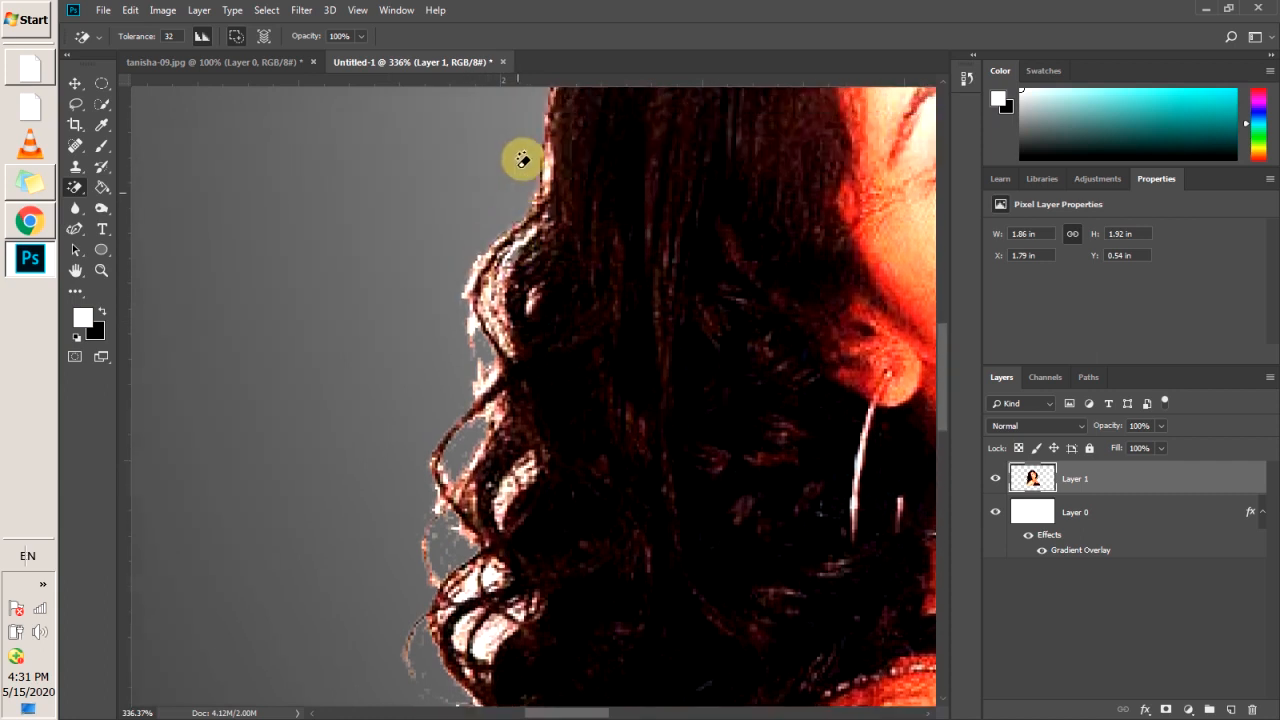
# Step: Erase the white gaps enclosed inside the middle hair curls with the Magic Eraser
pyautogui.scroll(-4, 498, 260)
pyautogui.scroll(-3, 498, 260)
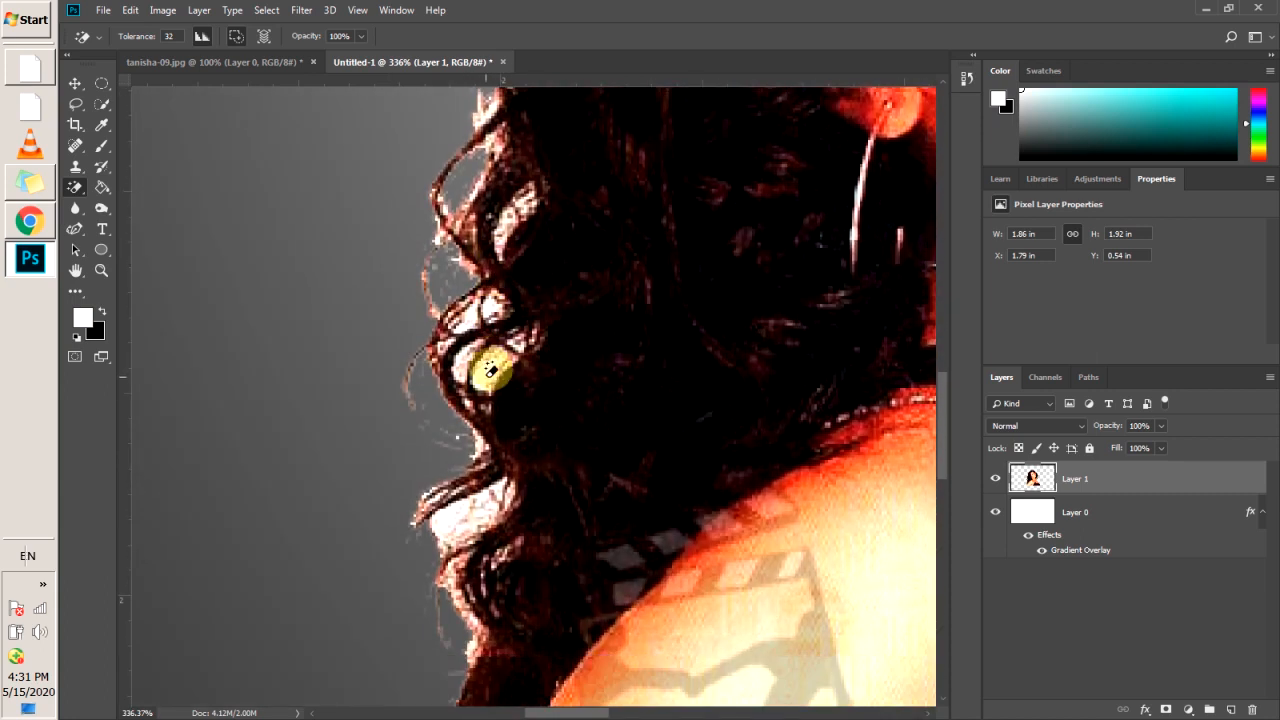
pyautogui.click(459, 373)
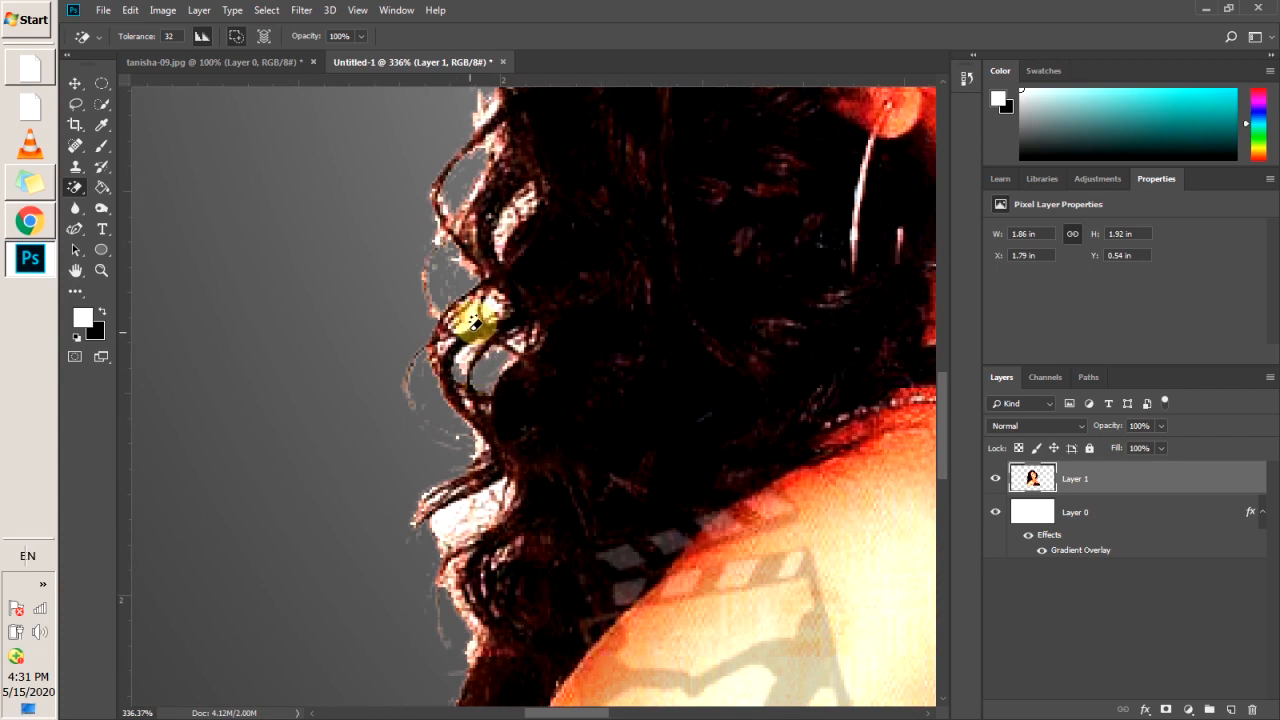
pyautogui.scroll(3, 479, 318)
pyautogui.click(473, 312)
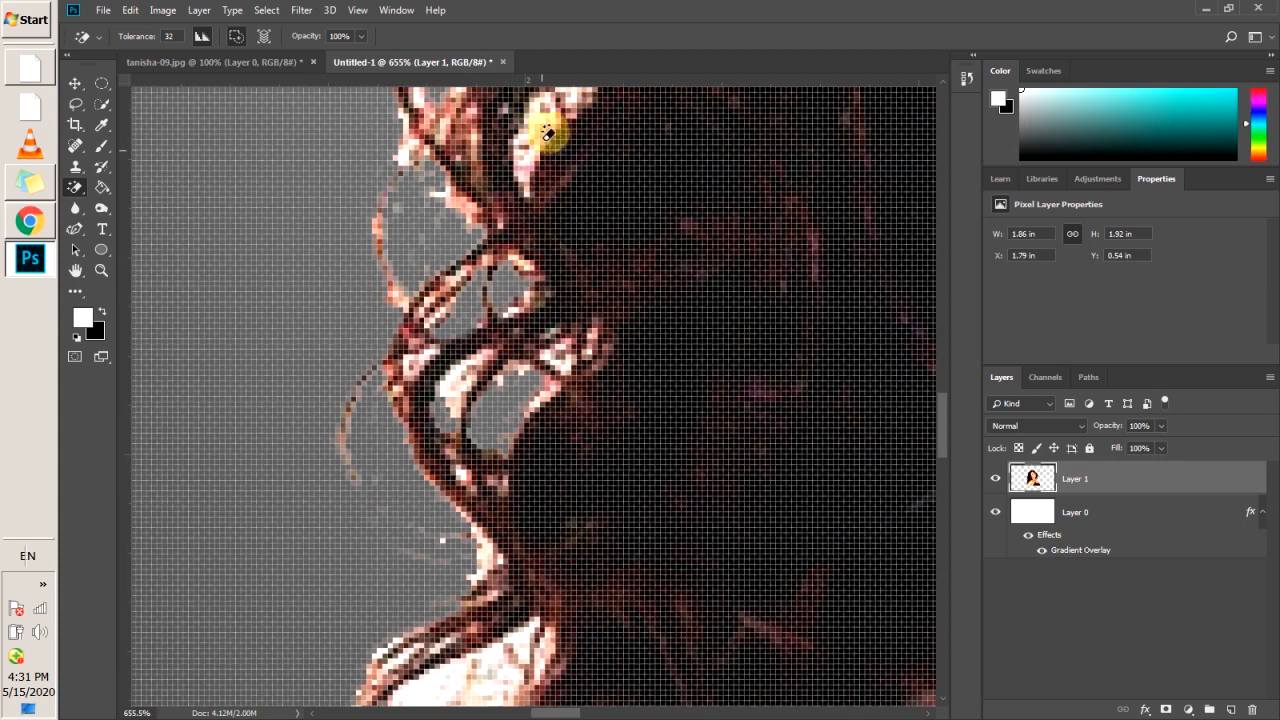
pyautogui.scroll(-2, 523, 191)
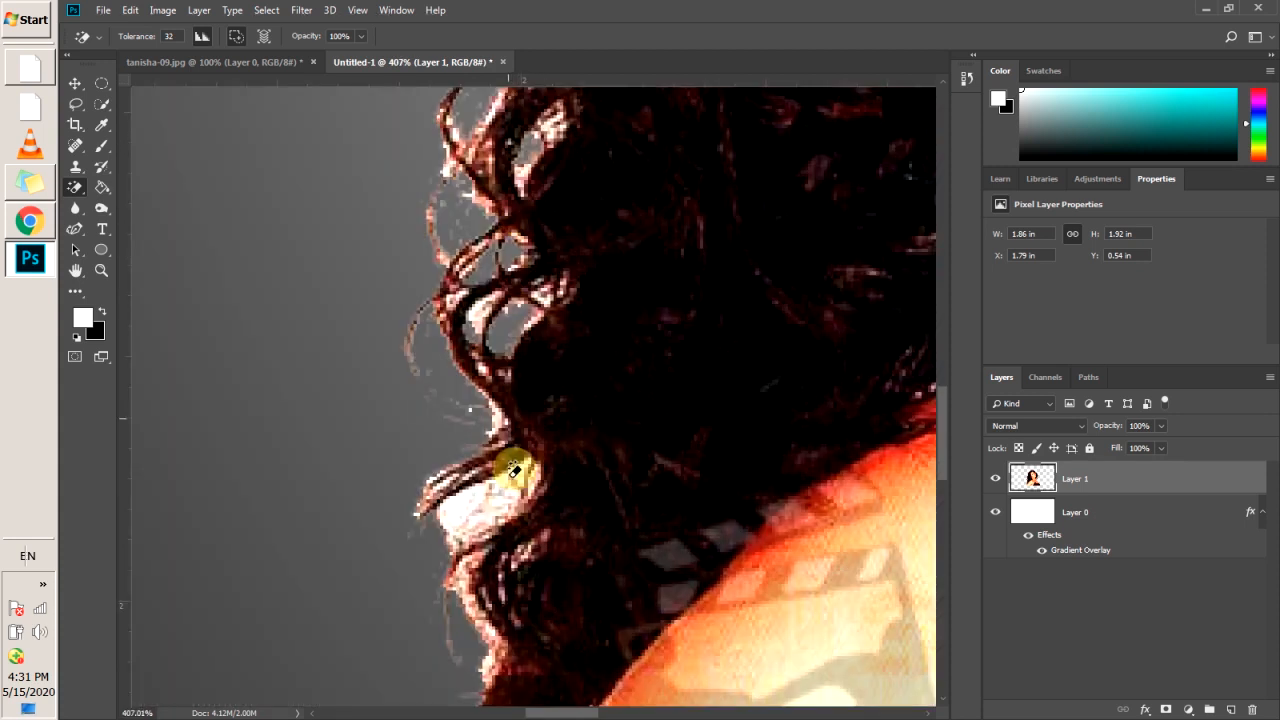
# Step: Erase the white patch and its leftover fragments beneath the lower protruding curl with the Magic Eraser
pyautogui.scroll(3, 466, 519)
pyautogui.click(460, 484)
pyautogui.click(534, 480)
pyautogui.click(572, 416)
pyautogui.click(598, 403)
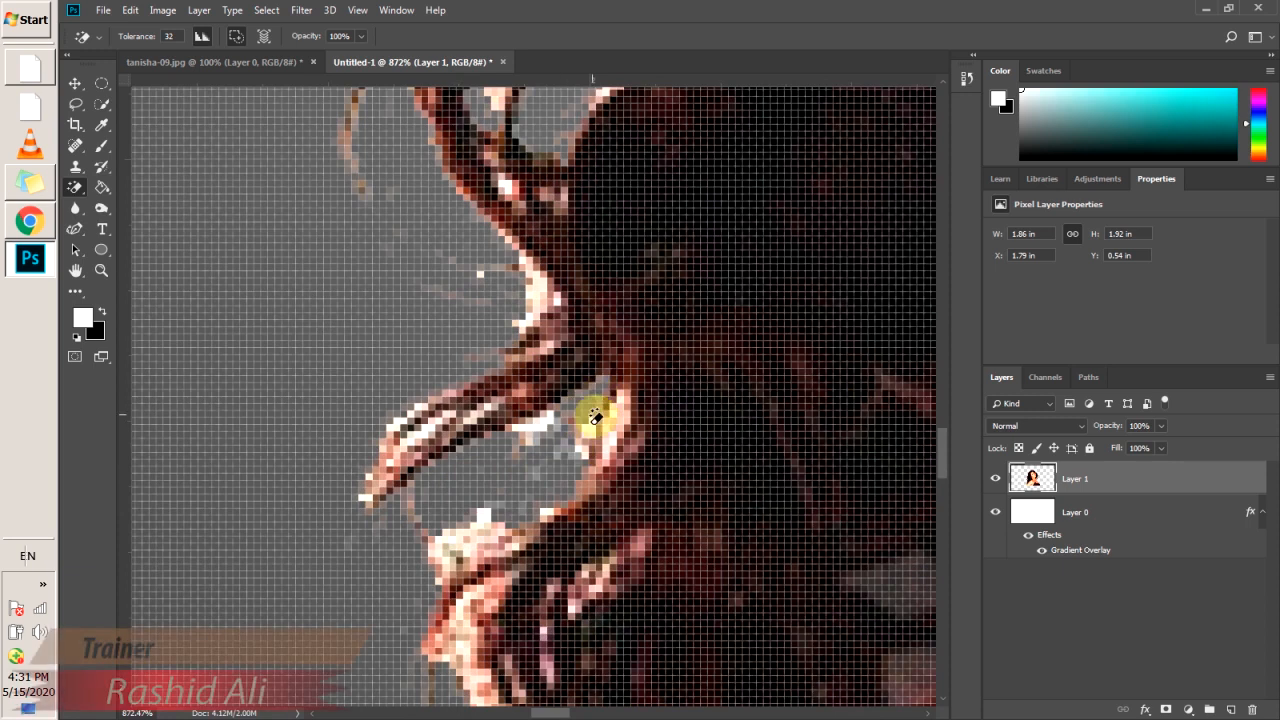
pyautogui.click(492, 516)
pyautogui.scroll(-3, 496, 511)
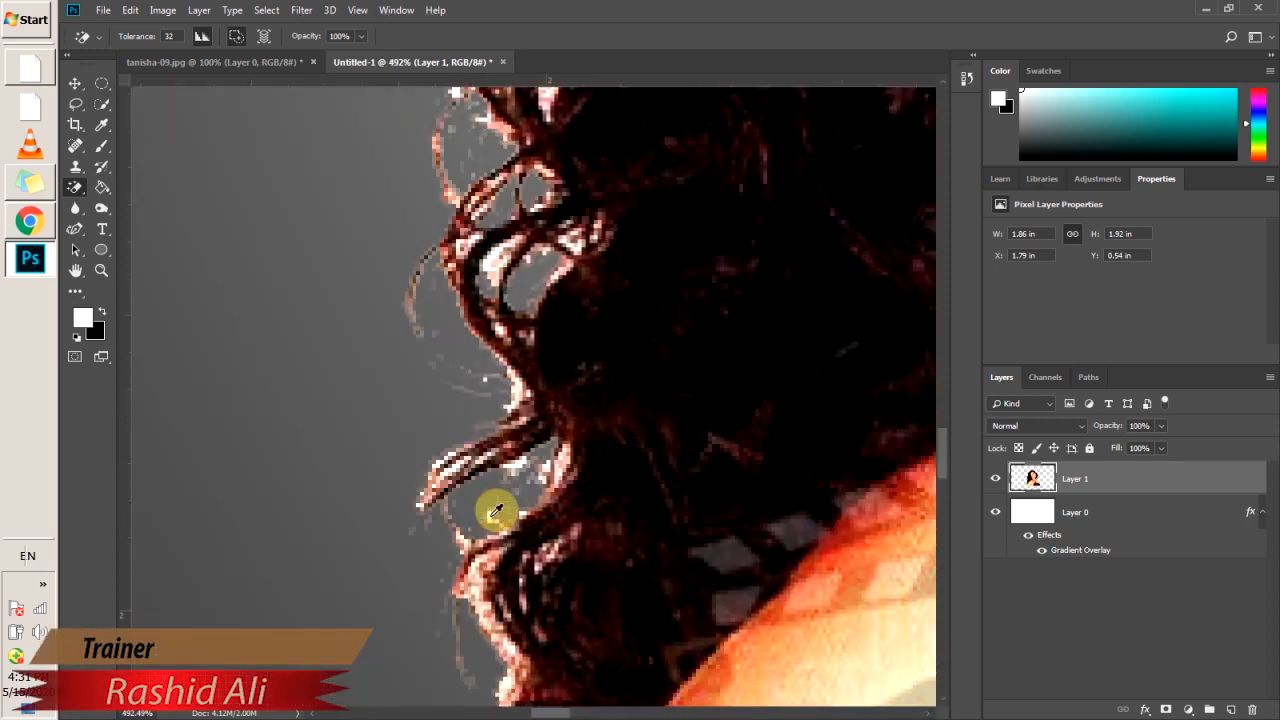
# Step: Erase the white fringe and the light pixels inside the uppermost curl at the hair's outer edge
pyautogui.scroll(5, 500, 449)
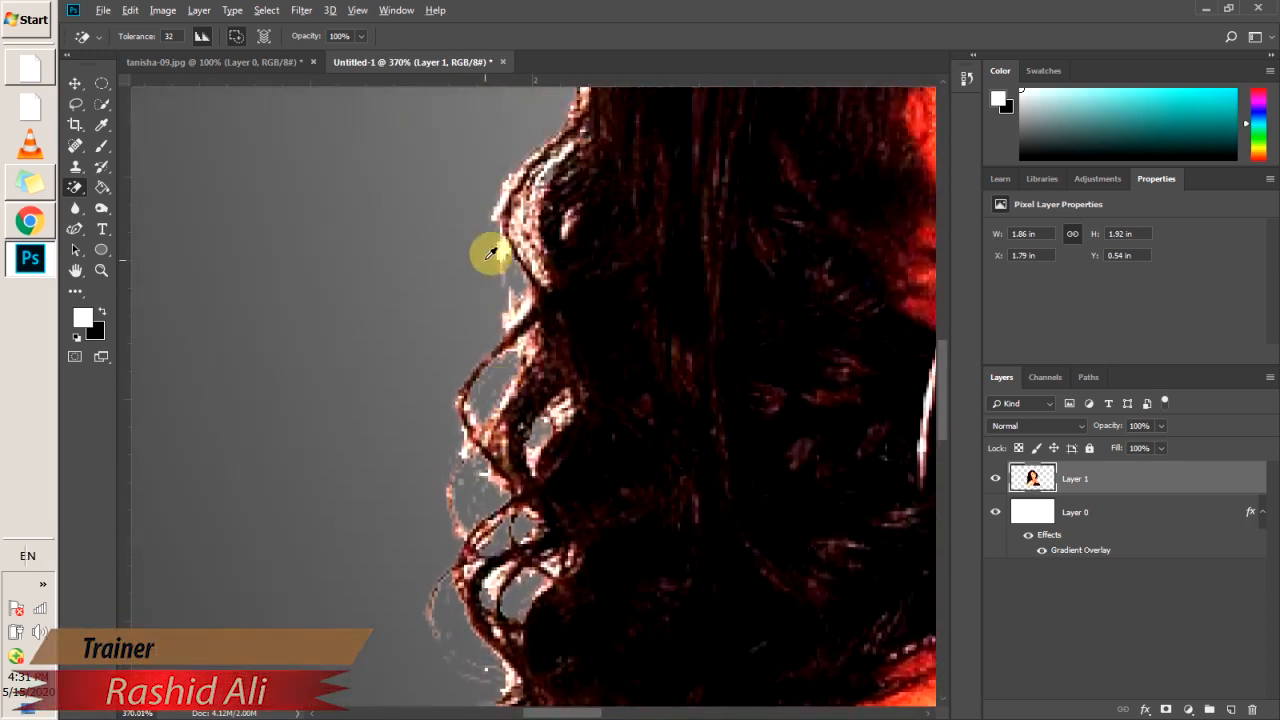
pyautogui.scroll(4, 492, 268)
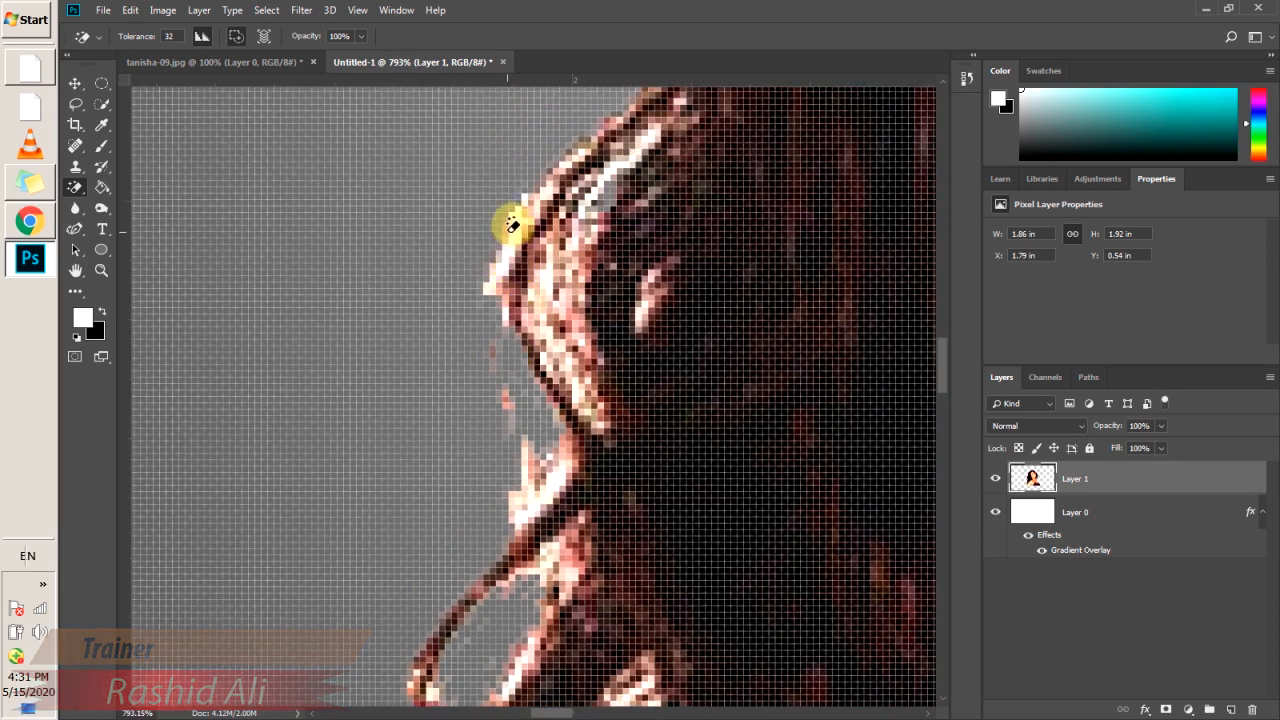
pyautogui.click(516, 229)
pyautogui.click(508, 264)
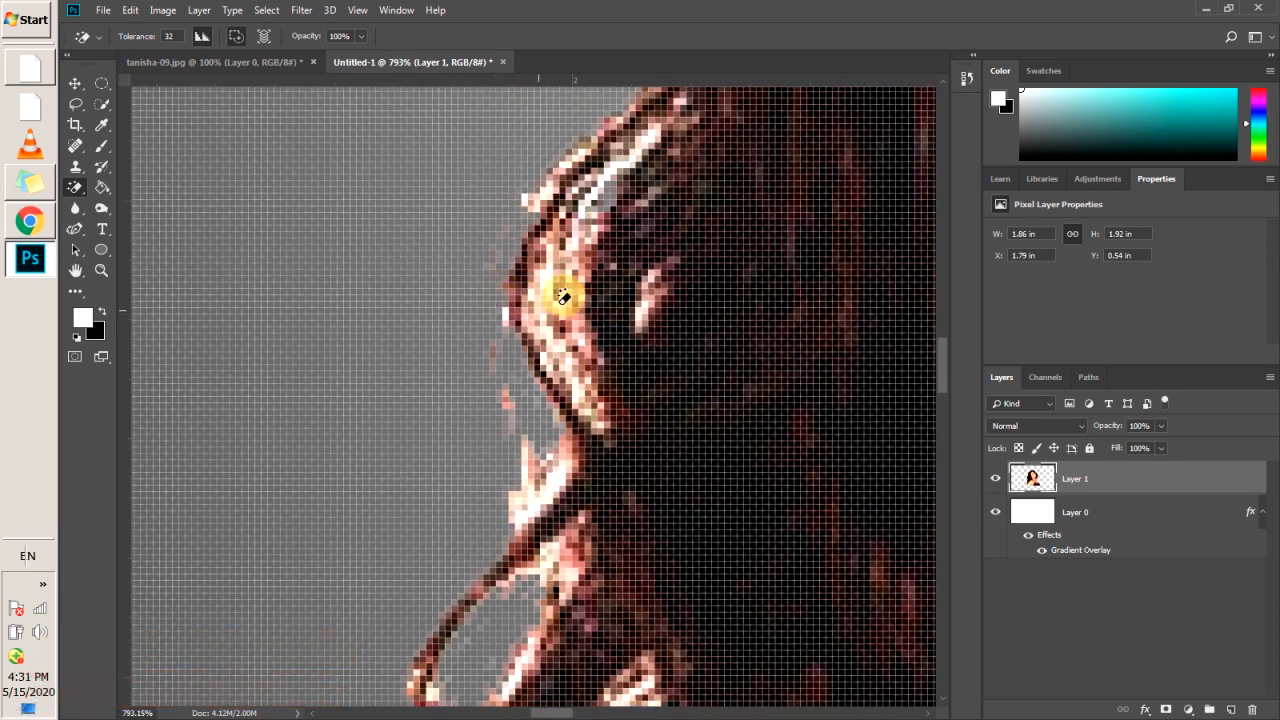
pyautogui.click(547, 327)
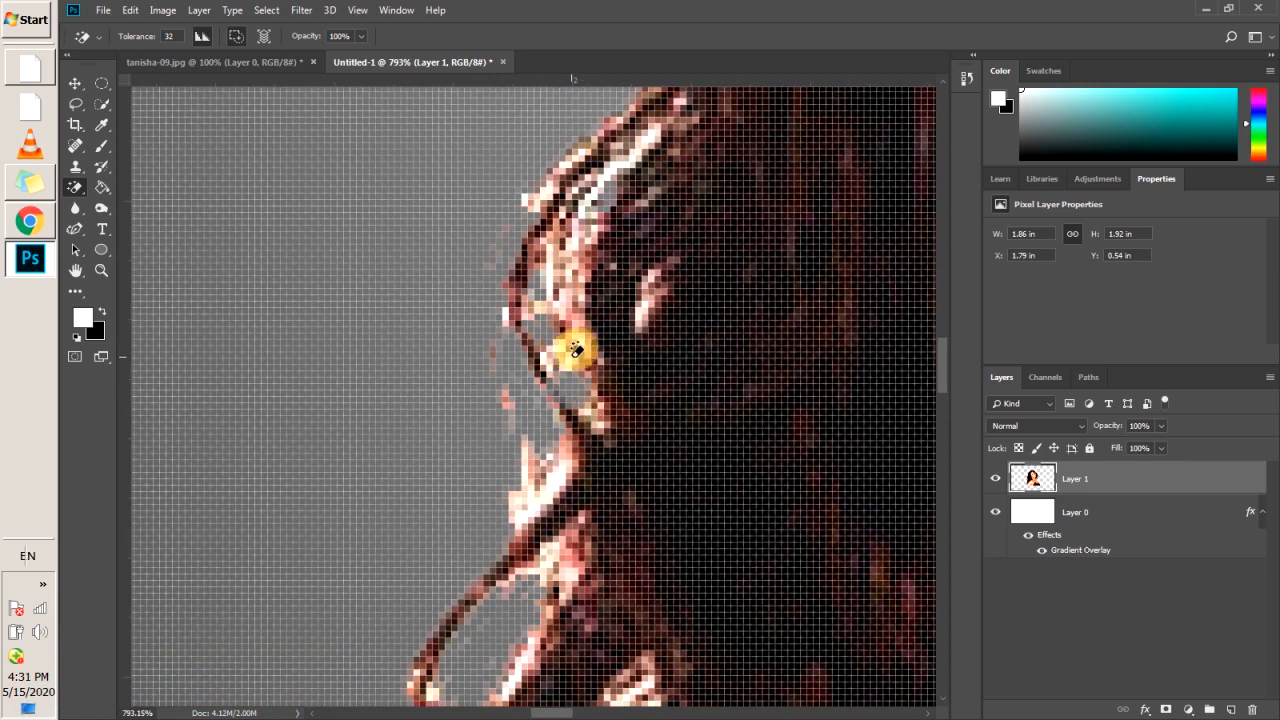
# Step: Erase the narrow white sliver along the hair's edge just above the uppermost curl
pyautogui.scroll(-1, 571, 335)
pyautogui.scroll(5, 637, 150)
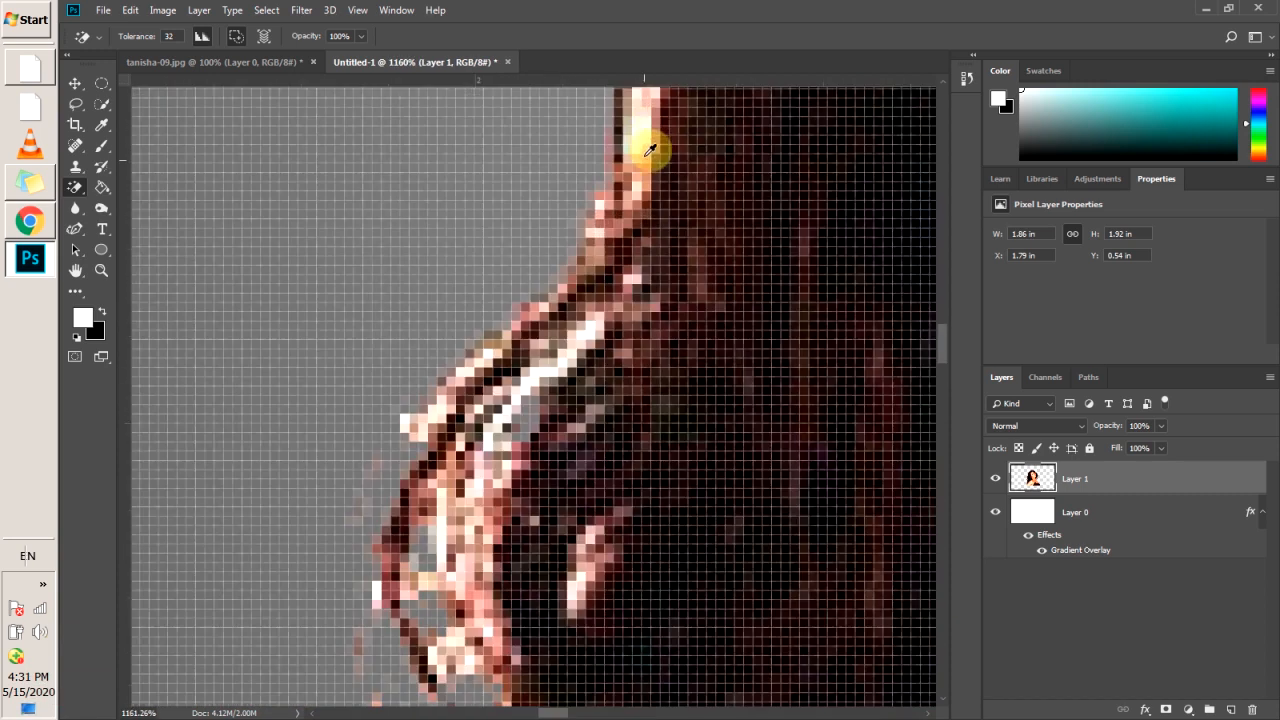
pyautogui.scroll(-7, 641, 130)
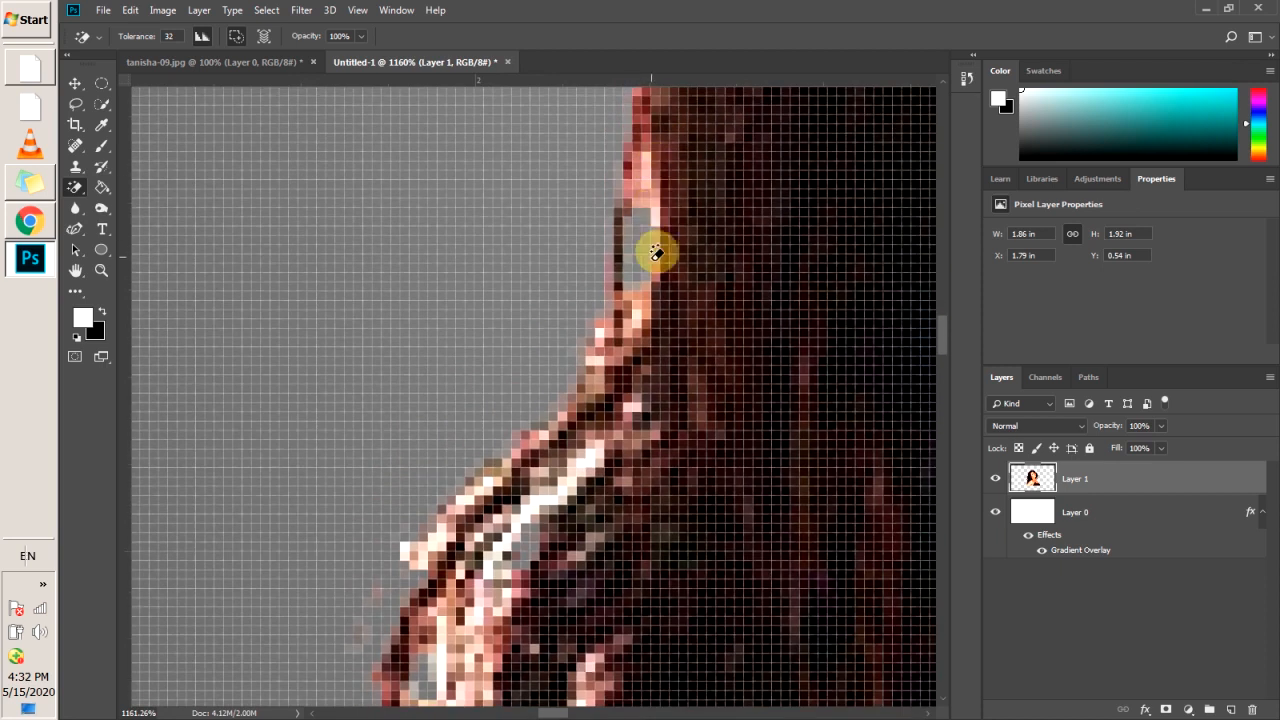
pyautogui.scroll(-5, 657, 250)
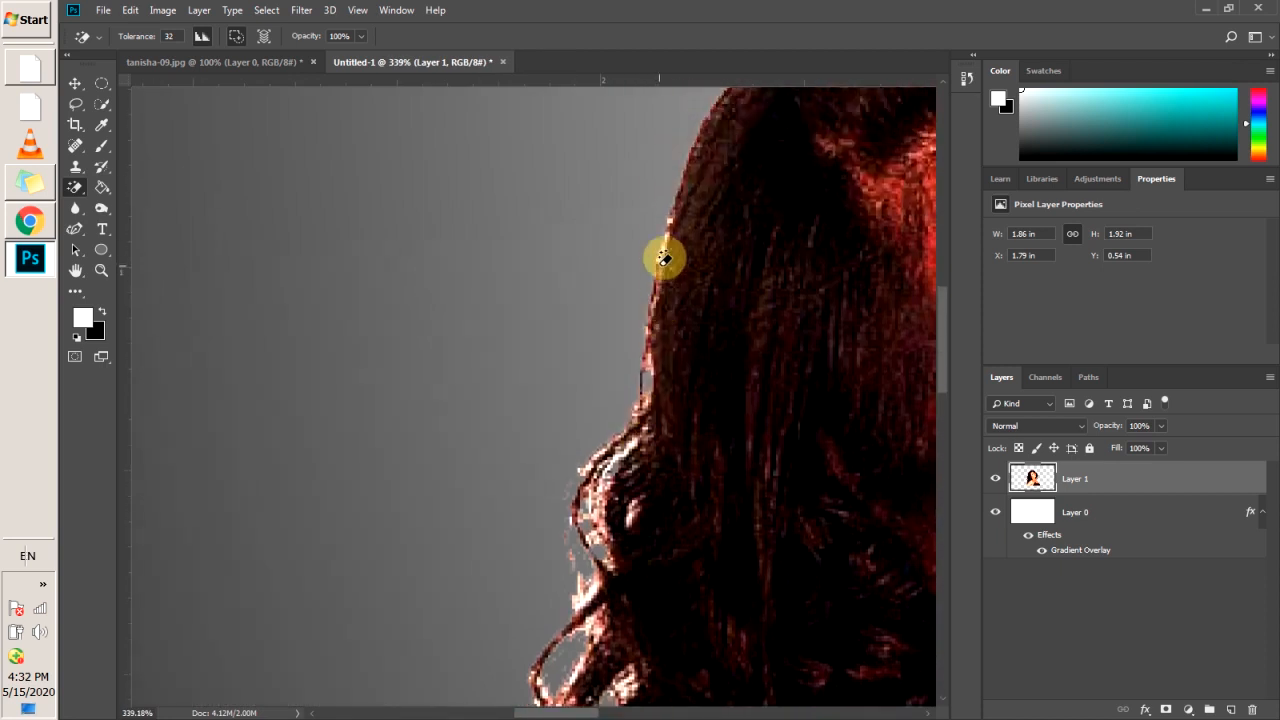
pyautogui.scroll(-5, 672, 340)
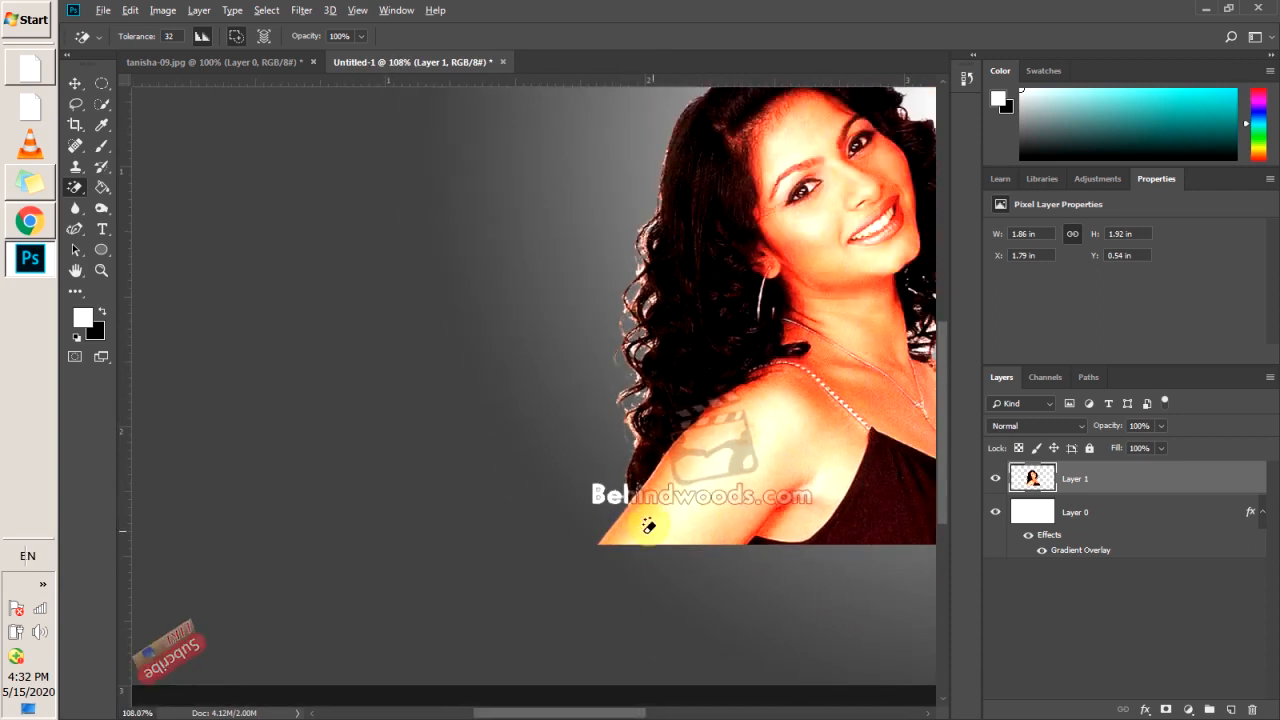
# Step: Erase the white fill of the watermark's letter B beside the arm with the Magic Eraser
pyautogui.scroll(2, 600, 495)
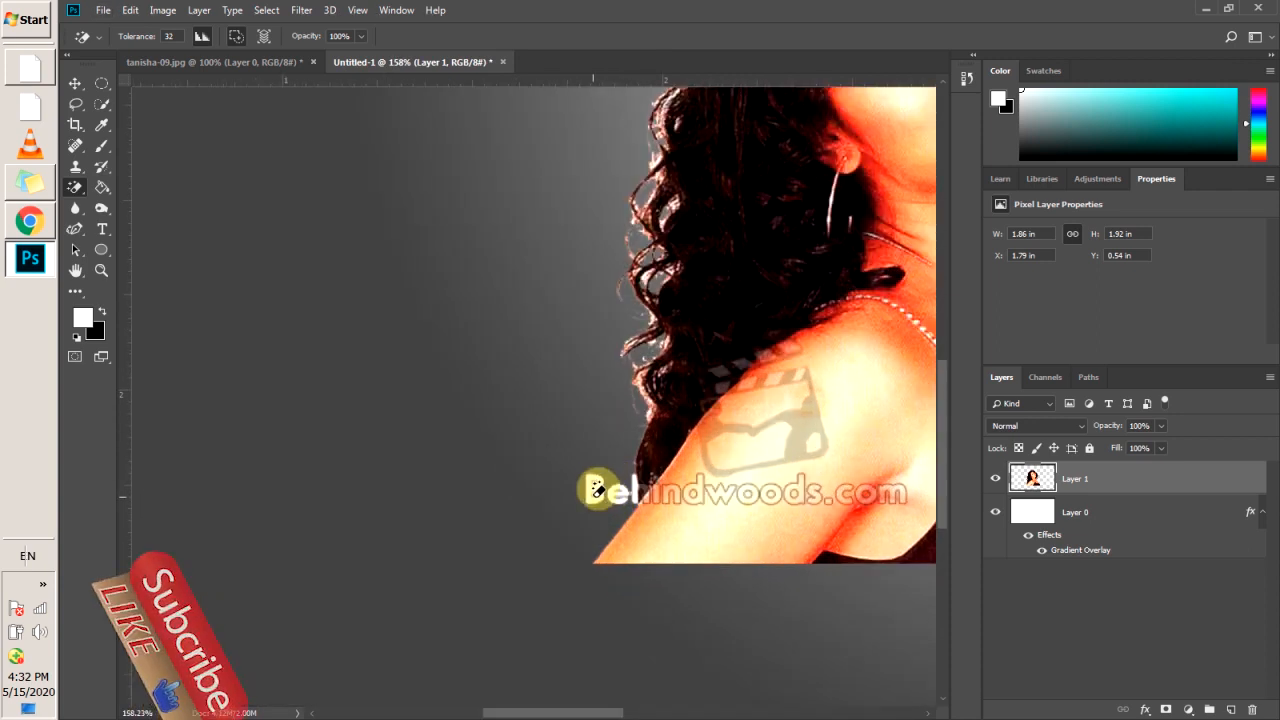
pyautogui.scroll(4, 600, 500)
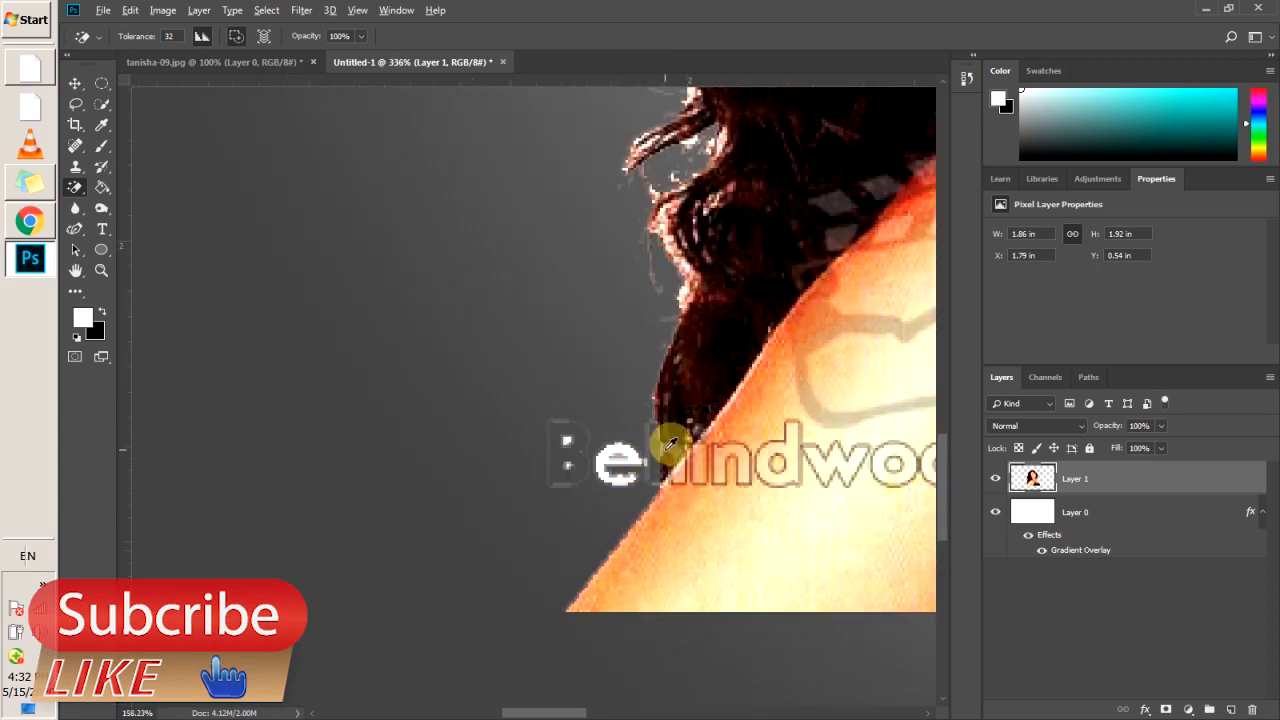
pyautogui.scroll(-4, 670, 443)
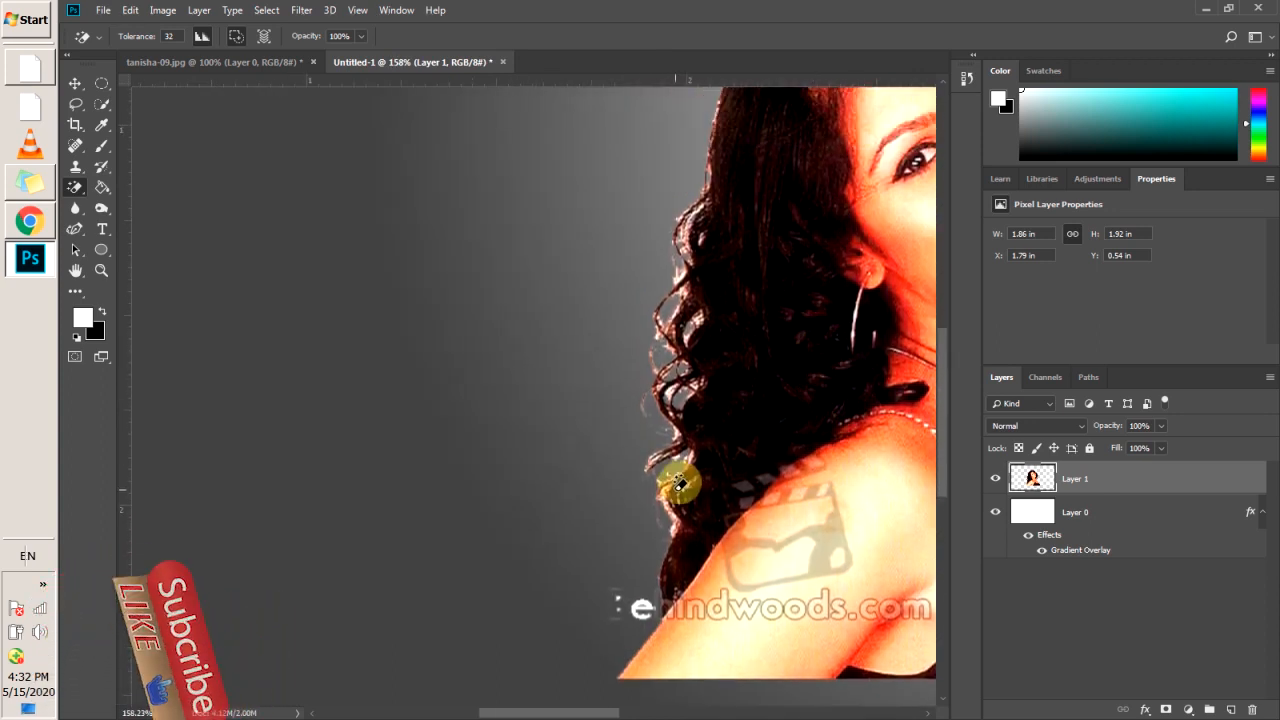
pyautogui.scroll(-3, 740, 493)
pyautogui.moveTo(606, 710); pyautogui.dragTo(668, 714)
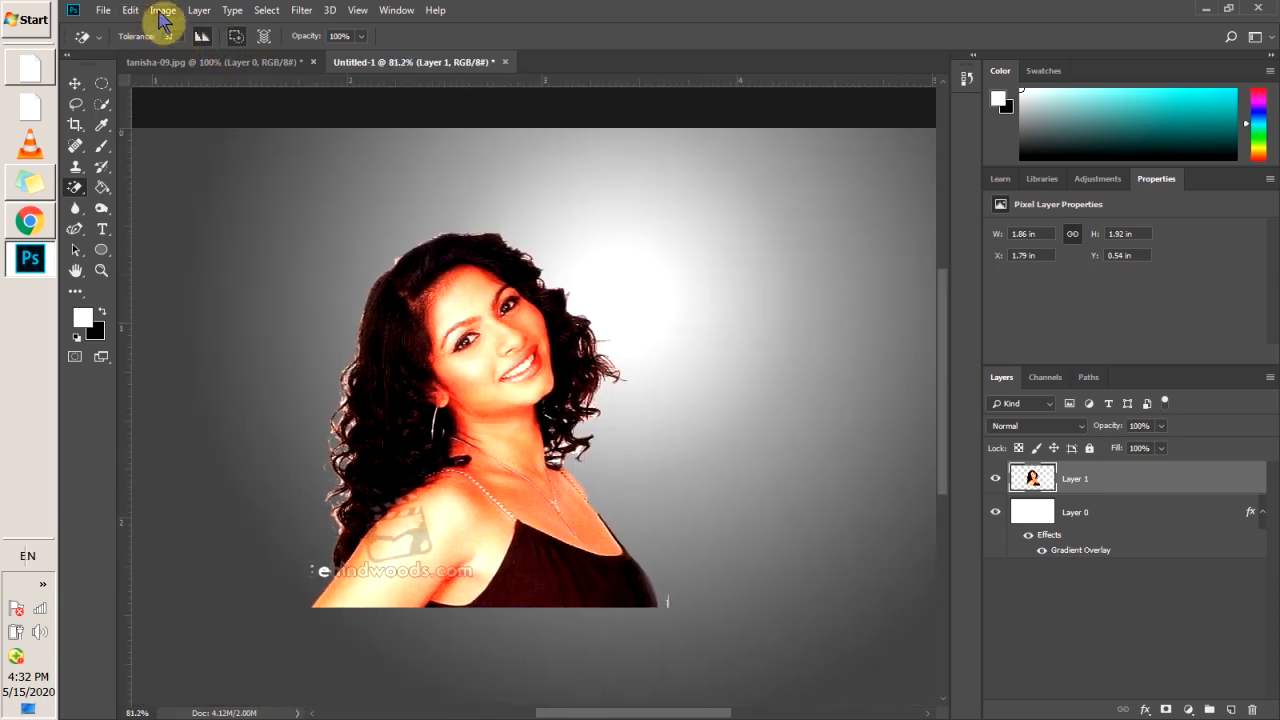
# Step: Apply a Threshold adjustment with a level of 125 to the portrait on Layer 1
pyautogui.click(163, 10)
pyautogui.moveTo(214, 51)
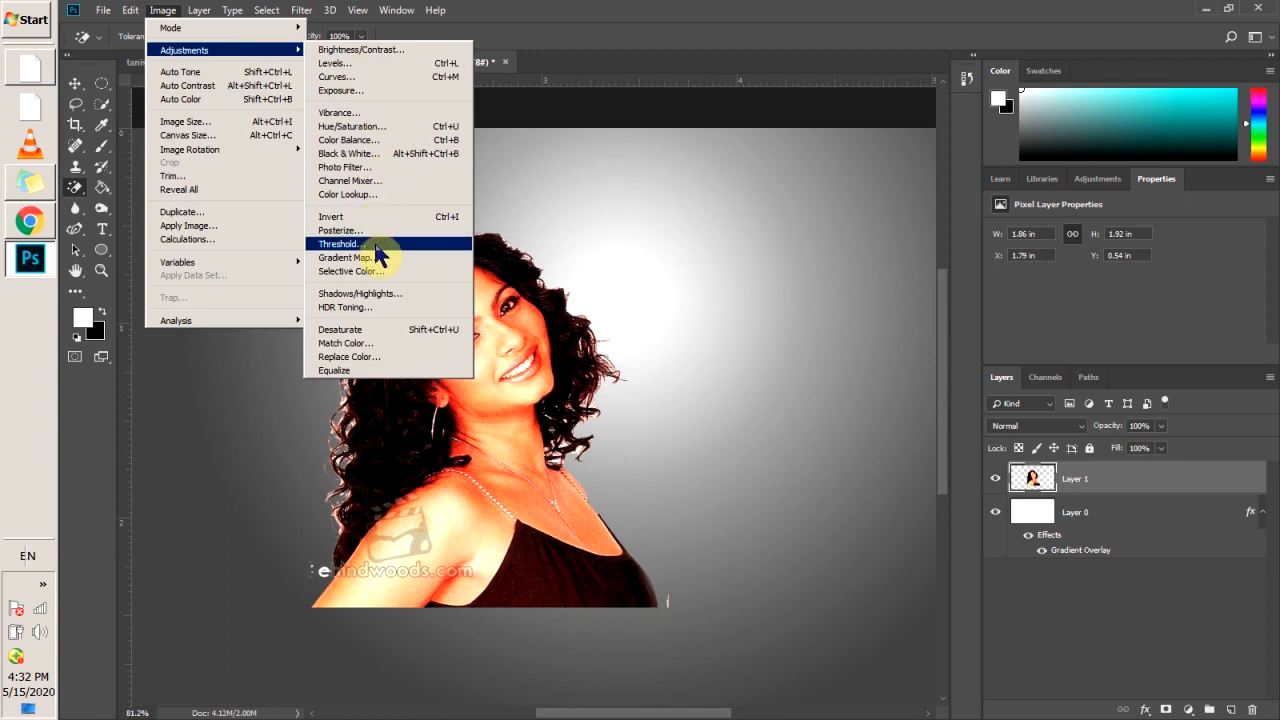
pyautogui.click(372, 245)
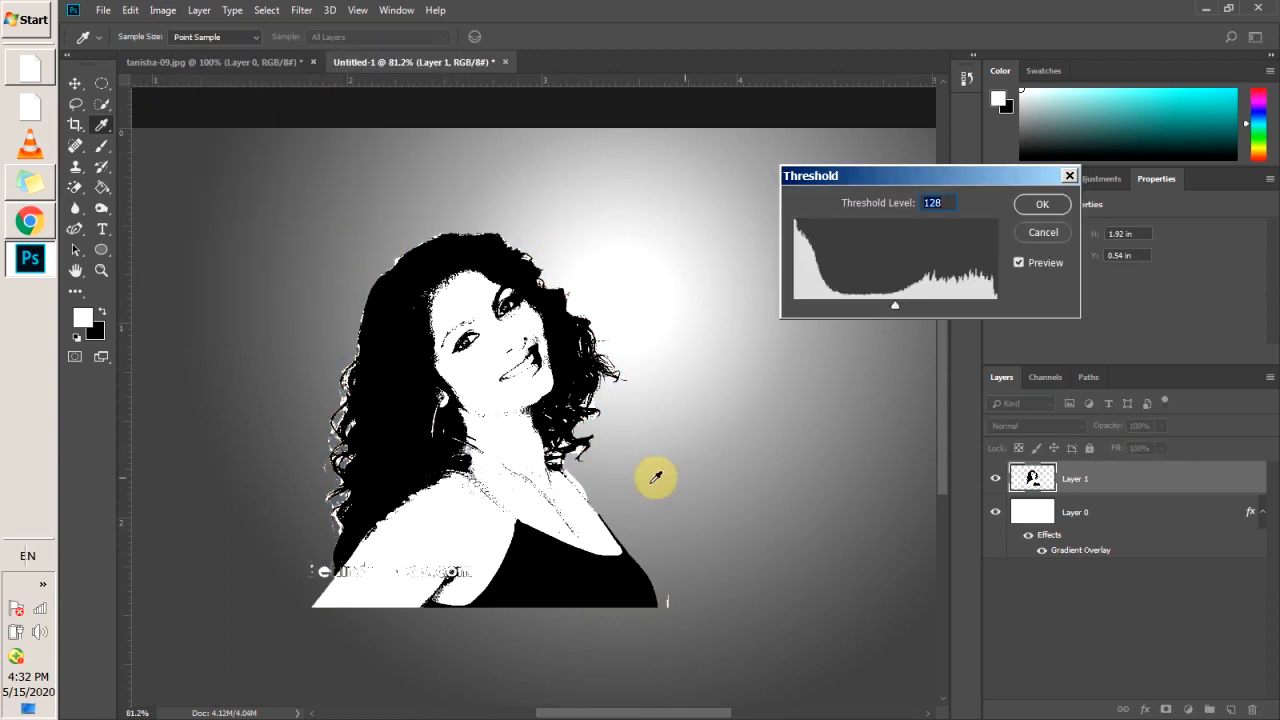
pyautogui.moveTo(873, 313); pyautogui.dragTo(887, 308)
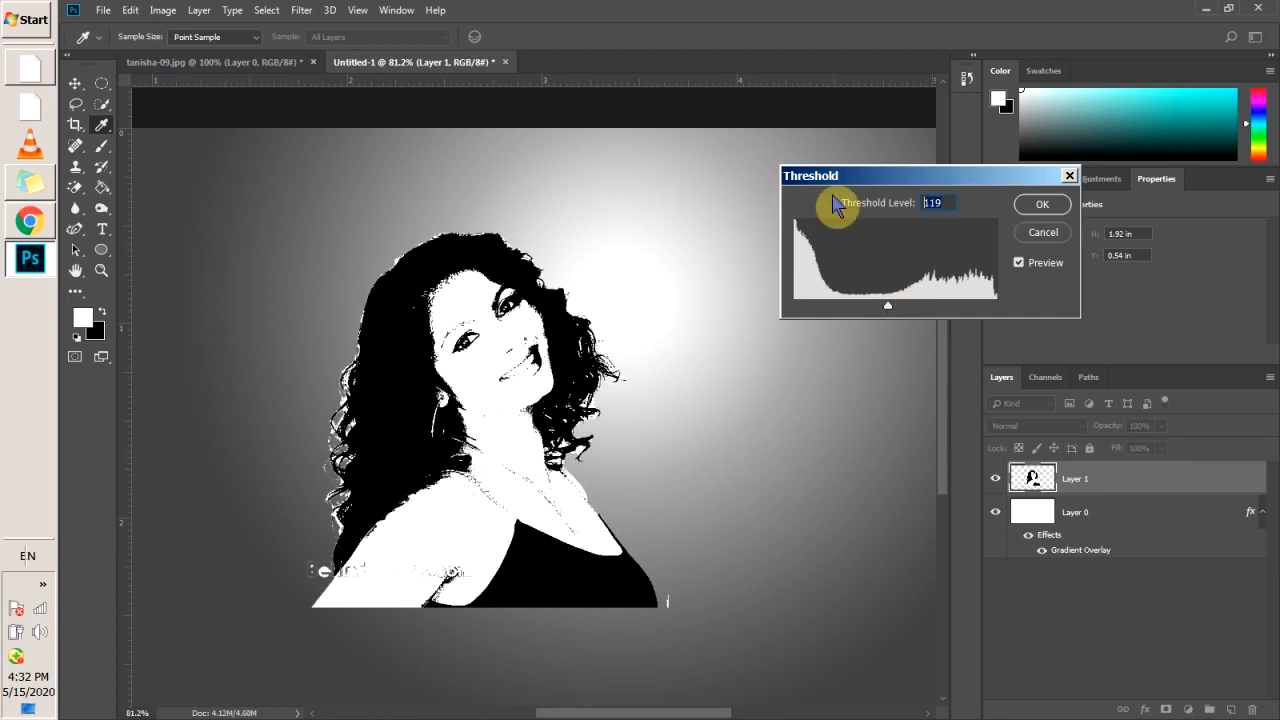
pyautogui.write('99')
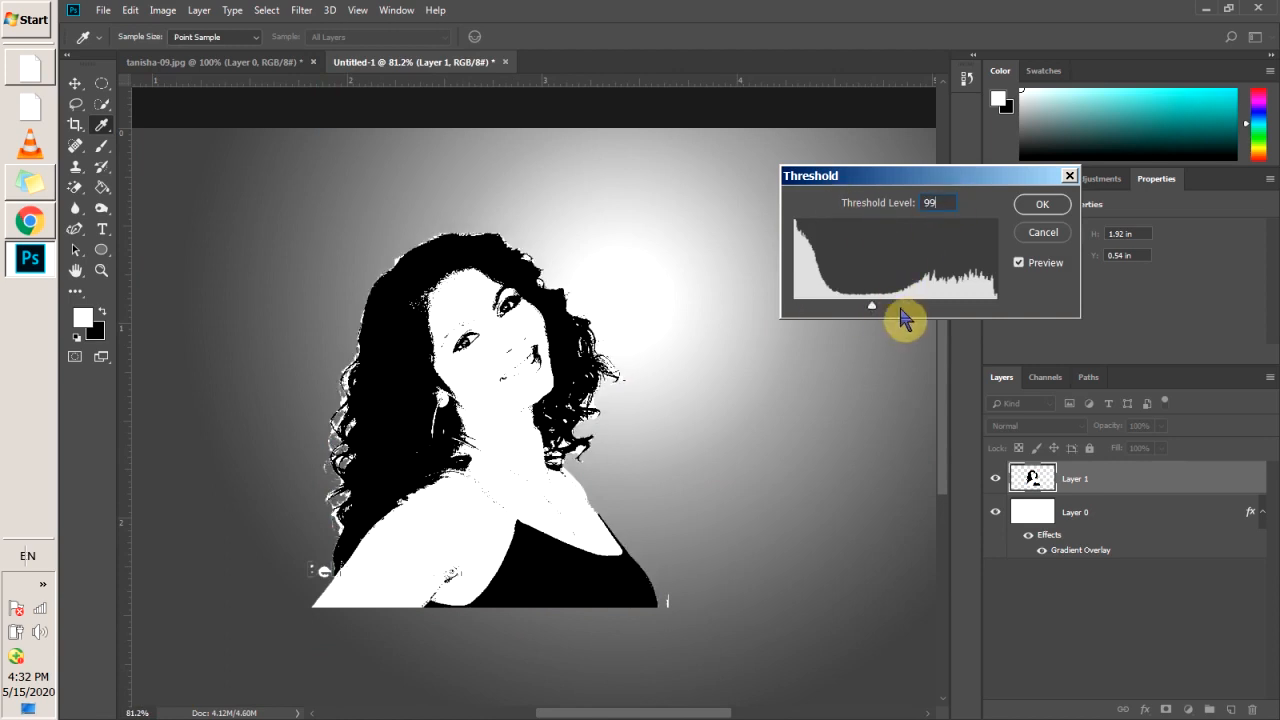
pyautogui.moveTo(866, 313)
pyautogui.mouseDown()
pyautogui.moveTo(855, 313)
pyautogui.moveTo(880, 313)
pyautogui.moveTo(832, 316)
pyautogui.moveTo(871, 300)
pyautogui.mouseUp()
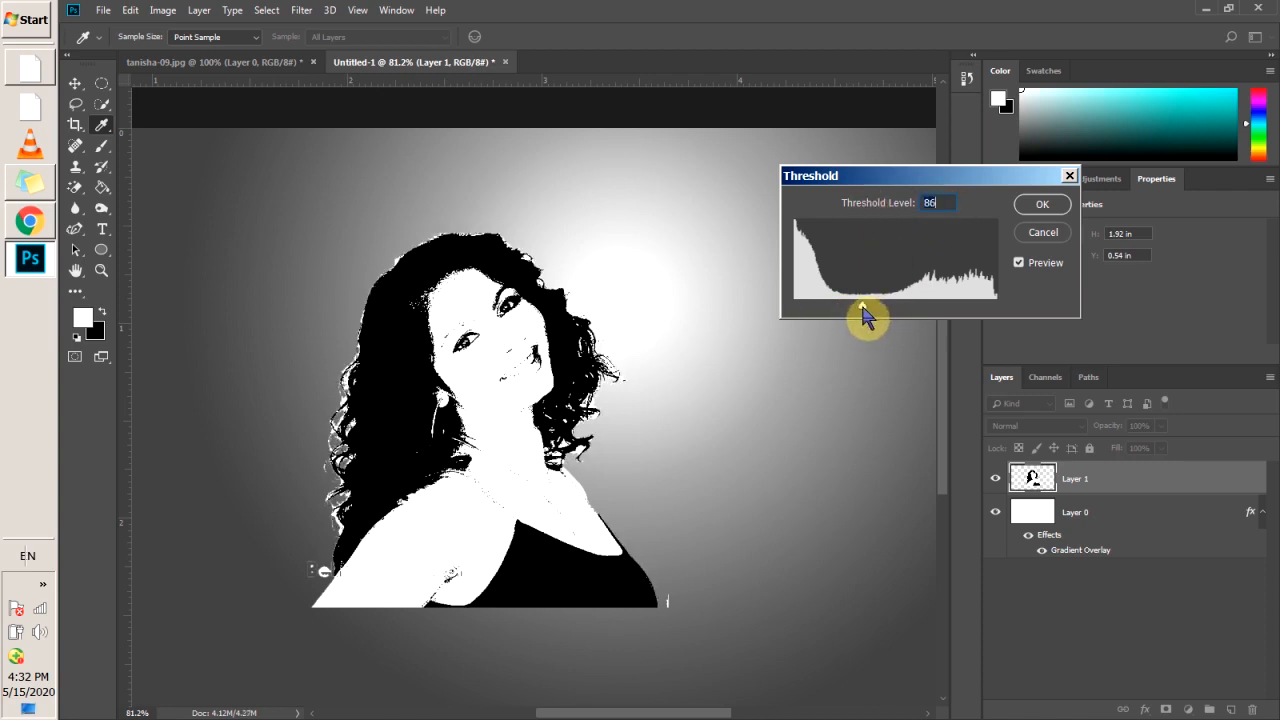
pyautogui.moveTo(872, 309); pyautogui.dragTo(888, 314)
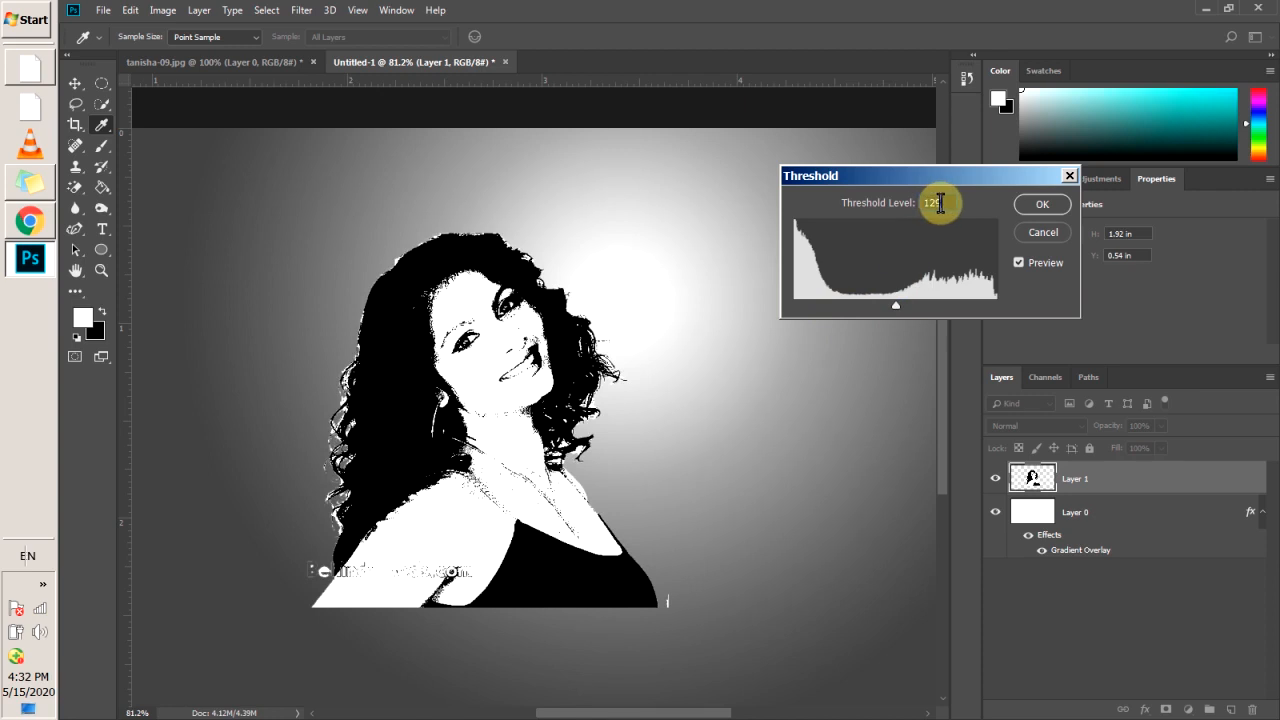
pyautogui.moveTo(940, 203); pyautogui.dragTo(883, 207)
pyautogui.write('125')
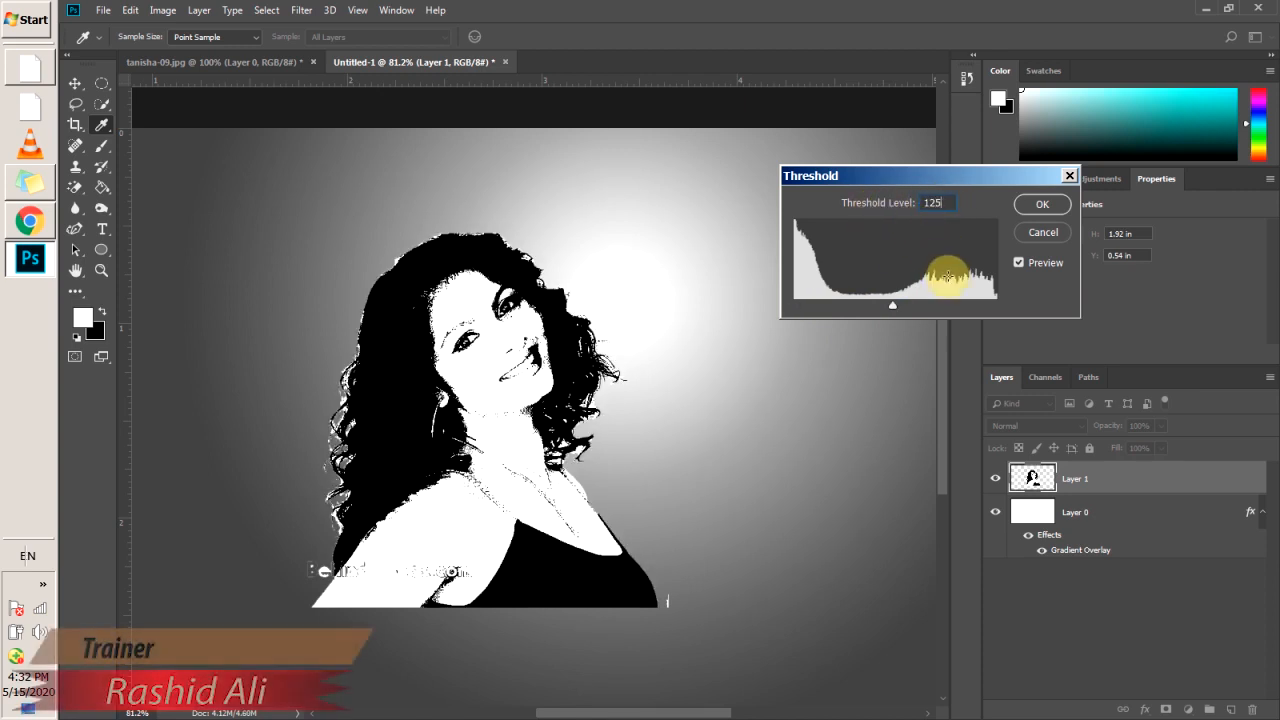
pyautogui.click(1040, 207)
# Step: Scale the portrait to about 57%, move it to about X 897 px, Y 369.5 px, and apply the transformation
pyautogui.press('e')
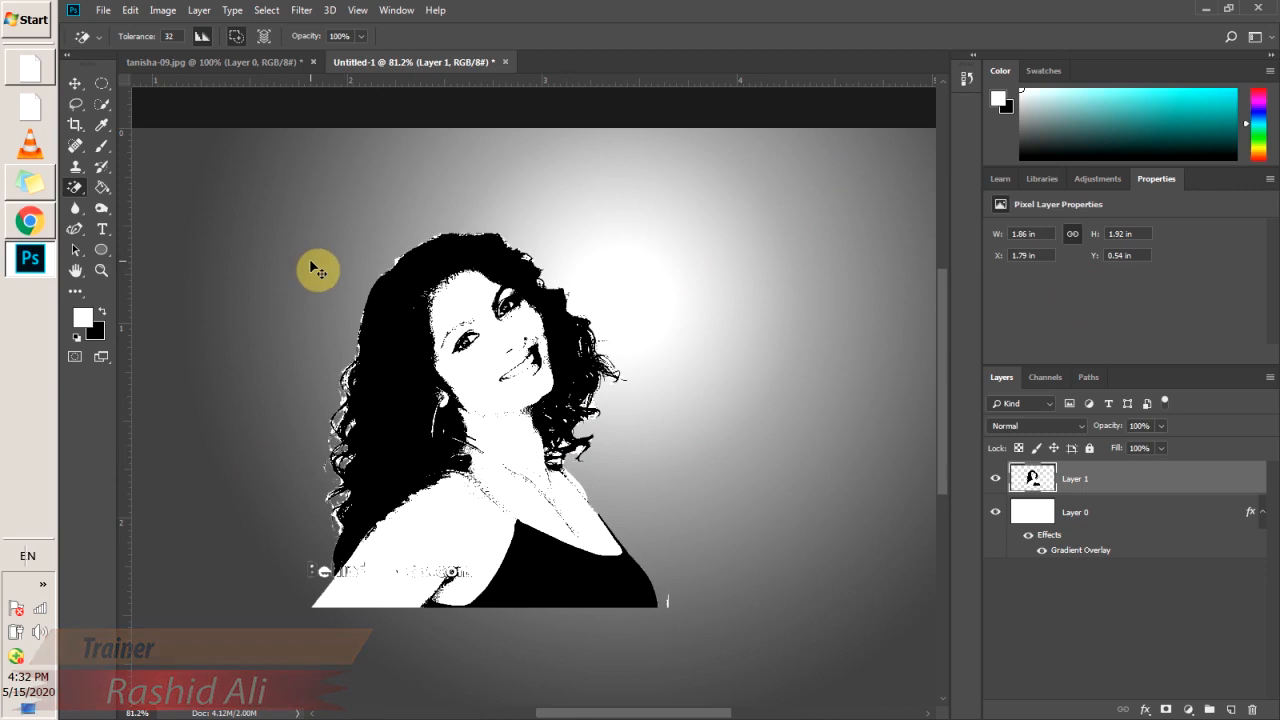
pyautogui.hotkey('ctrl', 't')
pyautogui.moveTo(484, 514); pyautogui.dragTo(523, 490)
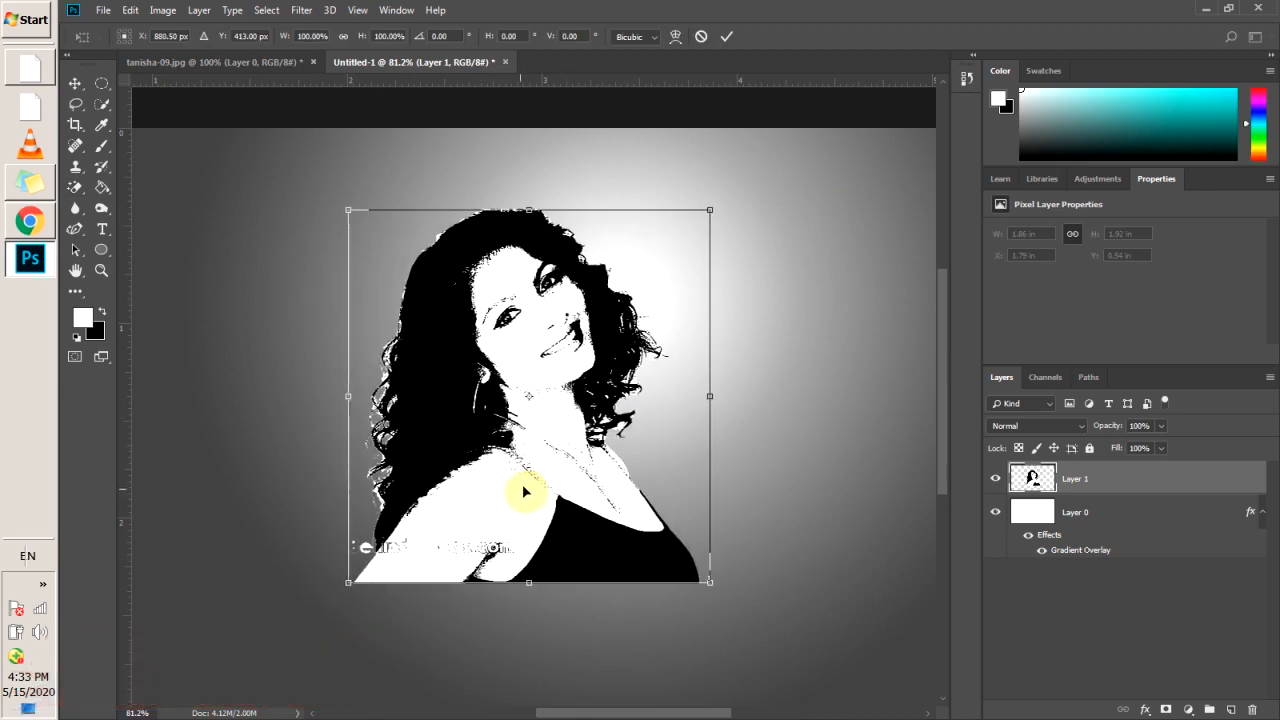
pyautogui.moveTo(708, 584); pyautogui.dragTo(617, 517)
pyautogui.moveTo(551, 471); pyautogui.dragTo(566, 444)
pyautogui.click(75, 84)
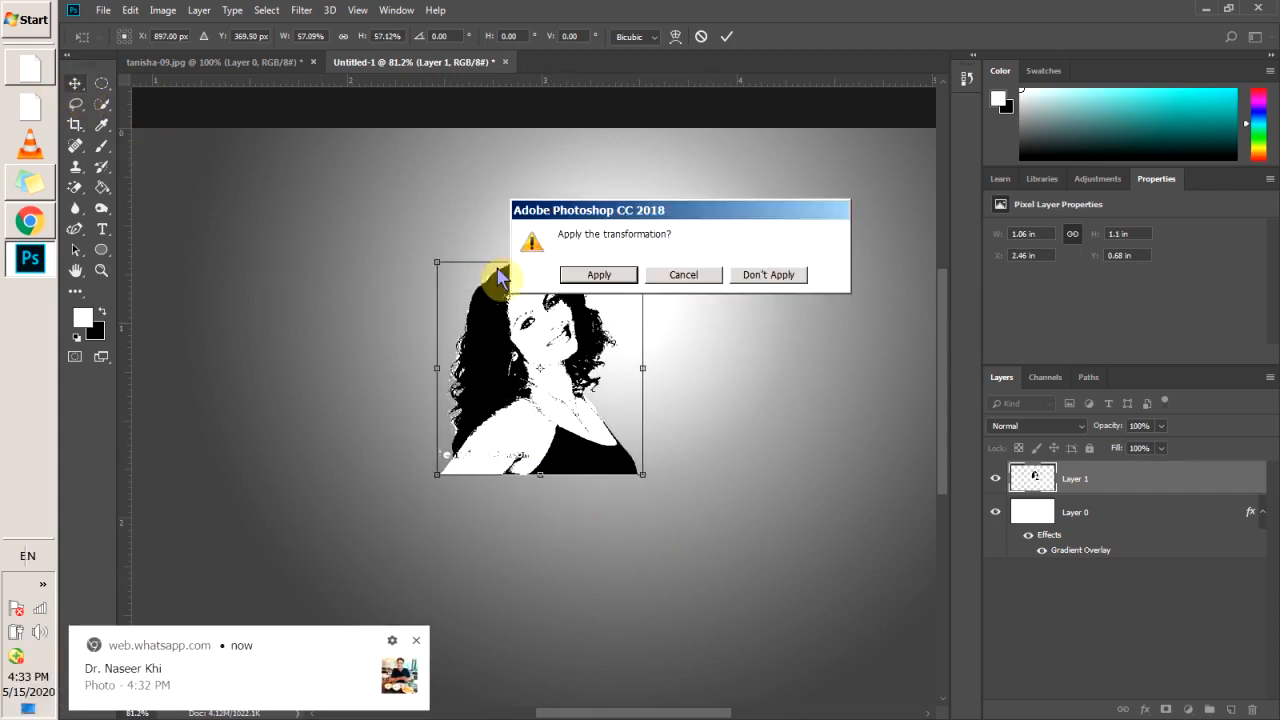
pyautogui.click(576, 276)
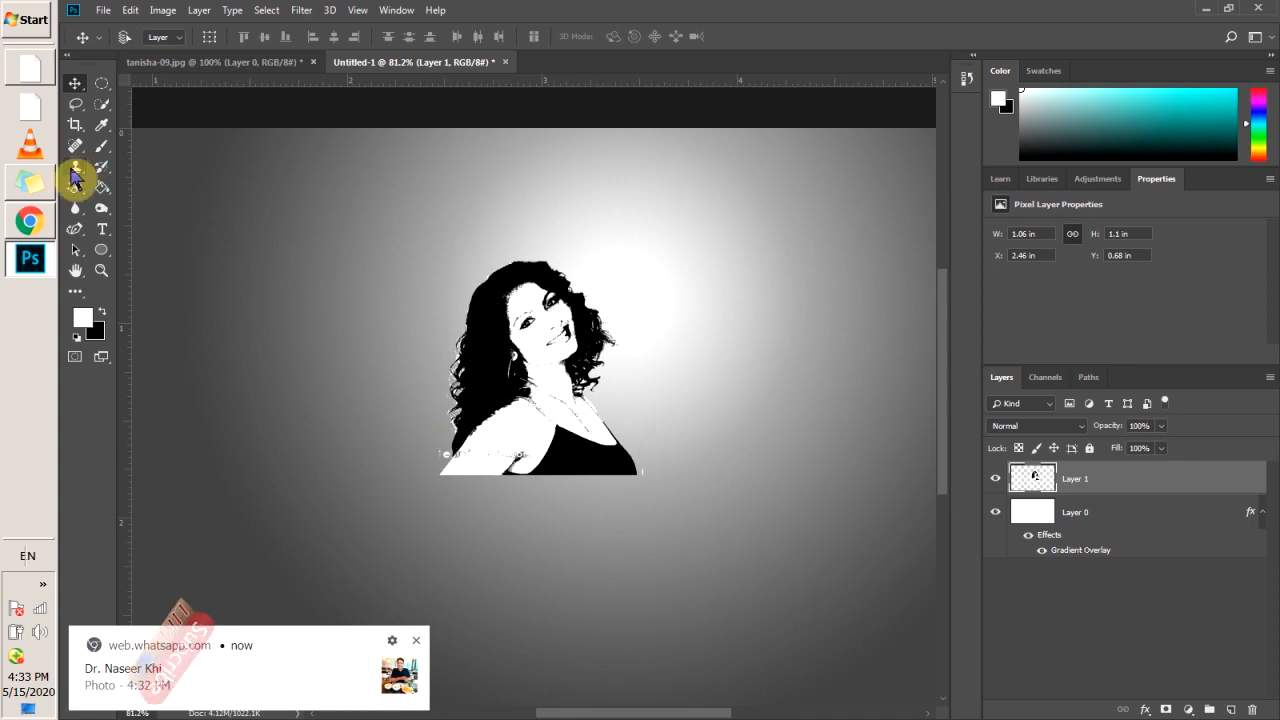
# Step: Erase the lower part of the portrait, including the watermark remains, straight across just below the hair with the Eraser
pyautogui.rightClick(75, 187)
pyautogui.click(150, 188)
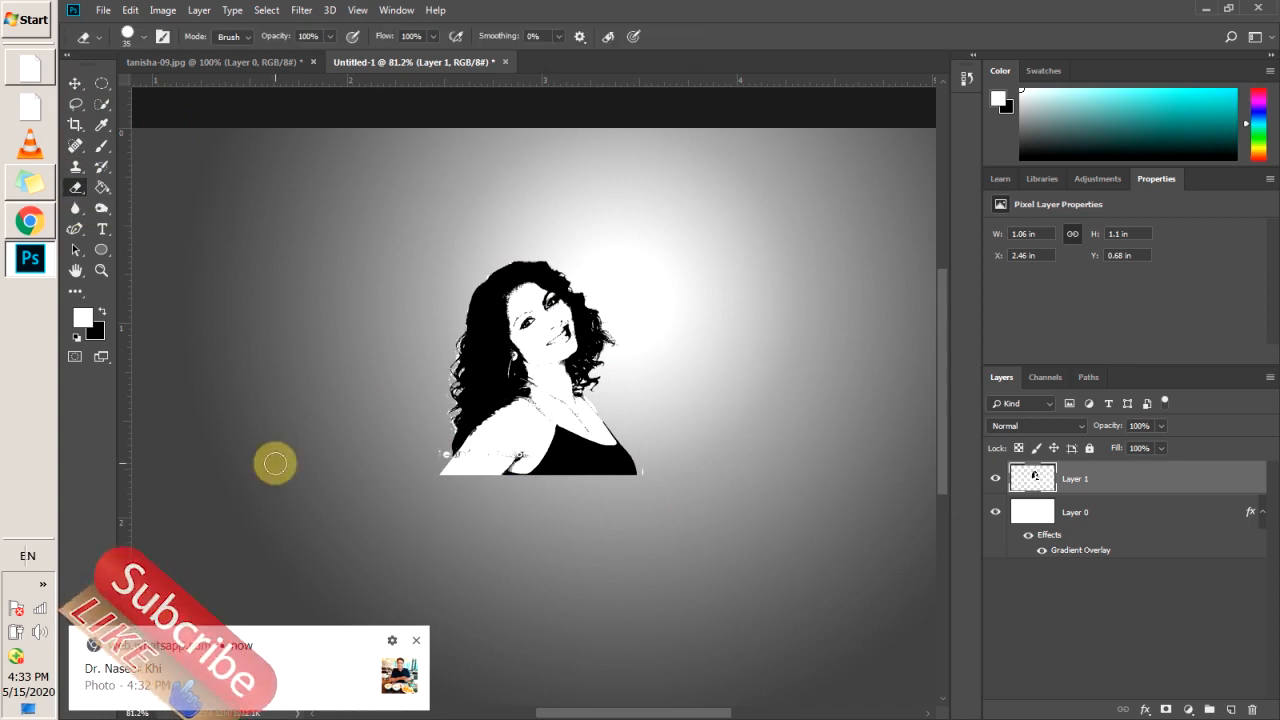
pyautogui.scroll(3, 425, 422)
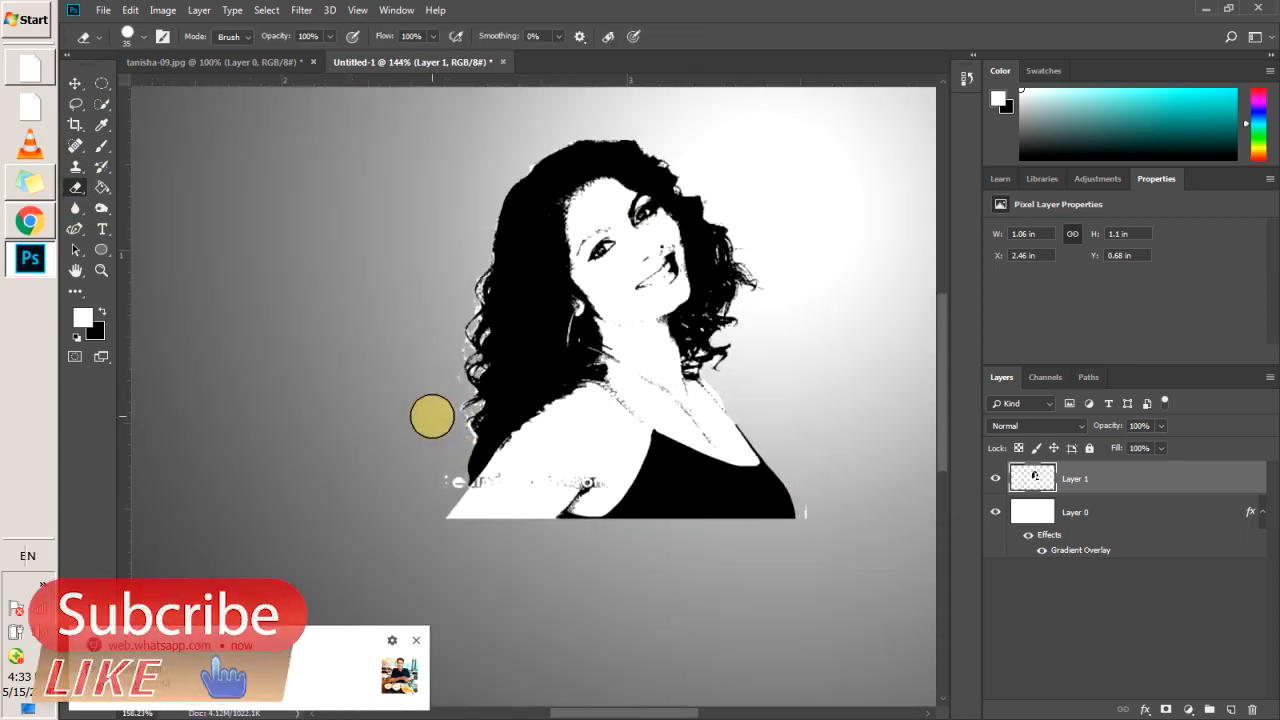
pyautogui.scroll(2, 431, 416)
pyautogui.moveTo(423, 519)
pyautogui.mouseDown()
pyautogui.moveTo(943, 511)
pyautogui.moveTo(837, 525)
pyautogui.moveTo(814, 549)
pyautogui.moveTo(317, 549)
pyautogui.mouseUp()
pyautogui.moveTo(308, 463); pyautogui.dragTo(900, 477)
pyautogui.moveTo(834, 448)
pyautogui.mouseDown()
pyautogui.moveTo(223, 463)
pyautogui.moveTo(535, 461)
pyautogui.moveTo(357, 415)
pyautogui.mouseUp()
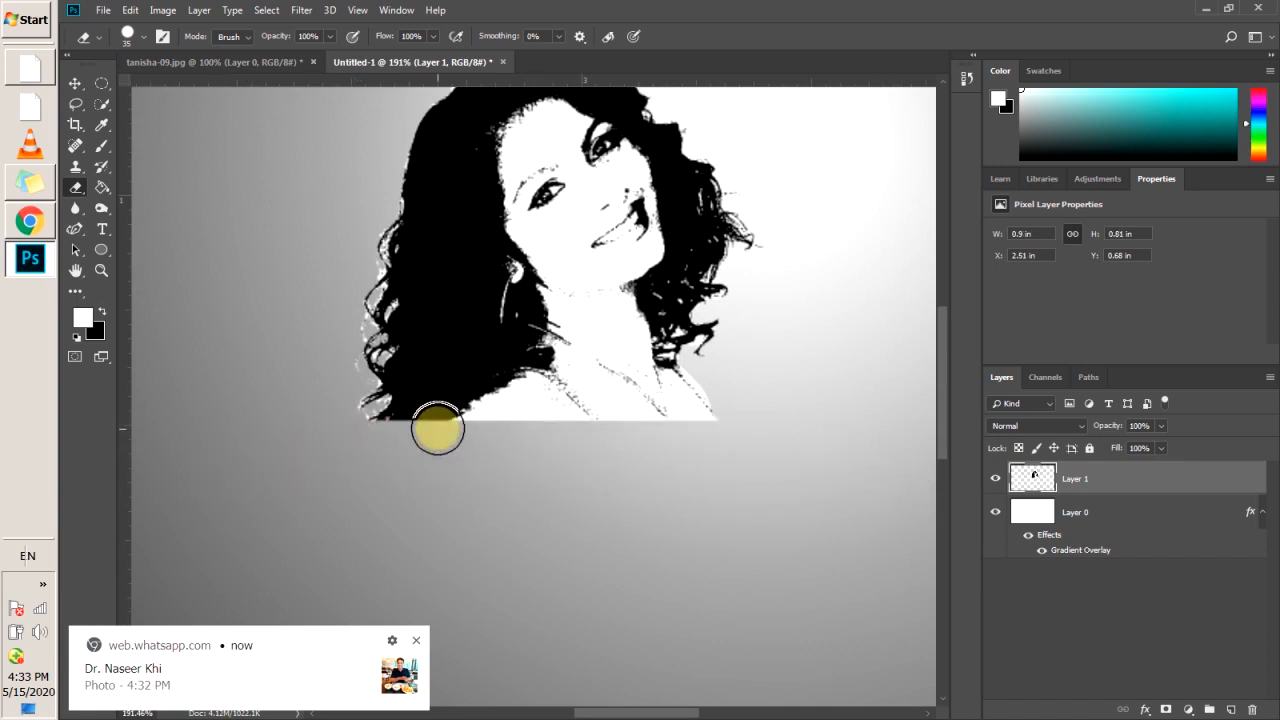
# Step: Erase the pale fringe outside the curls along the hair's outer edge with the eraser reduced to 7 px
pyautogui.scroll(-5, 445, 441)
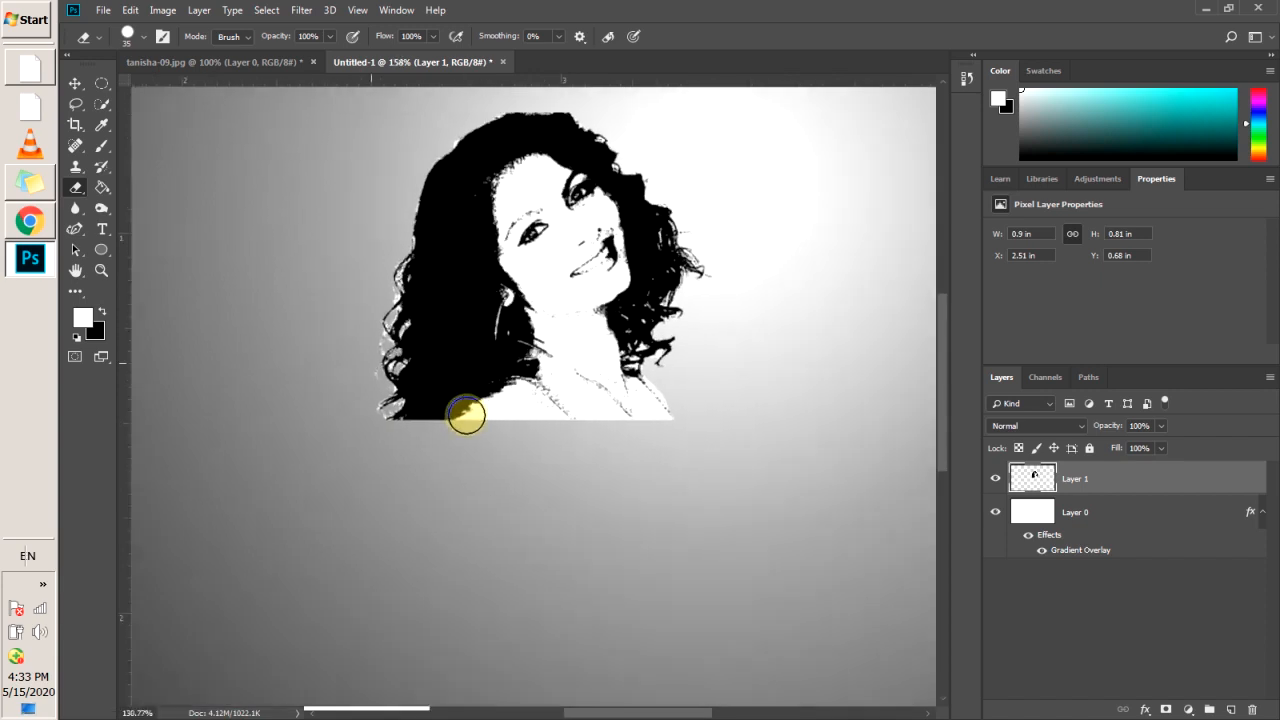
pyautogui.scroll(5, 403, 394)
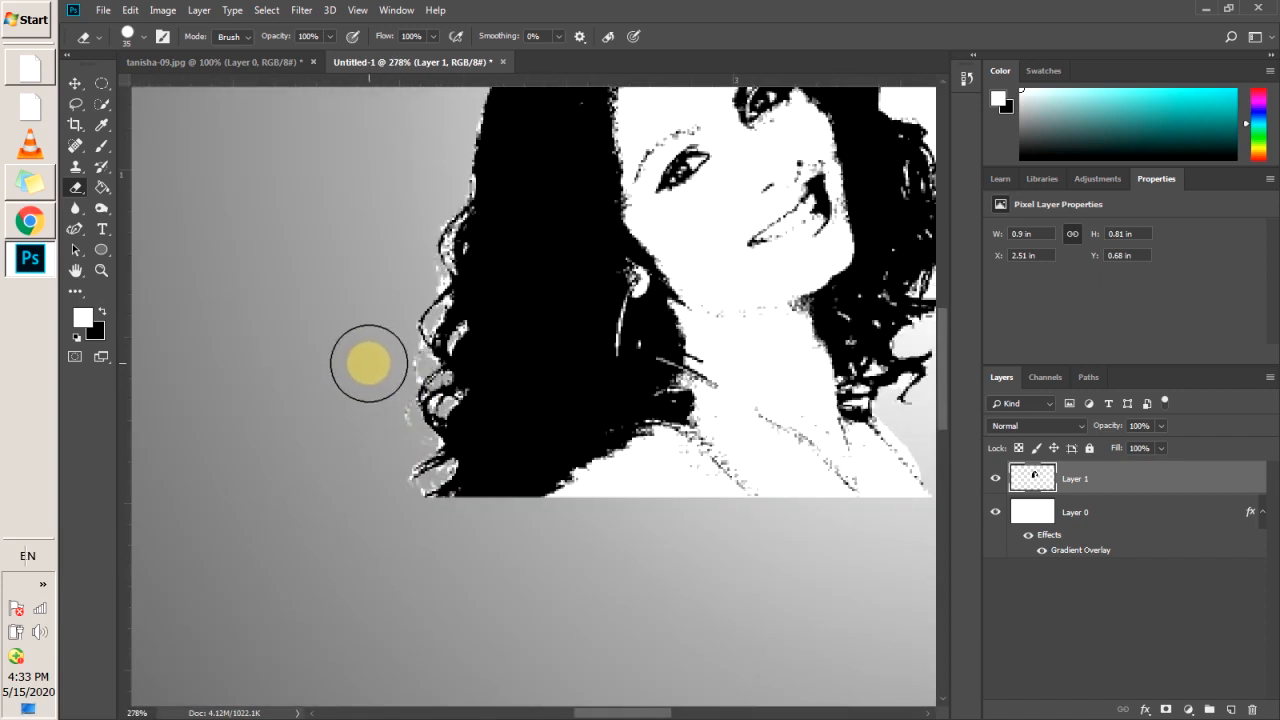
pyautogui.scroll(5, 369, 361)
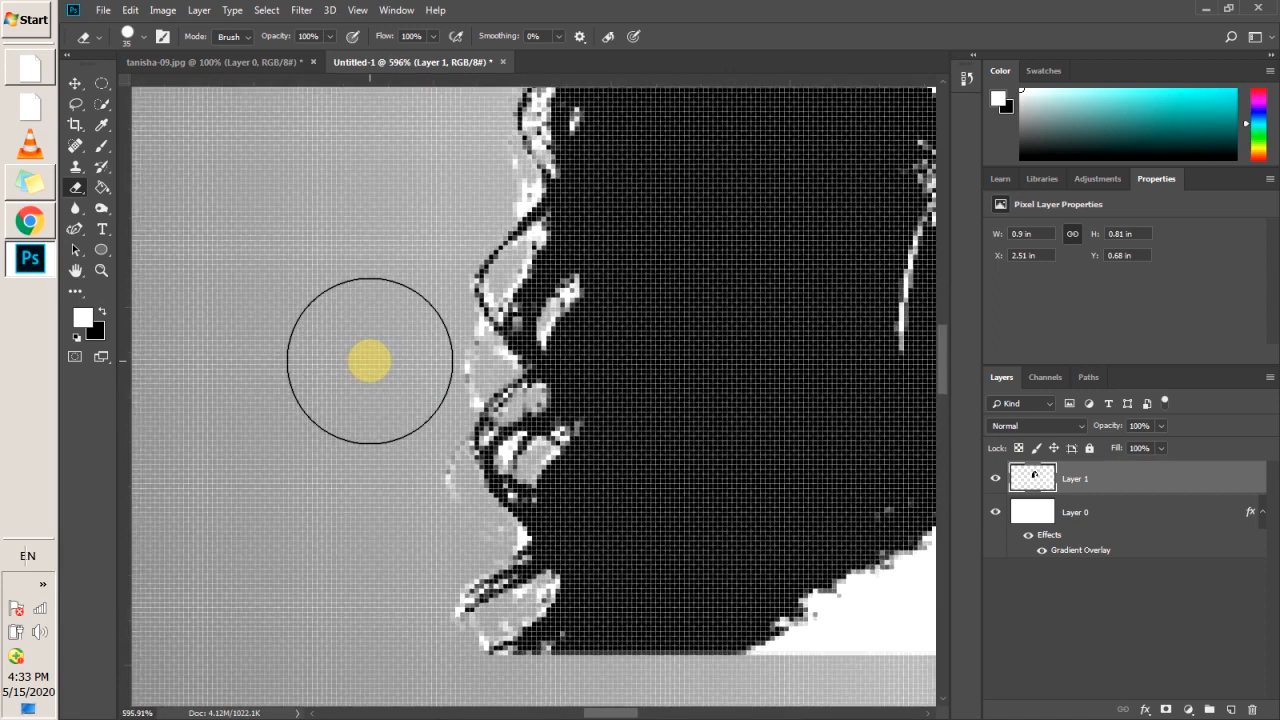
pyautogui.press('[')
pyautogui.press('[')
pyautogui.press('[')
pyautogui.press('[')
pyautogui.press('[')
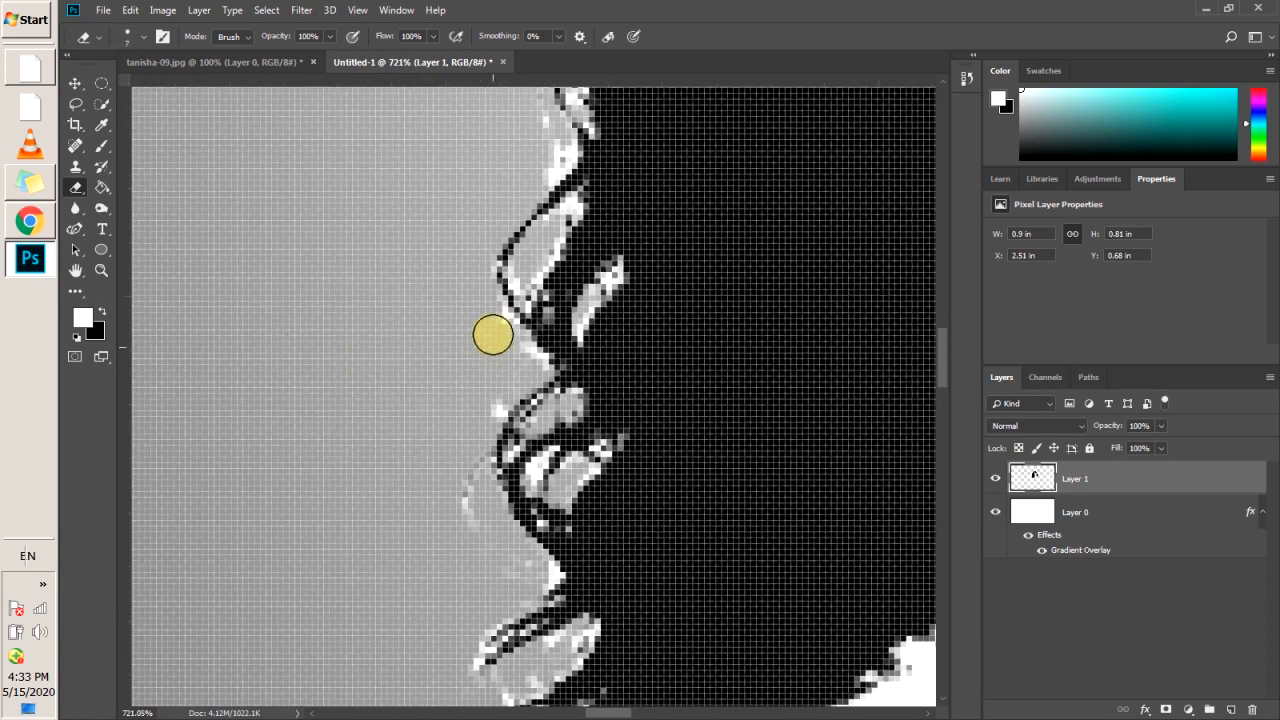
pyautogui.moveTo(516, 359)
pyautogui.mouseDown()
pyautogui.moveTo(449, 459)
pyautogui.moveTo(457, 512)
pyautogui.mouseUp()
pyautogui.moveTo(466, 469)
pyautogui.mouseDown()
pyautogui.moveTo(466, 520)
pyautogui.moveTo(500, 563)
pyautogui.moveTo(466, 629)
pyautogui.mouseUp()
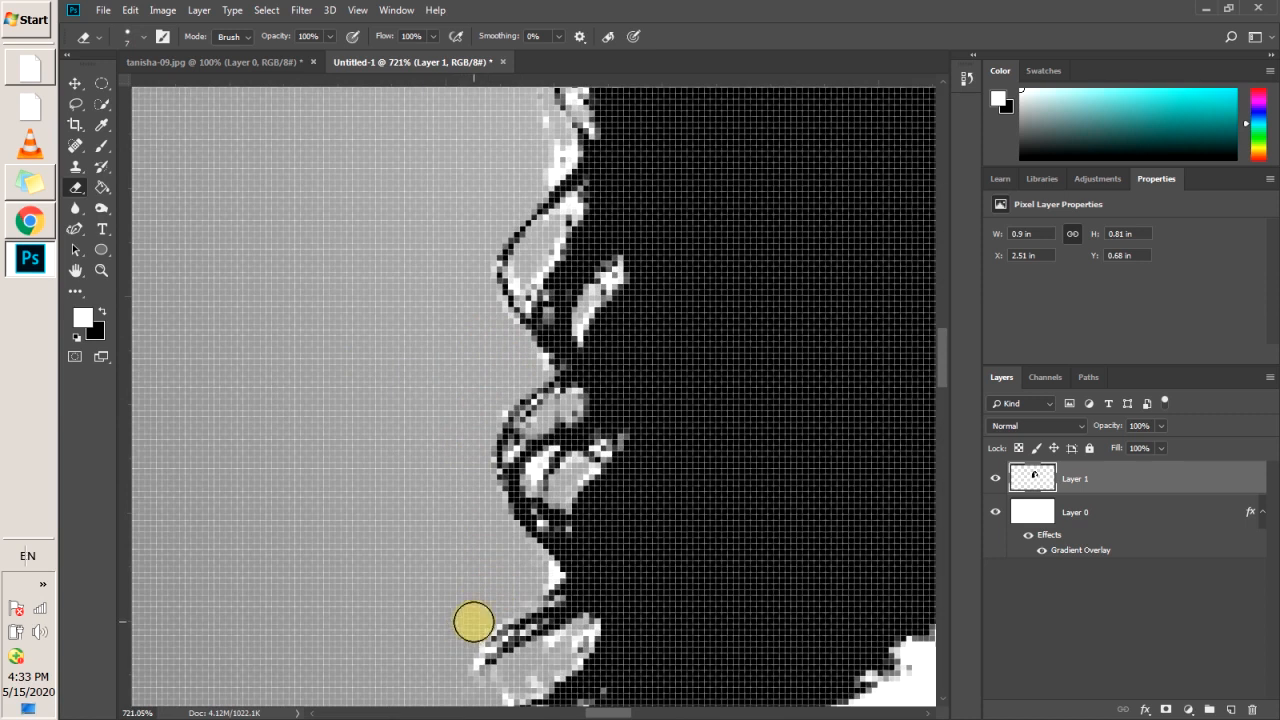
# Step: Reduce the eraser to 3 px and clean the white fringe around the tip and underside of the lowest curl
pyautogui.scroll(-5, 451, 600)
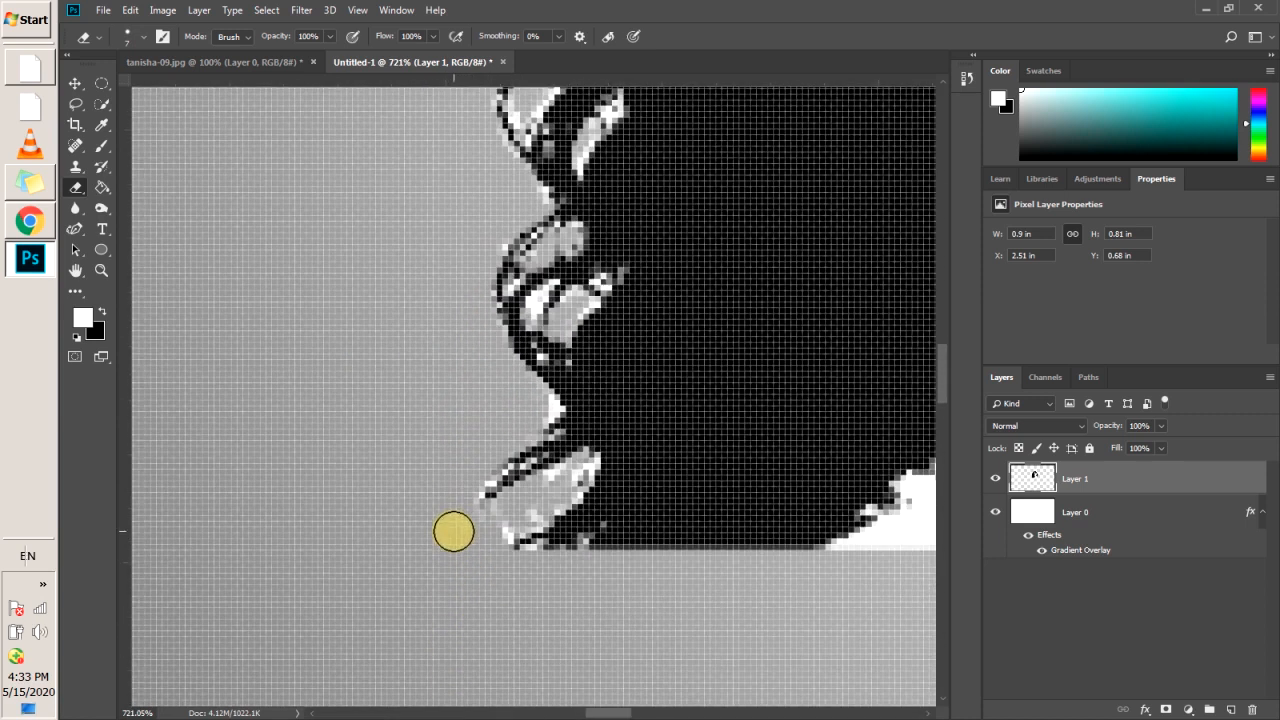
pyautogui.press('[')
pyautogui.press('[')
pyautogui.moveTo(525, 524)
pyautogui.mouseDown()
pyautogui.moveTo(574, 488)
pyautogui.moveTo(582, 458)
pyautogui.moveTo(493, 517)
pyautogui.moveTo(504, 545)
pyautogui.mouseUp()
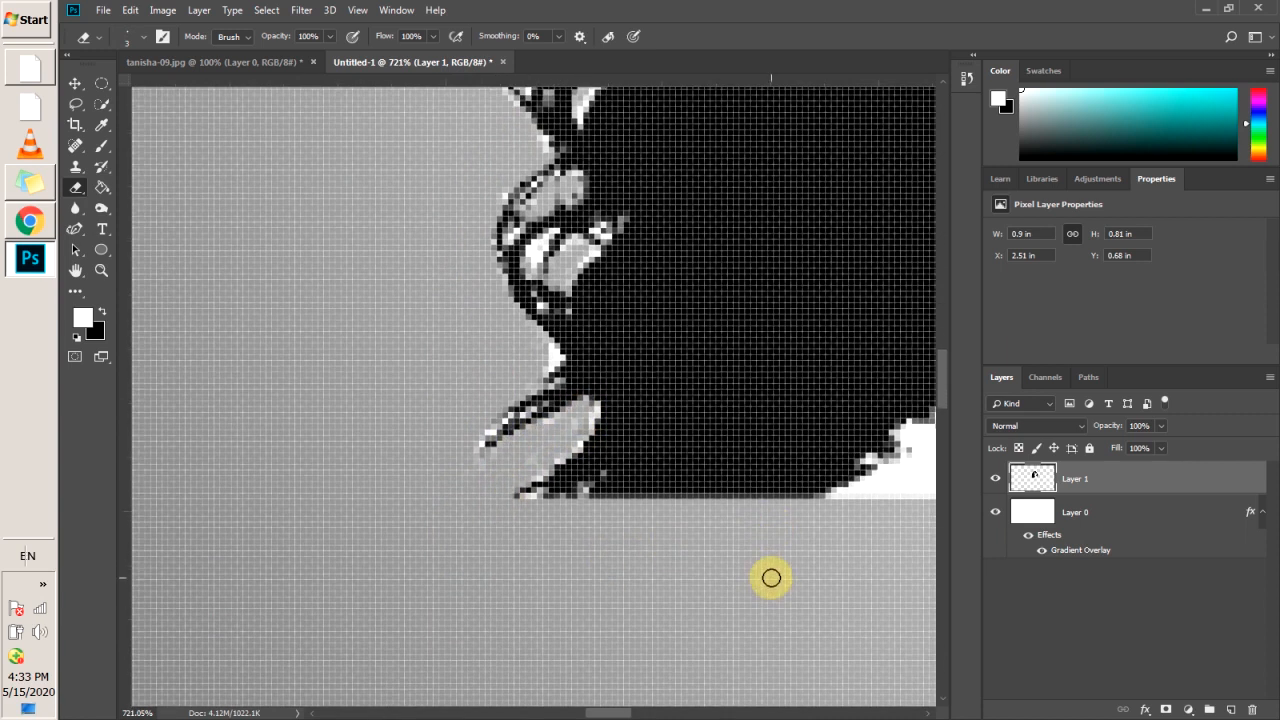
# Step: Erase the white fill inside the middle curl and the narrow gap above it with a 1 px eraser
pyautogui.scroll(1, 600, 500)
pyautogui.moveTo(561, 357); pyautogui.dragTo(522, 318)
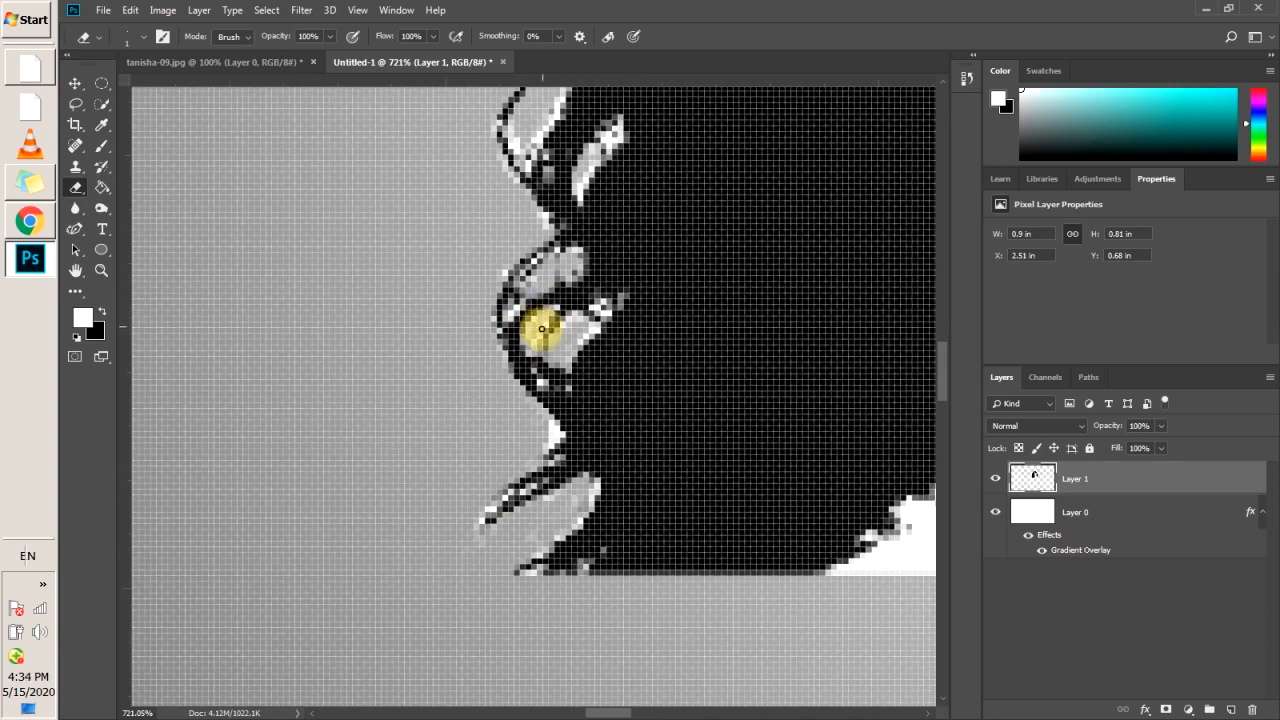
pyautogui.moveTo(537, 346); pyautogui.dragTo(574, 327)
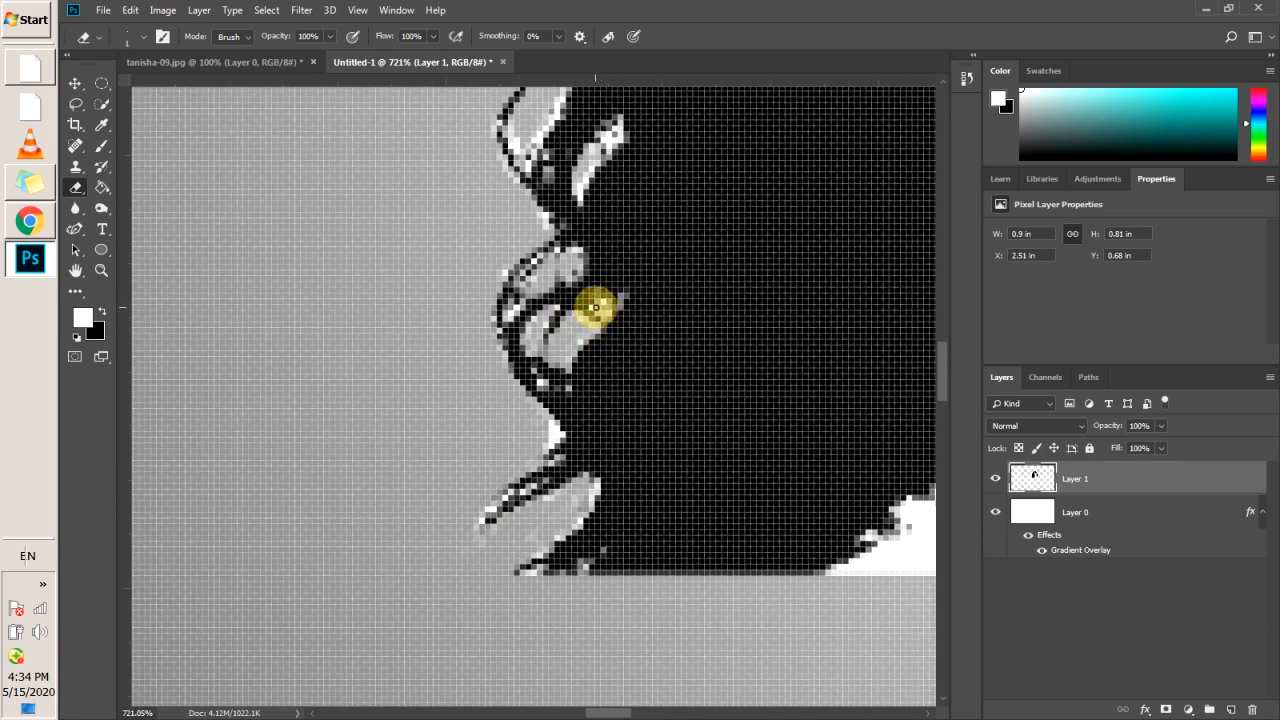
pyautogui.scroll(2, 596, 308)
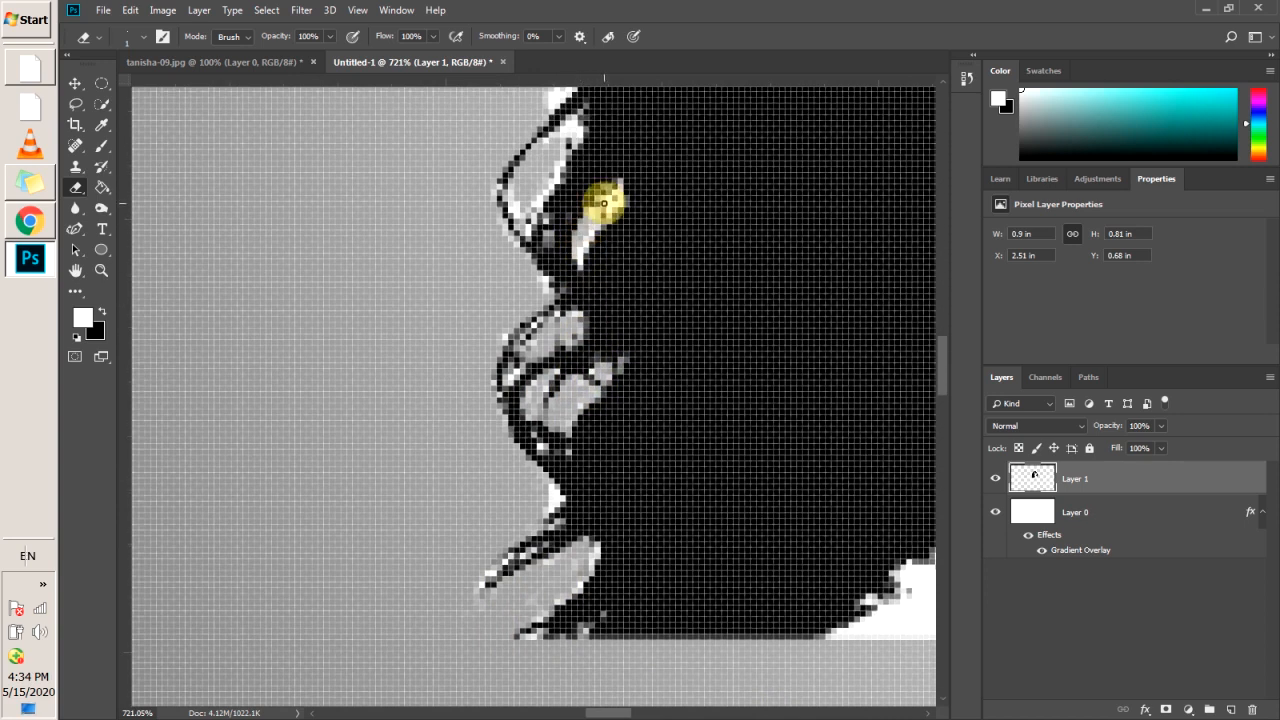
pyautogui.moveTo(611, 197)
pyautogui.mouseDown()
pyautogui.moveTo(591, 214)
pyautogui.moveTo(578, 264)
pyautogui.mouseUp()
# Step: Erase the white rim inside the large looped curl and the white strip along the hair edge just above it
pyautogui.scroll(2, 540, 212)
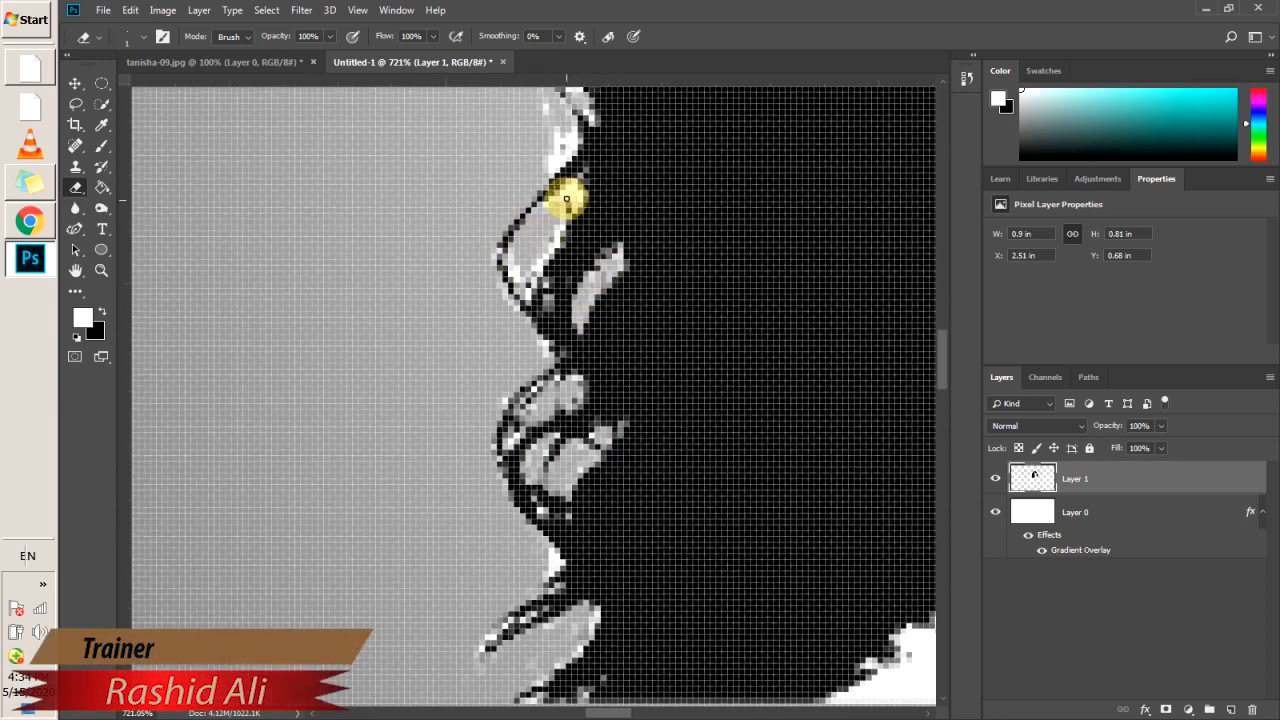
pyautogui.moveTo(555, 226)
pyautogui.mouseDown()
pyautogui.moveTo(517, 278)
pyautogui.moveTo(514, 249)
pyautogui.moveTo(578, 198)
pyautogui.moveTo(550, 201)
pyautogui.moveTo(558, 162)
pyautogui.mouseUp()
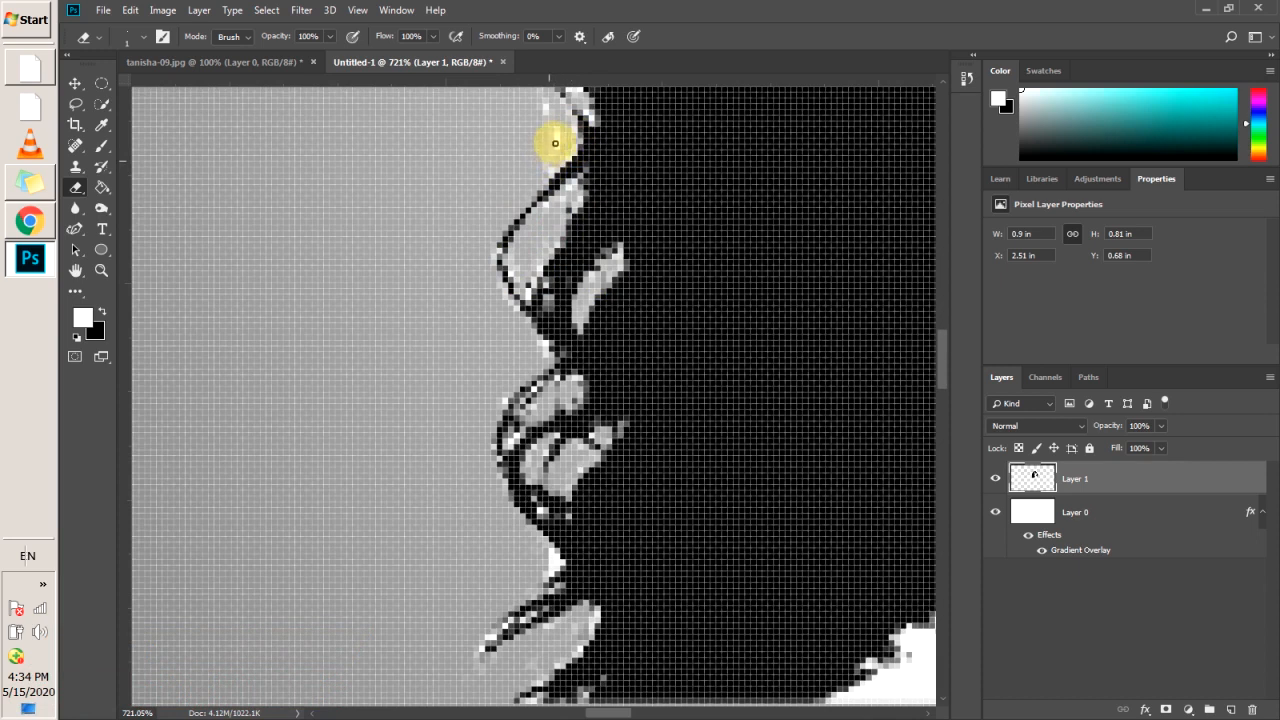
pyautogui.moveTo(557, 145)
pyautogui.mouseDown()
pyautogui.moveTo(540, 109)
pyautogui.moveTo(550, 164)
pyautogui.moveTo(556, 154)
pyautogui.mouseUp()
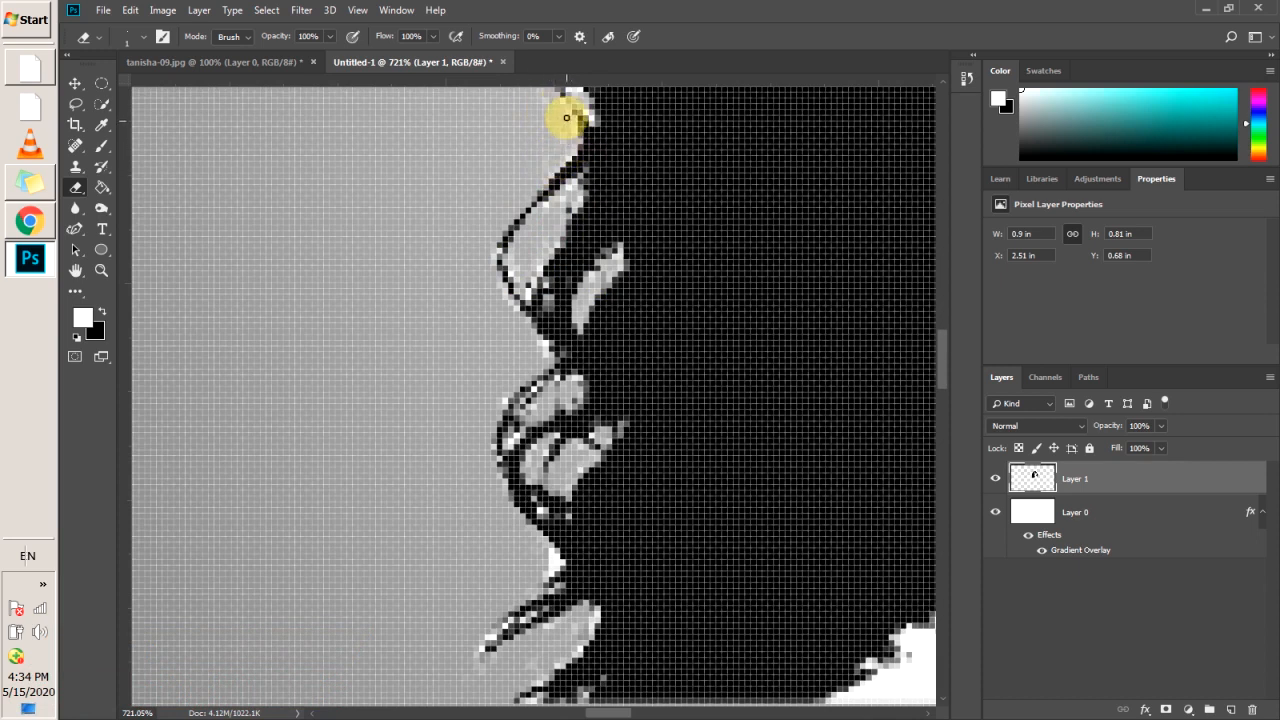
# Step: Erase the white fill inside the uppermost curl and the stray white pixels along its outer edge
pyautogui.scroll(5, 568, 118)
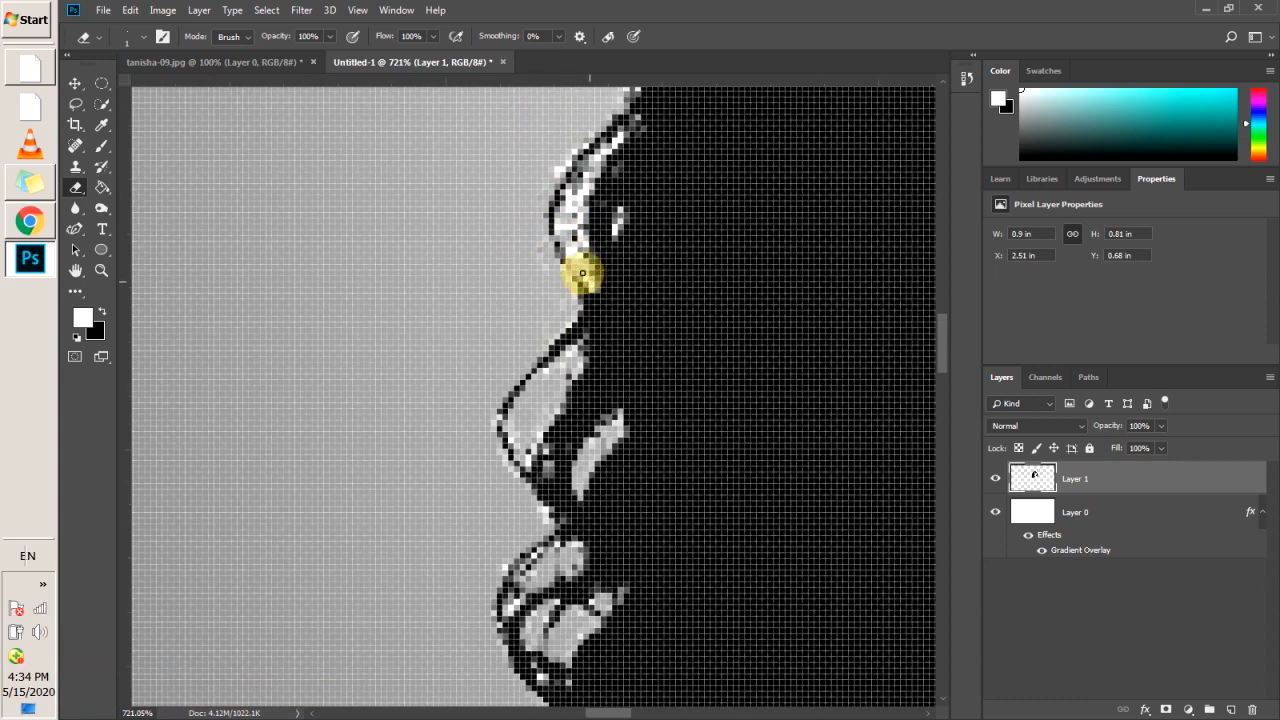
pyautogui.moveTo(615, 140)
pyautogui.mouseDown()
pyautogui.moveTo(583, 180)
pyautogui.moveTo(583, 264)
pyautogui.moveTo(572, 193)
pyautogui.moveTo(585, 256)
pyautogui.moveTo(620, 211)
pyautogui.moveTo(566, 182)
pyautogui.mouseUp()
pyautogui.scroll(3, 556, 200)
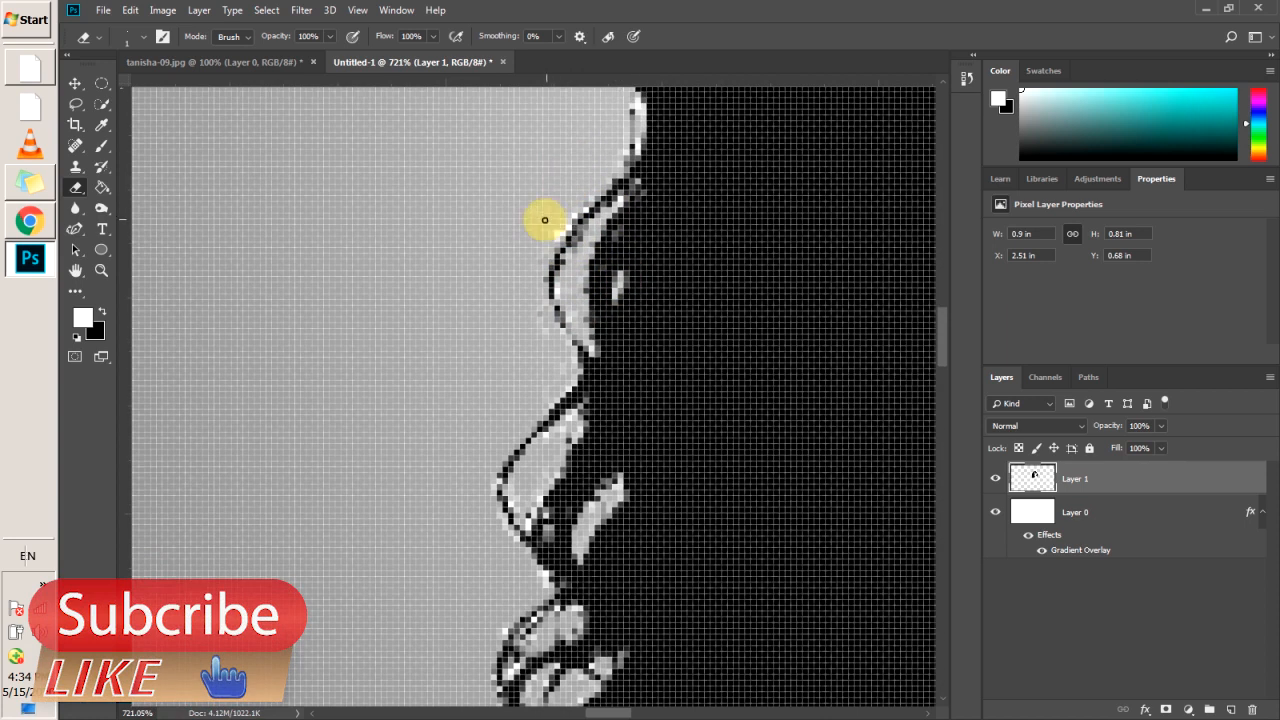
pyautogui.moveTo(569, 220)
pyautogui.mouseDown()
pyautogui.moveTo(560, 229)
pyautogui.moveTo(568, 212)
pyautogui.mouseUp()
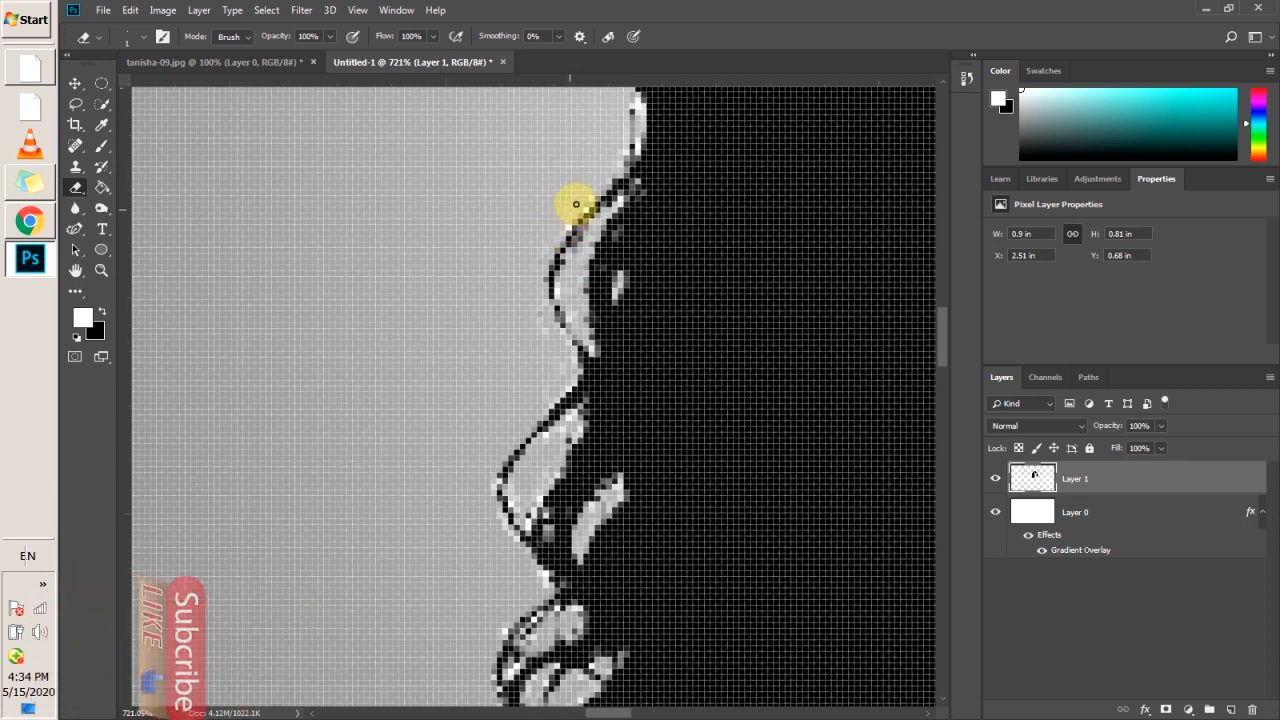
# Step: Erase the thin white line along the smooth hair edge directly above the uppermost curl
pyautogui.scroll(3, 626, 174)
pyautogui.moveTo(635, 181)
pyautogui.mouseDown()
pyautogui.moveTo(630, 230)
pyautogui.moveTo(623, 174)
pyautogui.mouseUp()
pyautogui.scroll(5, 629, 166)
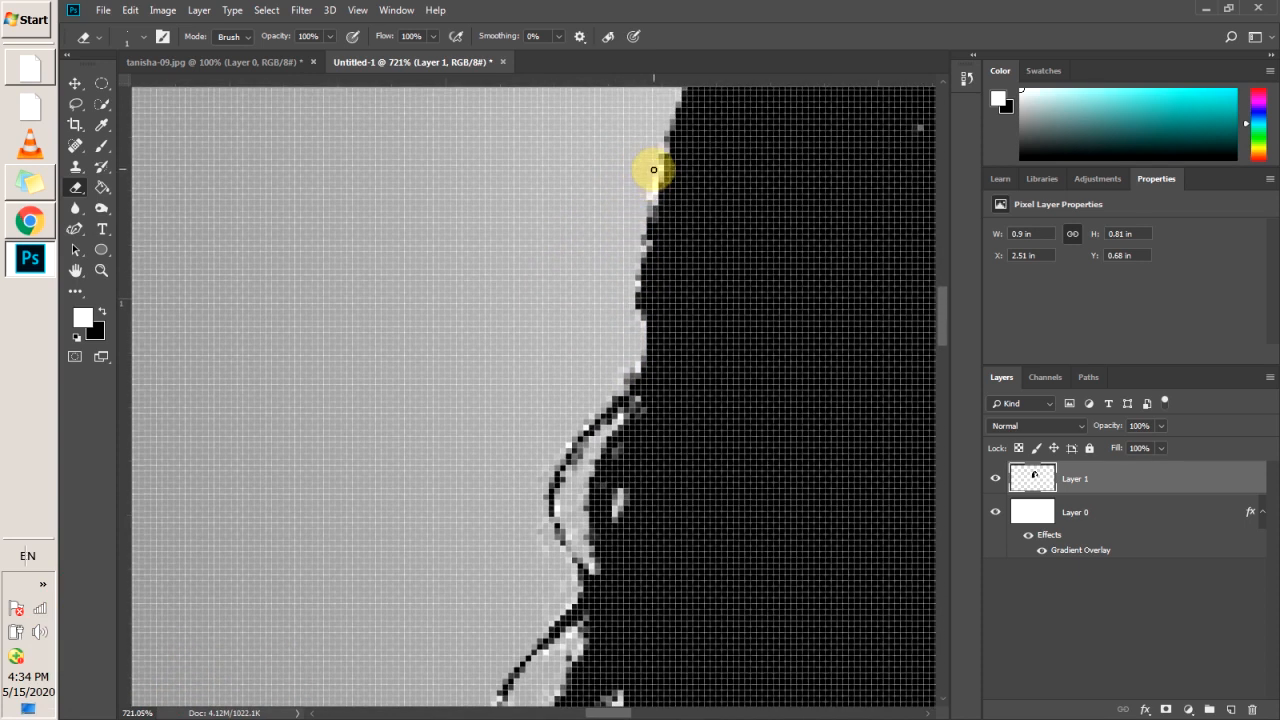
pyautogui.moveTo(638, 258)
pyautogui.mouseDown()
pyautogui.moveTo(638, 301)
pyautogui.moveTo(663, 134)
pyautogui.moveTo(650, 176)
pyautogui.mouseUp()
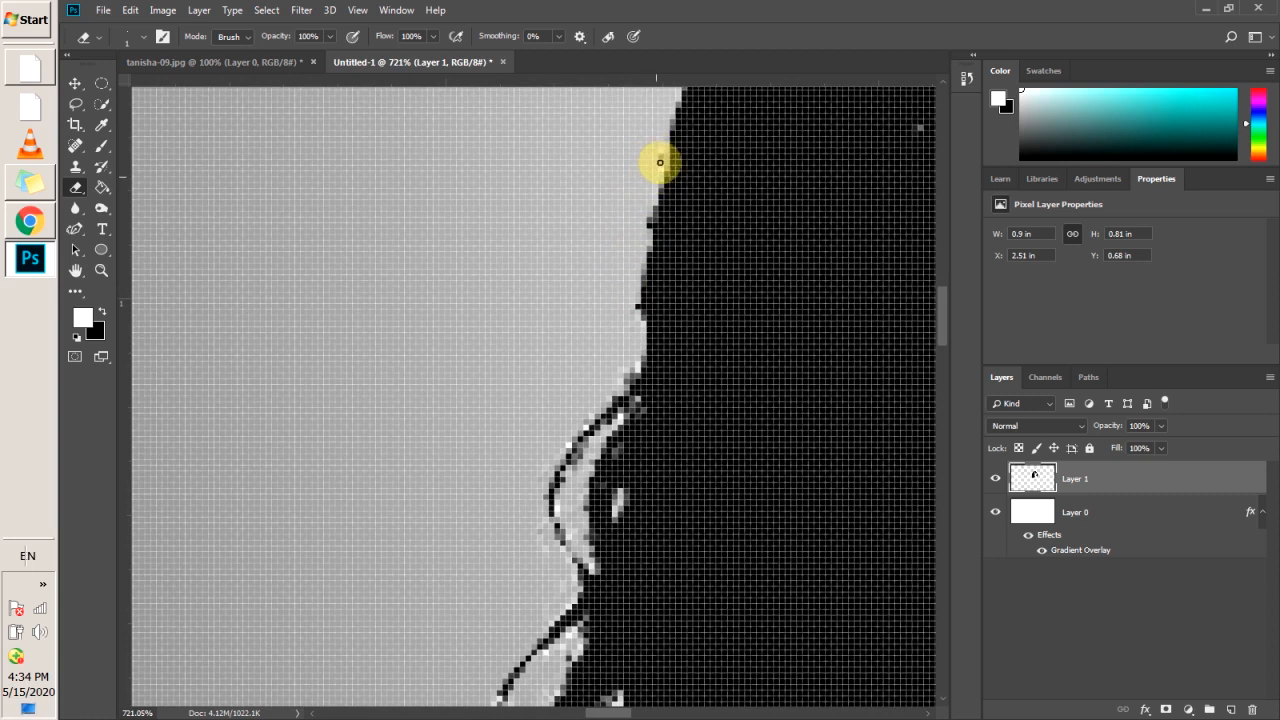
# Step: Erase the small white patch on the hair's outline where it curves up toward the crown
pyautogui.scroll(5, 660, 157)
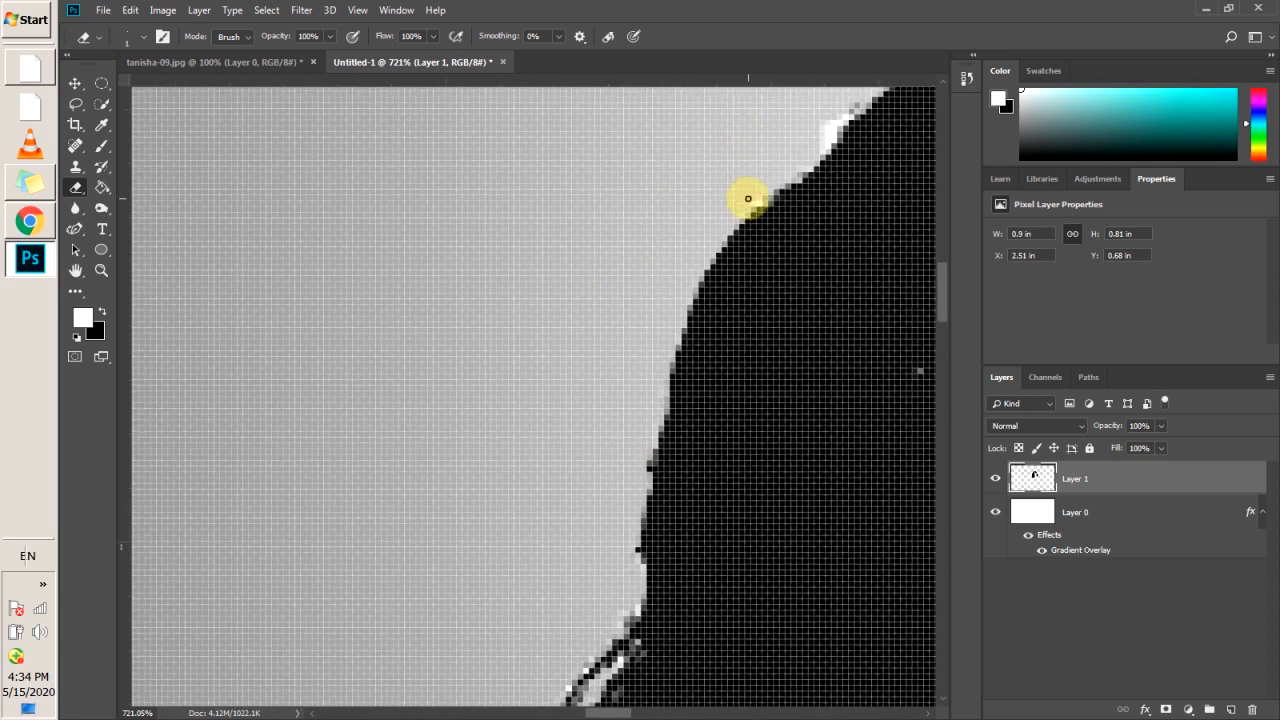
pyautogui.scroll(2, 823, 161)
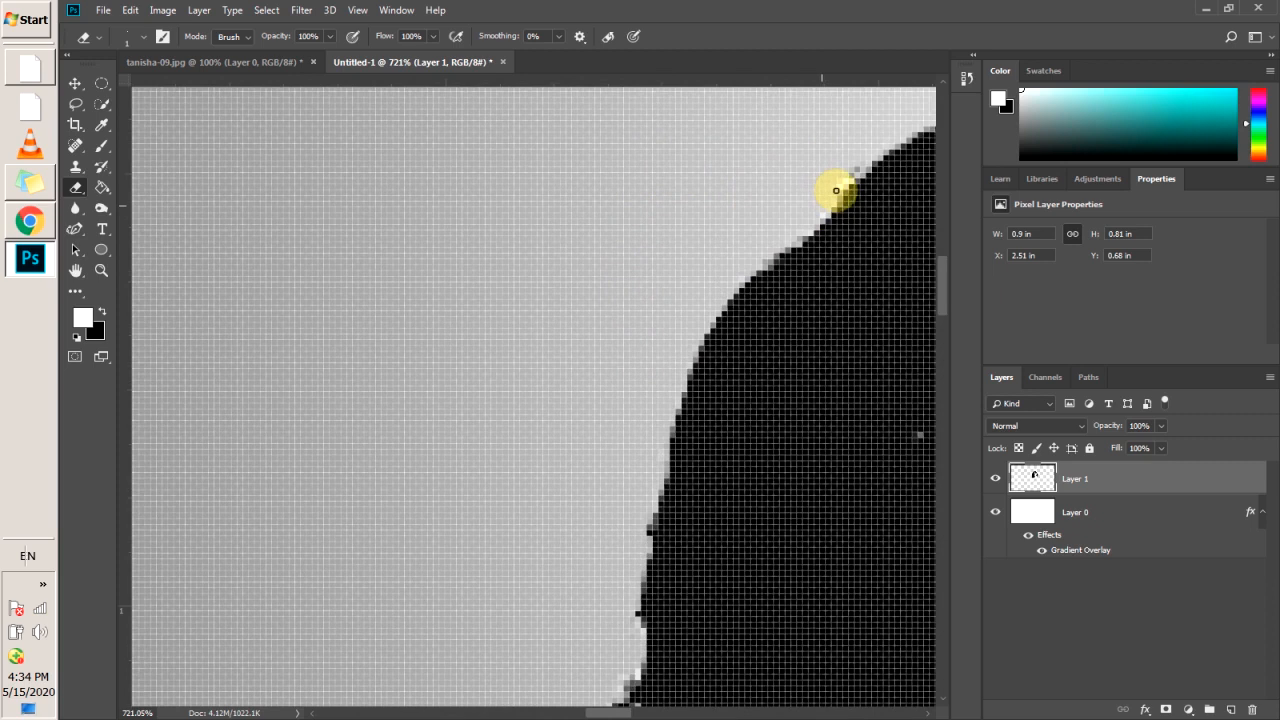
pyautogui.moveTo(836, 190); pyautogui.dragTo(827, 208)
pyautogui.scroll(2, 841, 196)
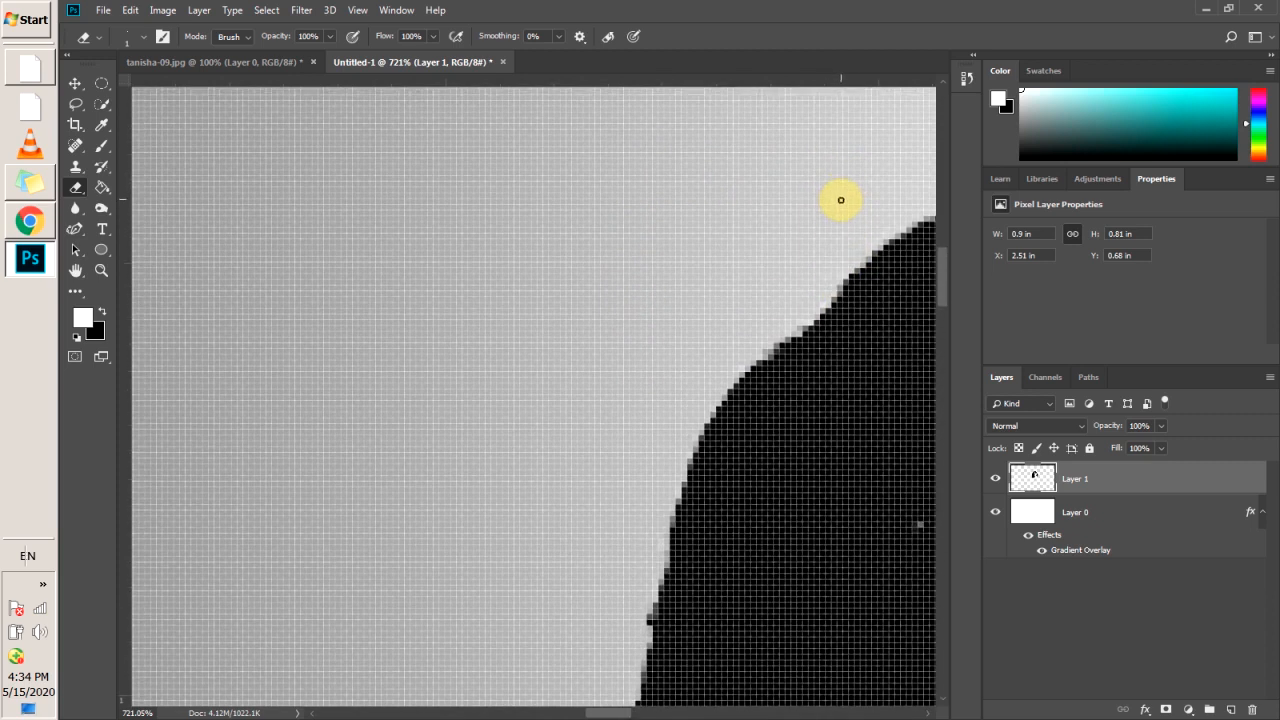
# Step: Examine the hair outline over the crown and down the other side of the head for leftover white fringe
pyautogui.scroll(-4, 835, 200)
pyautogui.scroll(2, 835, 200)
pyautogui.scroll(-1, 835, 200)
pyautogui.scroll(1, 835, 200)
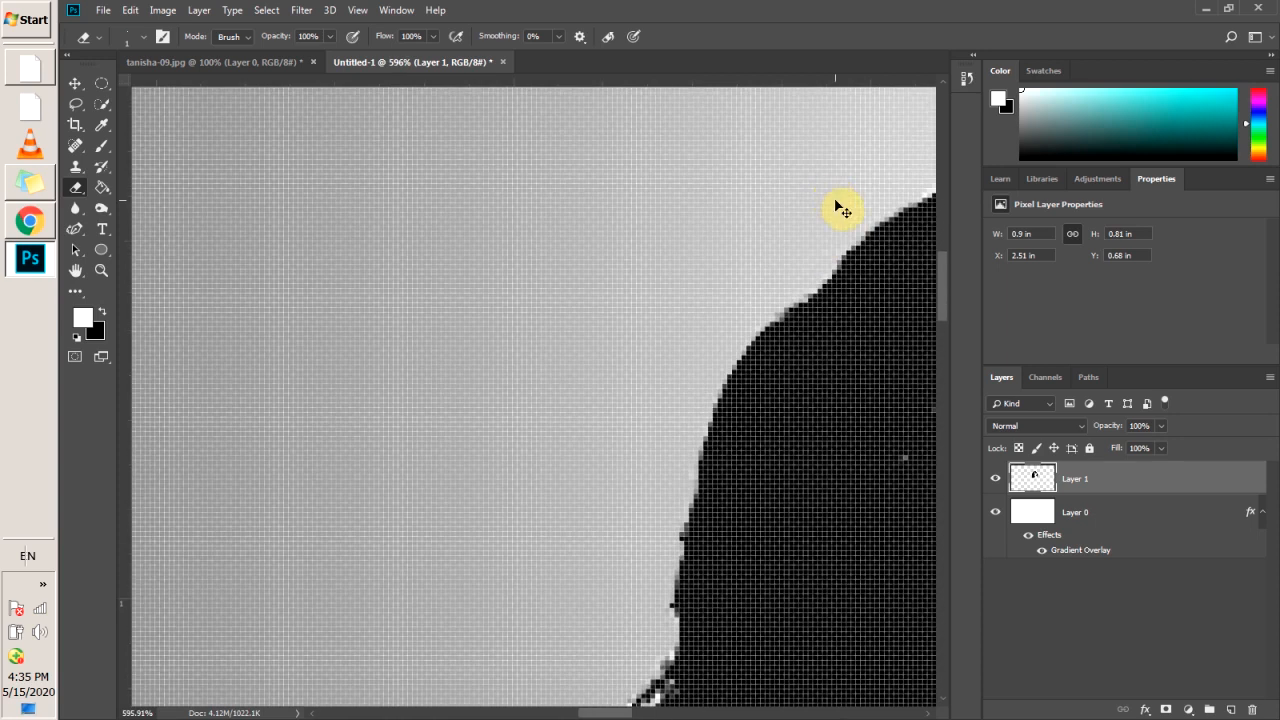
pyautogui.hscroll(-2, 842, 207)
pyautogui.hscroll(5, 835, 230)
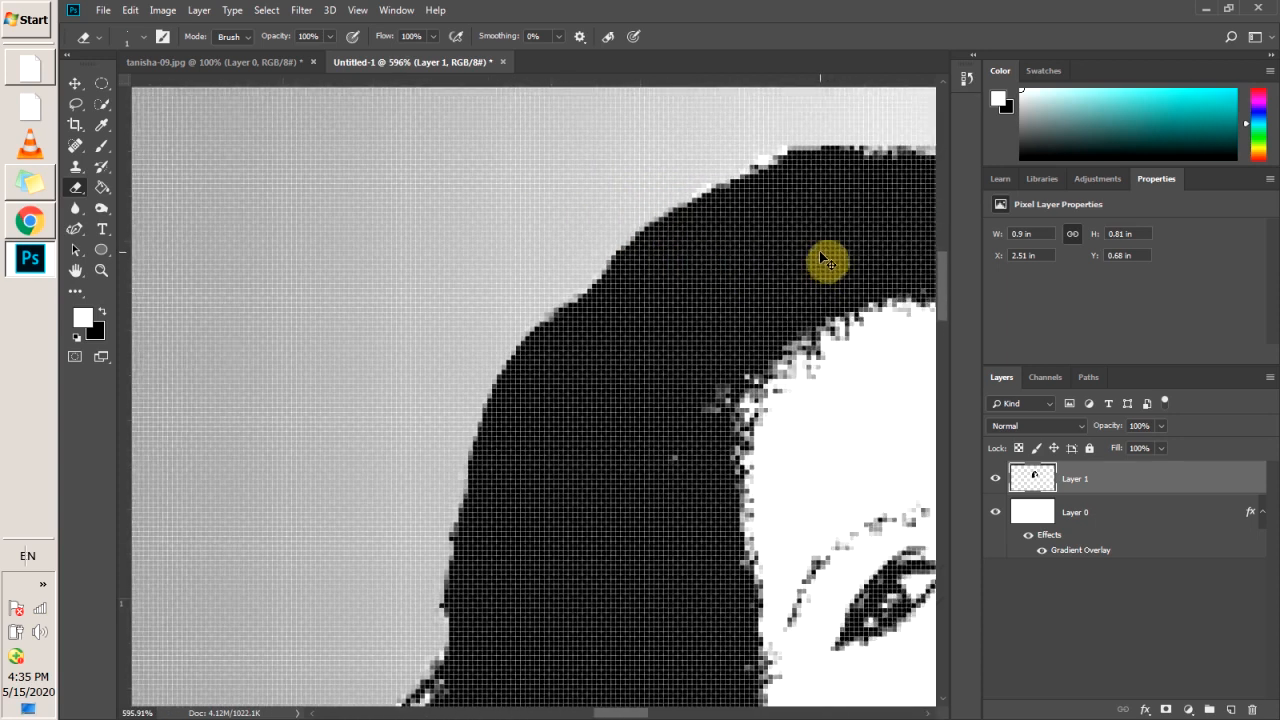
pyautogui.hscroll(3, 822, 262)
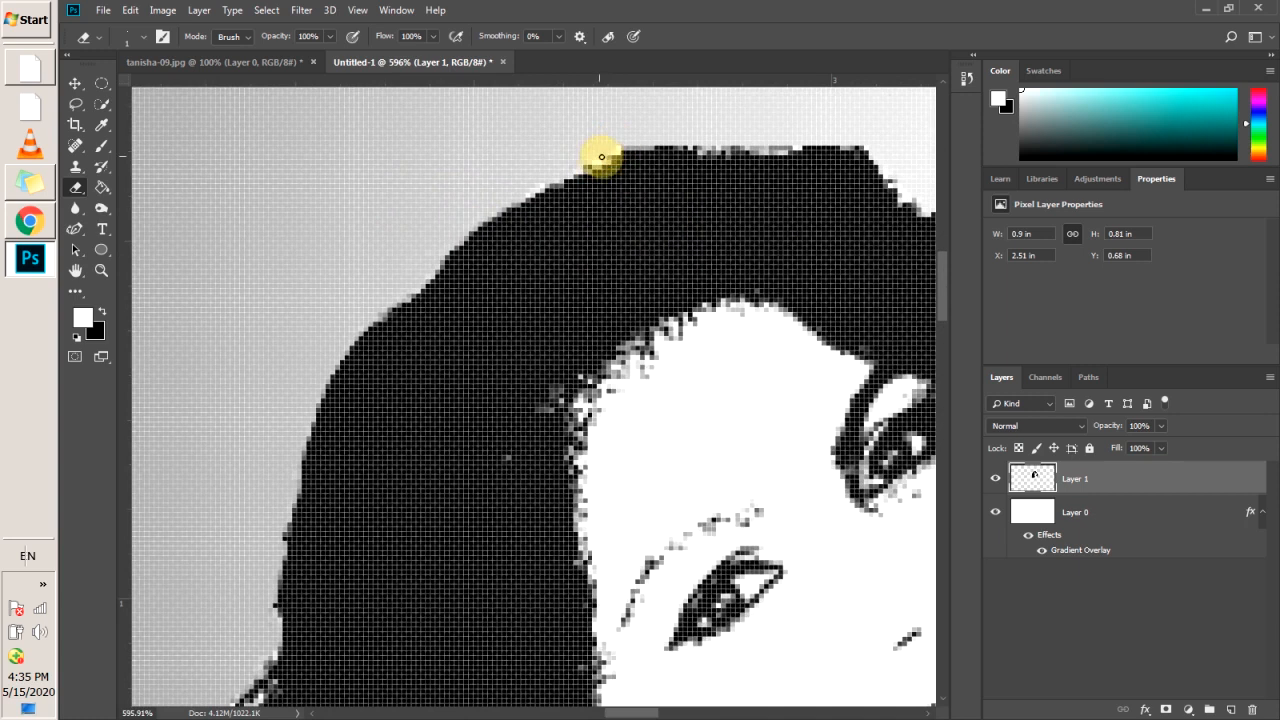
pyautogui.scroll(1, 650, 155)
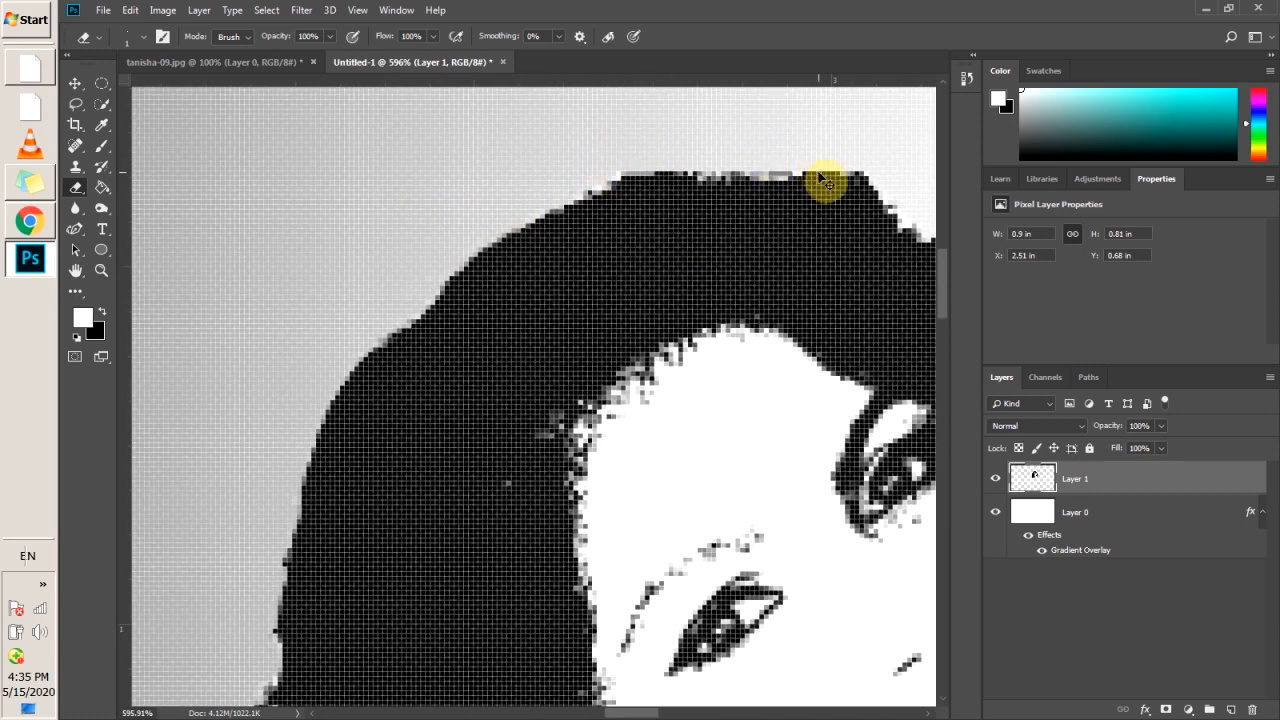
pyautogui.hscroll(4, 822, 185)
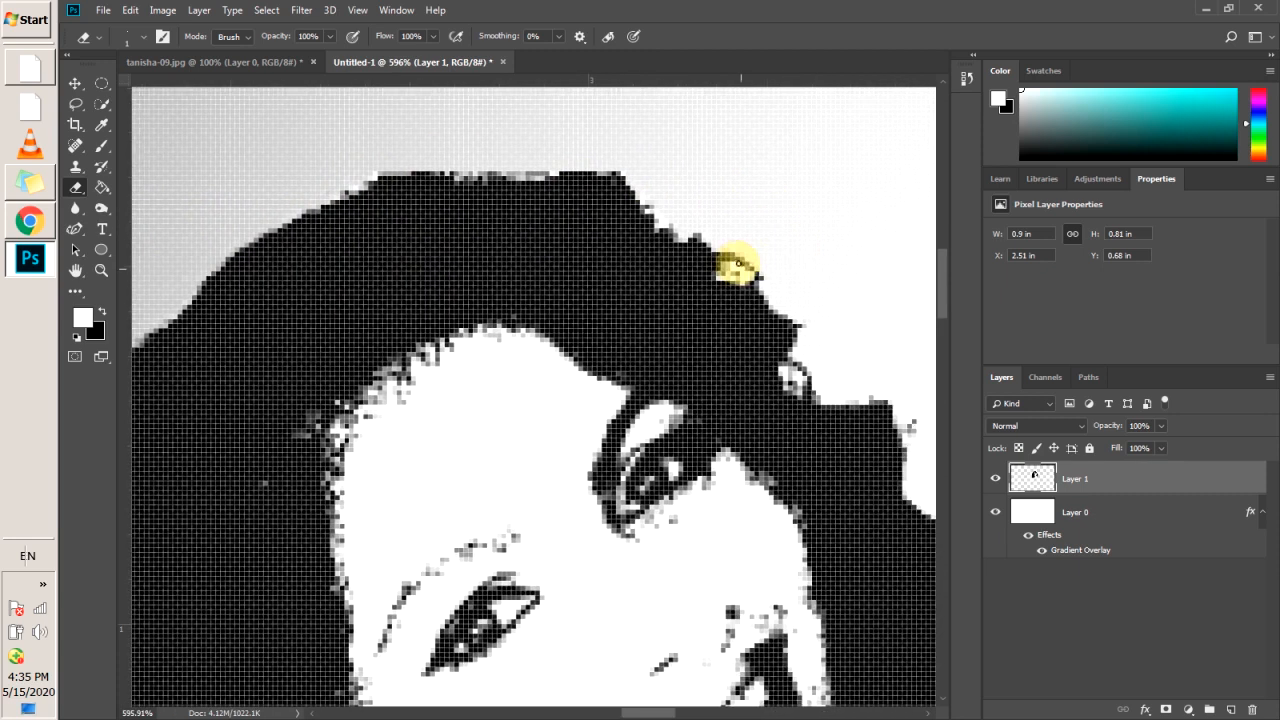
pyautogui.scroll(-2, 766, 295)
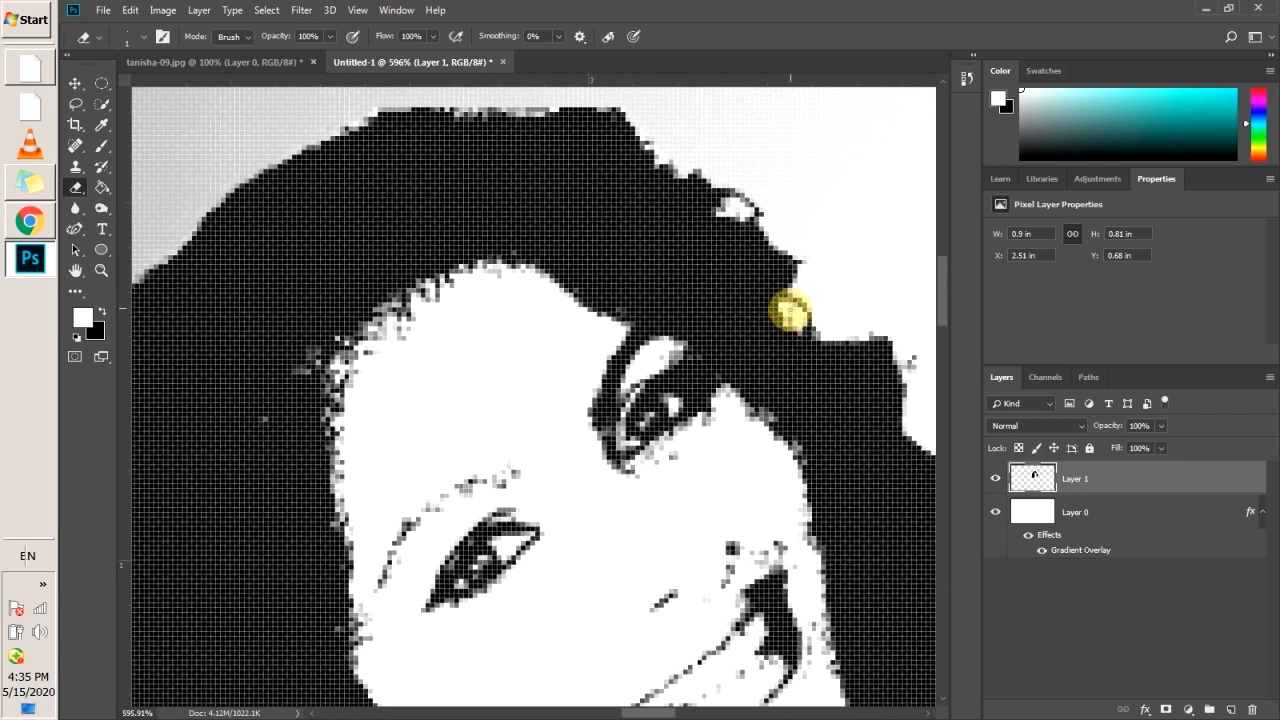
pyautogui.scroll(-5, 788, 310)
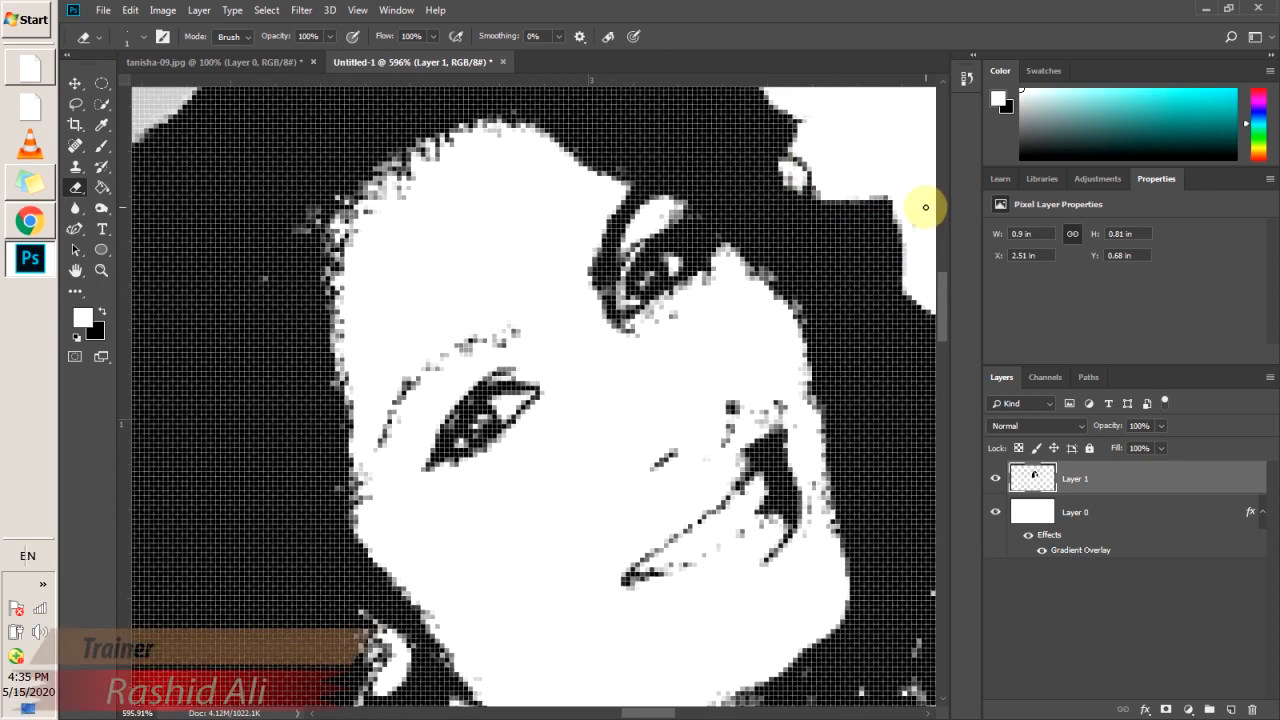
# Step: Erase the small white gaps within the dark hair beside the cheek and mouth with the 1 px eraser
pyautogui.scroll(-2, 923, 200)
pyautogui.moveTo(624, 713); pyautogui.dragTo(652, 713)
pyautogui.scroll(3, 665, 373)
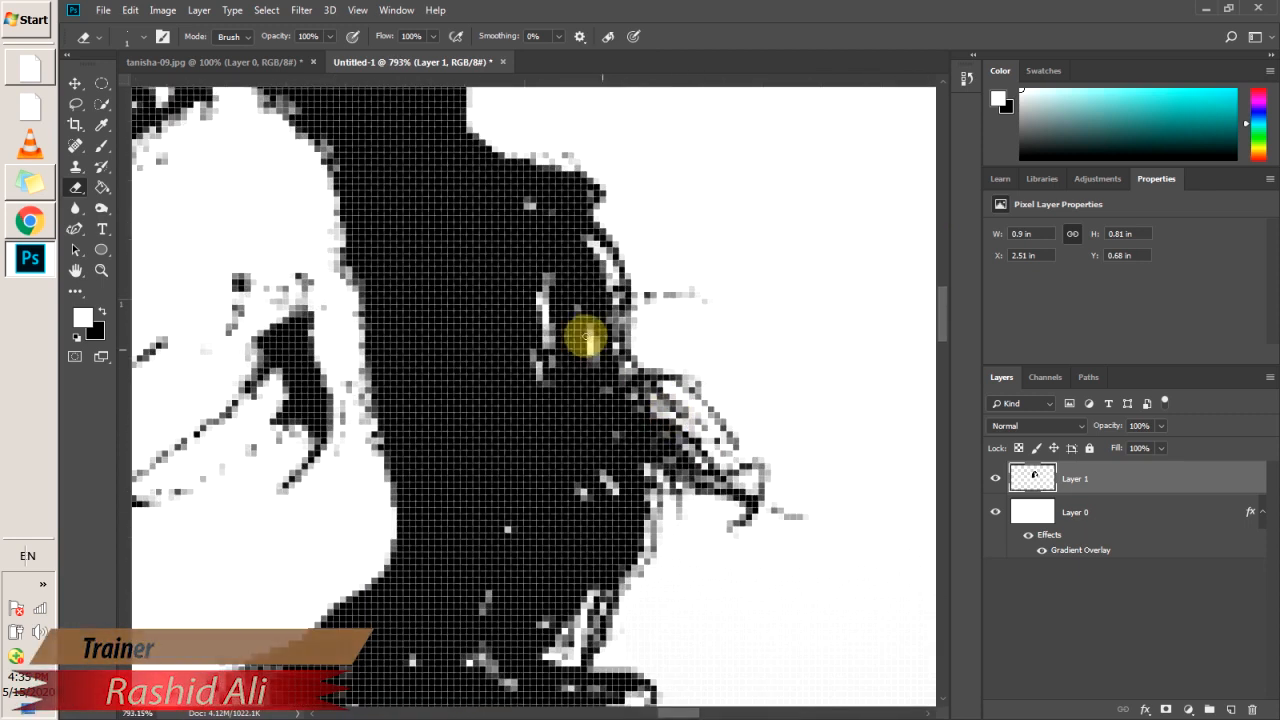
pyautogui.moveTo(541, 326); pyautogui.dragTo(543, 371)
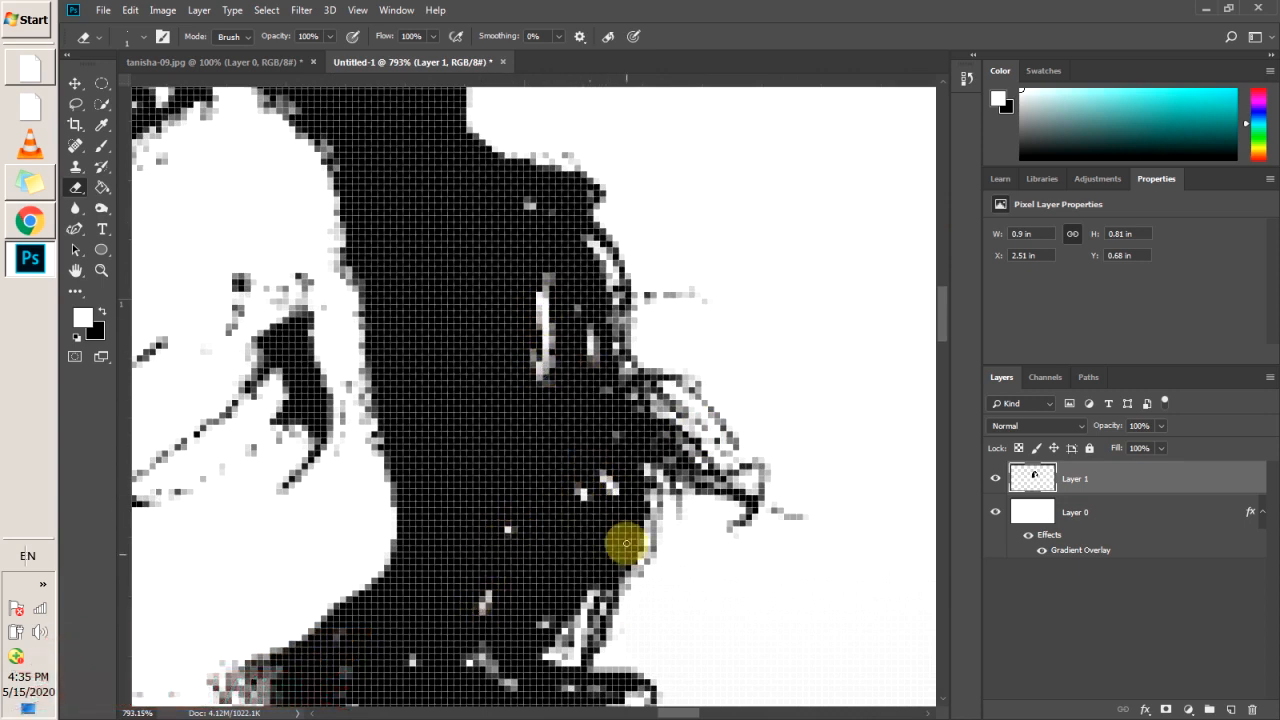
pyautogui.scroll(-4, 643, 413)
pyautogui.scroll(-1, 643, 413)
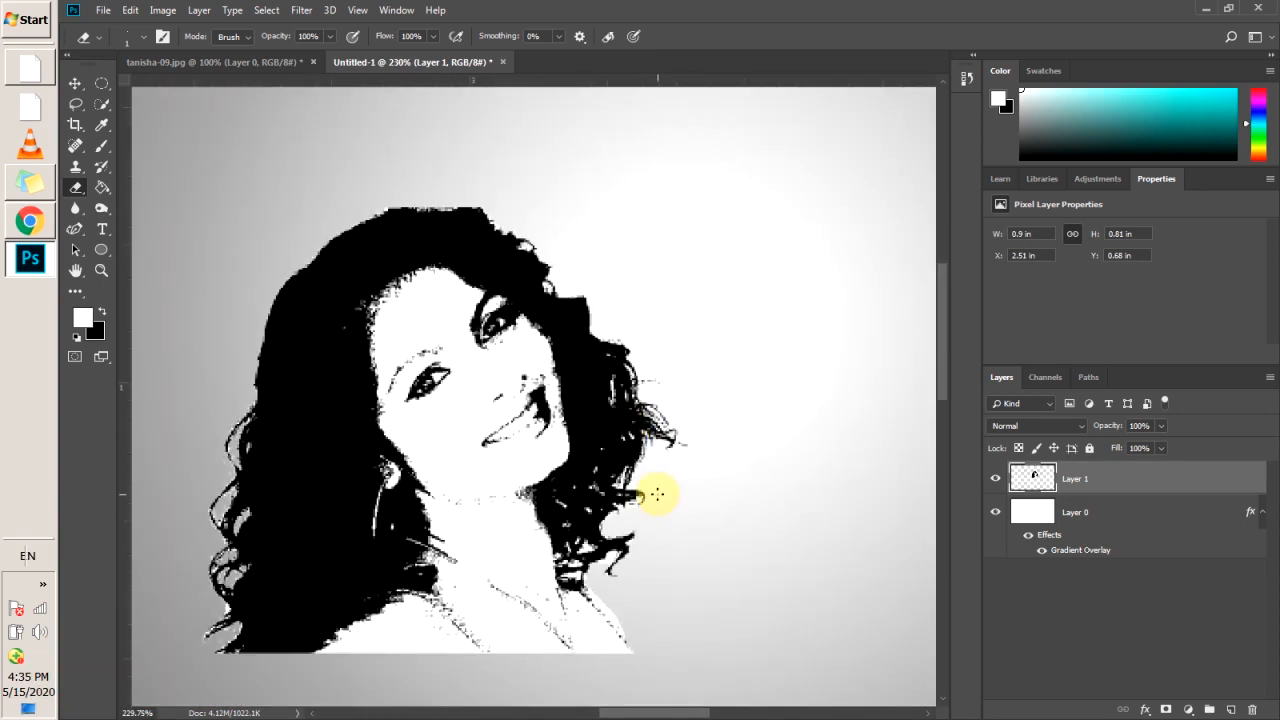
pyautogui.scroll(3, 672, 430)
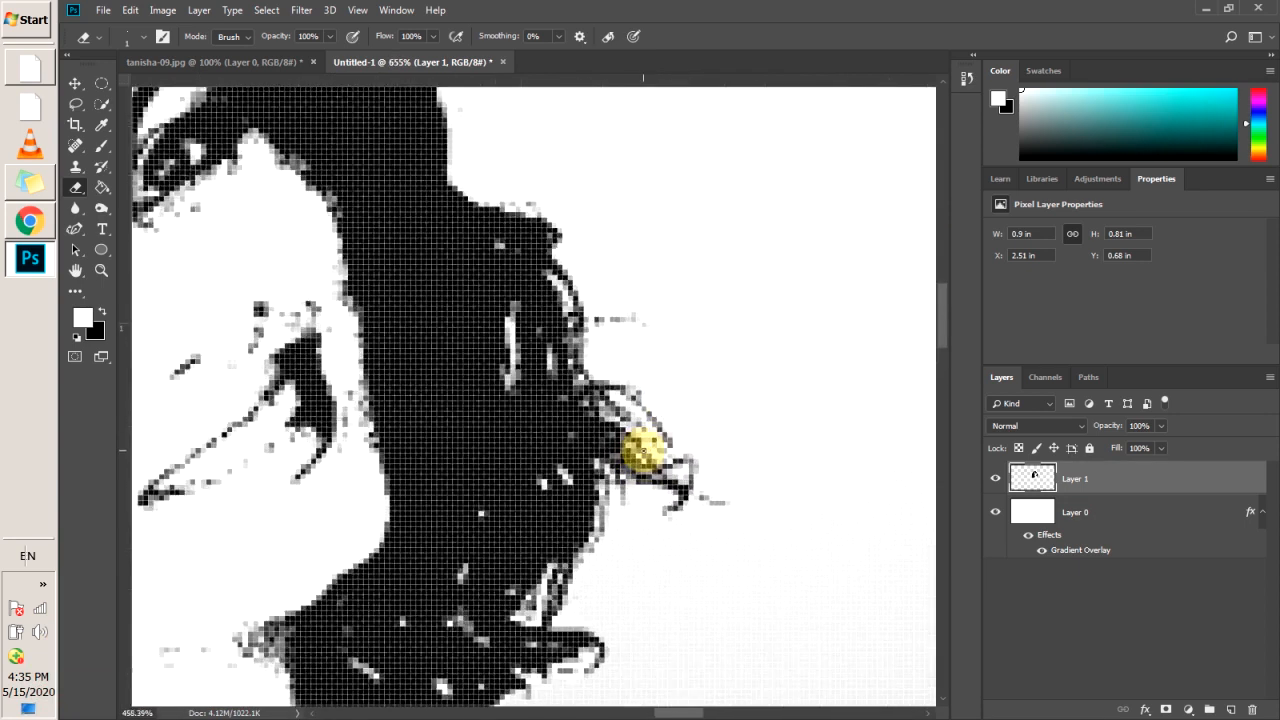
# Step: Align the portrait layer to the horizontal and vertical centre of the whole canvas
pyautogui.scroll(-3, 645, 447)
pyautogui.scroll(-3, 645, 447)
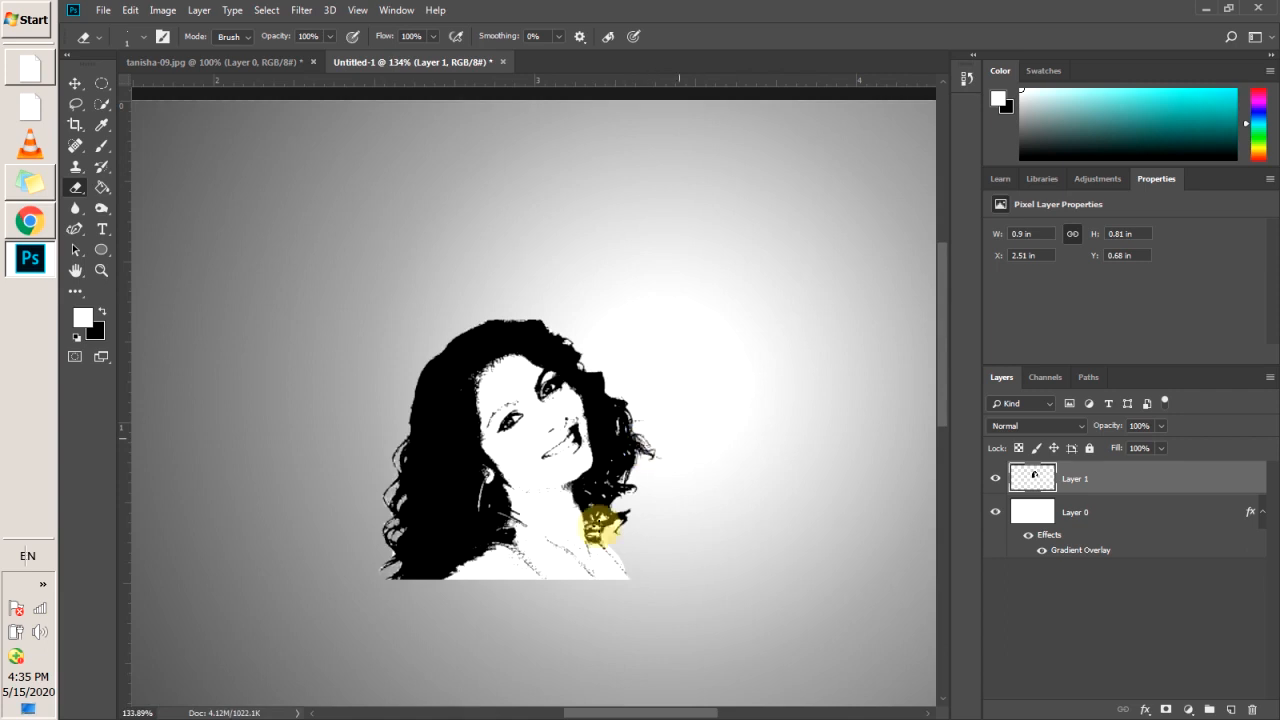
pyautogui.click(75, 83)
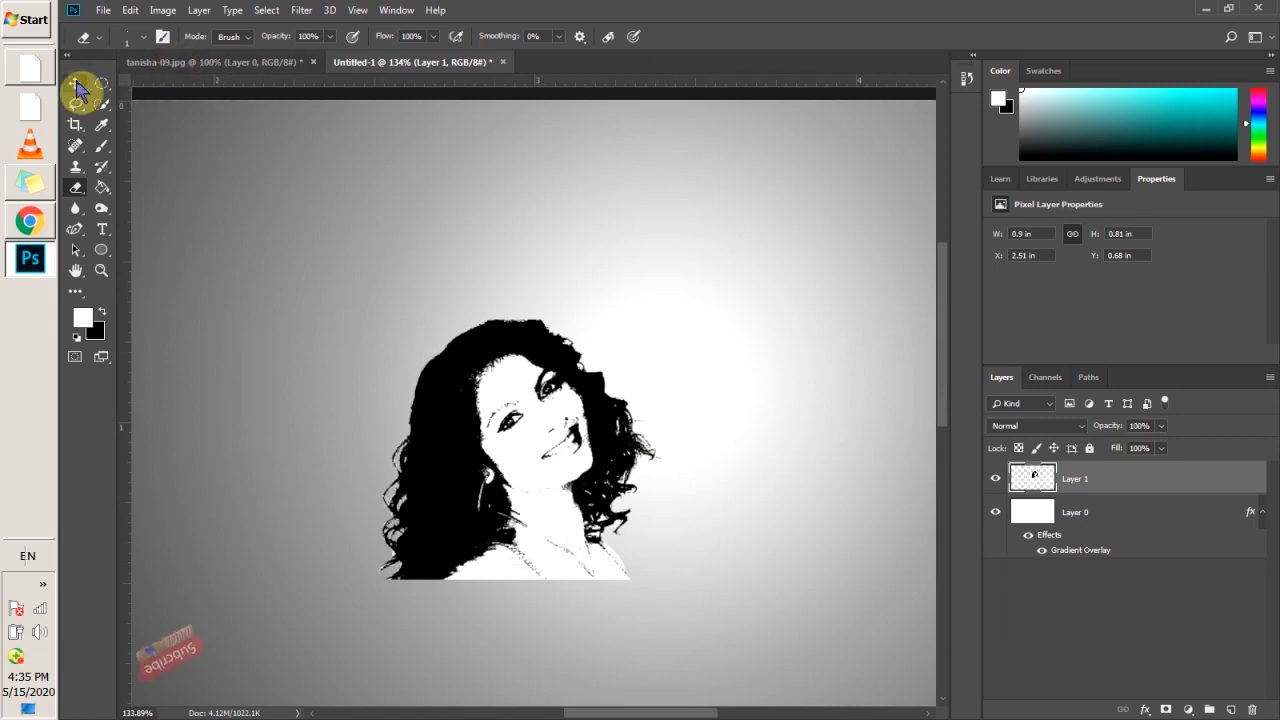
pyautogui.hotkey('ctrl', 'a')
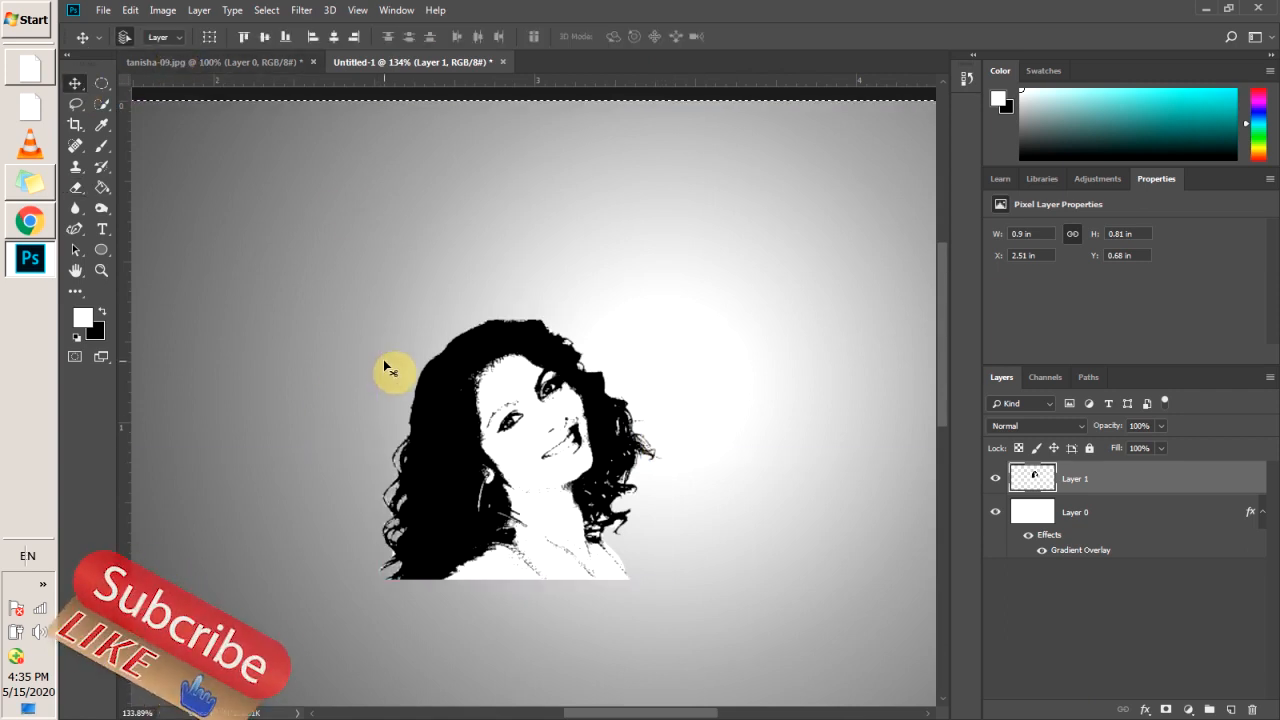
pyautogui.click(285, 37)
pyautogui.click(334, 38)
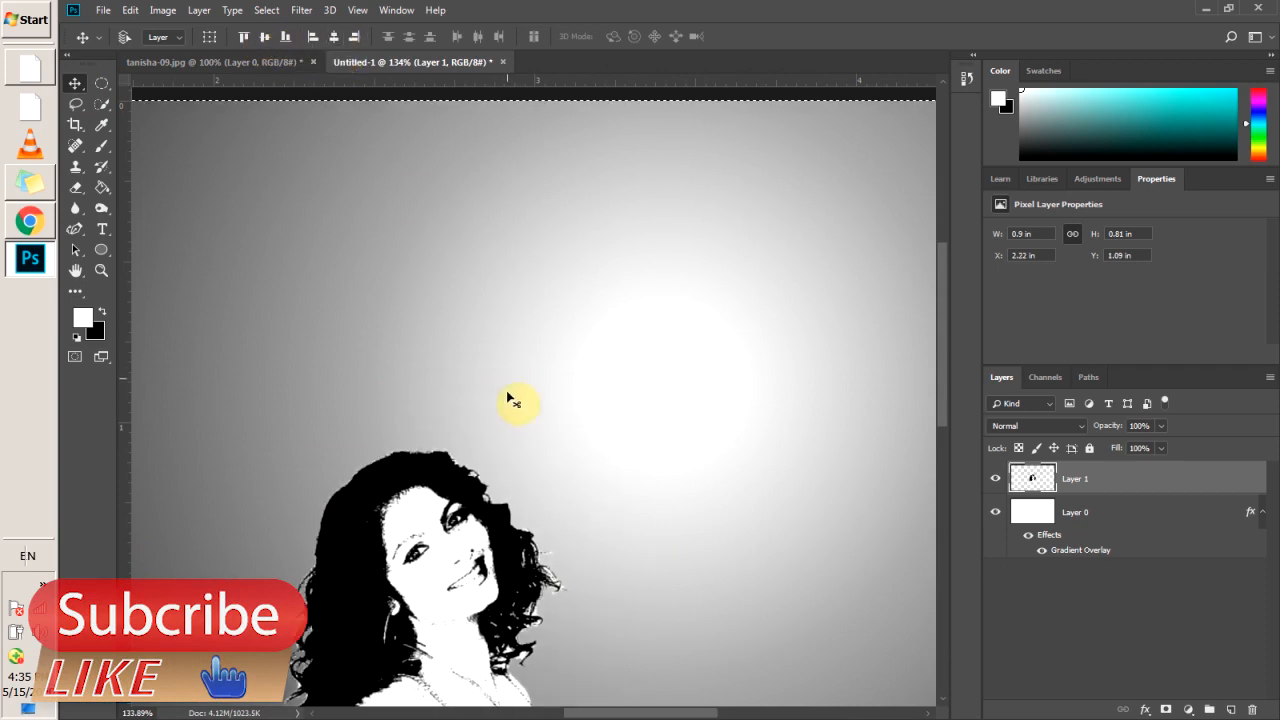
# Step: Move the portrait up beside the gradient's bright centre, to about X 2.54 in, Y 0.78 in, and clear the selection
pyautogui.scroll(-5, 508, 427)
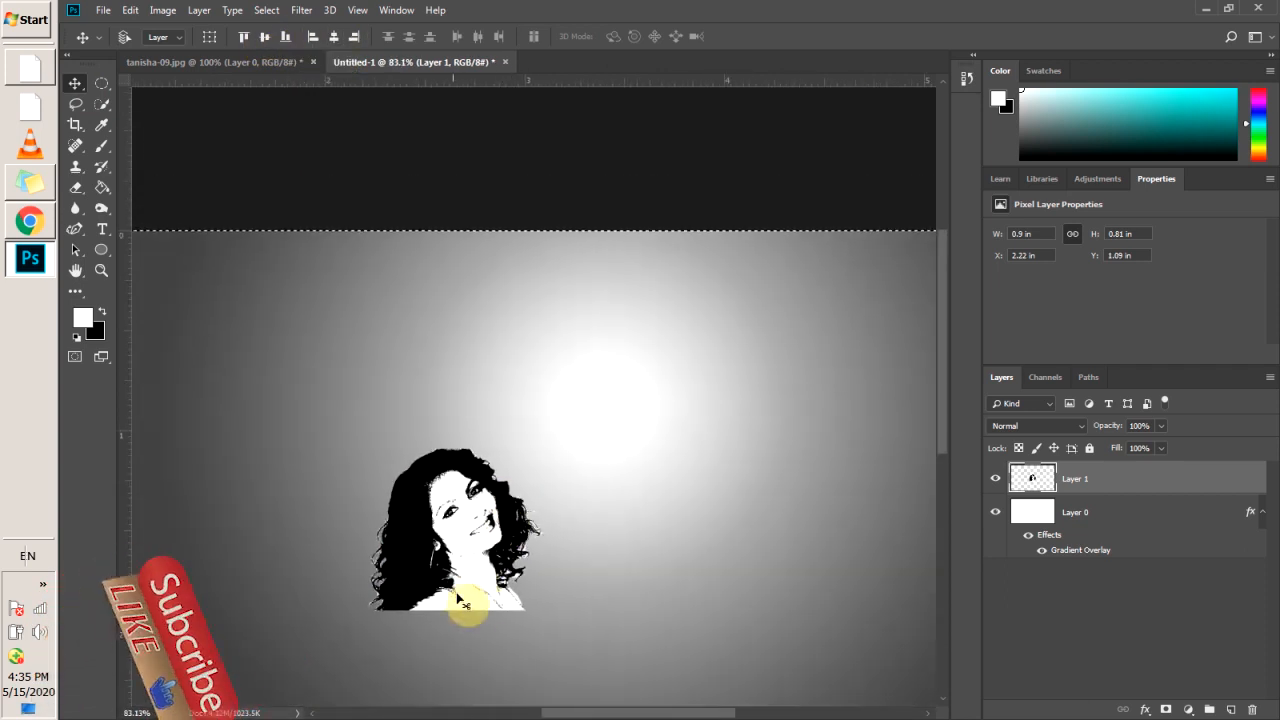
pyautogui.moveTo(464, 556); pyautogui.dragTo(524, 498)
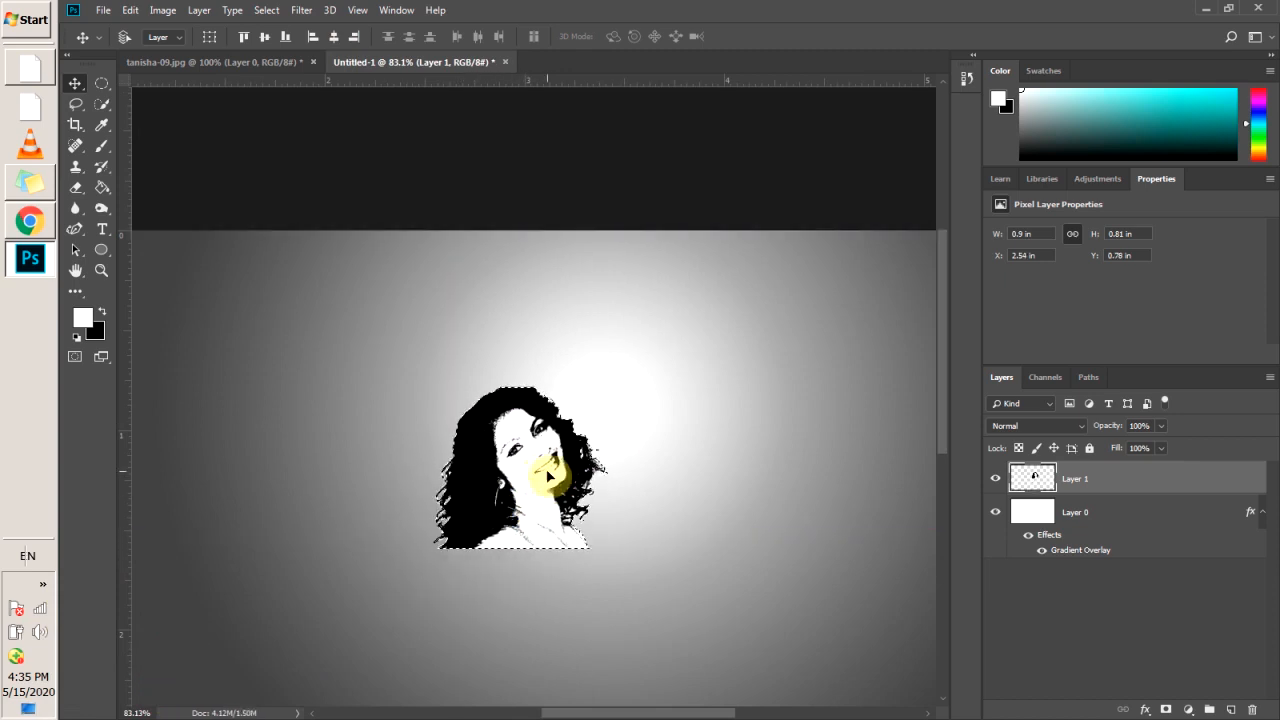
pyautogui.scroll(-3, 535, 480)
pyautogui.hotkey('ctrl', 'd')
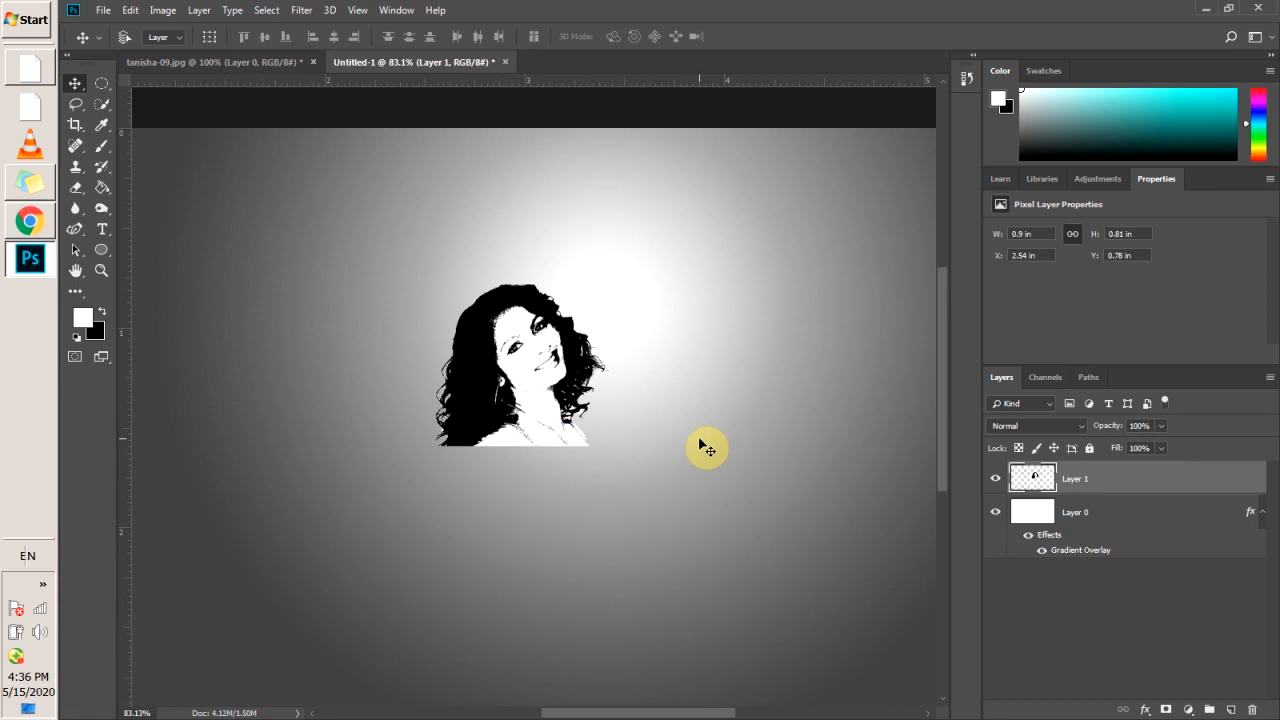
# Step: Browse for an image to open in the assignment folder inside Ps Files in the Documents library
pyautogui.click(103, 10)
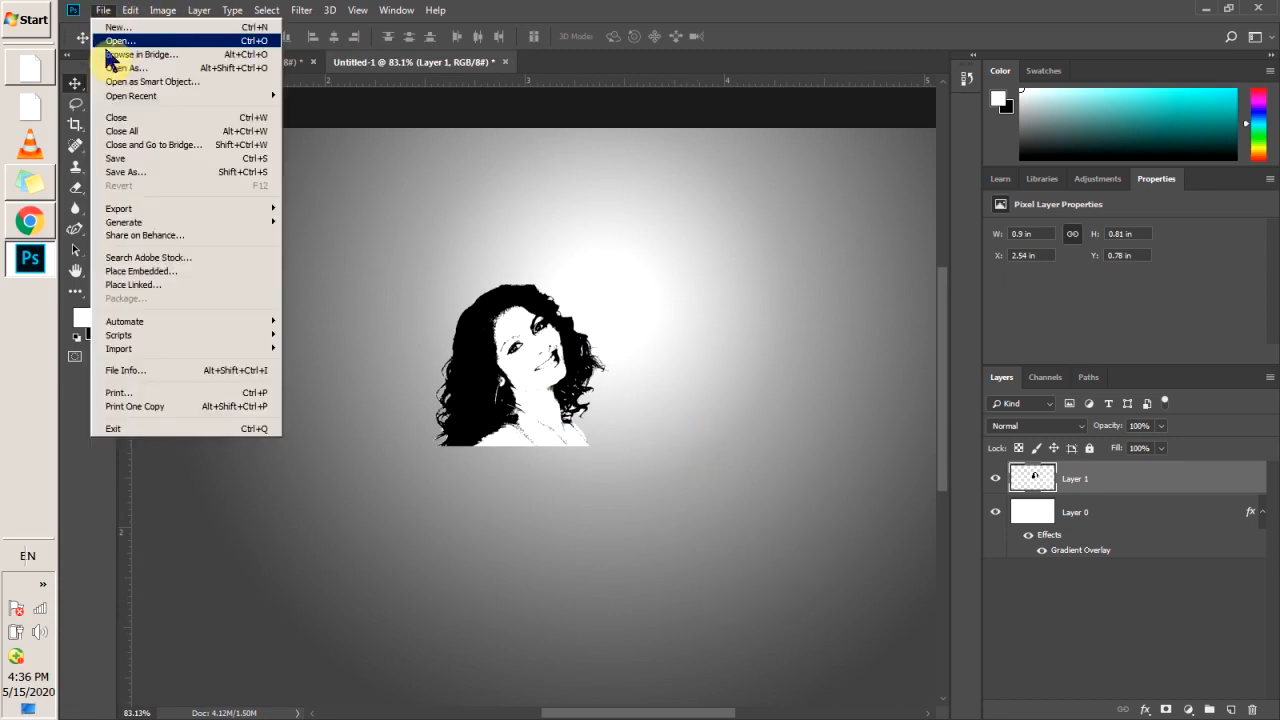
pyautogui.click(115, 40)
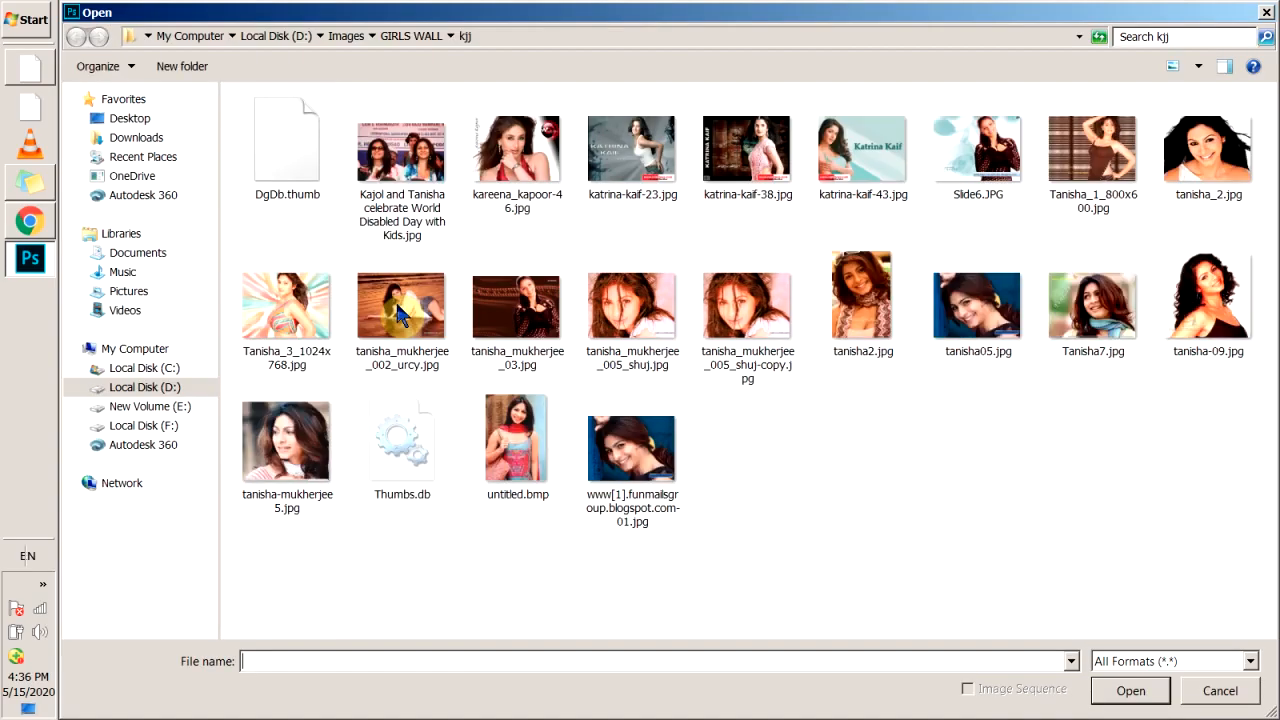
pyautogui.click(130, 293)
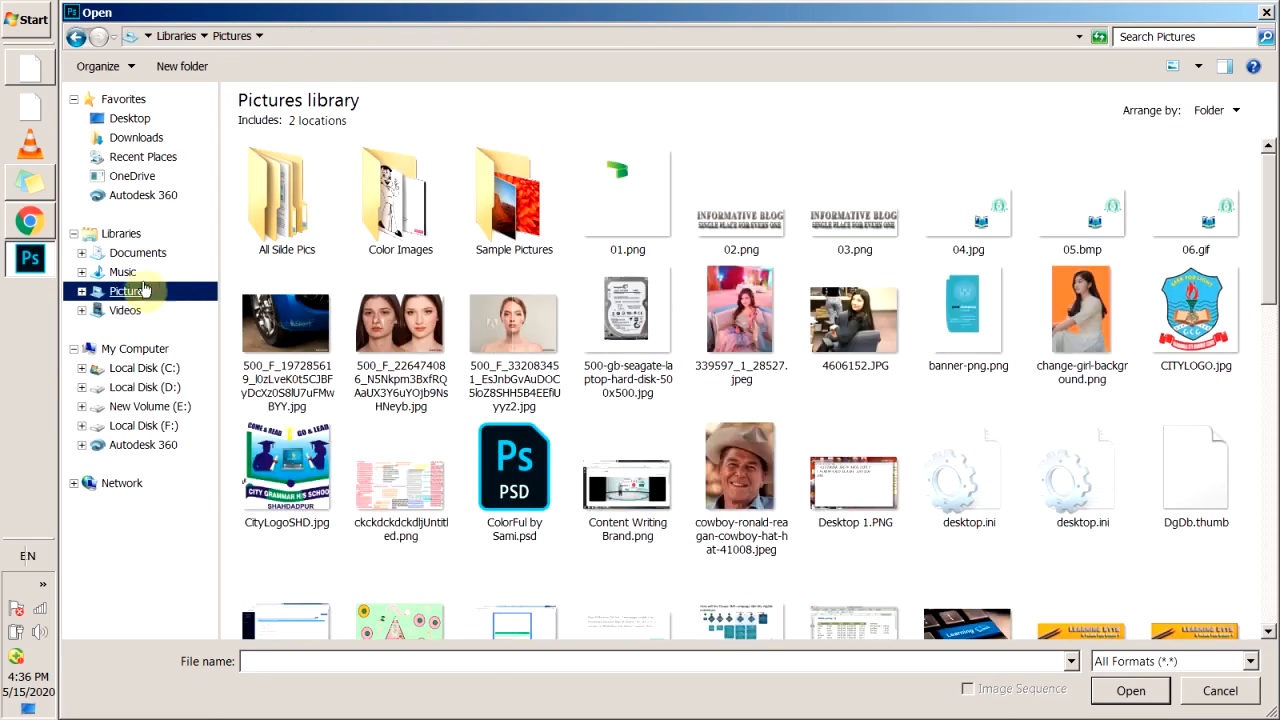
pyautogui.click(124, 254)
pyautogui.click(476, 248)
pyautogui.press('p')
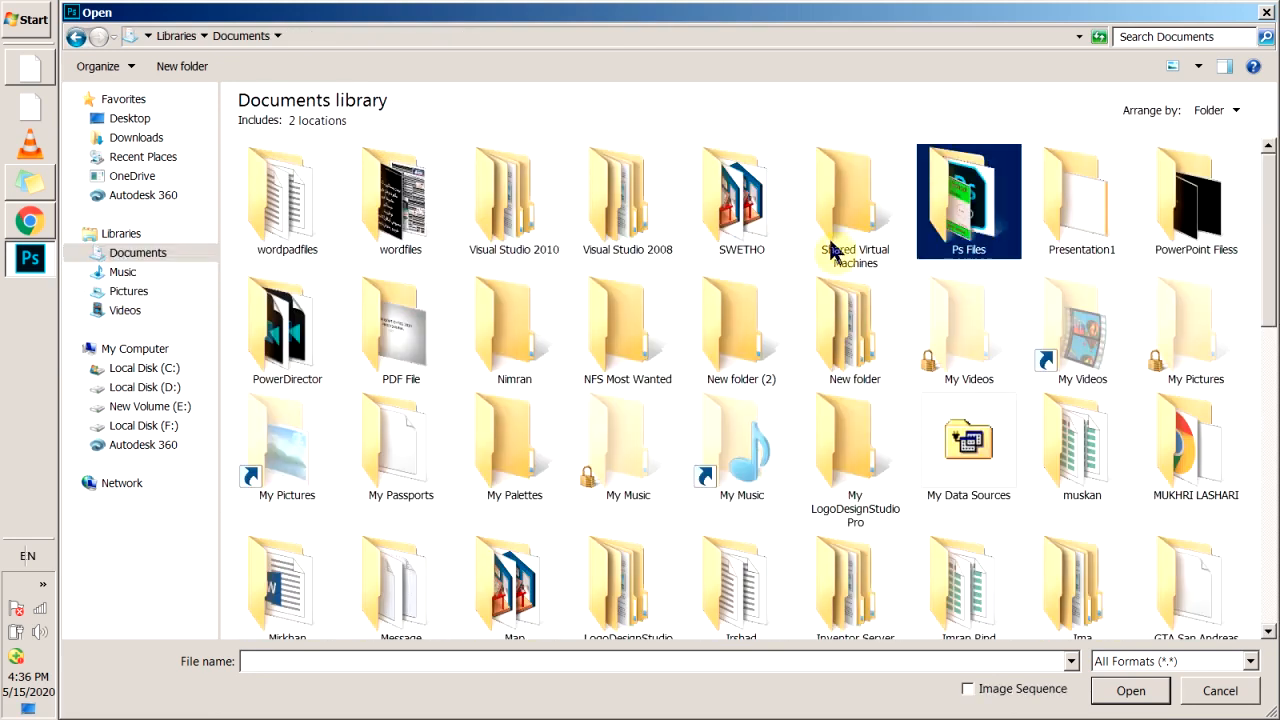
pyautogui.doubleClick(1005, 238)
pyautogui.doubleClick(302, 212)
pyautogui.press('BackSpace')
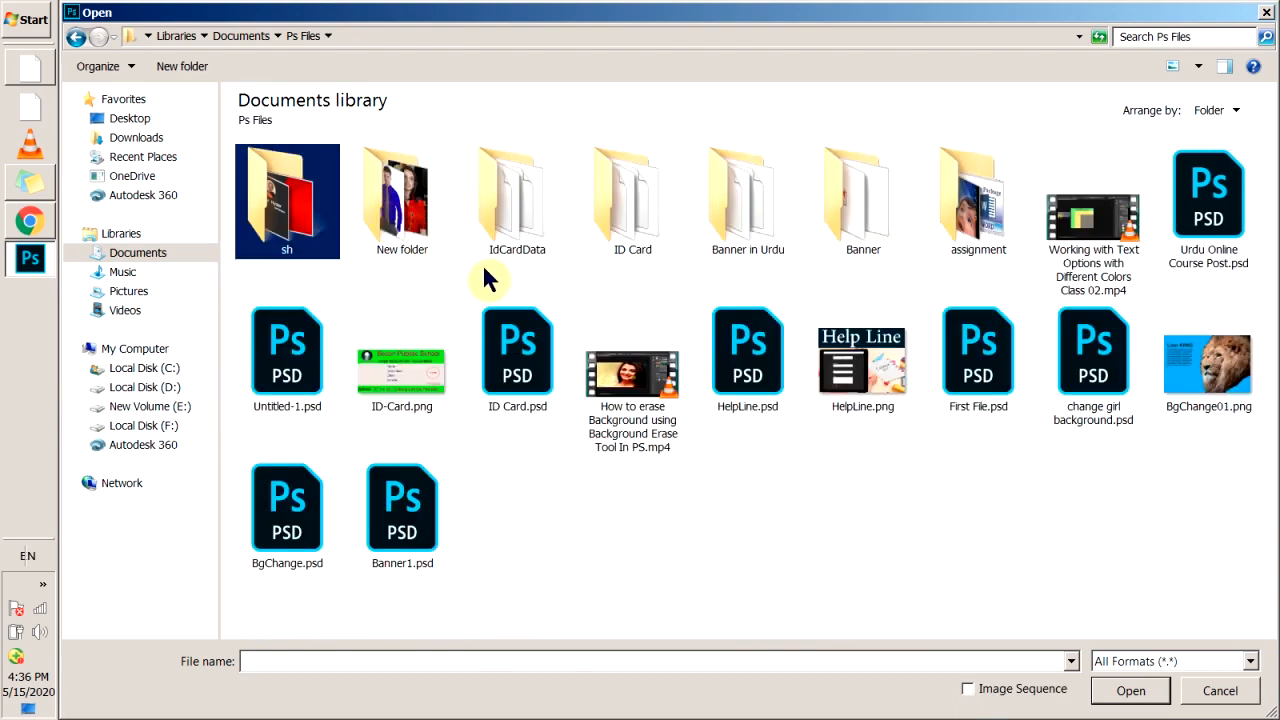
pyautogui.press('a')
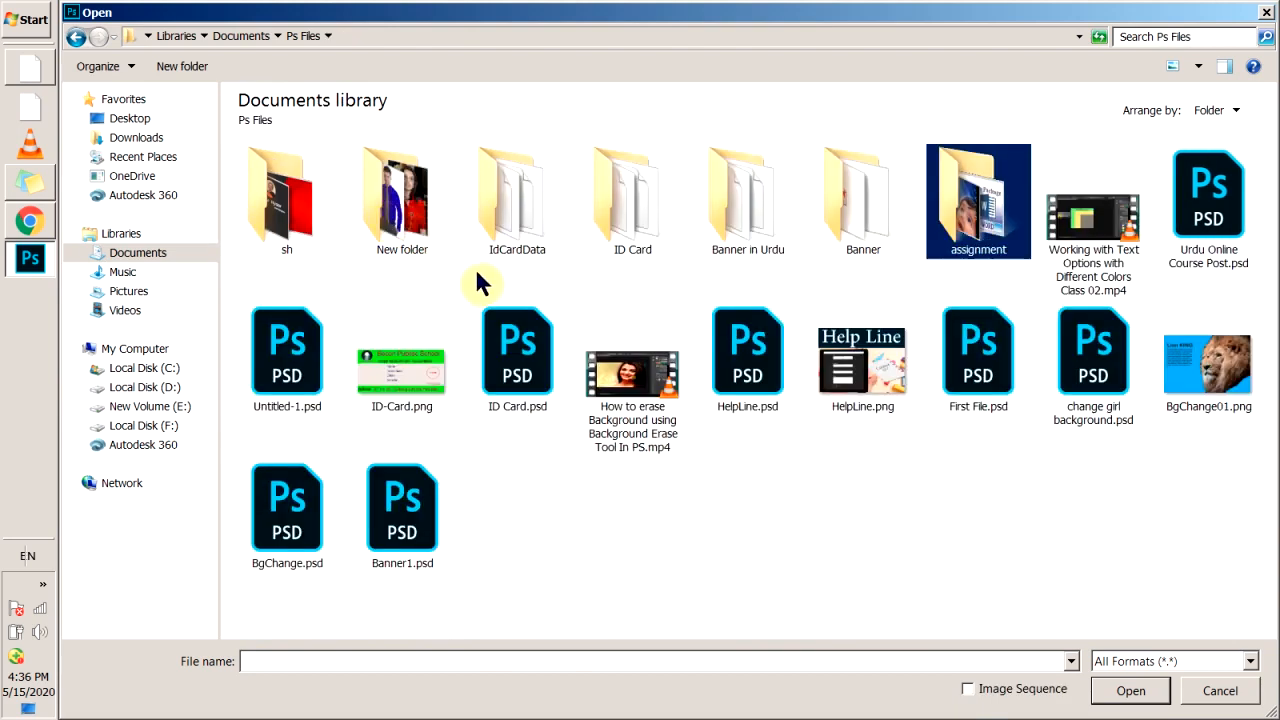
pyautogui.doubleClick(1003, 243)
# Step: Open the images B.25.jpg, Ahsan 5.JPG, 283014.JPG and 283008.JPG together
pyautogui.click(765, 345)
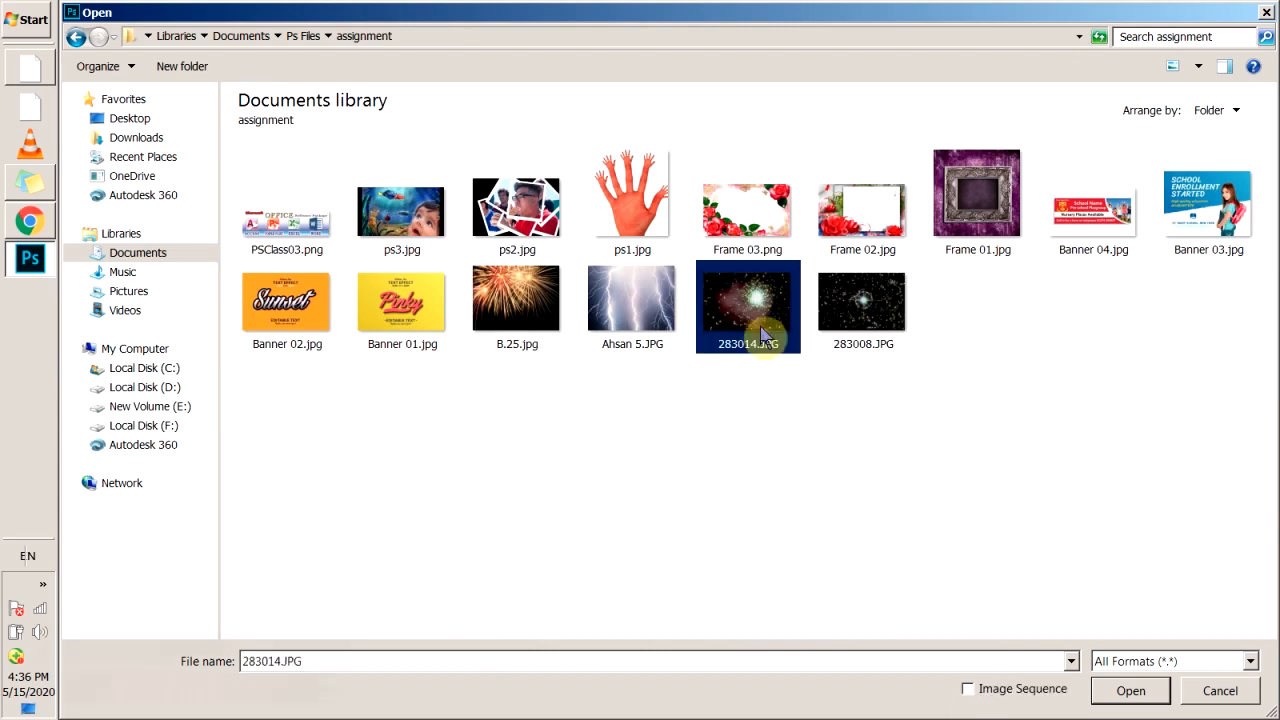
pyautogui.keyDown('shift'); pyautogui.click(530, 322); pyautogui.keyUp('shift')
pyautogui.keyDown('ctrl'); pyautogui.click(865, 325); pyautogui.keyUp('ctrl')
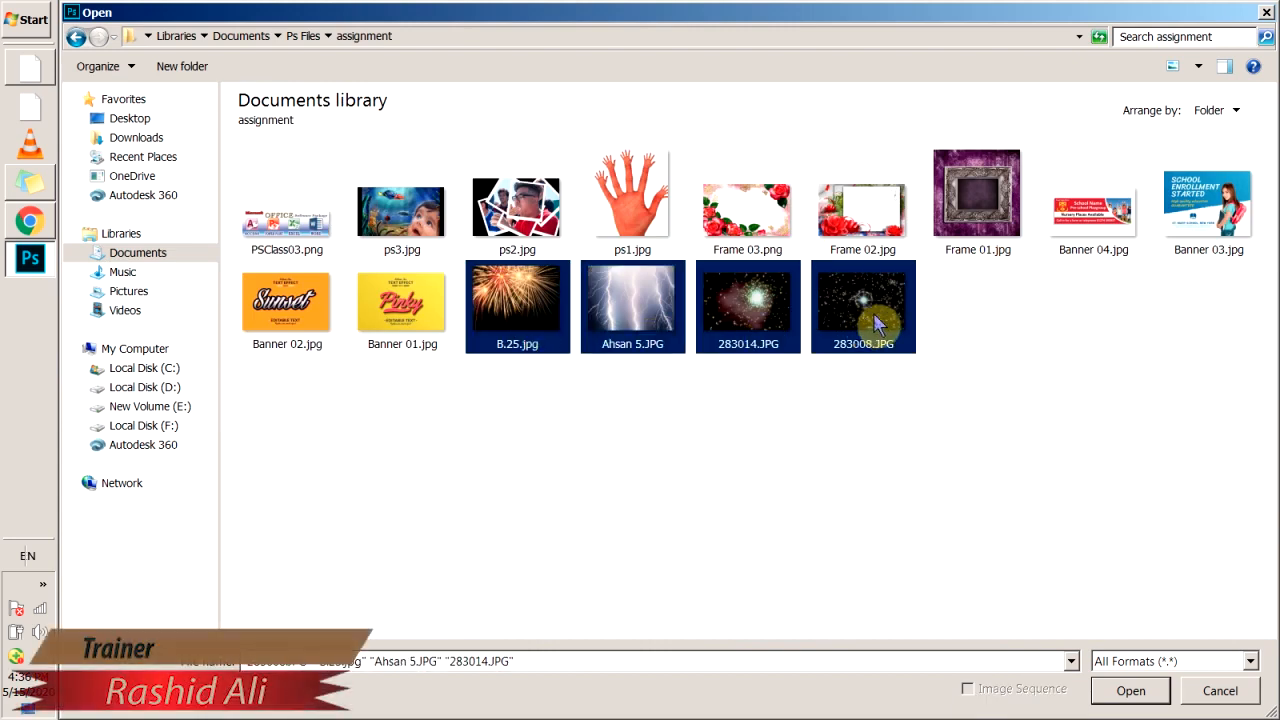
pyautogui.click(1129, 691)
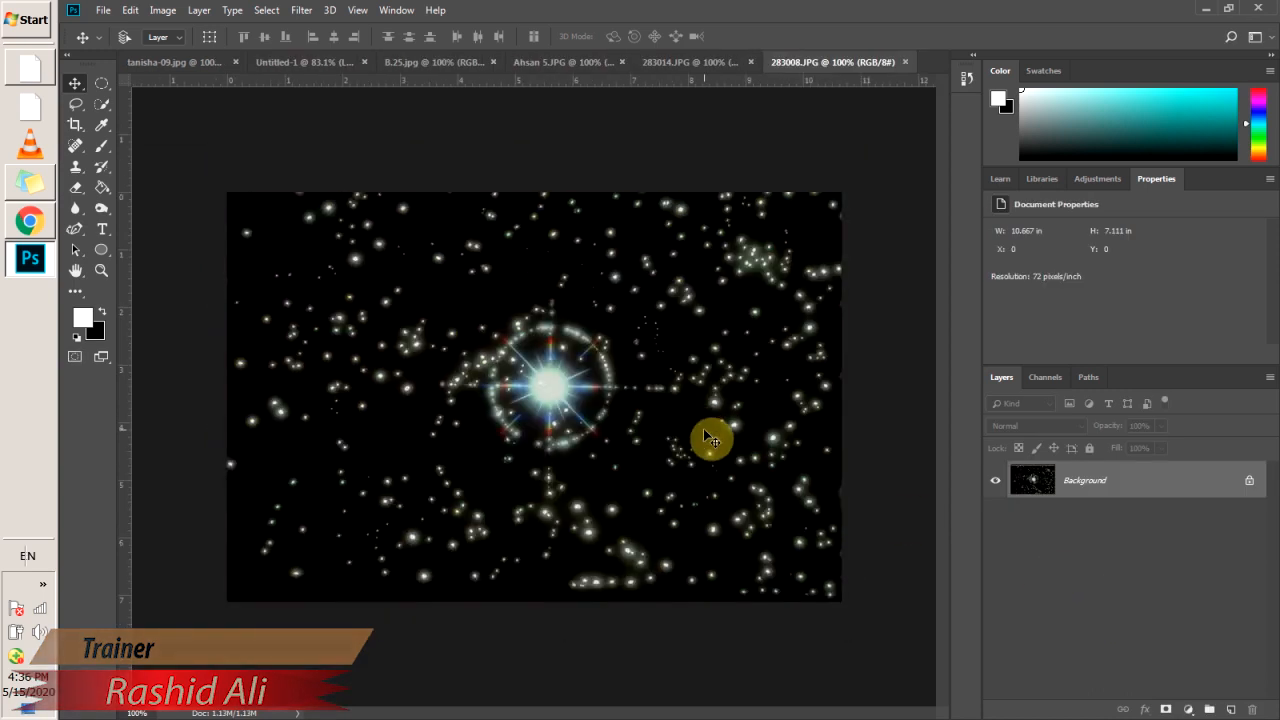
# Step: Unlock the background layer of the fireworks image B.25.jpg and copy the whole picture
pyautogui.click(700, 64)
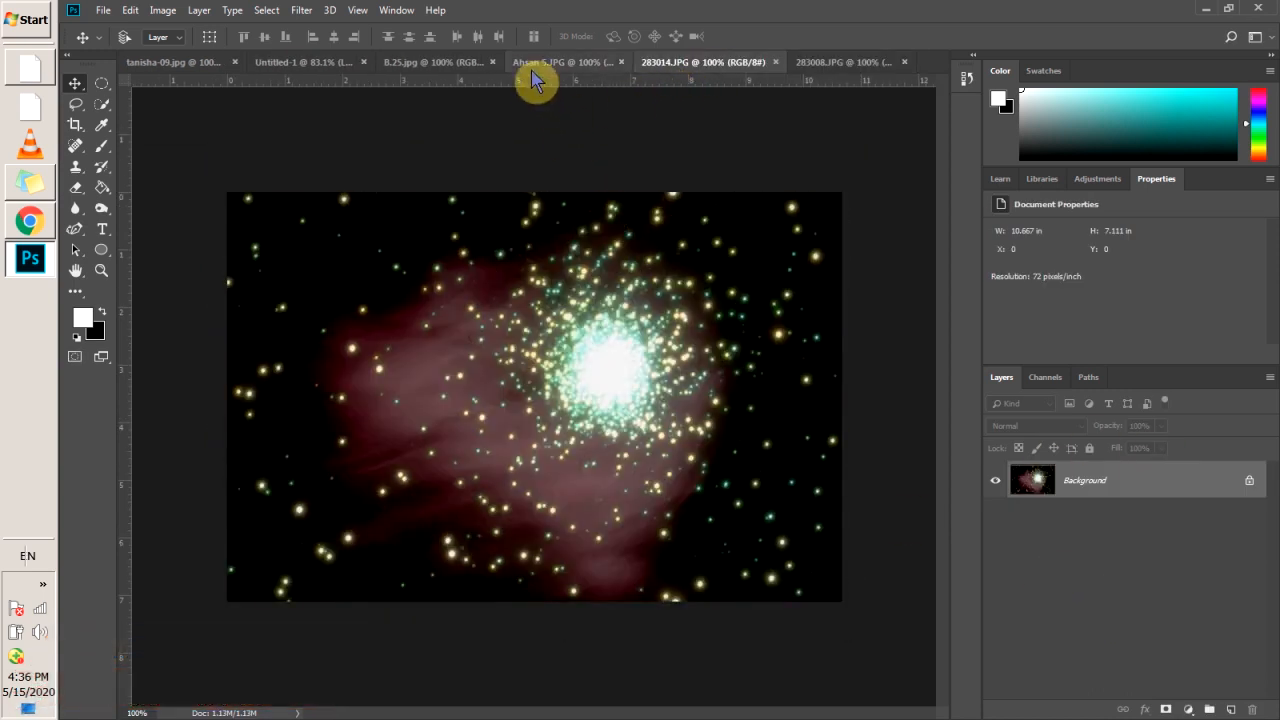
pyautogui.click(535, 72)
pyautogui.click(430, 64)
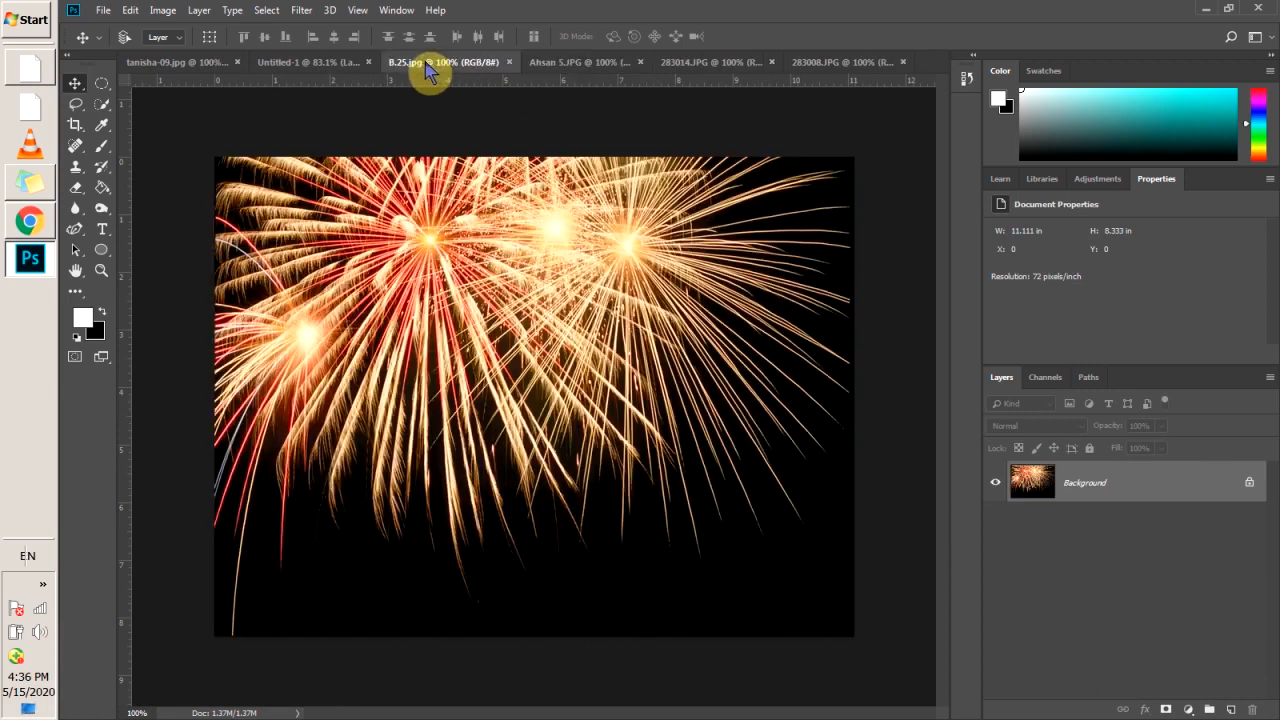
pyautogui.click(1251, 485)
pyautogui.hotkey('ctrl', 'a')
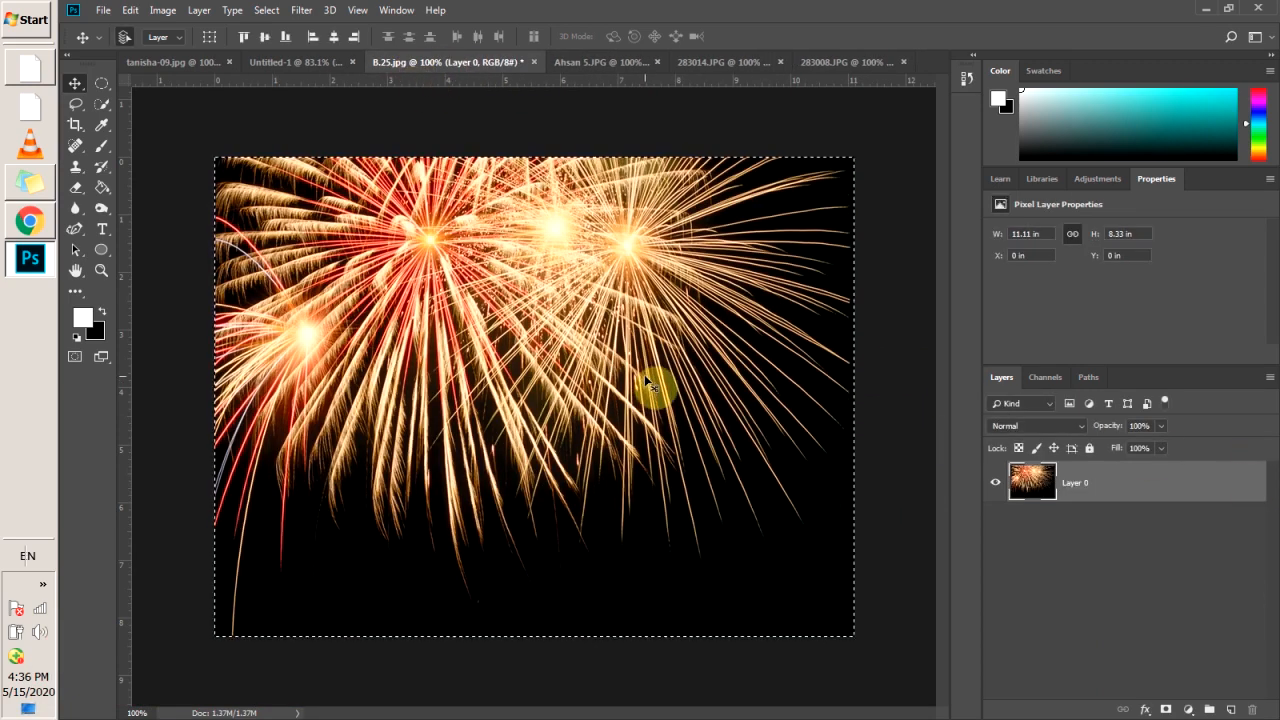
# Step: Close the tanisha-09.jpg source photo
pyautogui.click(178, 65)
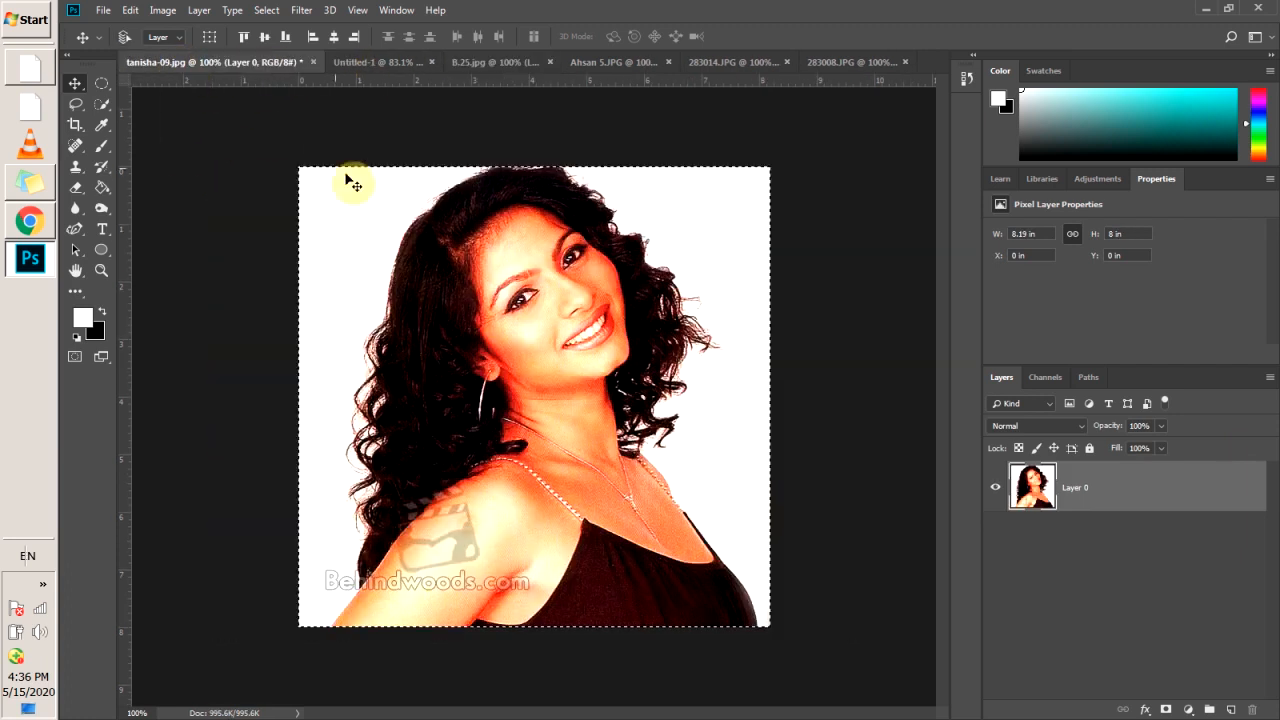
pyautogui.click(313, 62)
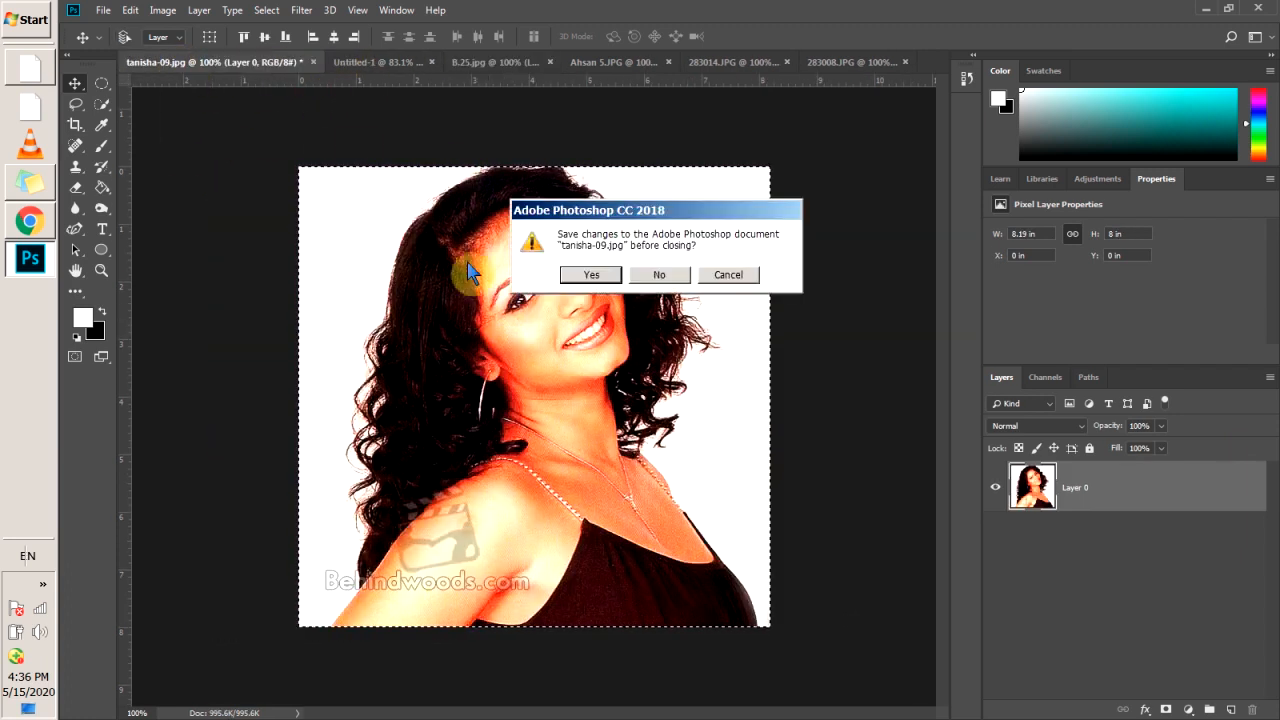
pyautogui.click(574, 274)
# Step: Paste the fireworks into Untitled-1 and move them over the portrait, to about X 1.76 in, Y 0.19 in
pyautogui.click(250, 64)
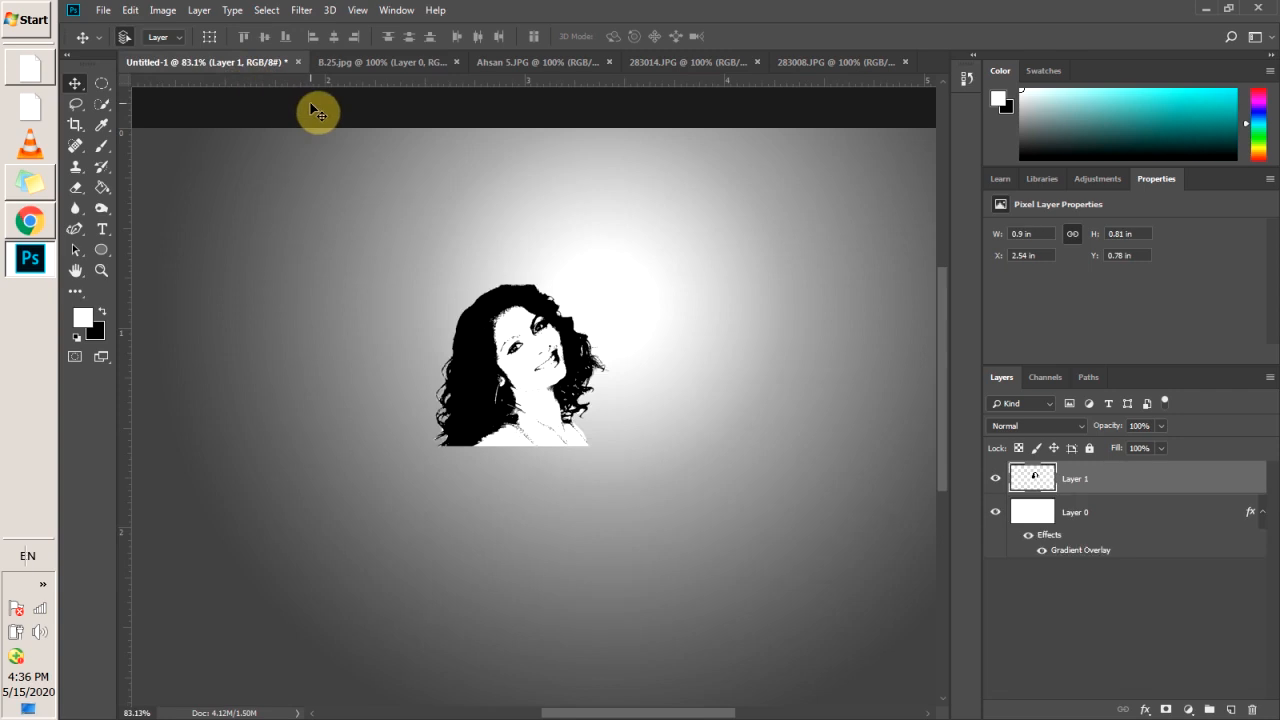
pyautogui.hotkey('ctrl', 'v')
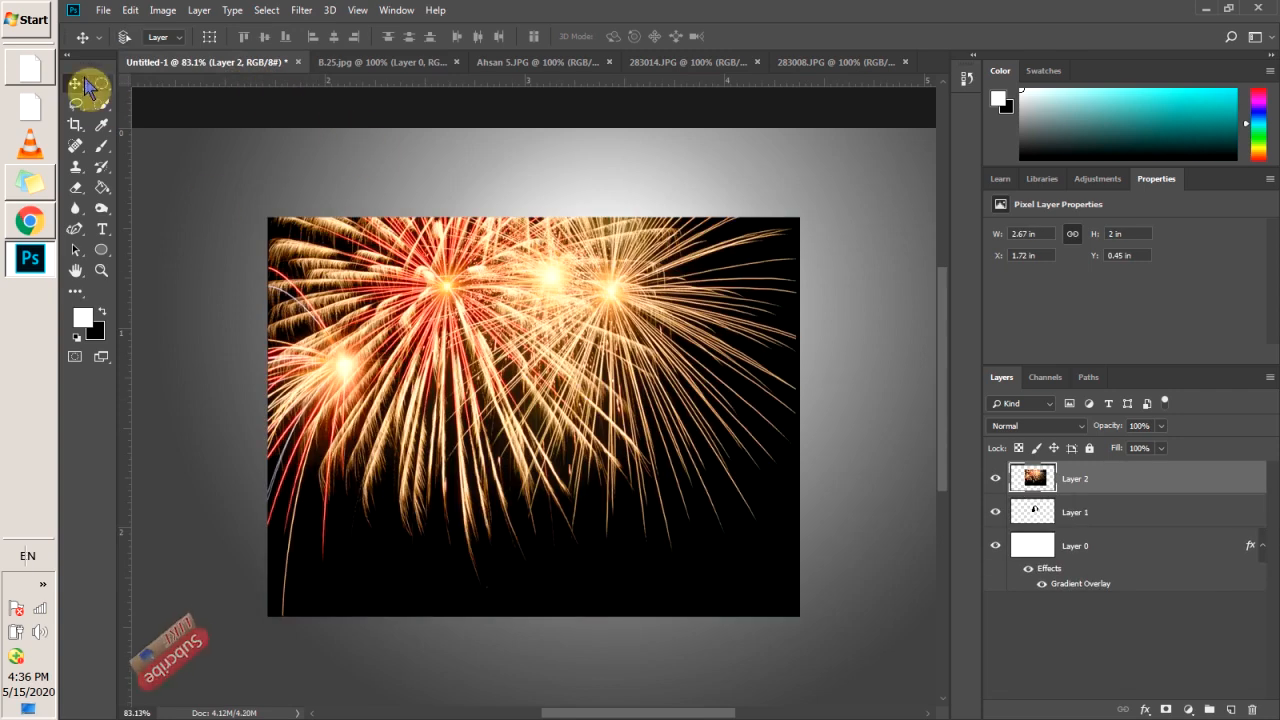
pyautogui.moveTo(491, 423); pyautogui.dragTo(503, 365)
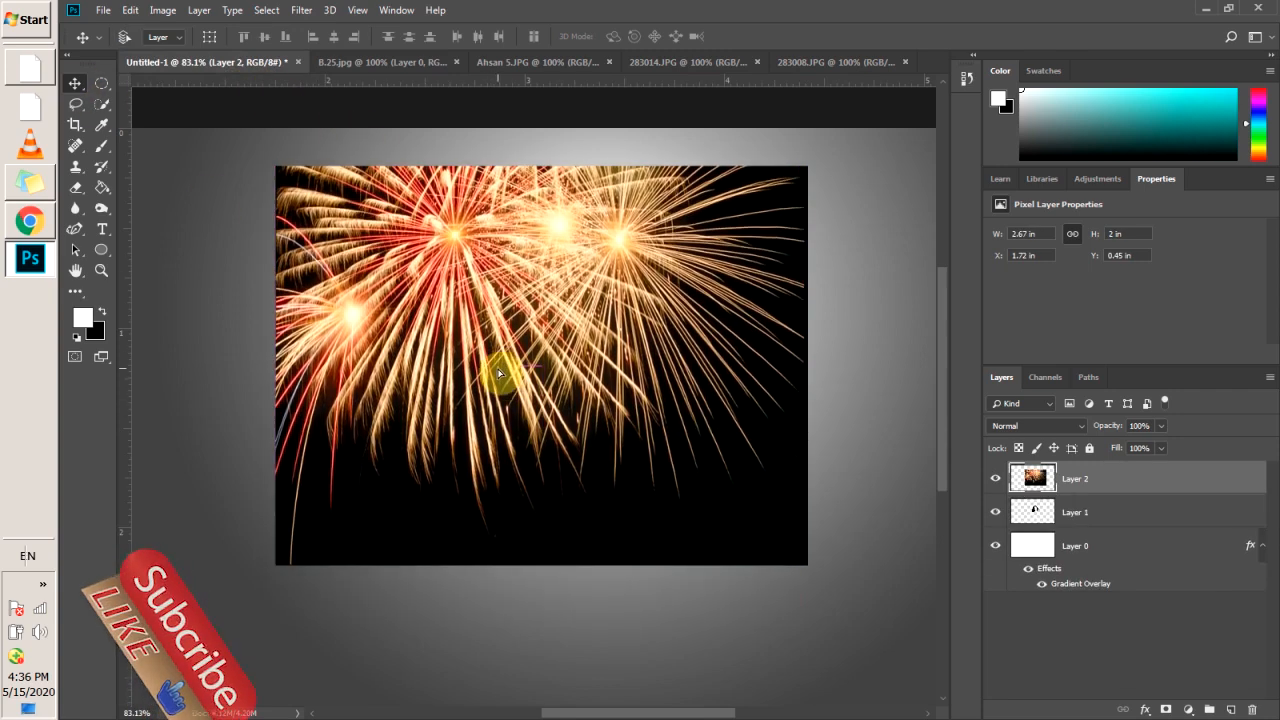
# Step: Clip the fireworks layer to the portrait in Screen mode and shift it to about X 1.21 in, Y 0.71 in
pyautogui.click(1045, 426)
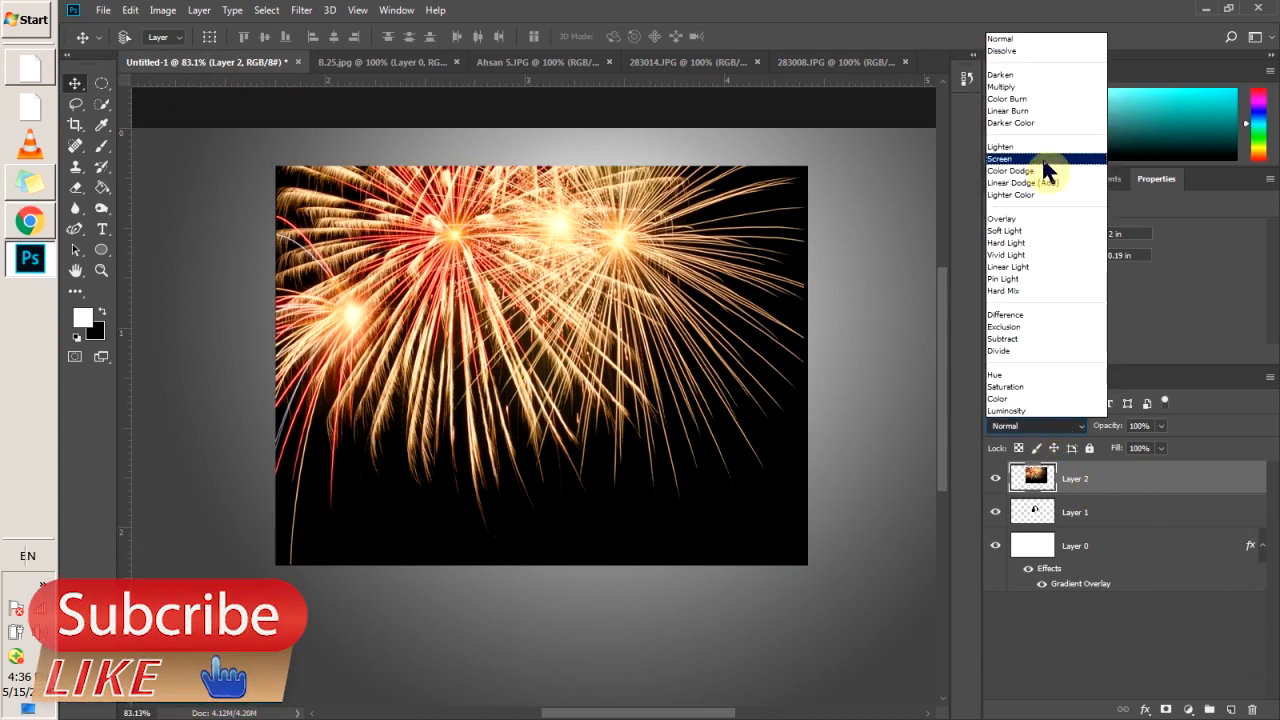
pyautogui.click(1046, 159)
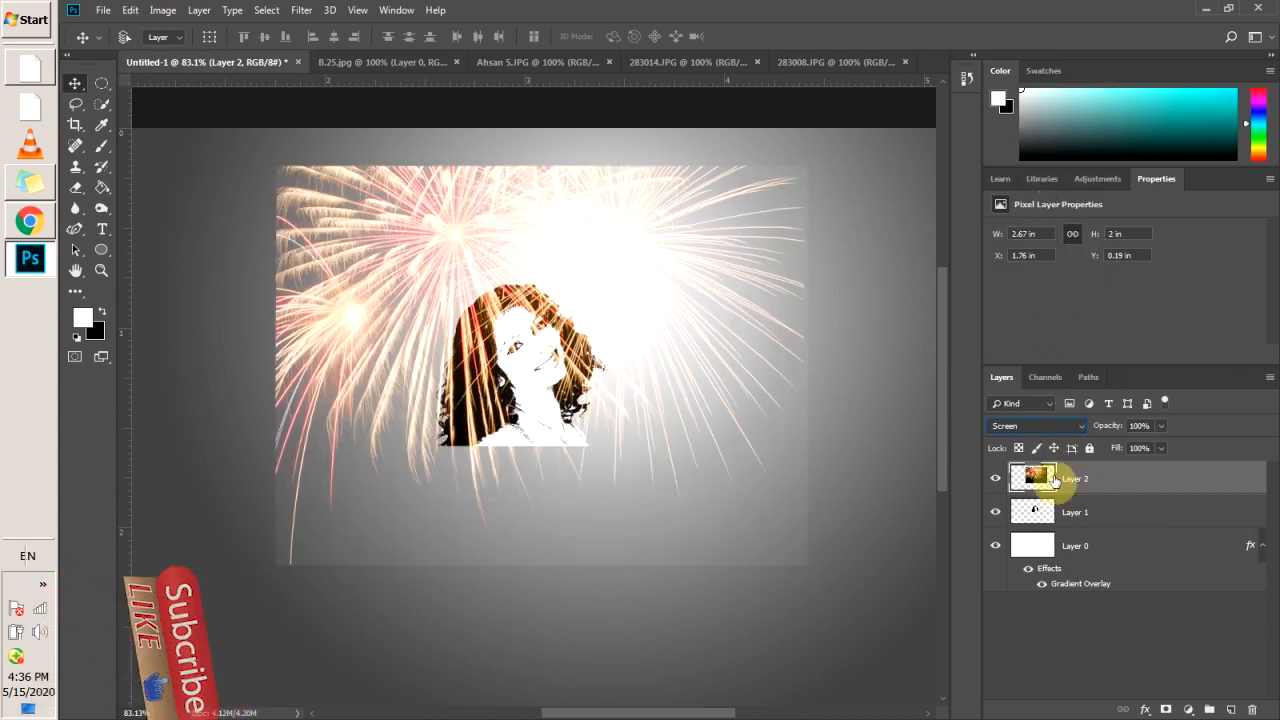
pyautogui.rightClick(1078, 478)
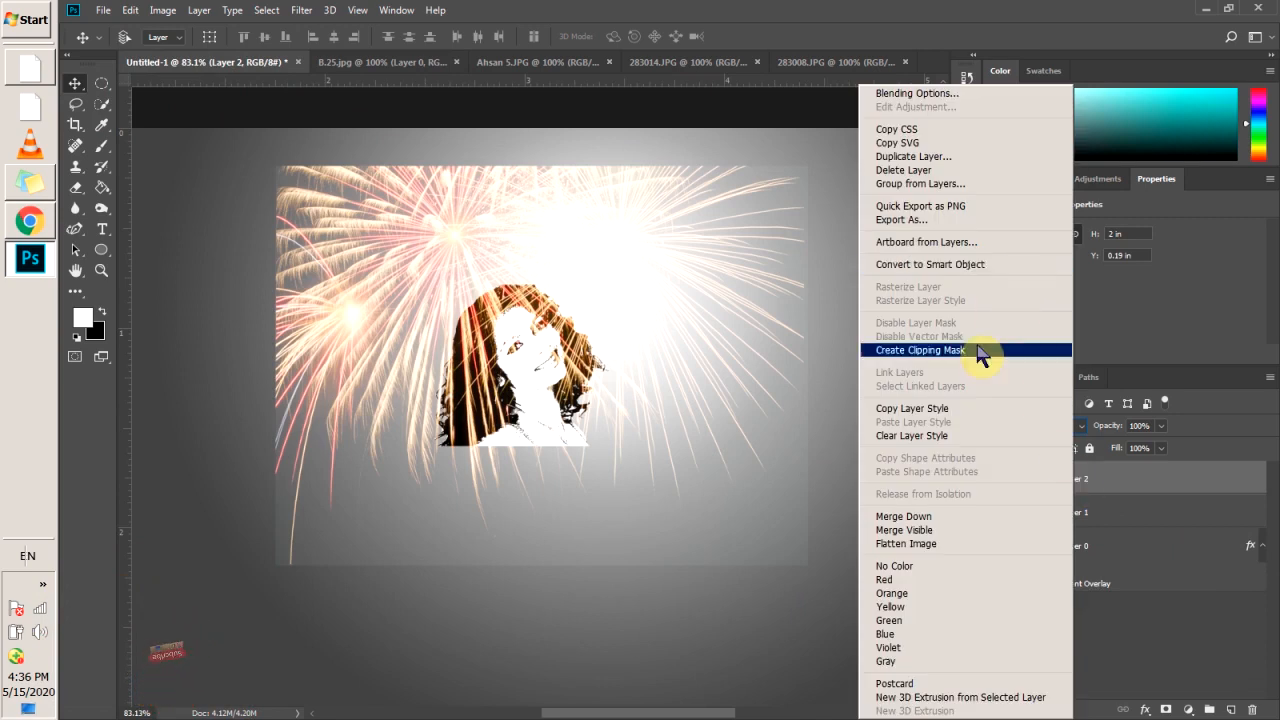
pyautogui.click(972, 352)
pyautogui.moveTo(522, 355); pyautogui.dragTo(497, 382)
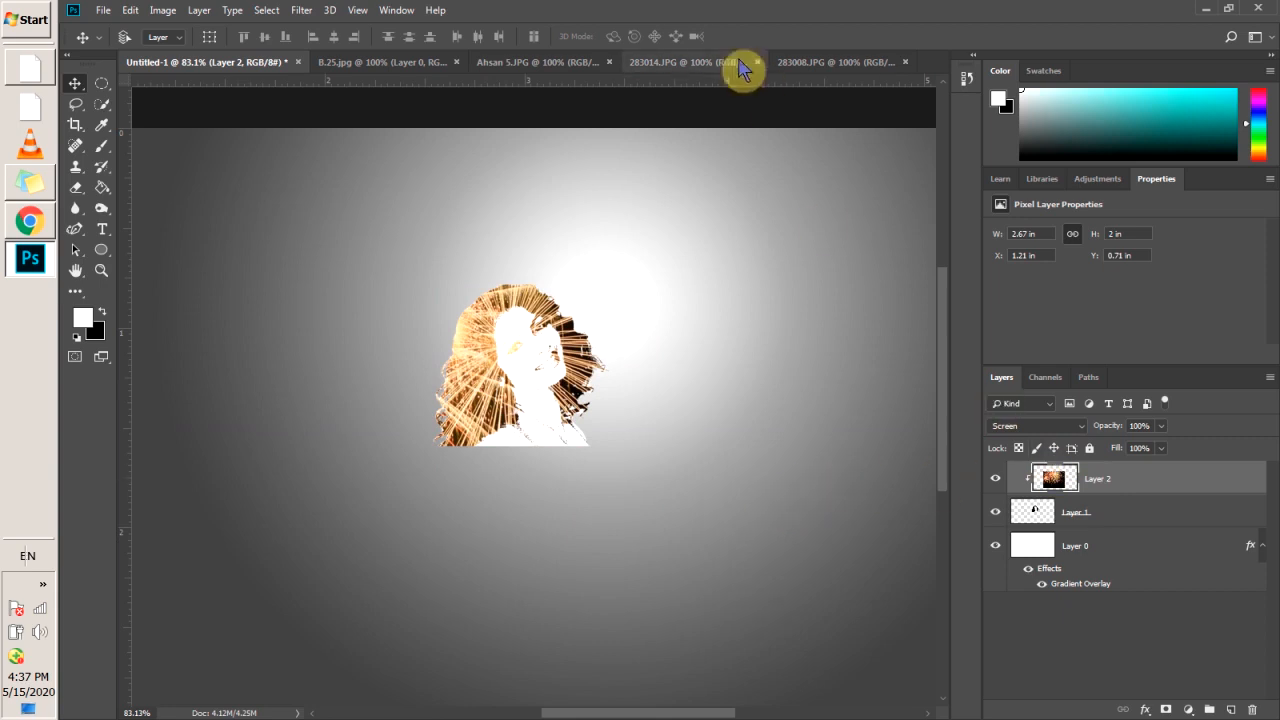
# Step: Copy the entire star-cluster image 283014.JPG and paste it into Untitled-1 as a new layer above the fireworks
pyautogui.click(820, 63)
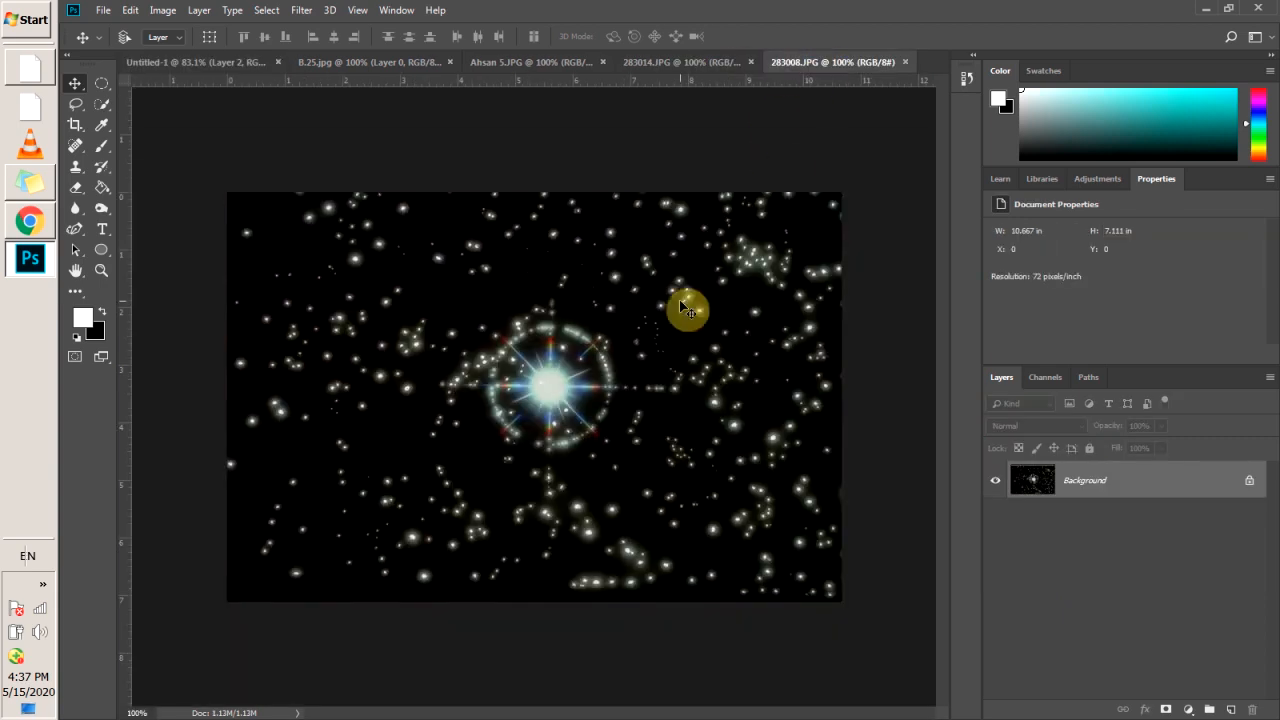
pyautogui.click(537, 63)
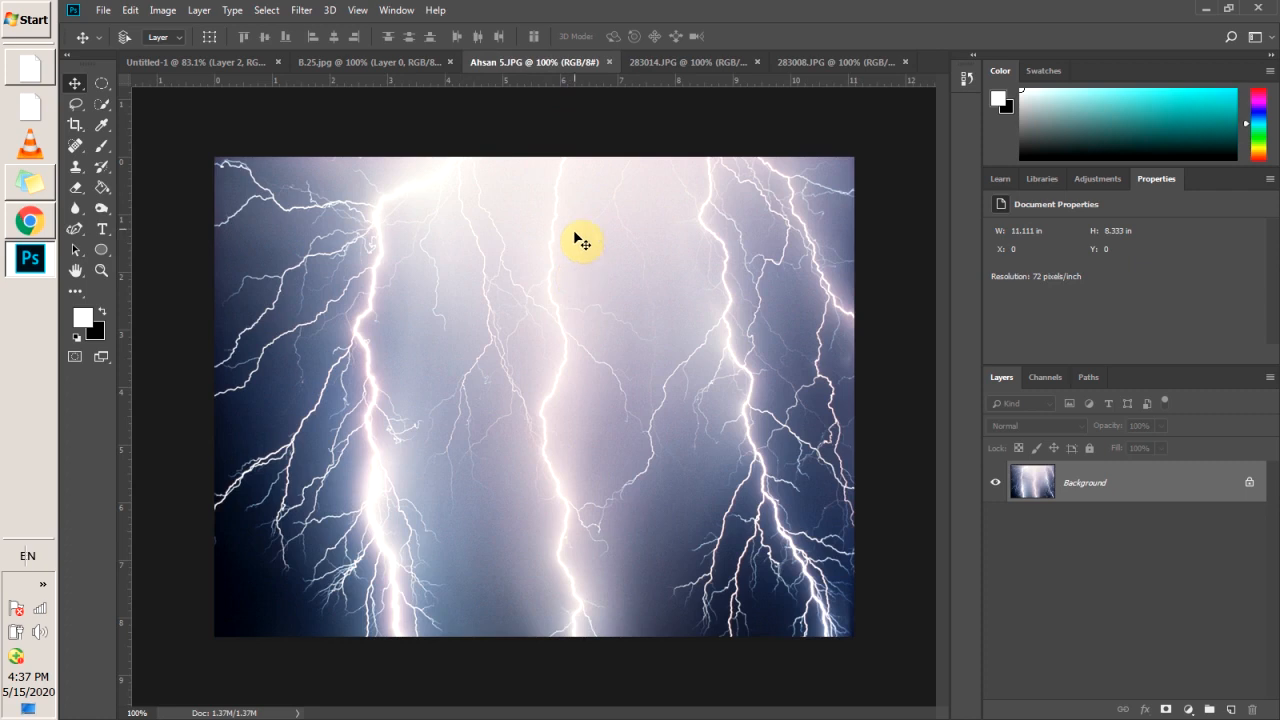
pyautogui.click(392, 62)
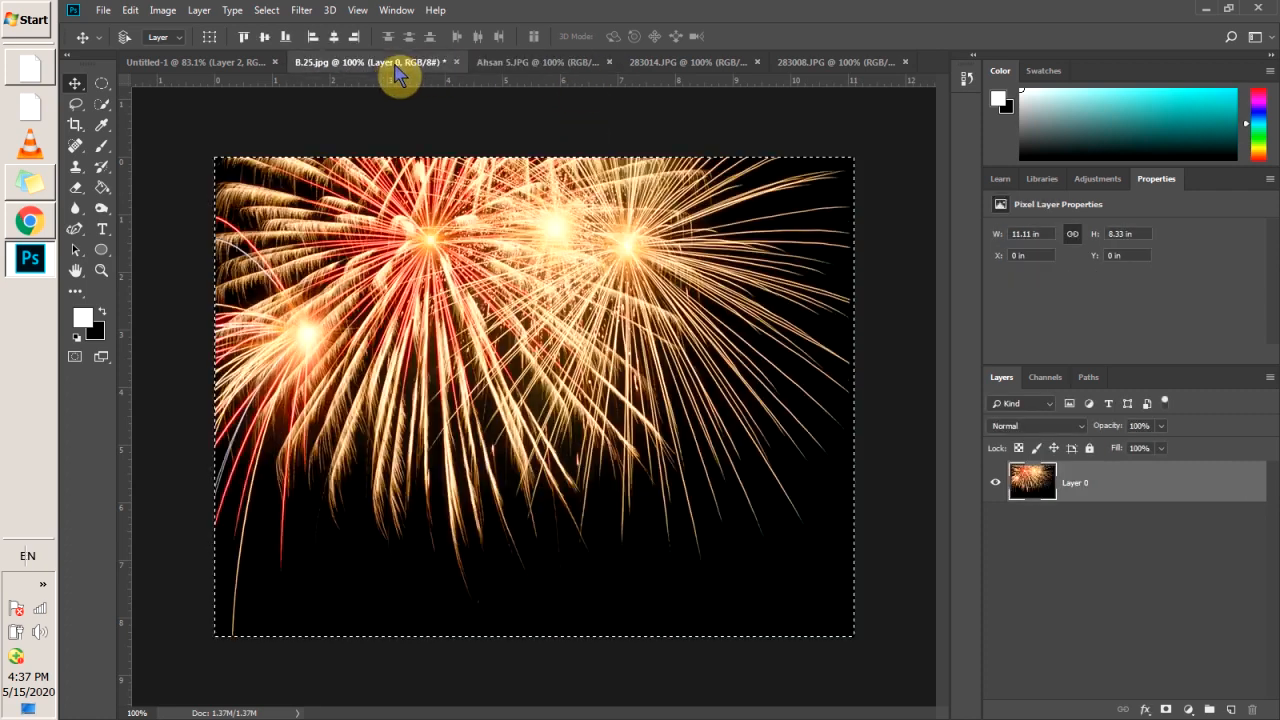
pyautogui.click(513, 63)
pyautogui.click(705, 63)
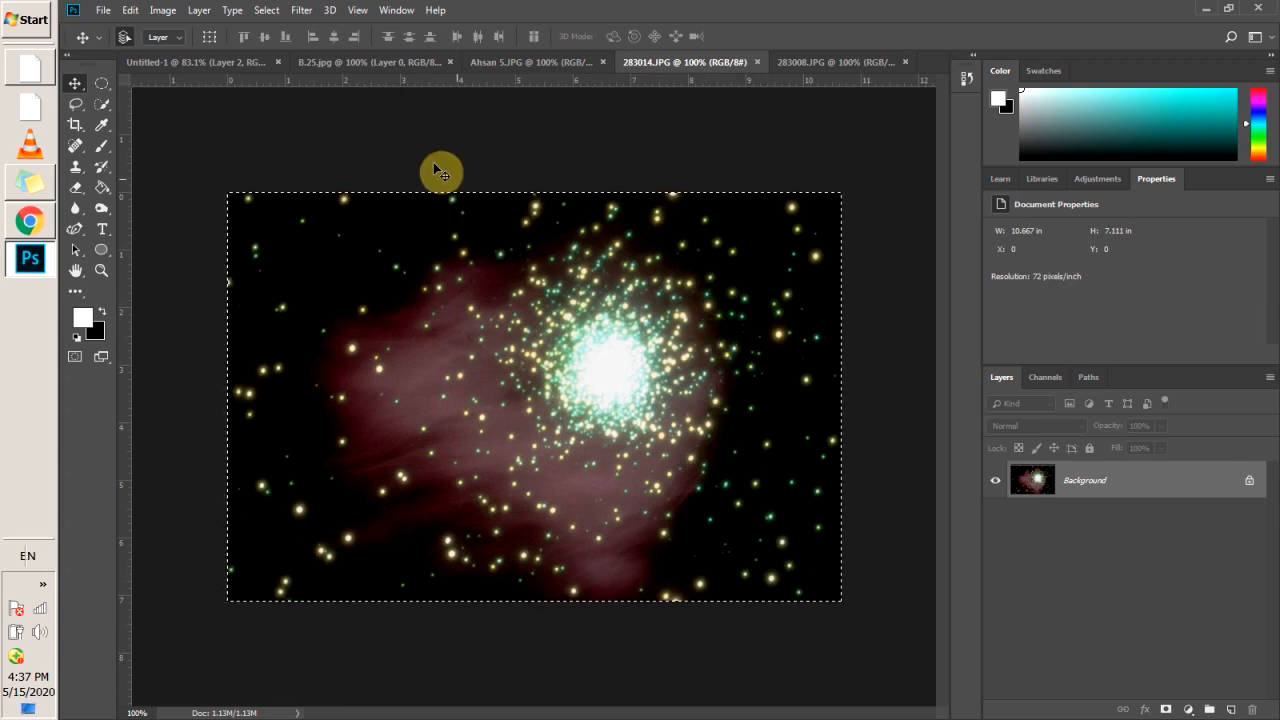
pyautogui.moveTo(240, 70); pyautogui.dragTo(528, 316)
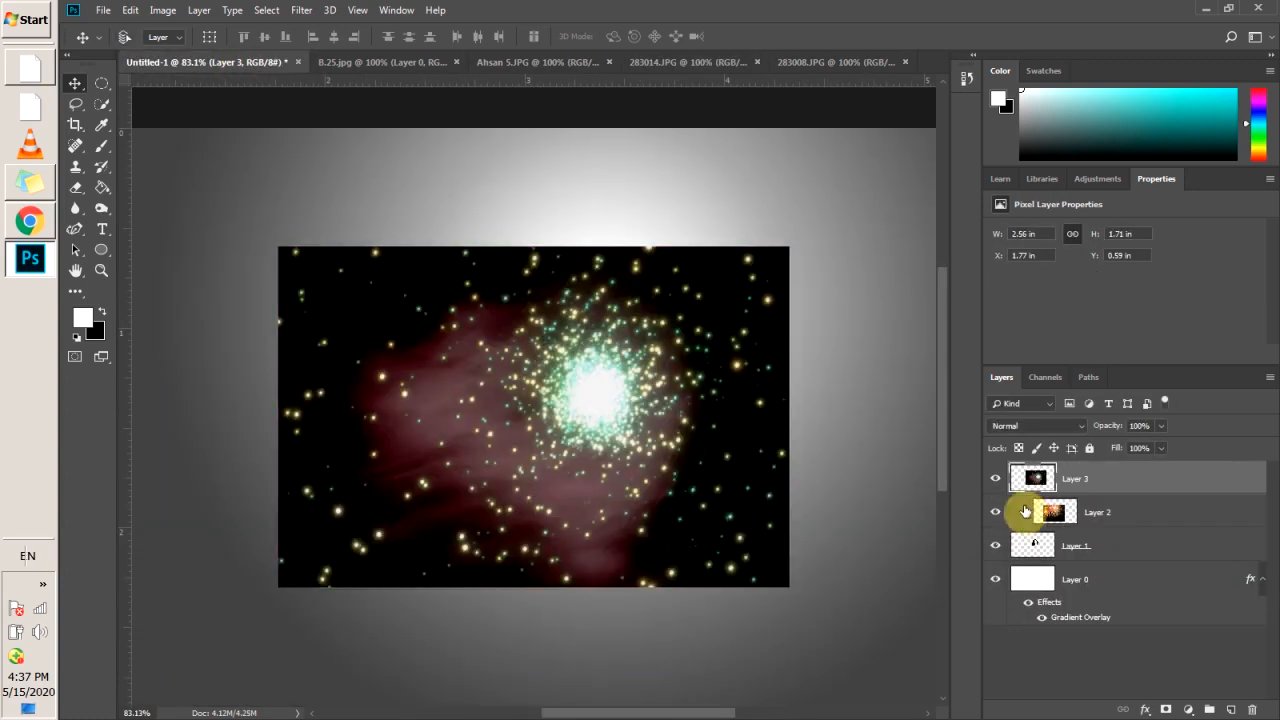
# Step: Set the star-cluster layer to Screen blending and clip it to the layers below with a clipping mask
pyautogui.rightClick(1077, 481)
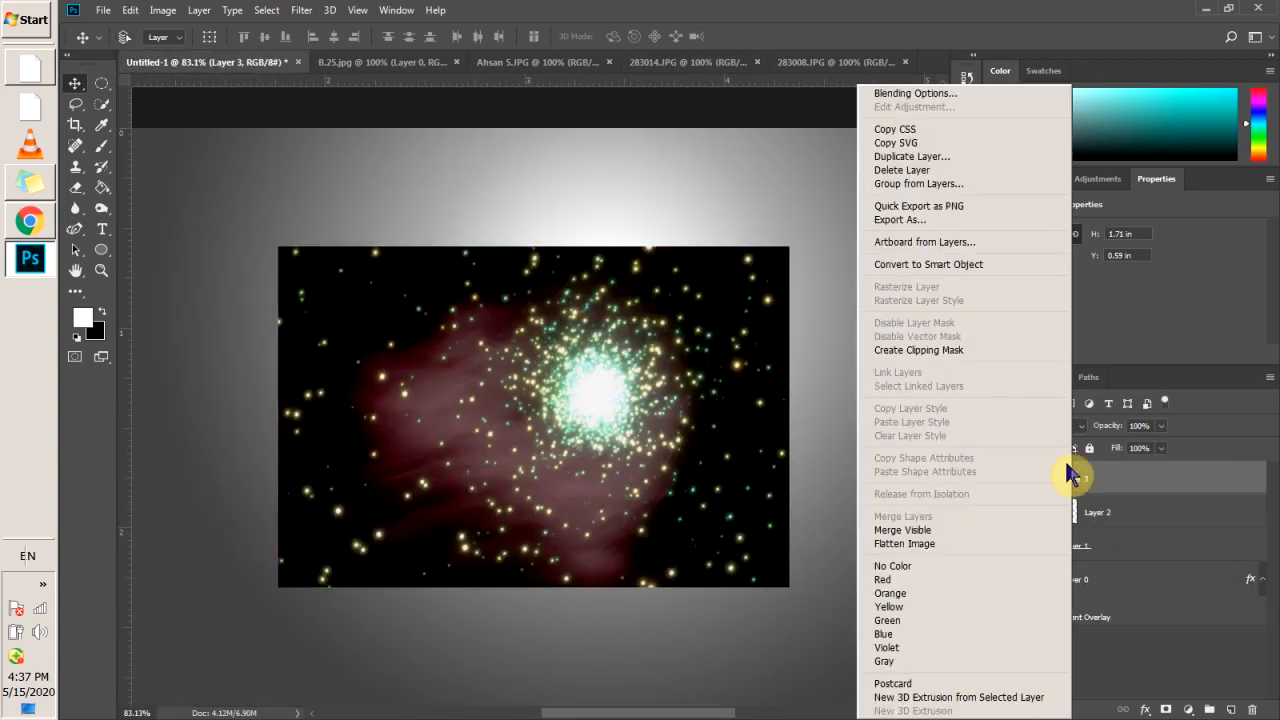
pyautogui.click(1183, 512)
pyautogui.click(1037, 410)
pyautogui.click(1040, 420)
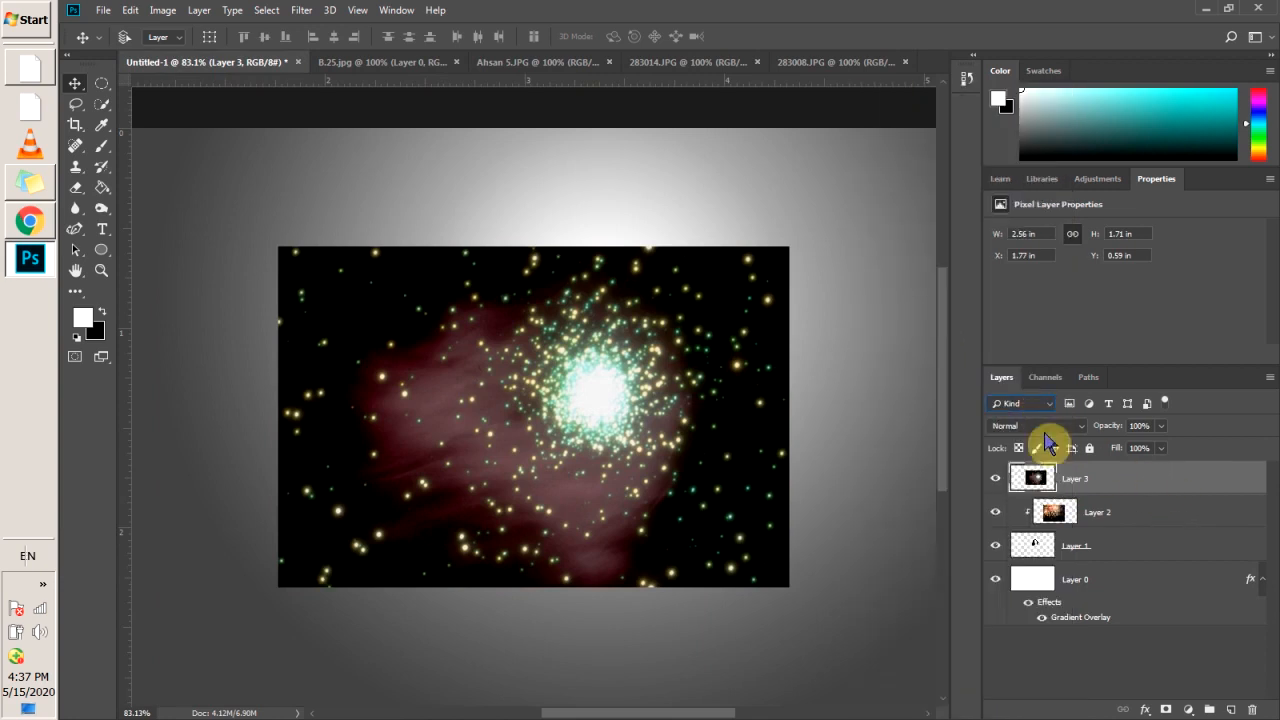
pyautogui.click(1039, 426)
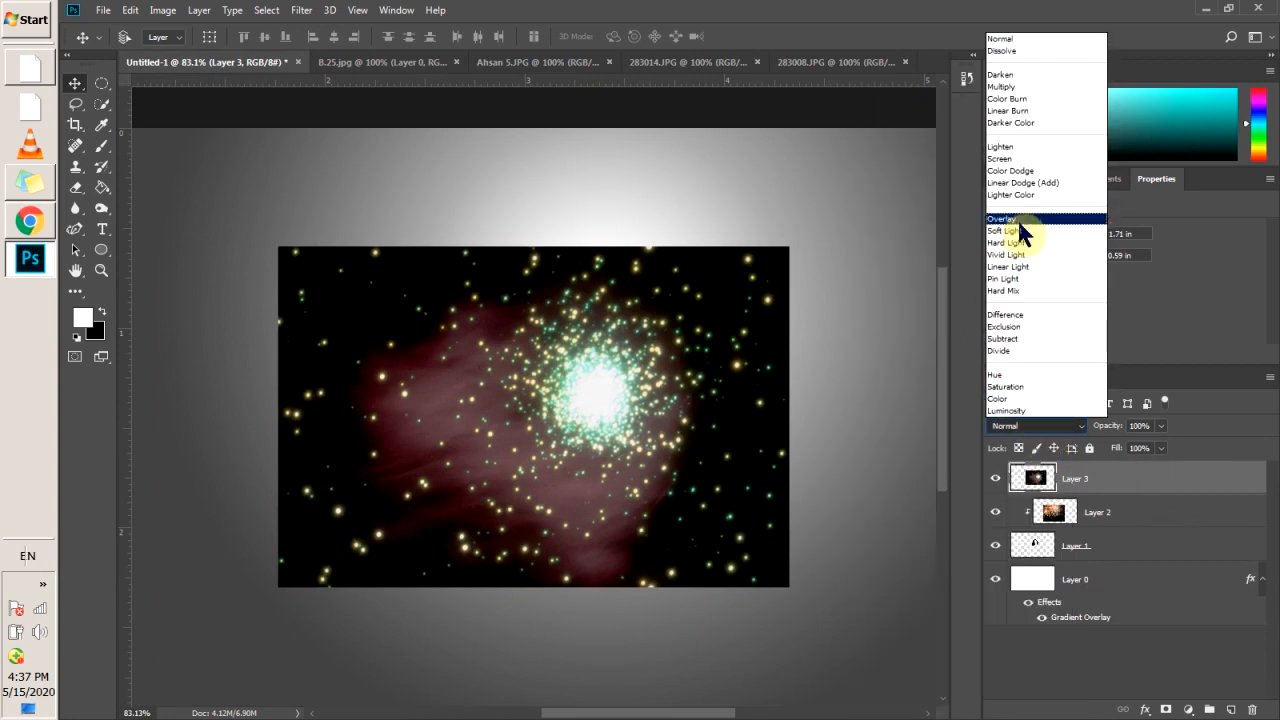
pyautogui.click(1015, 159)
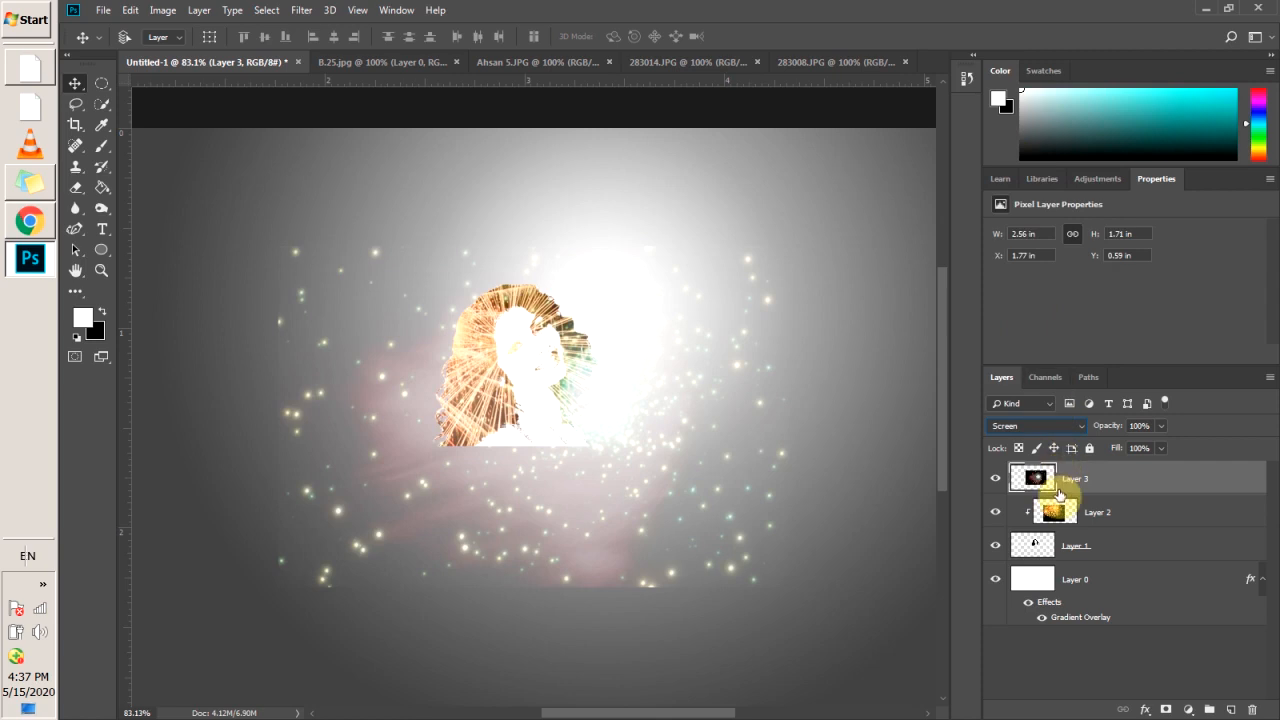
pyautogui.rightClick(1069, 484)
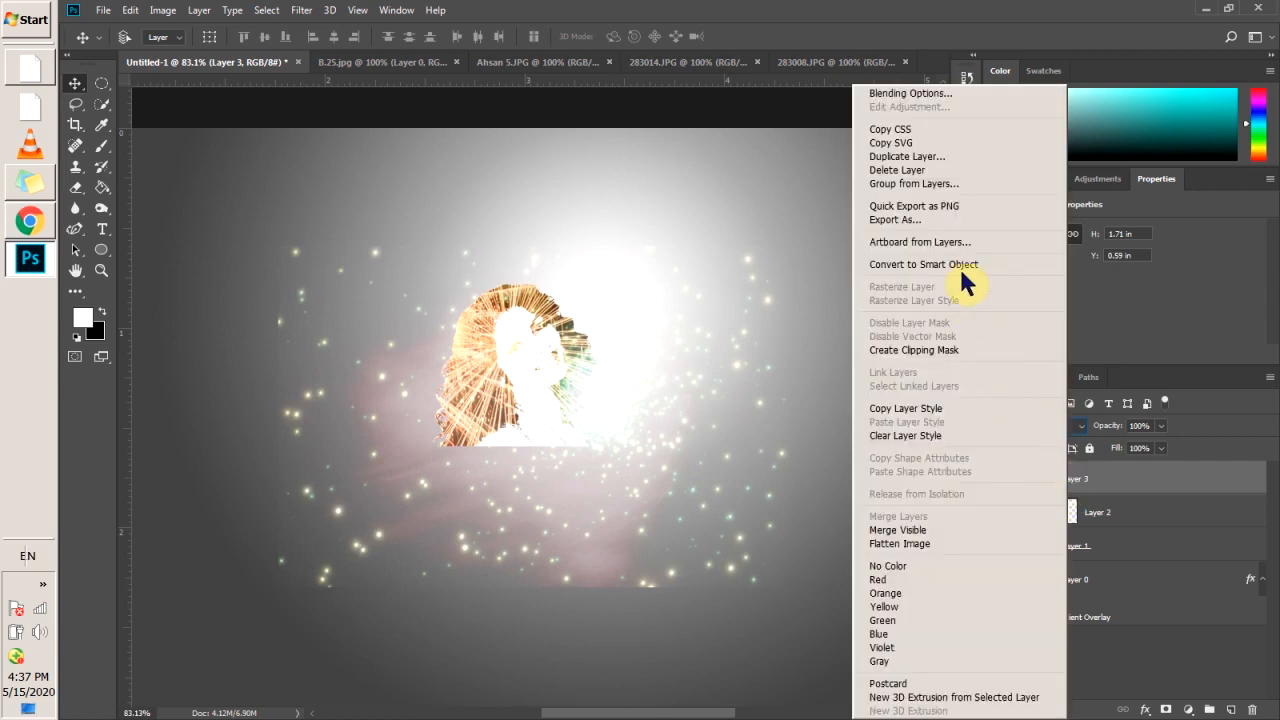
pyautogui.click(958, 350)
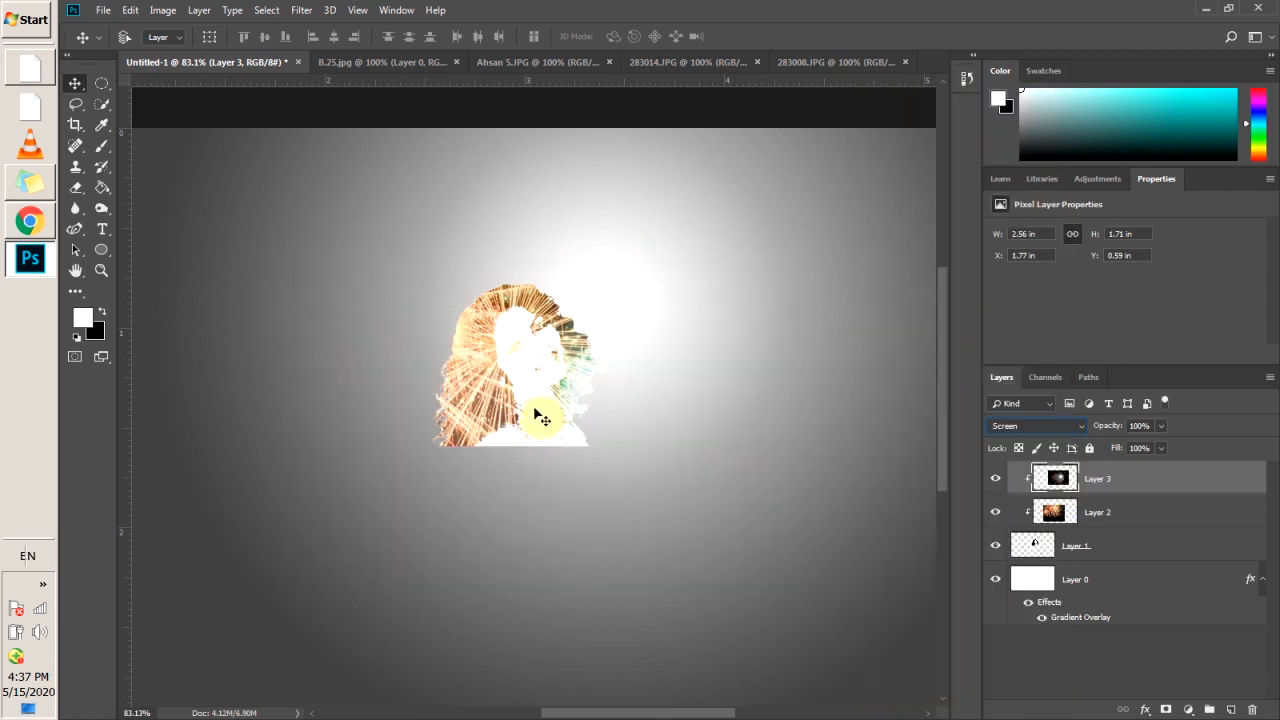
# Step: Release the fireworks layer's clipping mask and move the layer above the star-cluster layer
pyautogui.rightClick(1029, 520)
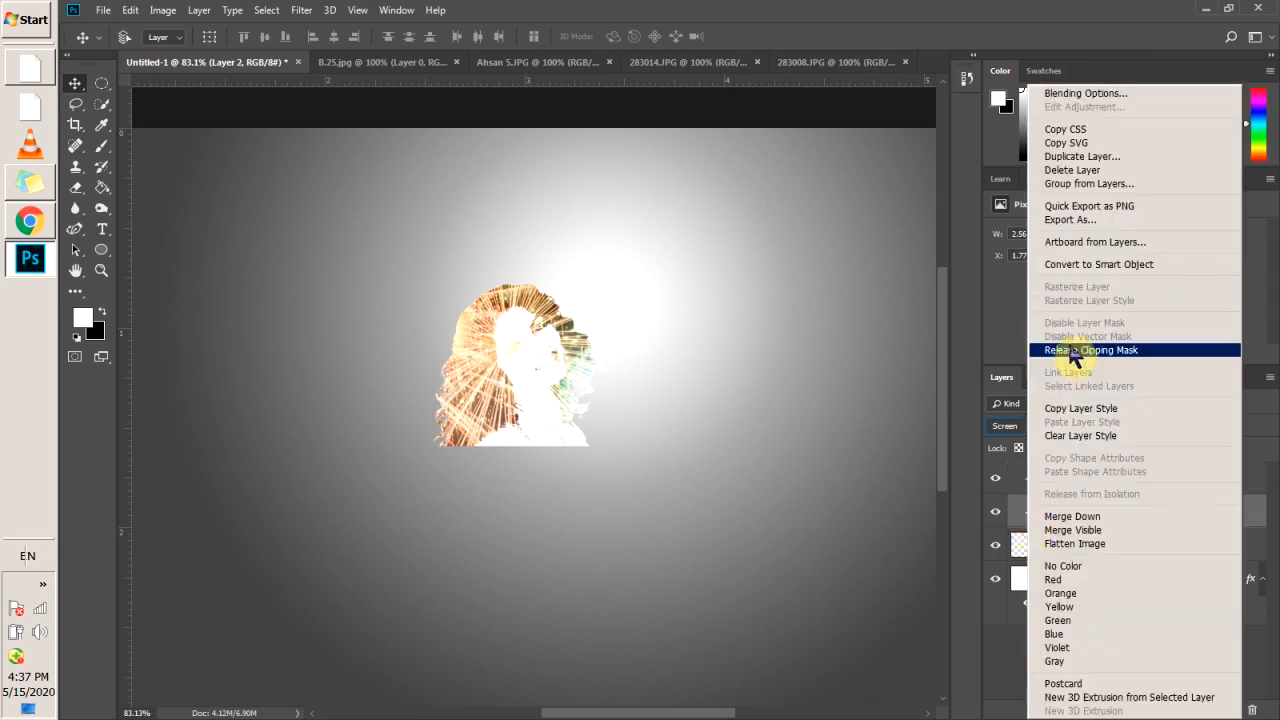
pyautogui.click(1078, 350)
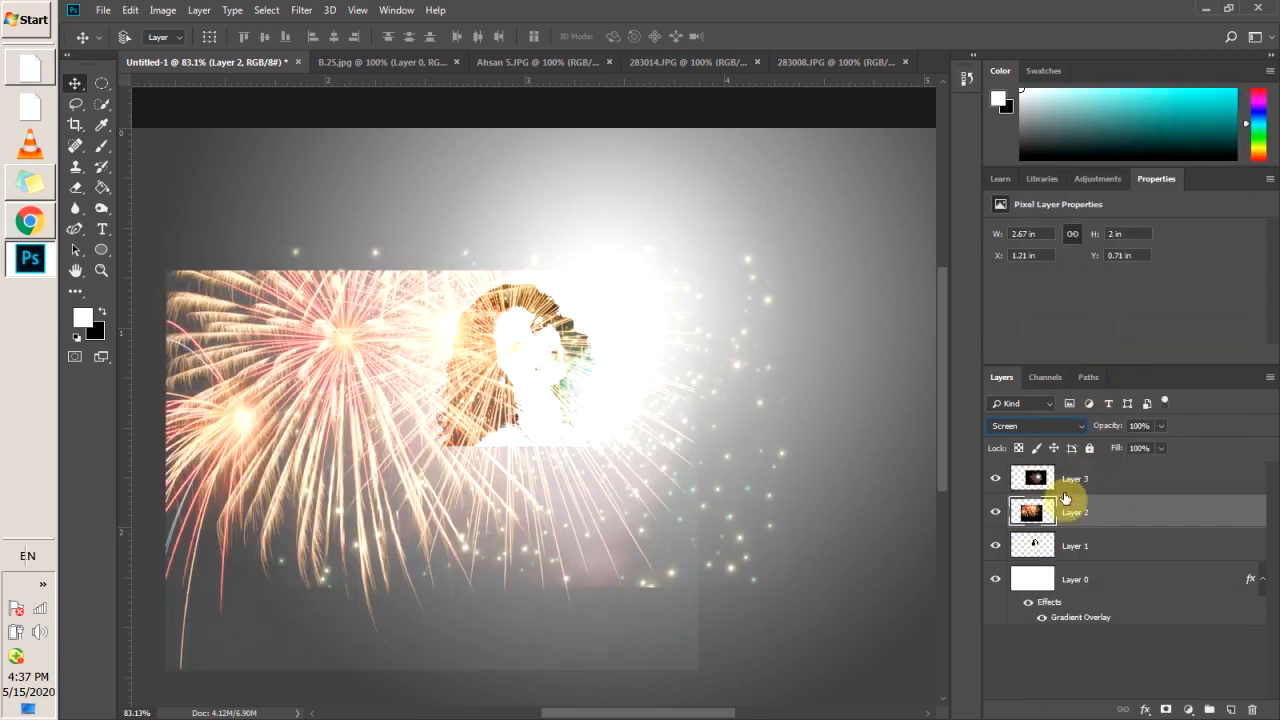
pyautogui.moveTo(1073, 512); pyautogui.dragTo(1073, 481)
pyautogui.click(1071, 516)
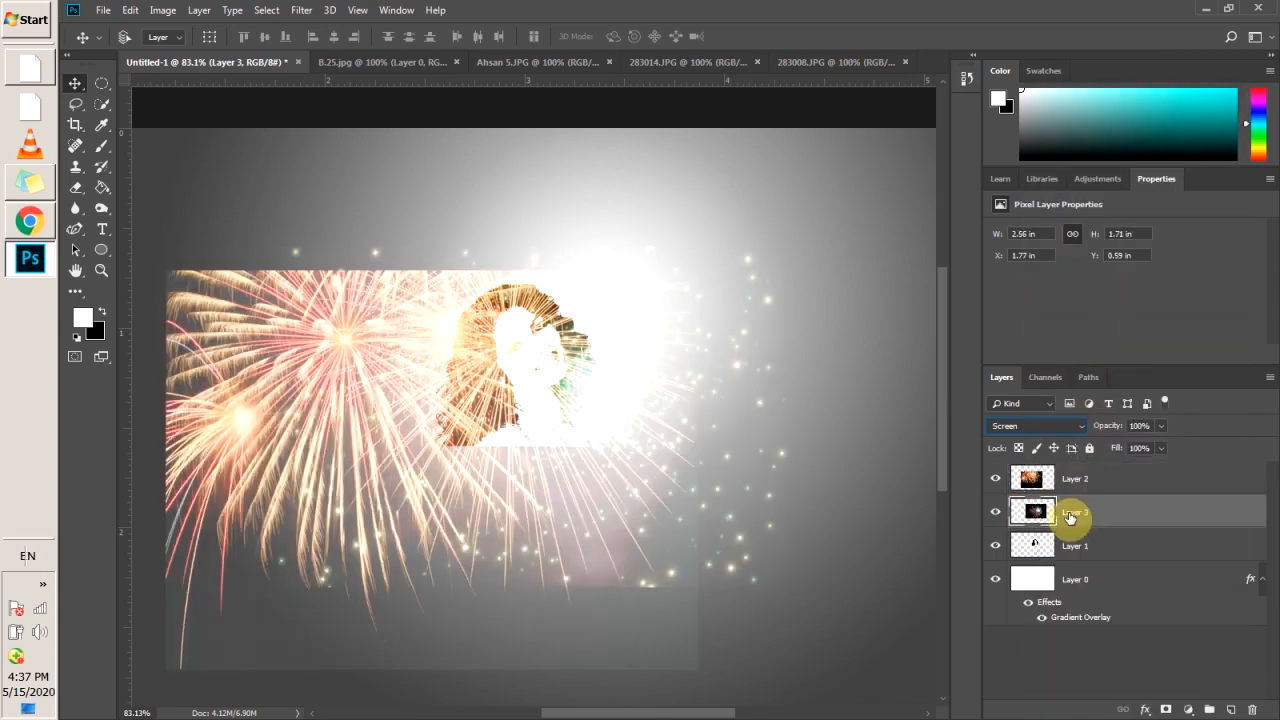
# Step: Hide the fireworks, clip the star-cluster layer to the portrait and shift the stars to about X 1.52 in, Y 0.69 in
pyautogui.click(995, 479)
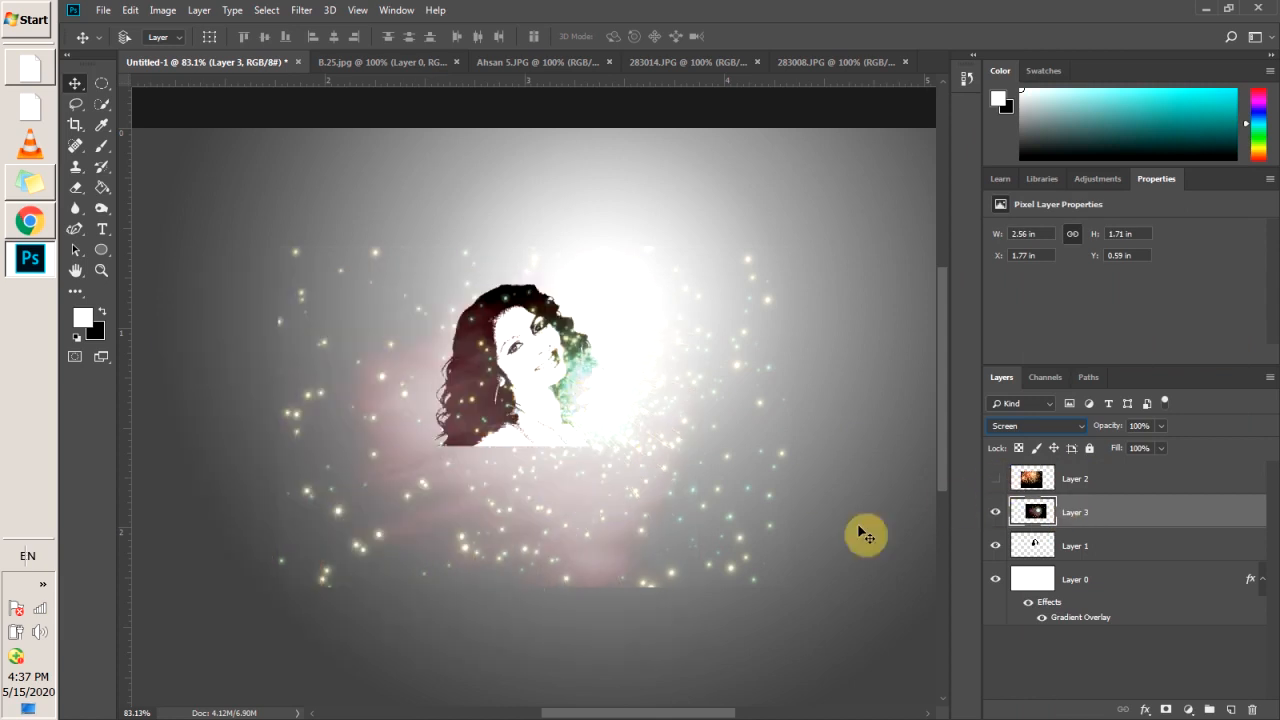
pyautogui.rightClick(1079, 528)
pyautogui.click(960, 360)
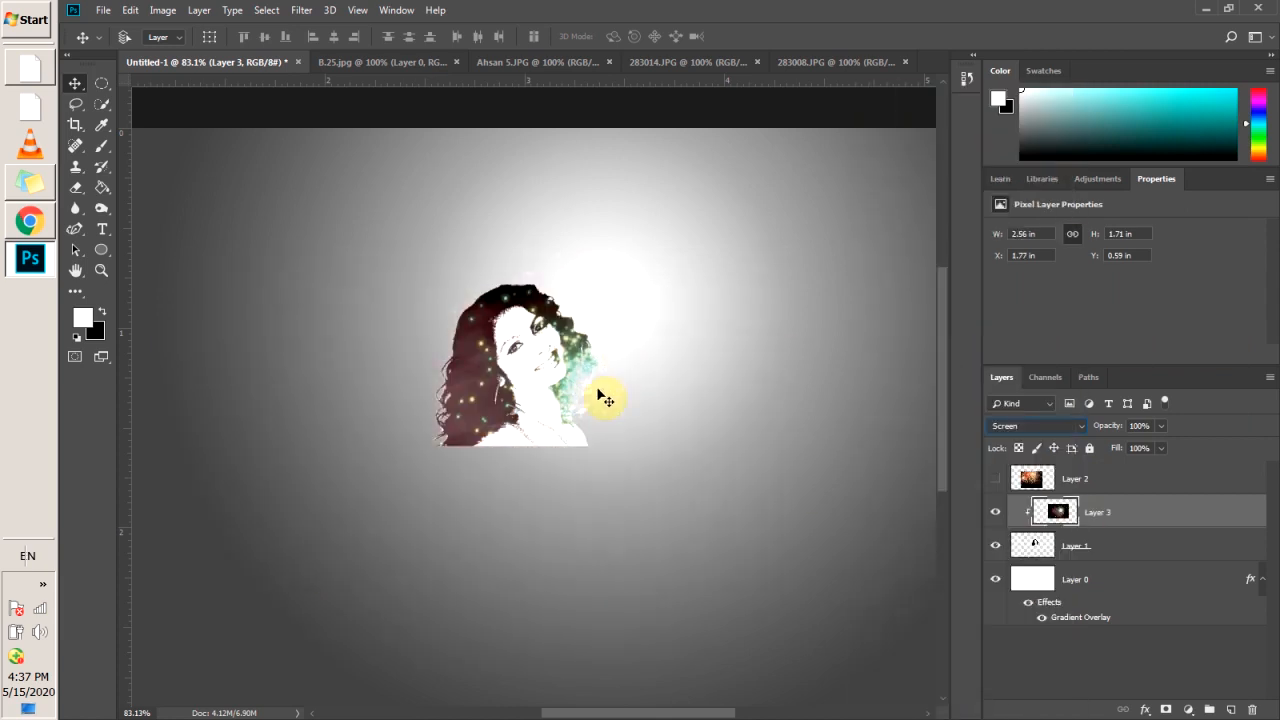
pyautogui.moveTo(585, 405); pyautogui.dragTo(555, 356)
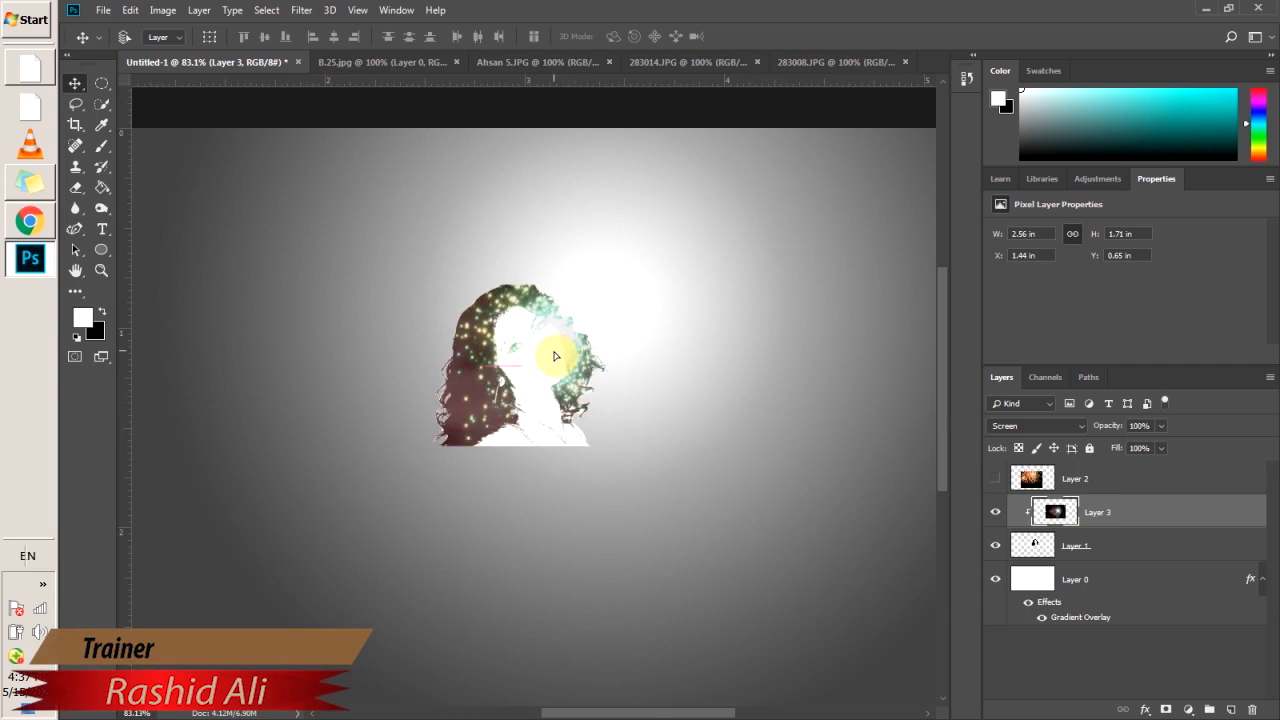
pyautogui.moveTo(645, 404); pyautogui.dragTo(596, 446)
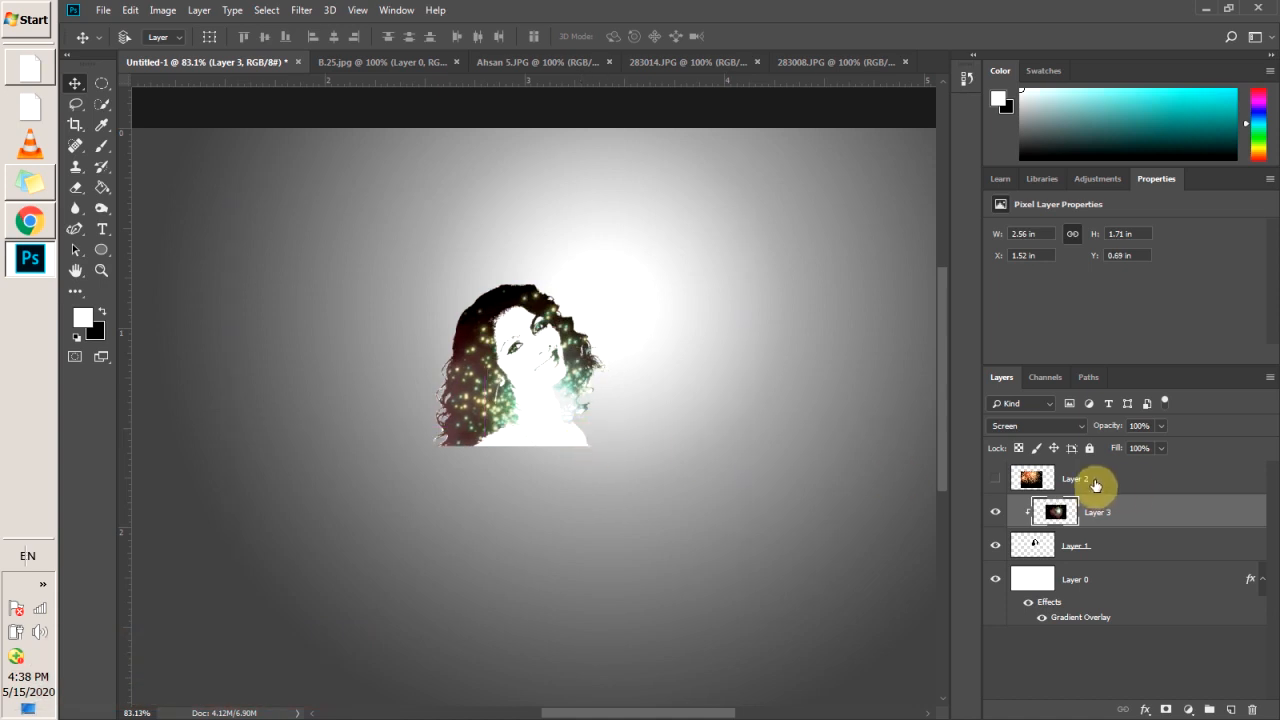
# Step: Show the fireworks layer, clip it to the portrait and shift it to about X 0.73 in, Y 0.45 in
pyautogui.click(1036, 480)
pyautogui.rightClick(1040, 483)
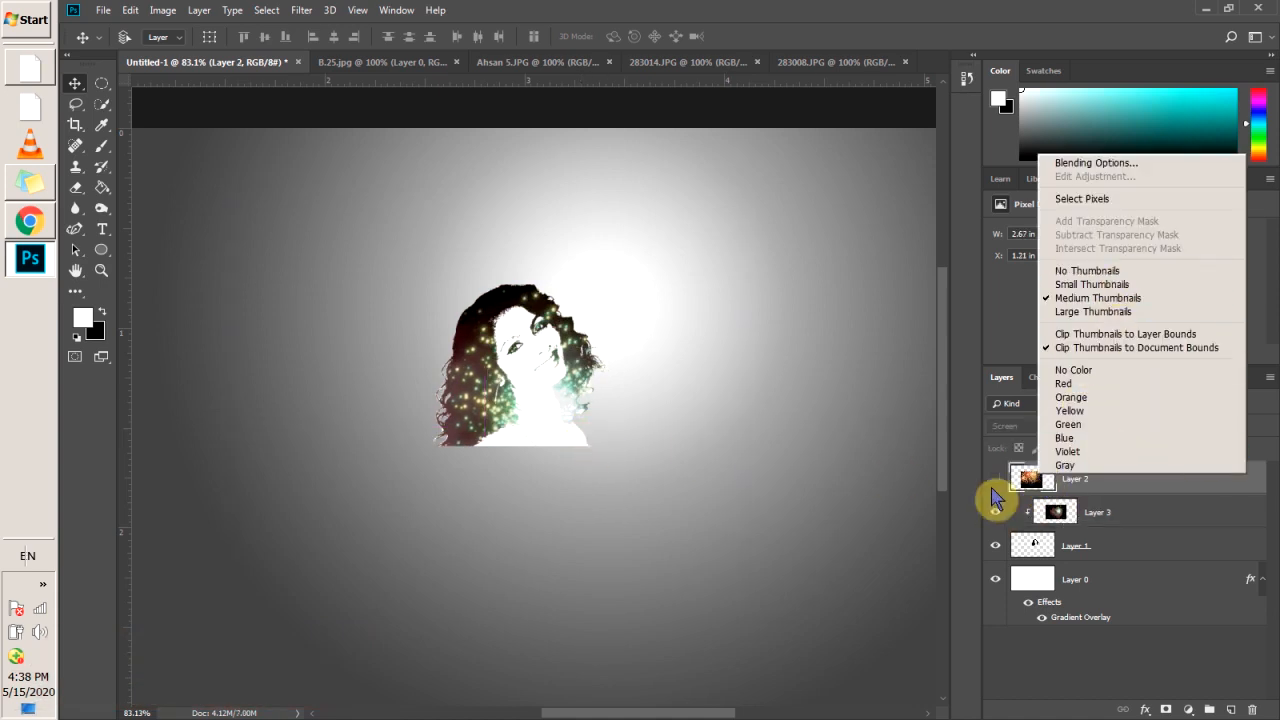
pyautogui.click(997, 487)
pyautogui.click(992, 482)
pyautogui.rightClick(1092, 480)
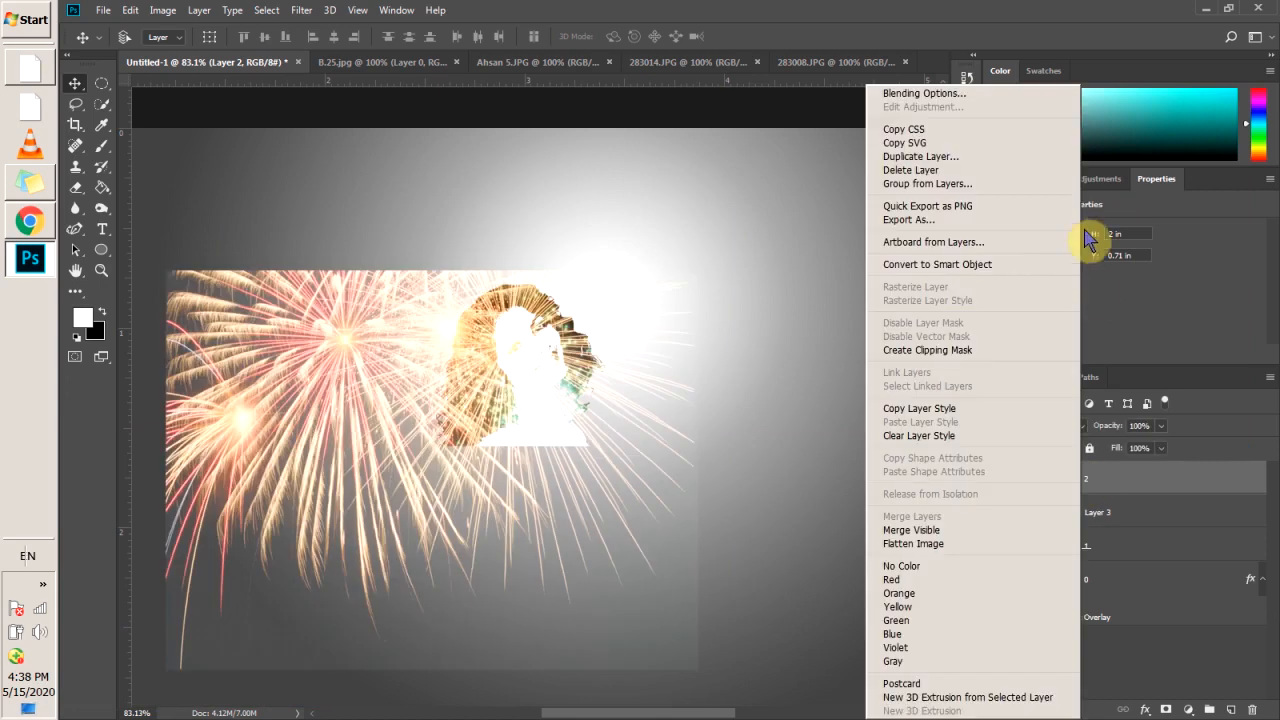
pyautogui.click(993, 350)
pyautogui.moveTo(592, 355); pyautogui.dragTo(494, 322)
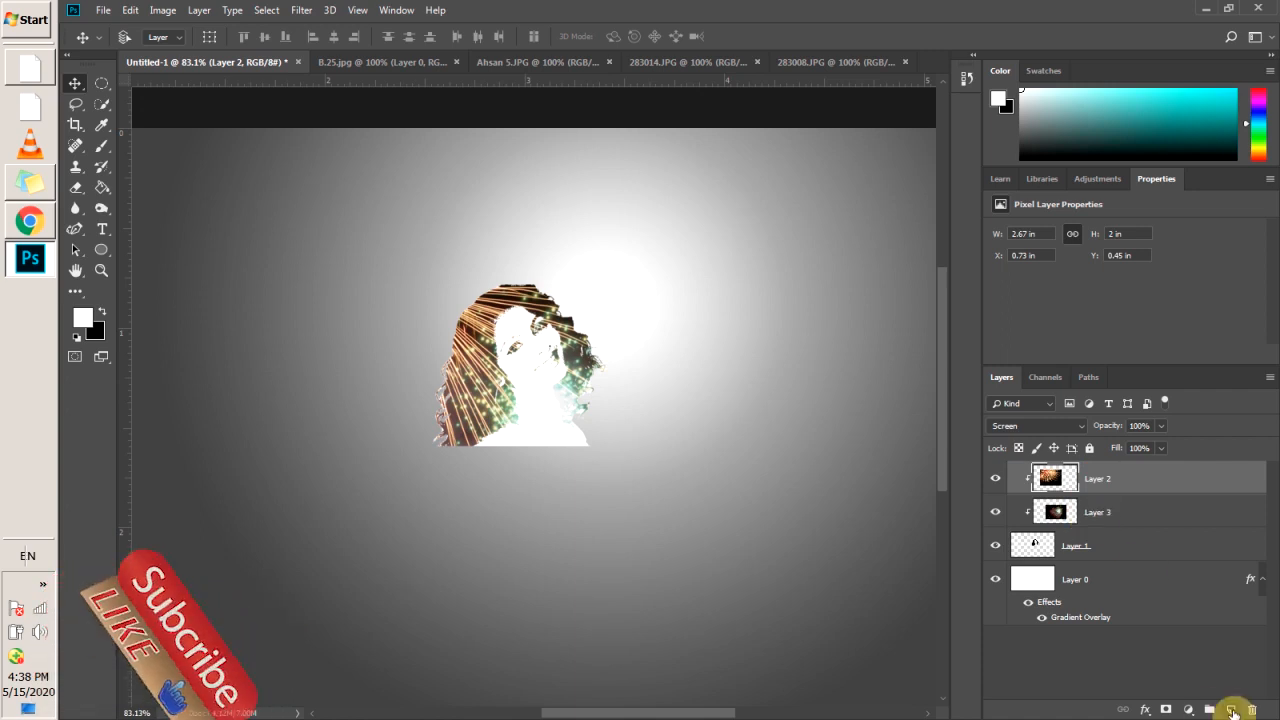
# Step: Add a new layer above the fireworks and fill it entirely with black
pyautogui.click(1231, 709)
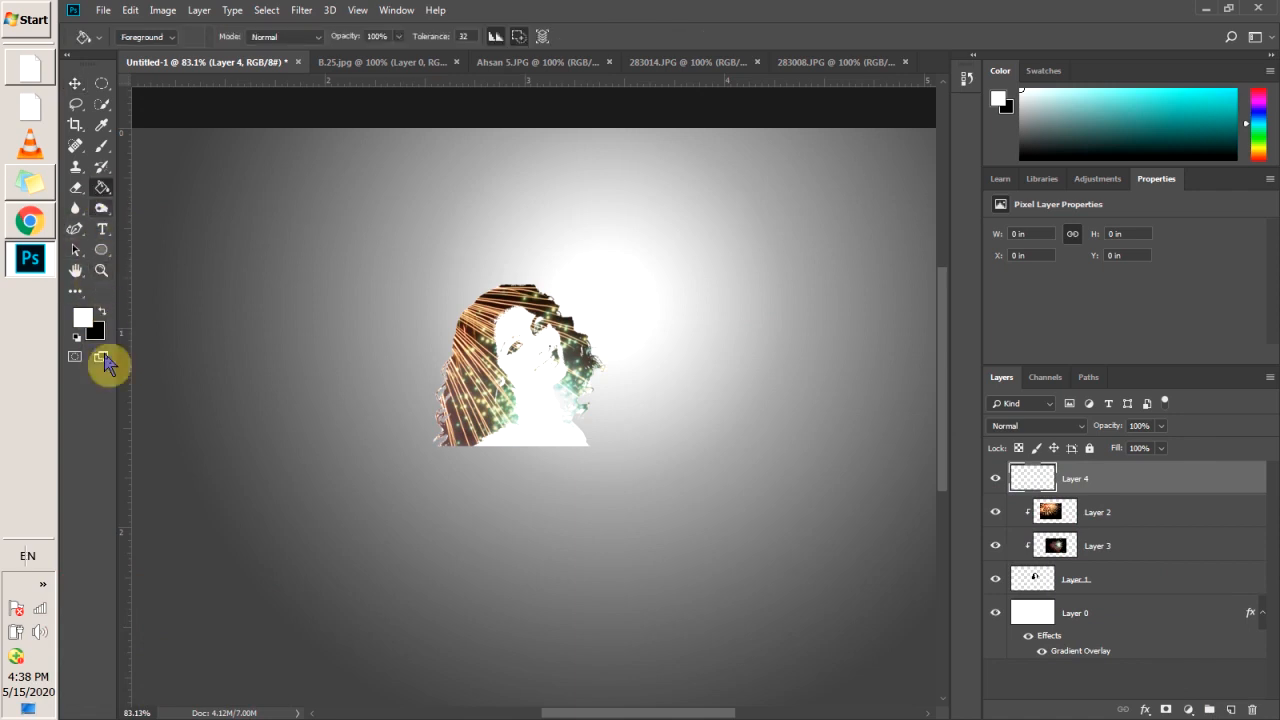
pyautogui.click(97, 333)
pyautogui.click(1230, 273)
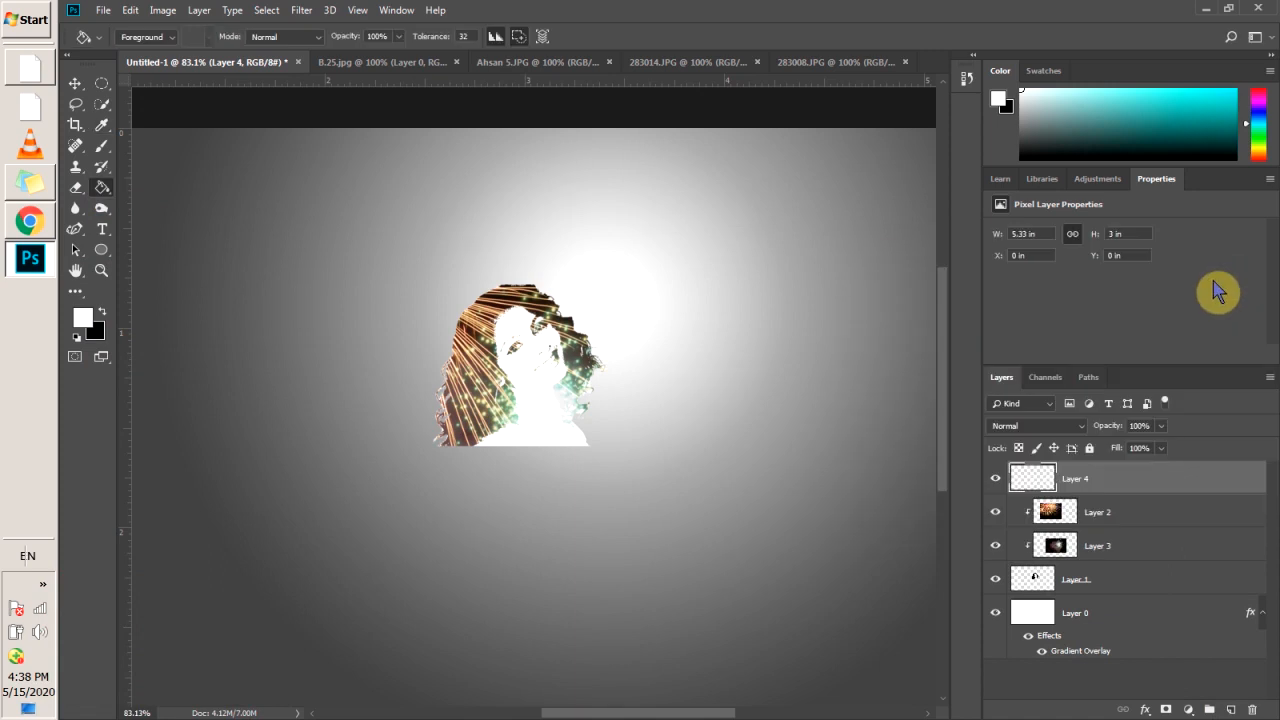
pyautogui.hotkey('ctrl', 'BackSpace')
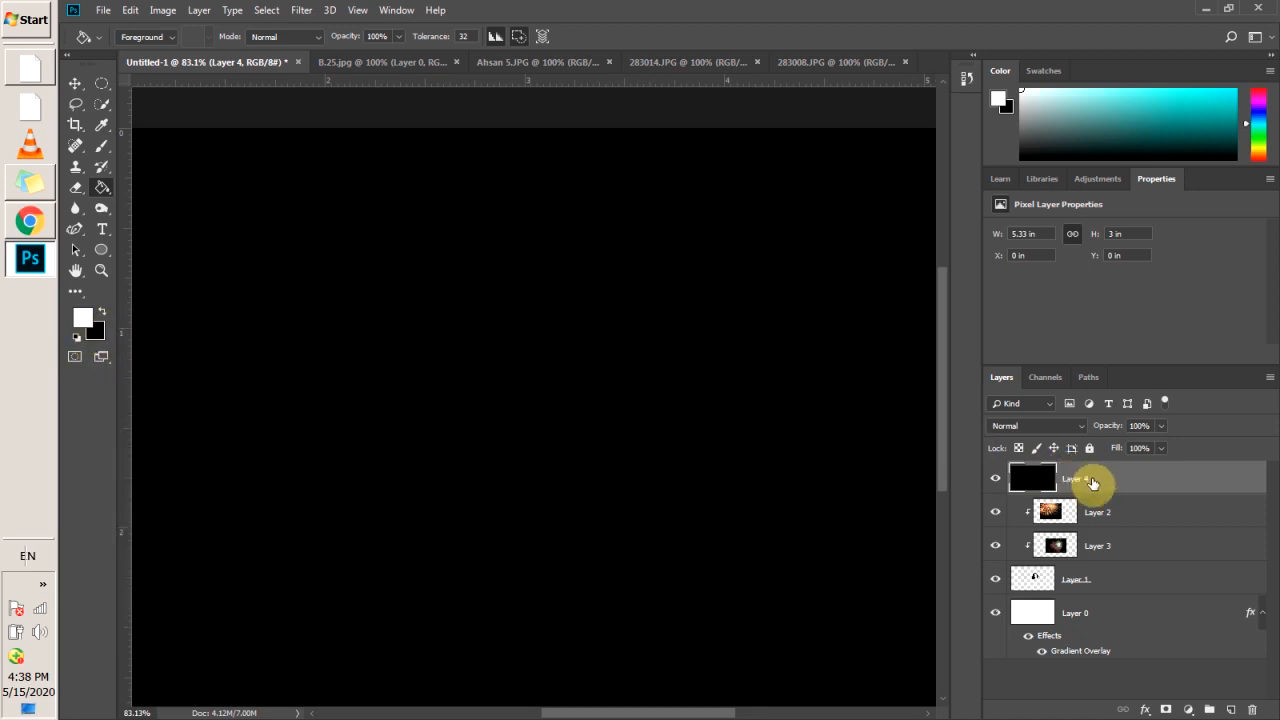
# Step: Render a 50-300mm Zoom lens flare near the centre of the black layer, with its brightness slightly above 100%
pyautogui.click(300, 11)
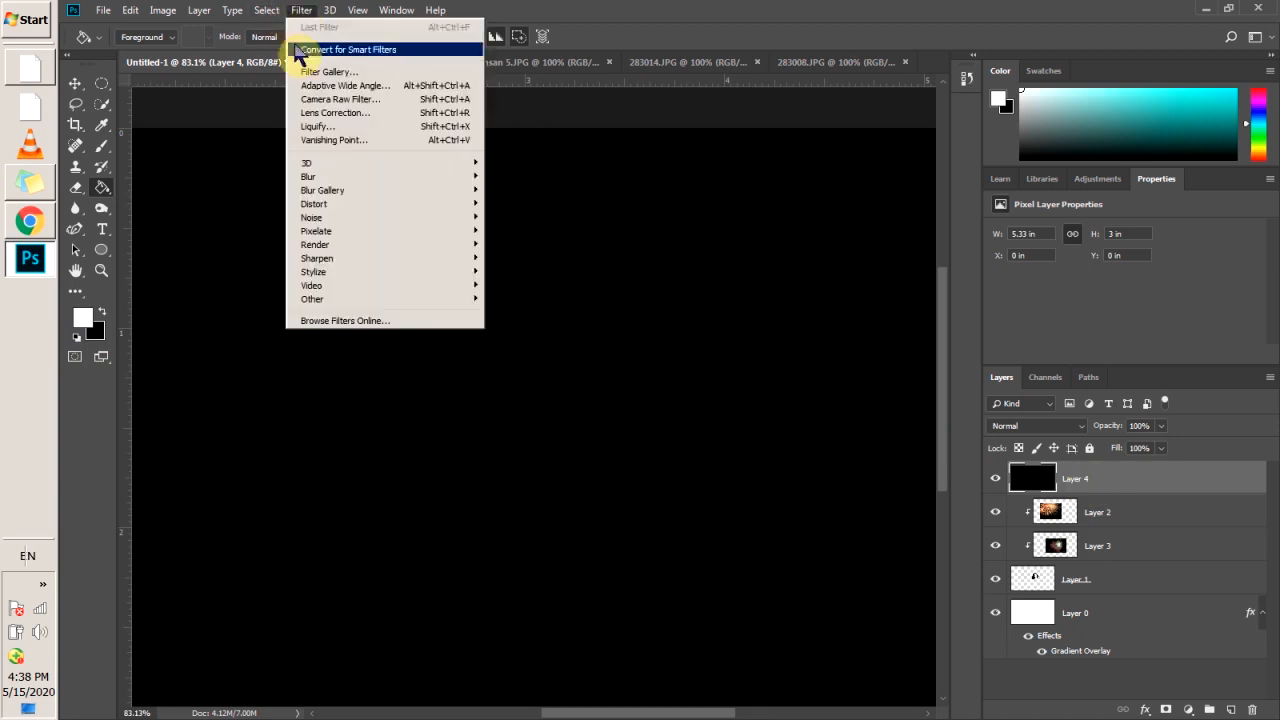
pyautogui.moveTo(338, 193)
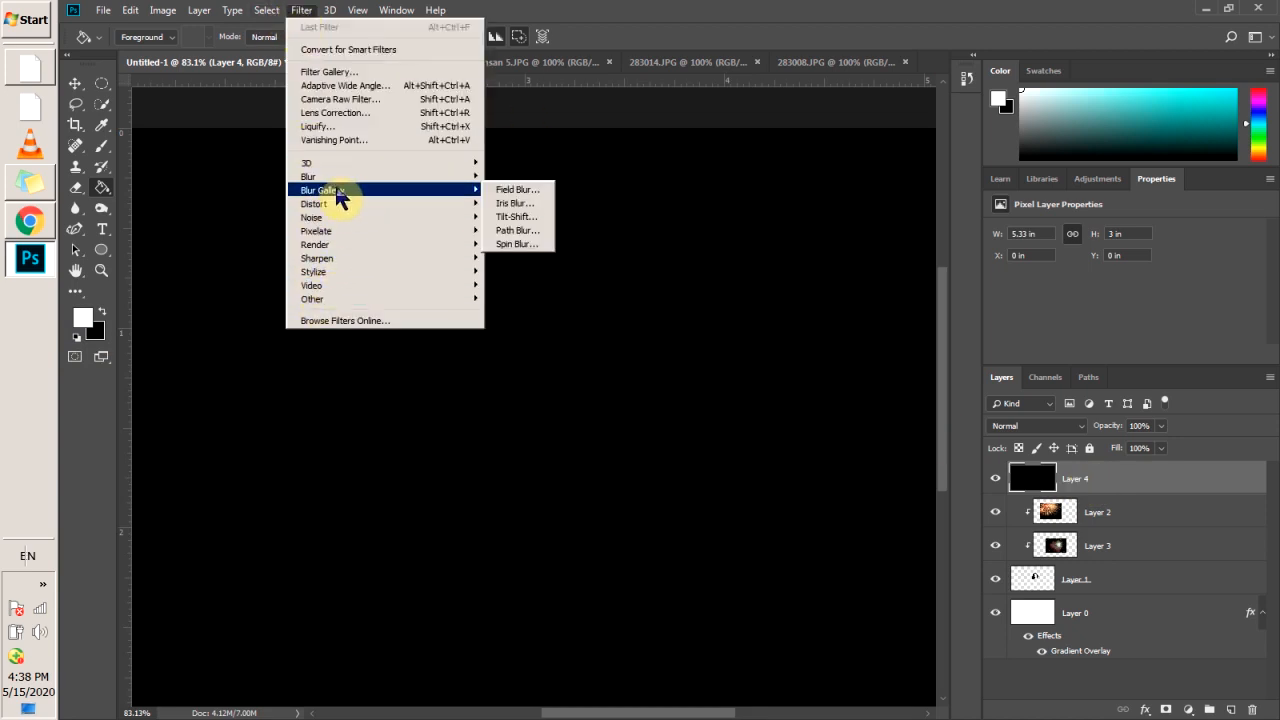
pyautogui.moveTo(345, 247)
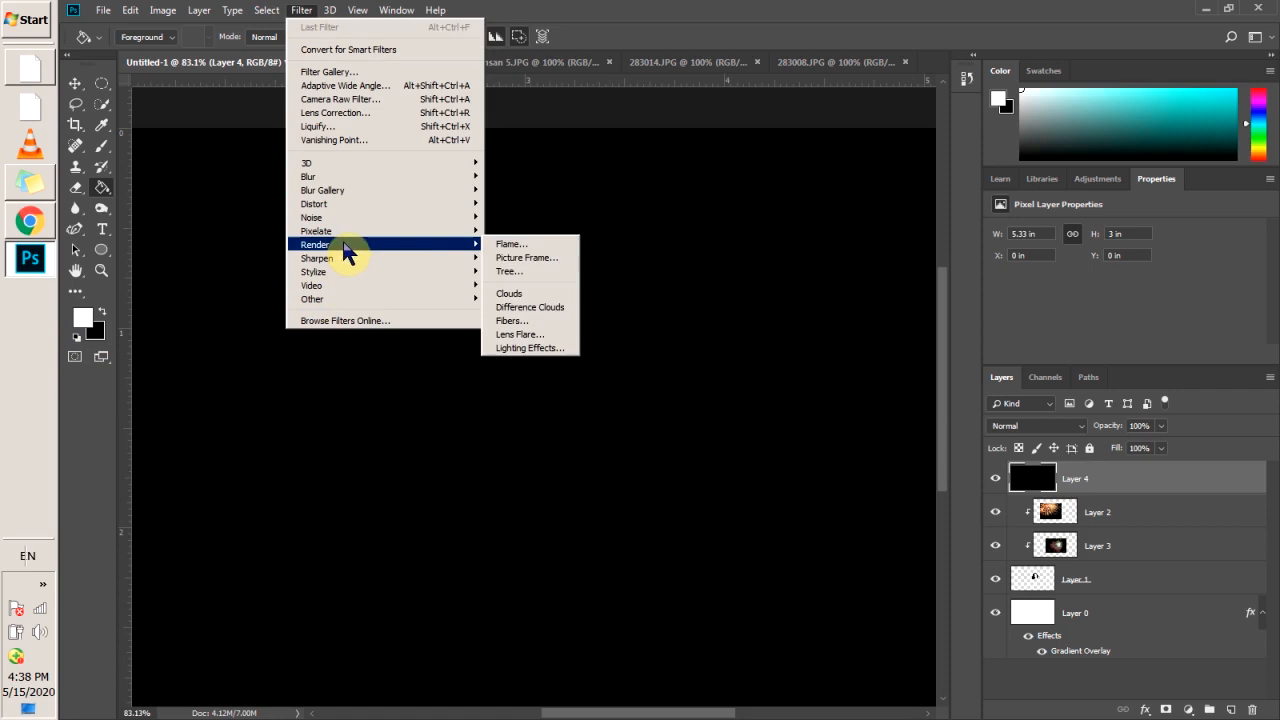
pyautogui.click(519, 340)
pyautogui.moveTo(597, 243); pyautogui.dragTo(603, 258)
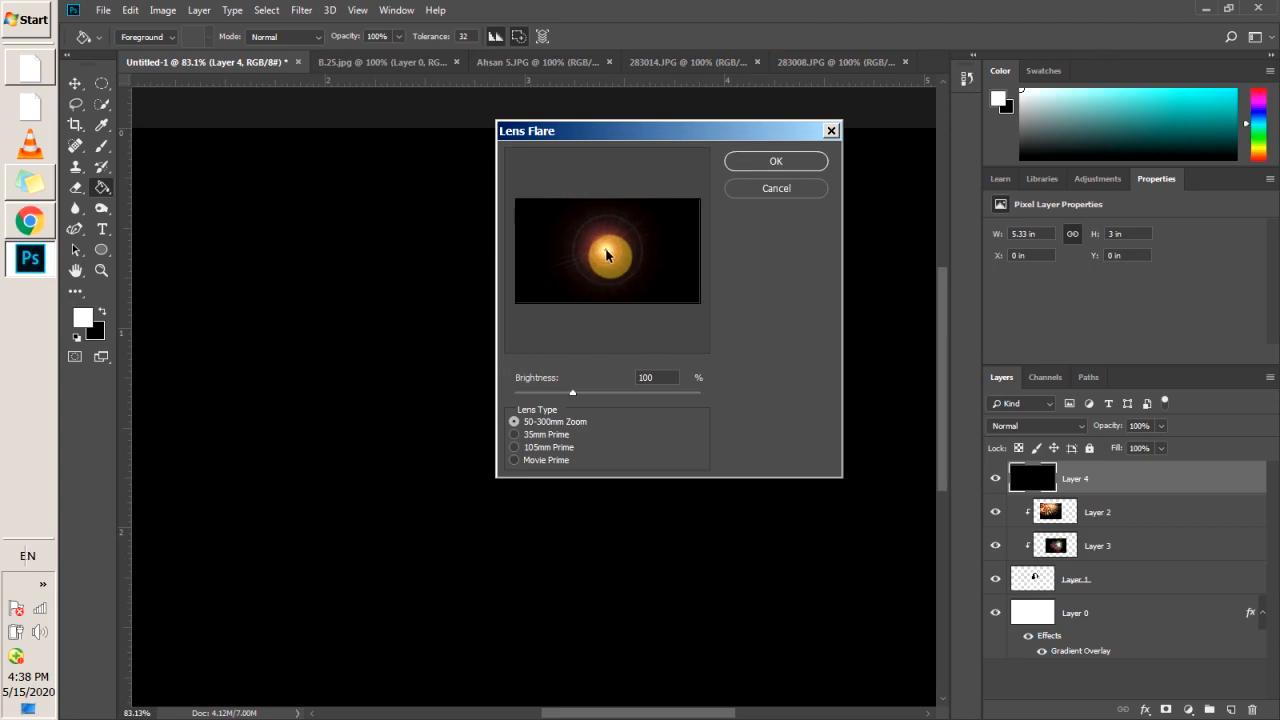
pyautogui.click(566, 403)
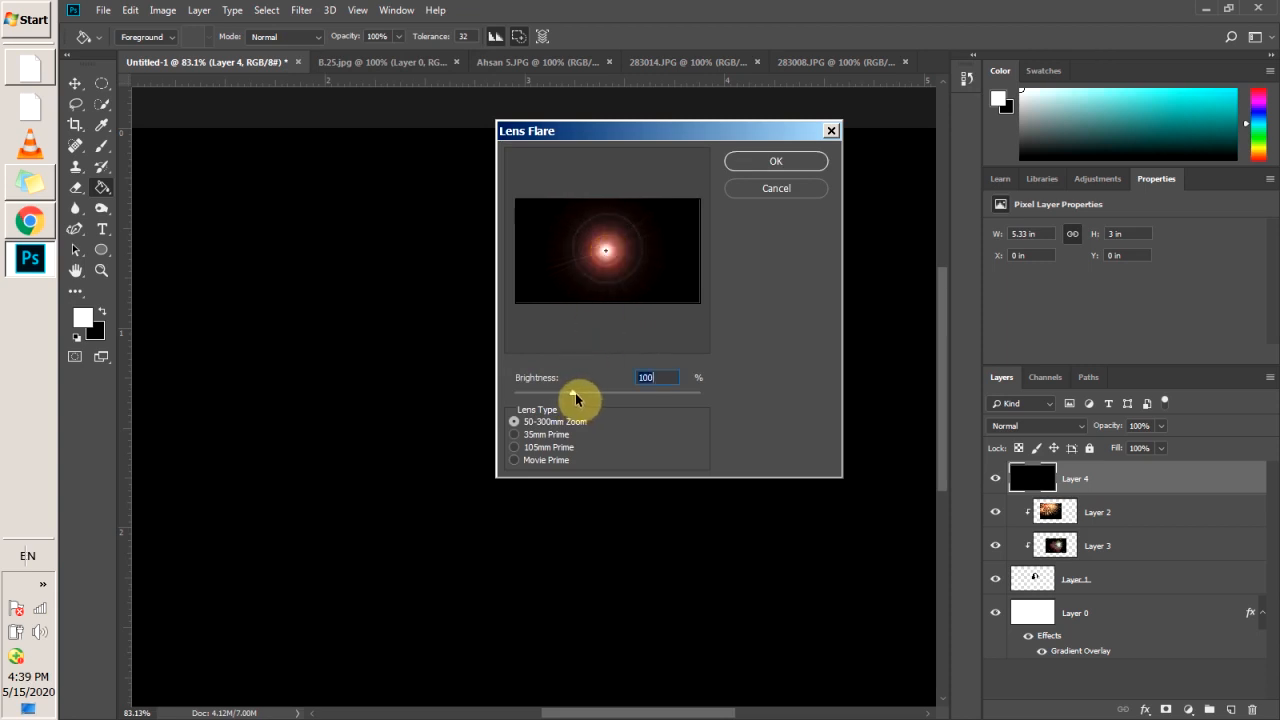
pyautogui.moveTo(574, 395); pyautogui.dragTo(587, 398)
pyautogui.click(778, 156)
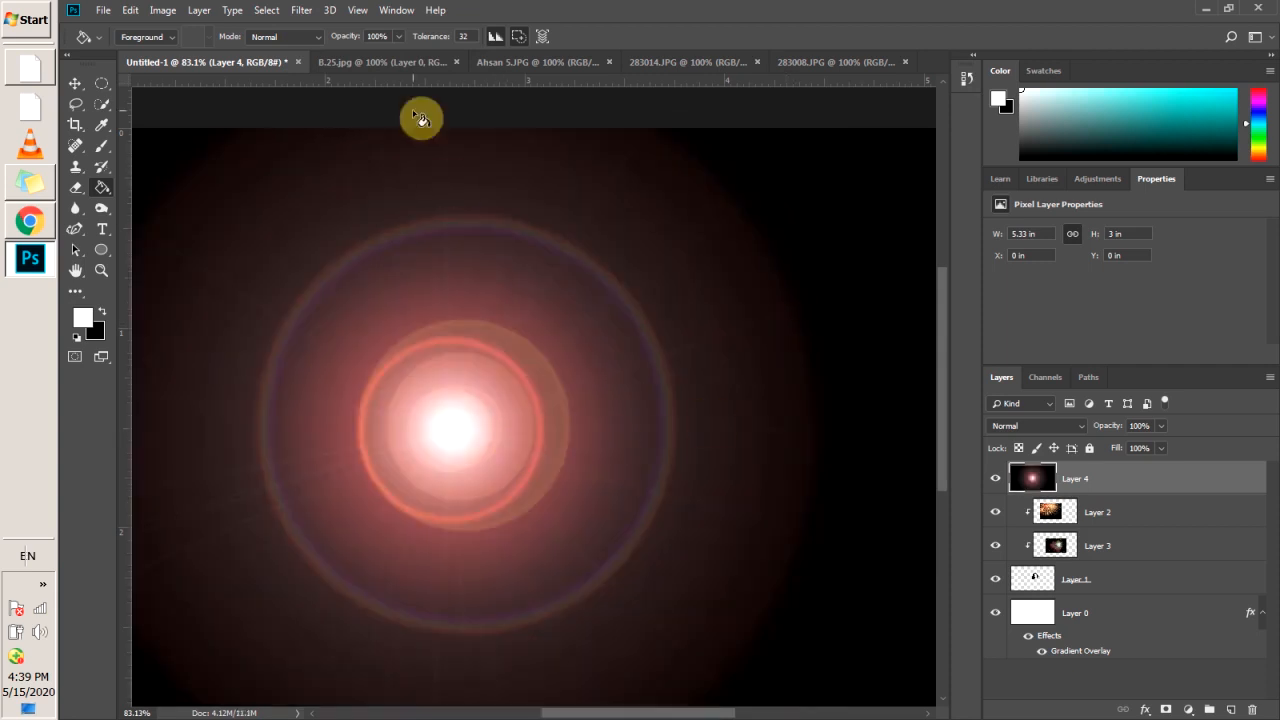
# Step: Soften the lens flare layer with a Gaussian Blur of 30 pixels radius
pyautogui.click(299, 14)
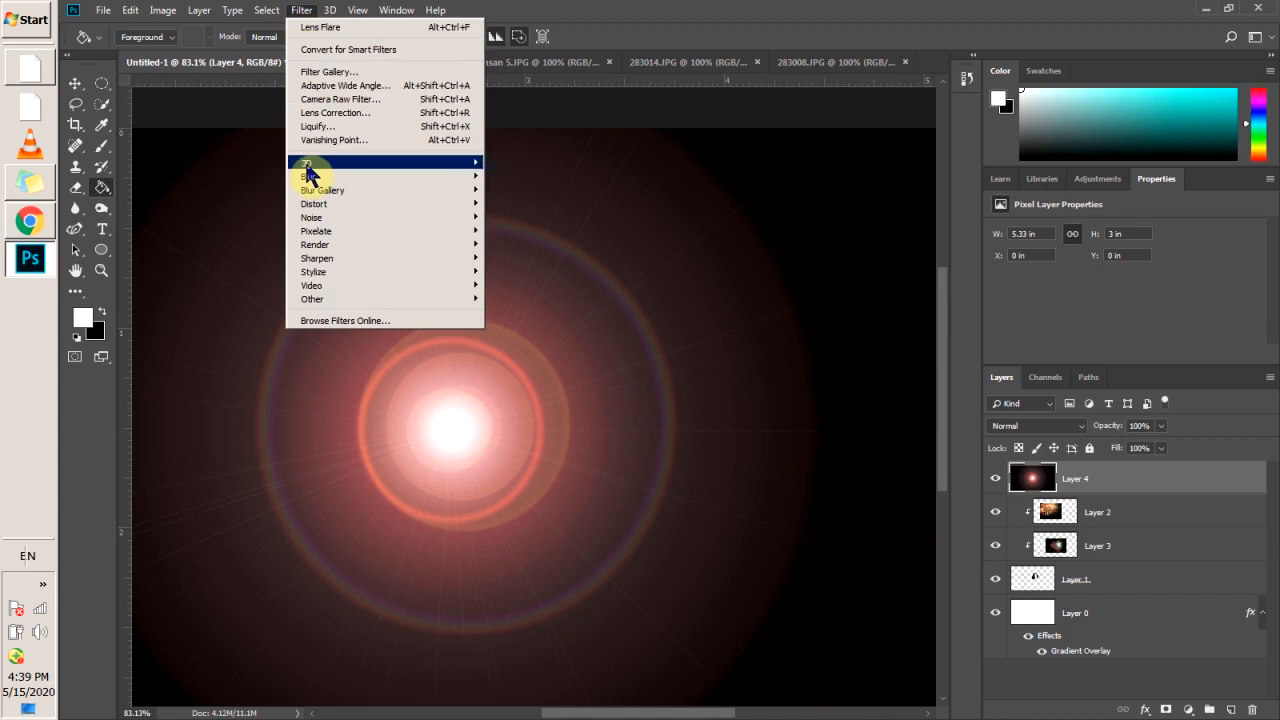
pyautogui.moveTo(453, 180)
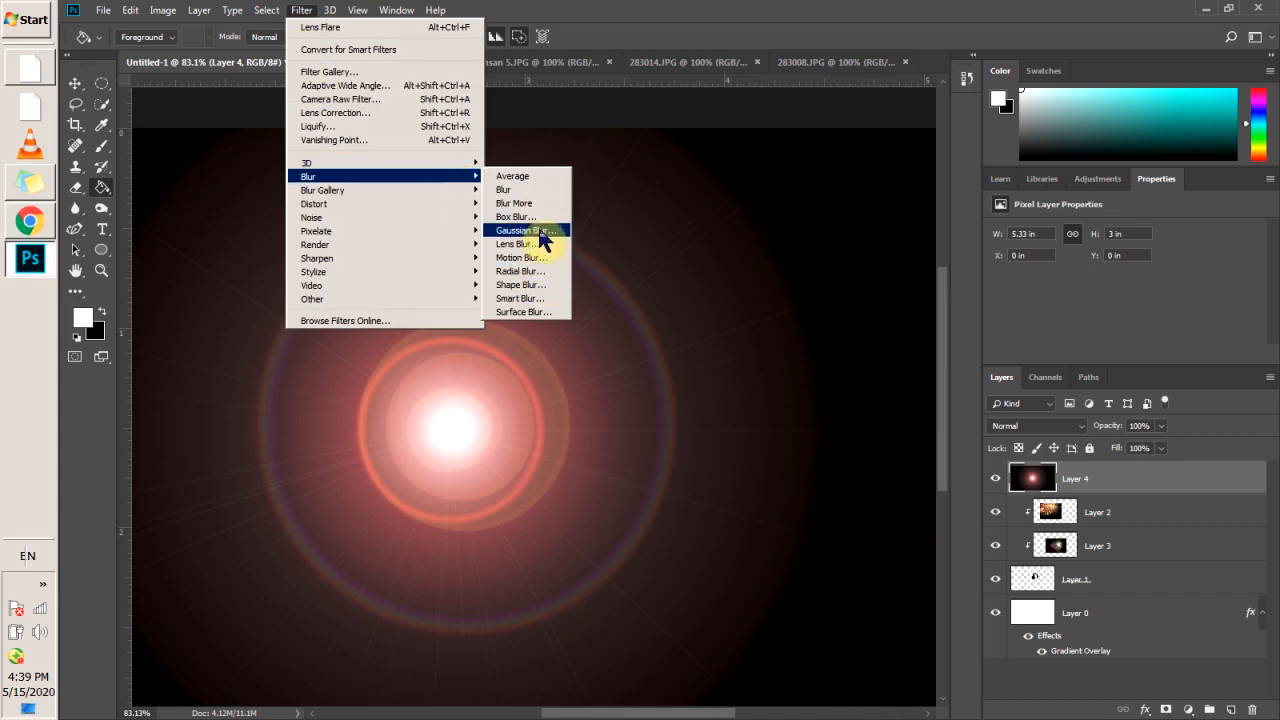
pyautogui.click(530, 231)
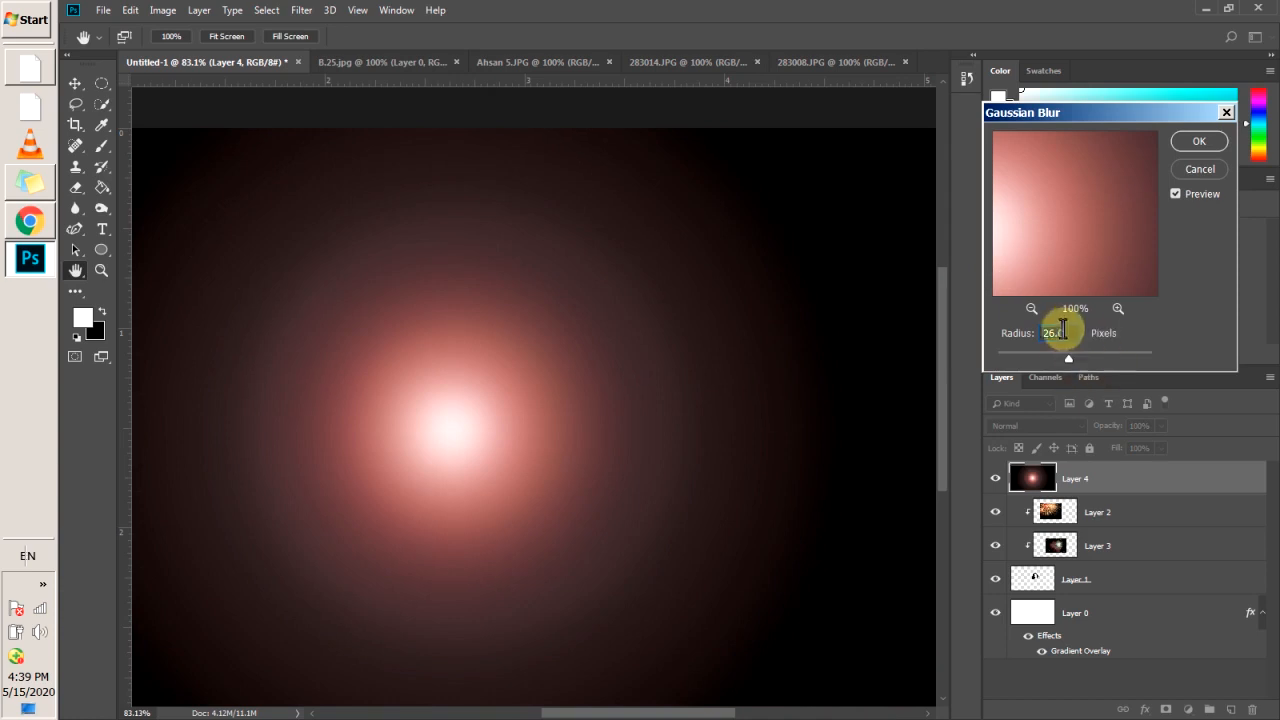
pyautogui.write('30')
pyautogui.click(1199, 143)
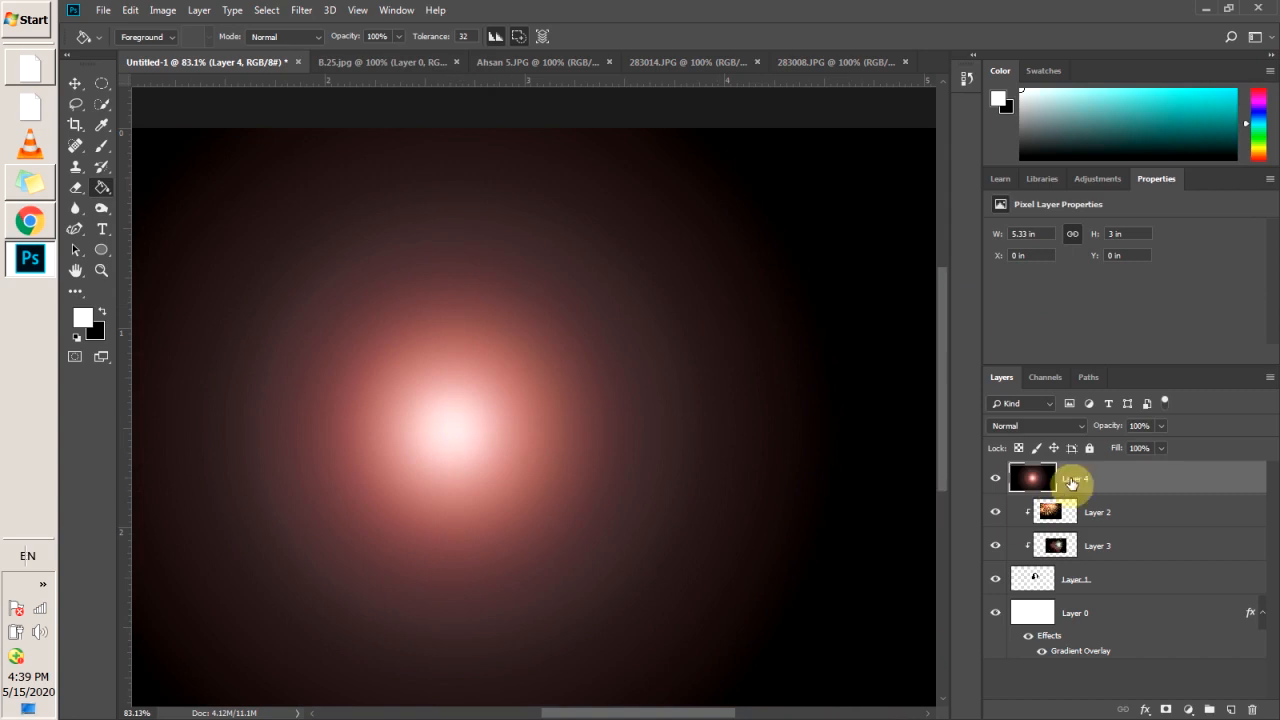
# Step: Recolour the blurred flare with Hue/Saturation, using Hue +8 and Saturation +100
pyautogui.click(163, 10)
pyautogui.moveTo(168, 152)
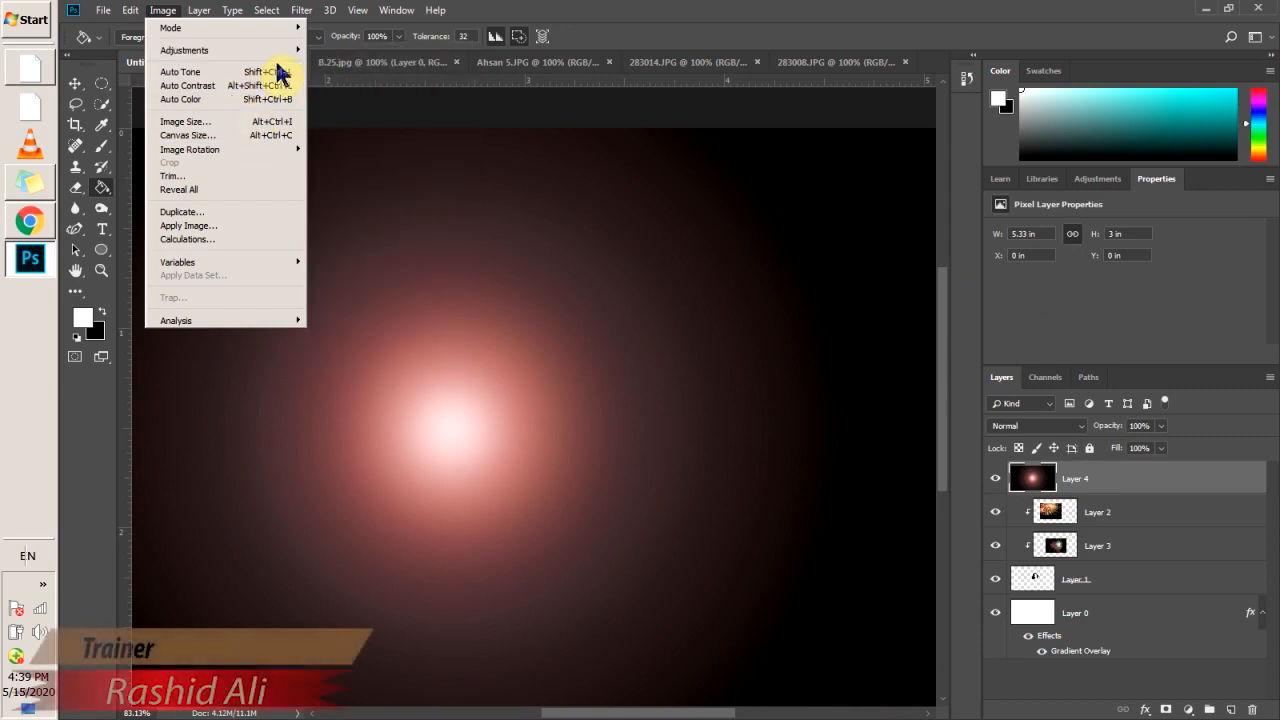
pyautogui.moveTo(270, 58)
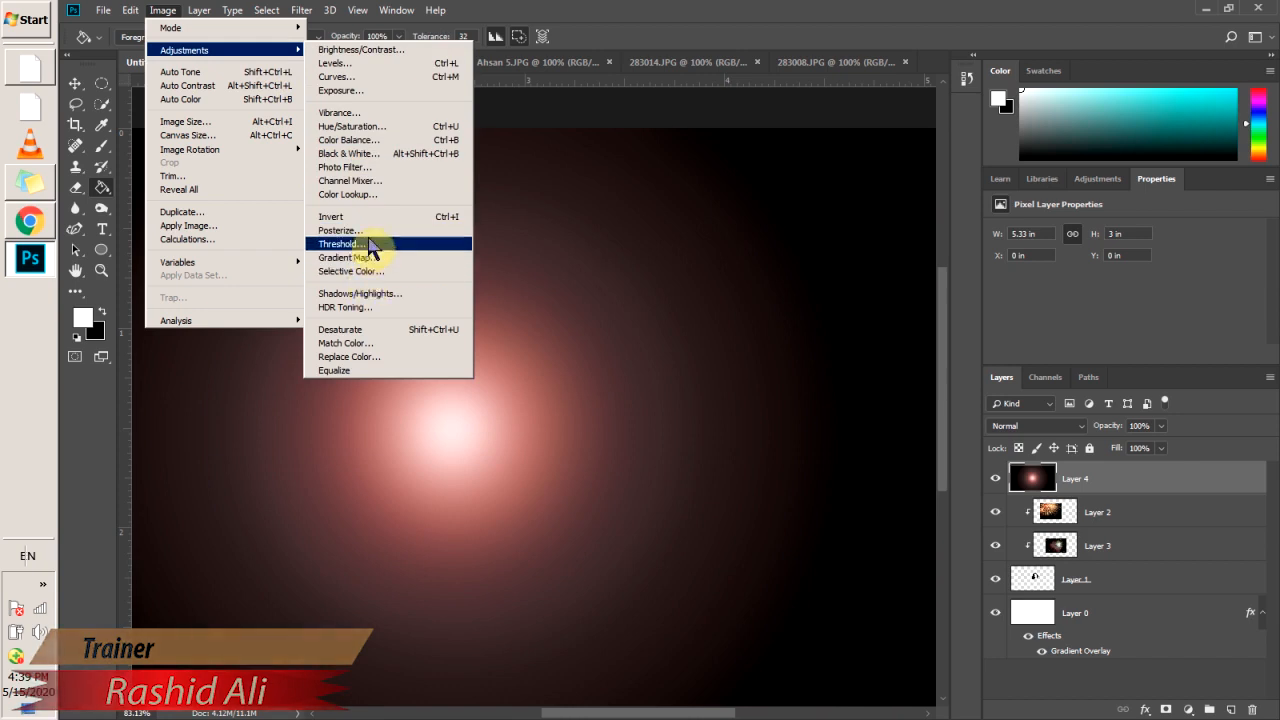
pyautogui.hotkey('ctrl', 'u')
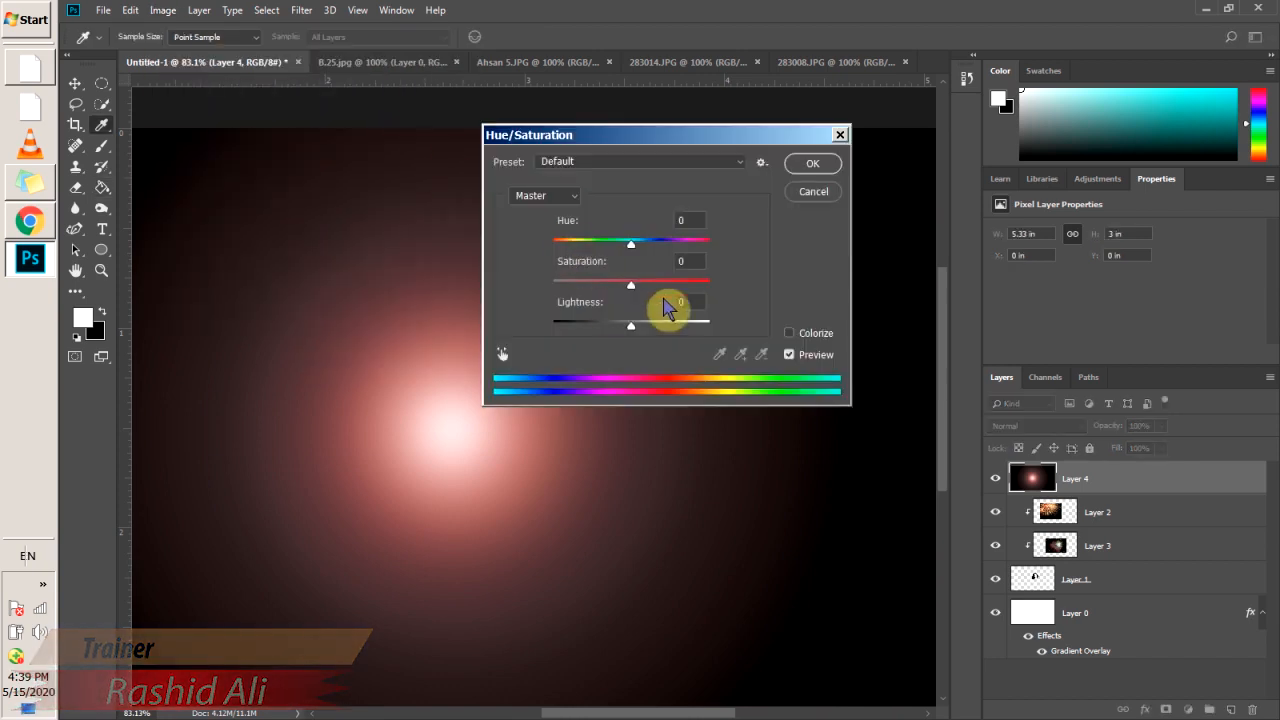
pyautogui.moveTo(633, 286); pyautogui.dragTo(710, 285)
pyautogui.moveTo(657, 245)
pyautogui.mouseDown()
pyautogui.moveTo(553, 248)
pyautogui.moveTo(638, 250)
pyautogui.mouseUp()
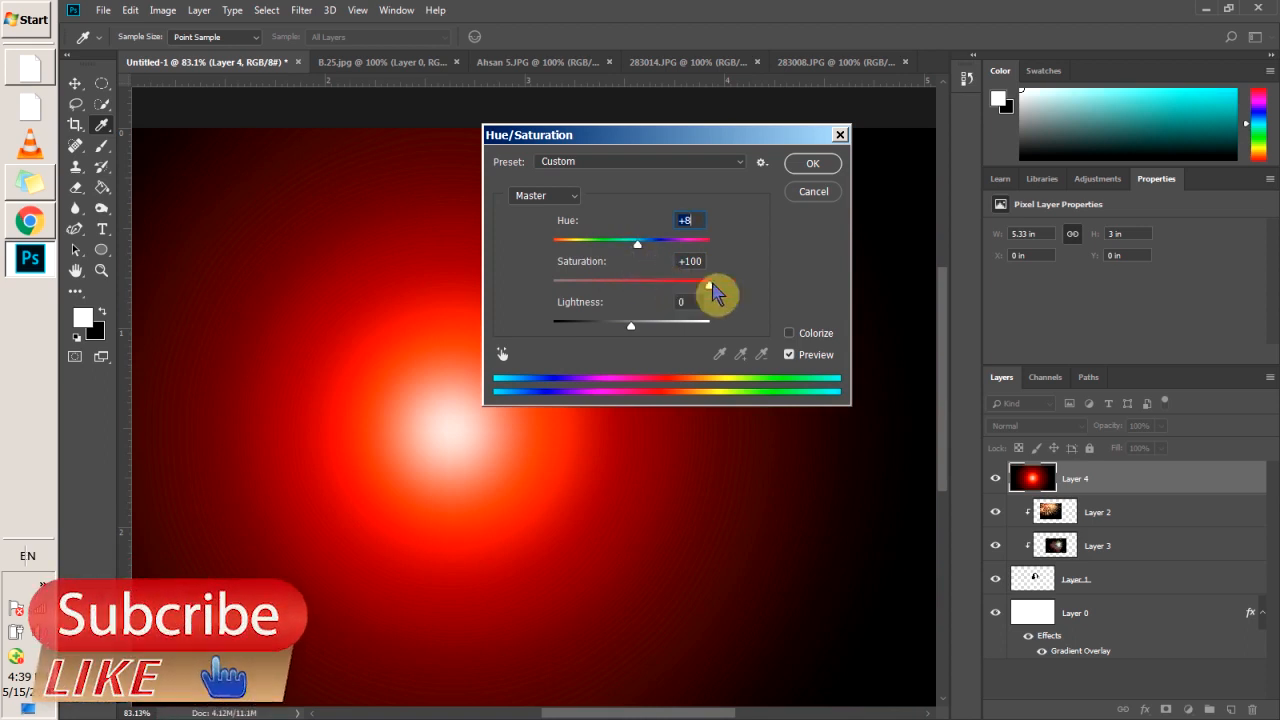
pyautogui.click(805, 163)
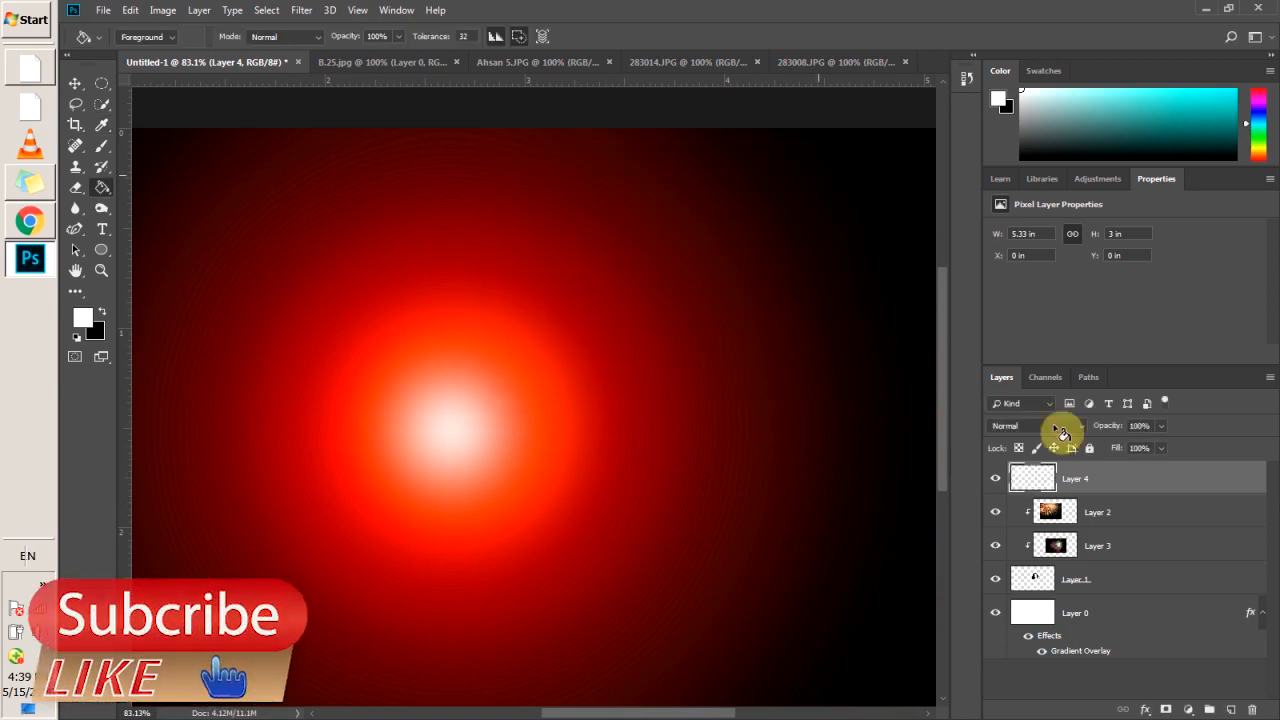
# Step: Create a clipping mask for the red flare layer so it is confined to the portrait
pyautogui.rightClick(1106, 487)
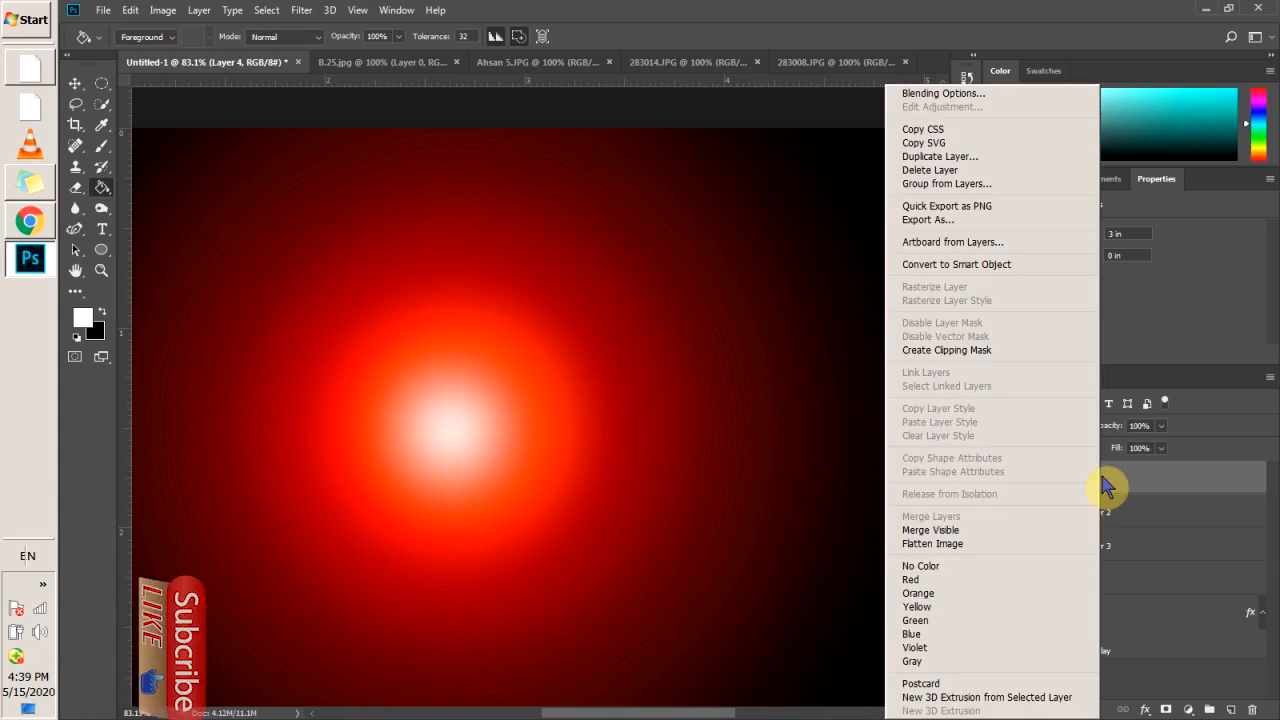
pyautogui.click(994, 350)
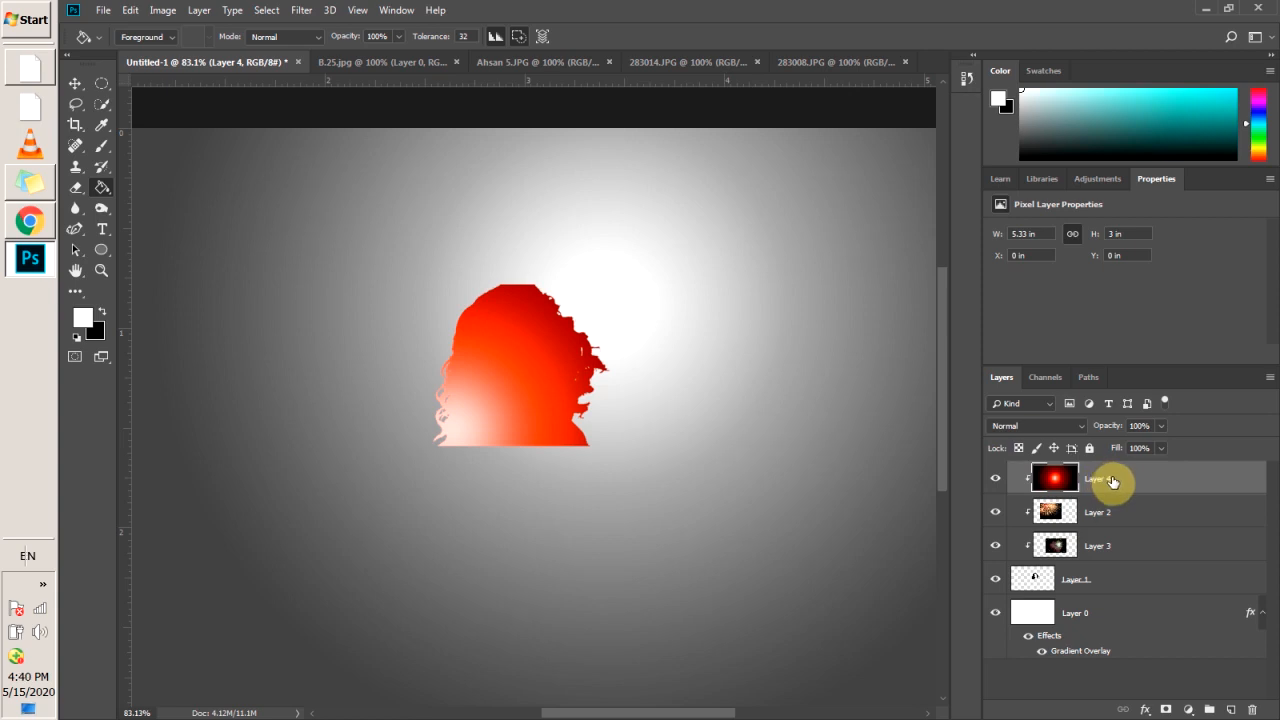
# Step: Try the clipped flare layer at 30% opacity and restore it to 100%
pyautogui.click(1161, 427)
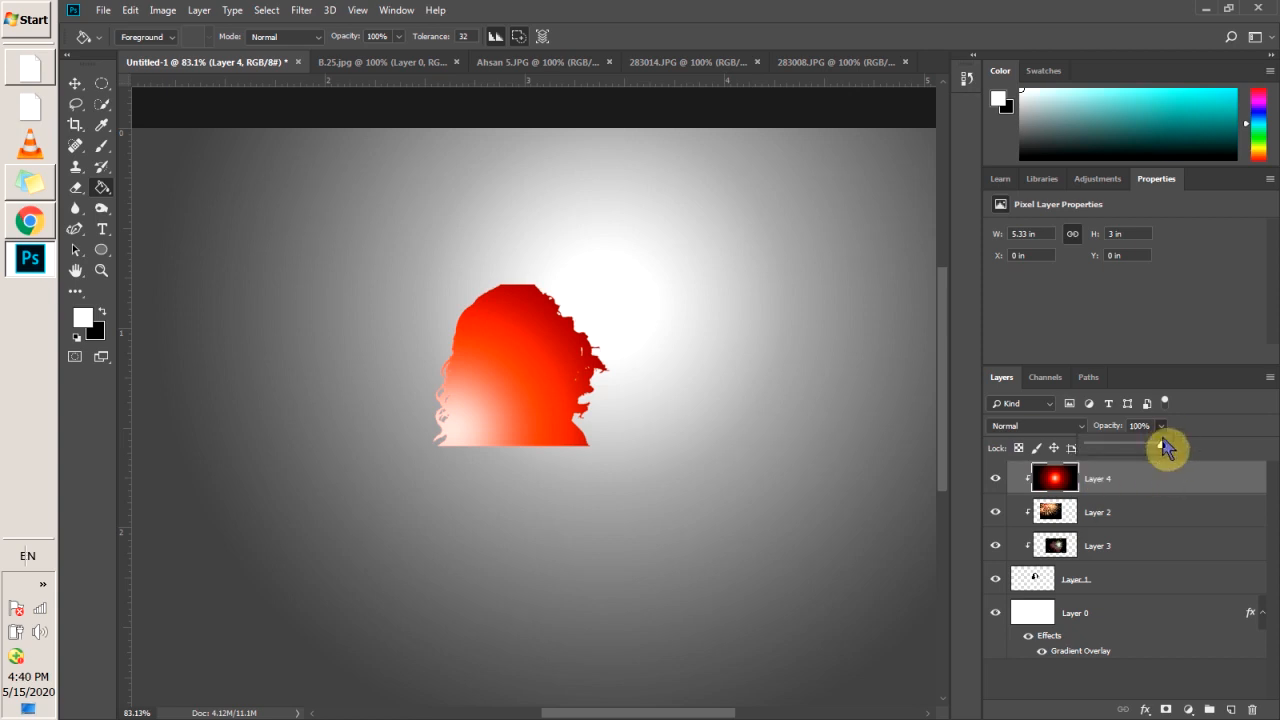
pyautogui.moveTo(1147, 455); pyautogui.dragTo(1112, 457)
pyautogui.click(1053, 479)
pyautogui.click(533, 400)
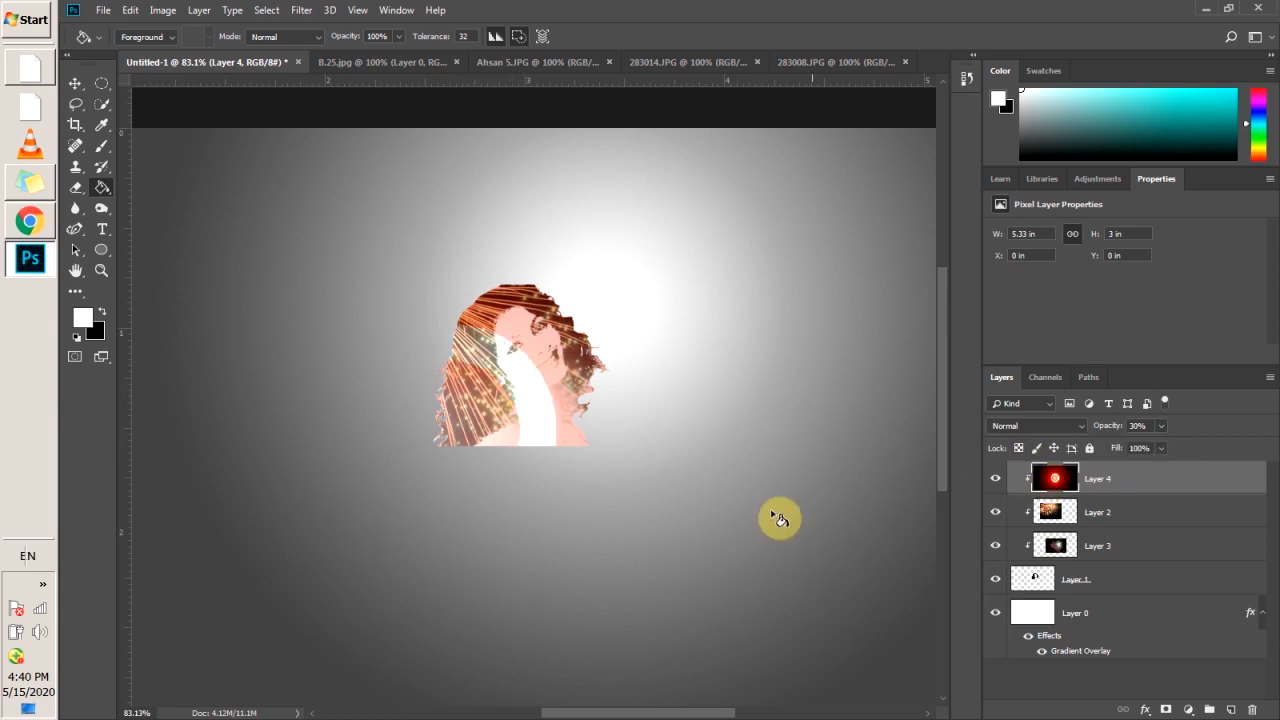
pyautogui.hotkey('ctrl', 'z')
pyautogui.click(1053, 430)
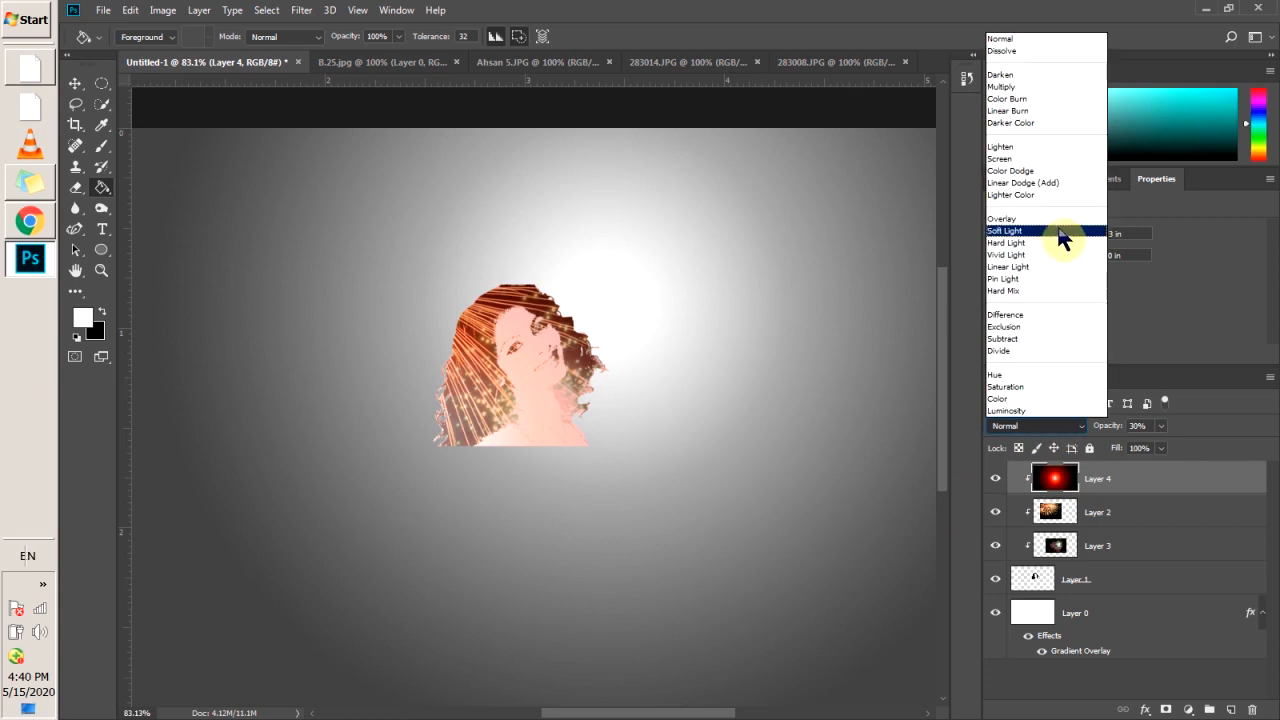
pyautogui.click(1168, 440)
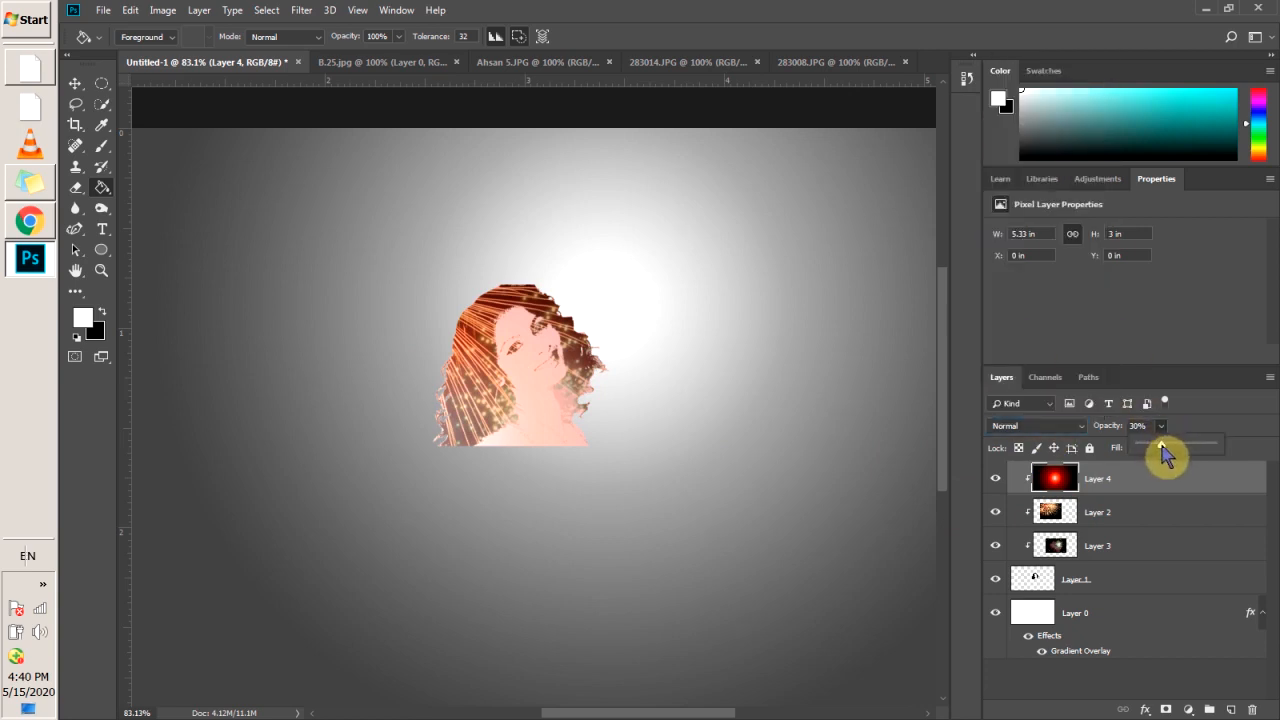
pyautogui.moveTo(1168, 455); pyautogui.dragTo(1220, 447)
# Step: Set the flare layer's blend mode to Screen and shift its glow about 0.57 in right and 0.55 in up
pyautogui.click(1050, 428)
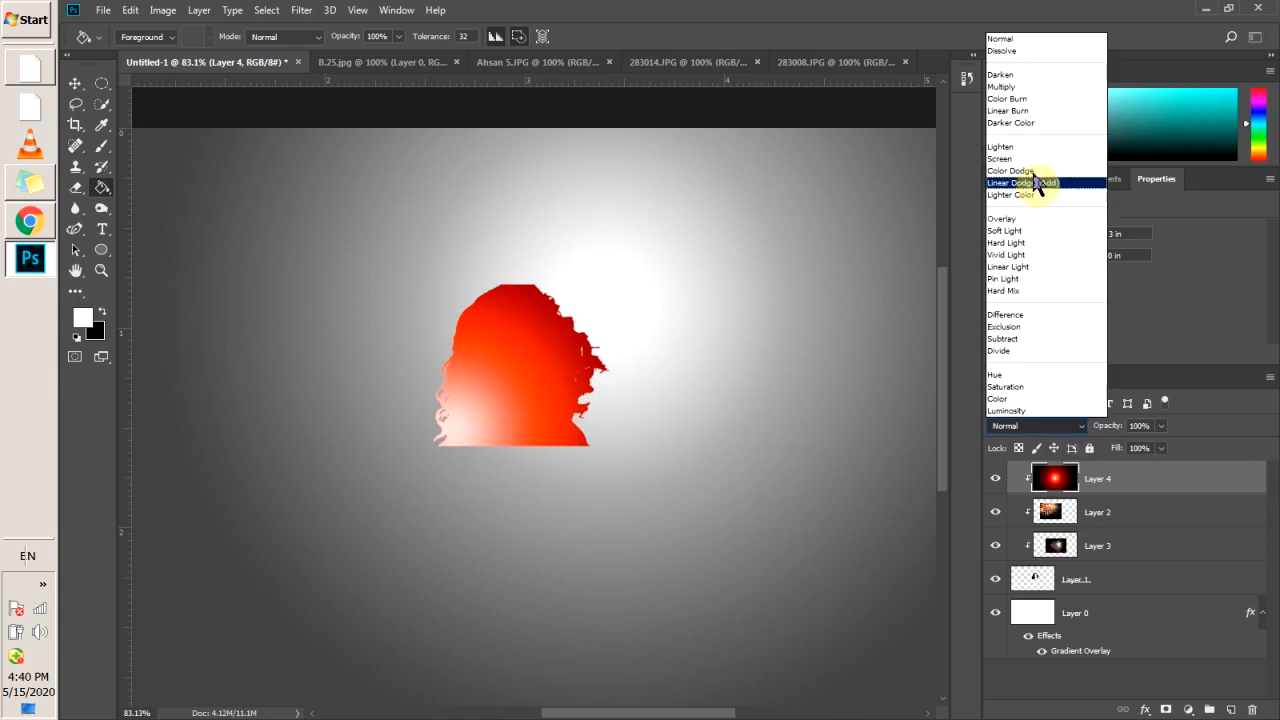
pyautogui.click(1000, 158)
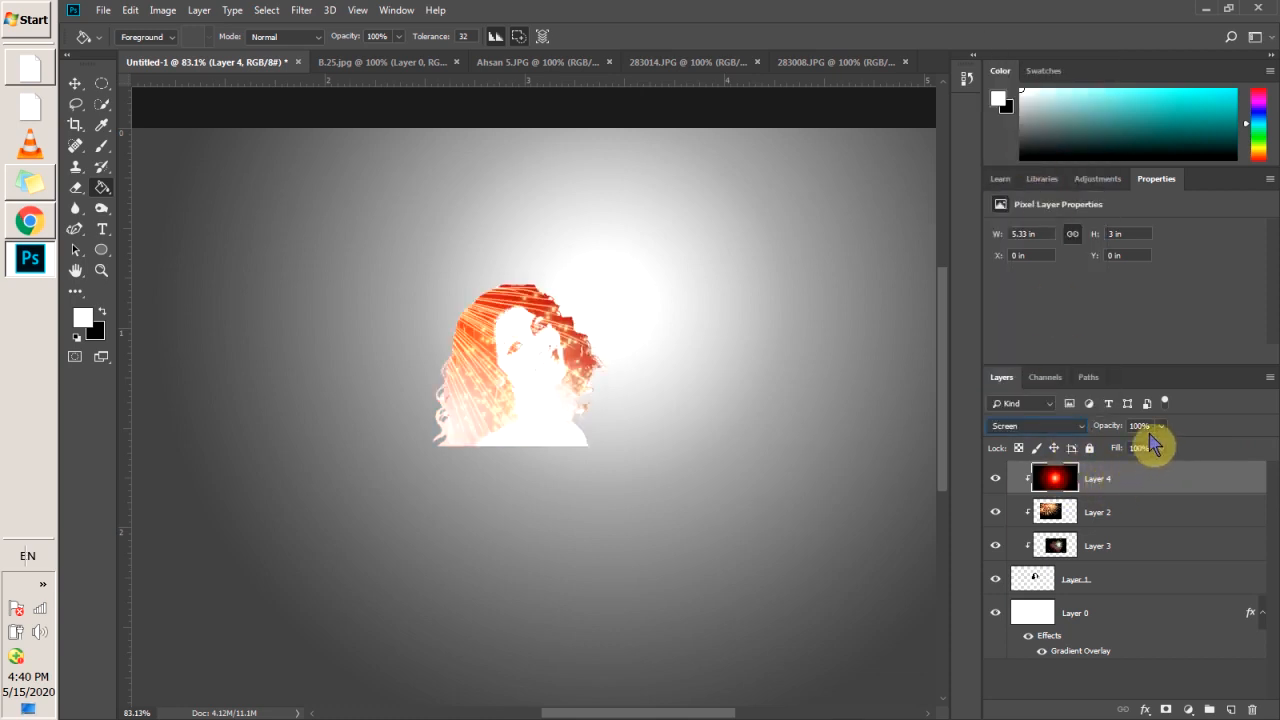
pyautogui.click(76, 84)
pyautogui.moveTo(493, 413); pyautogui.dragTo(621, 285)
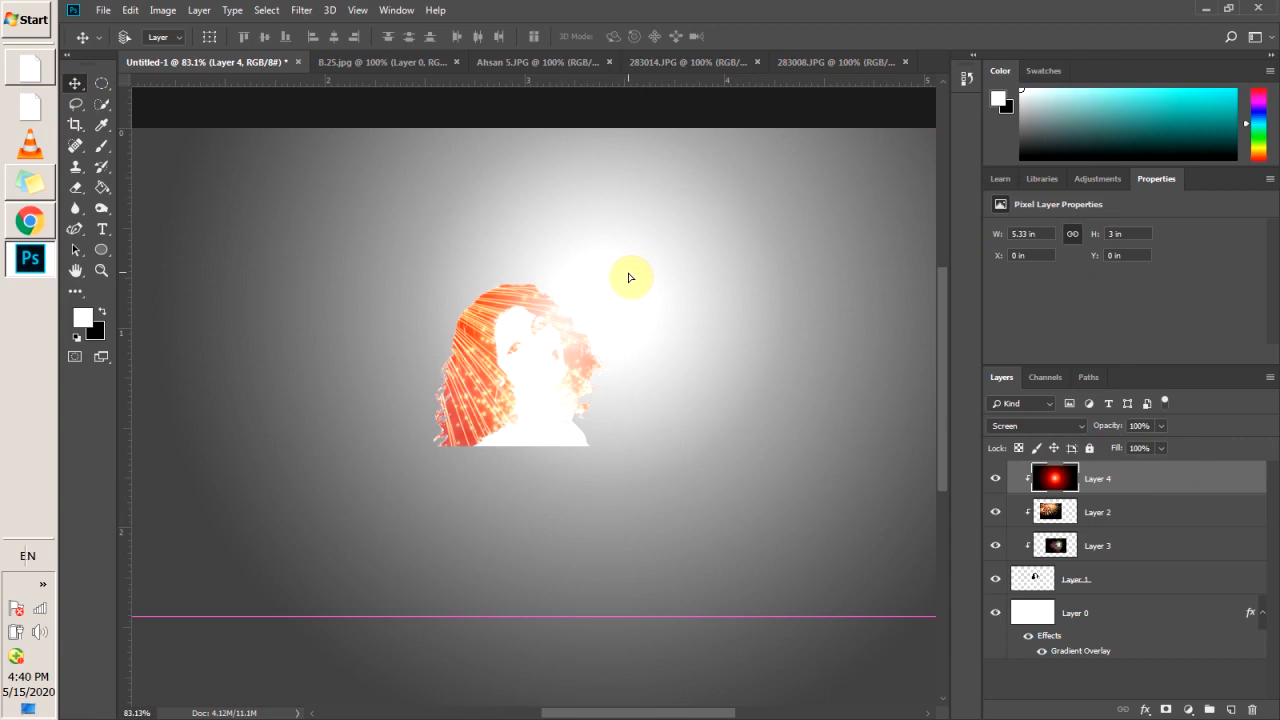
pyautogui.moveTo(629, 277); pyautogui.dragTo(630, 278)
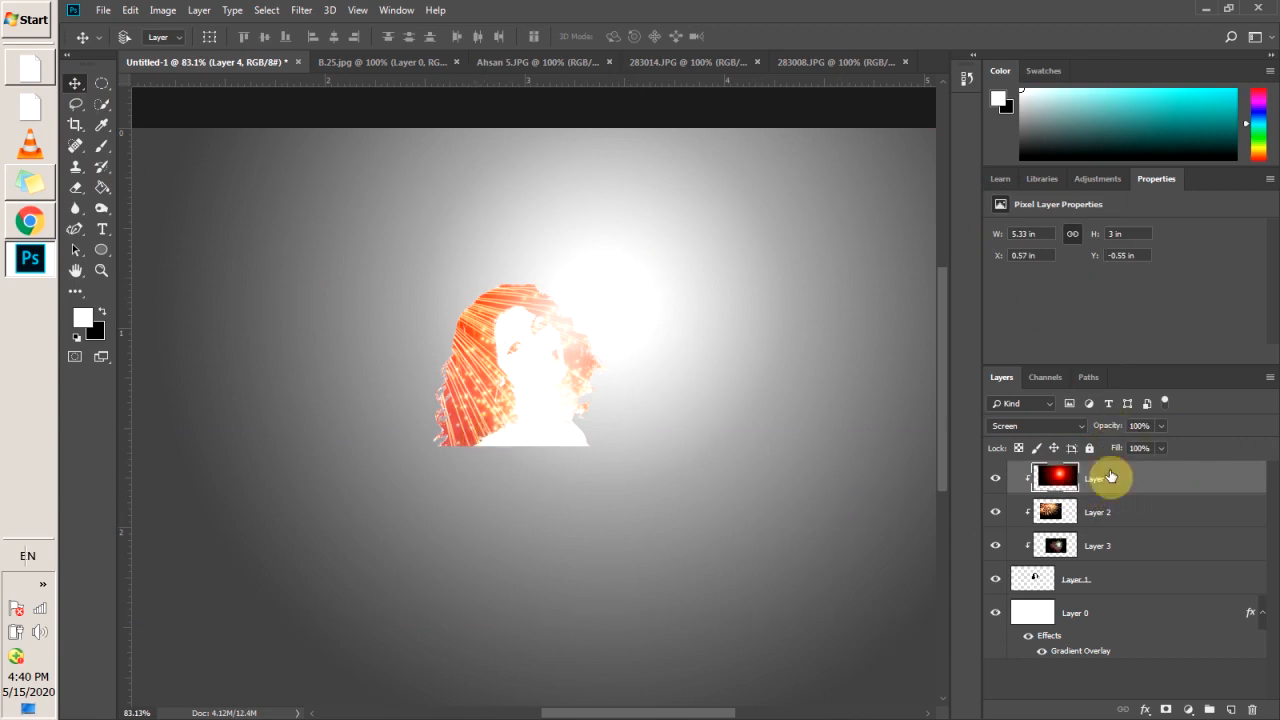
# Step: Lower the flare layer's opacity to 64%
pyautogui.moveTo(1160, 426); pyautogui.dragTo(1144, 453)
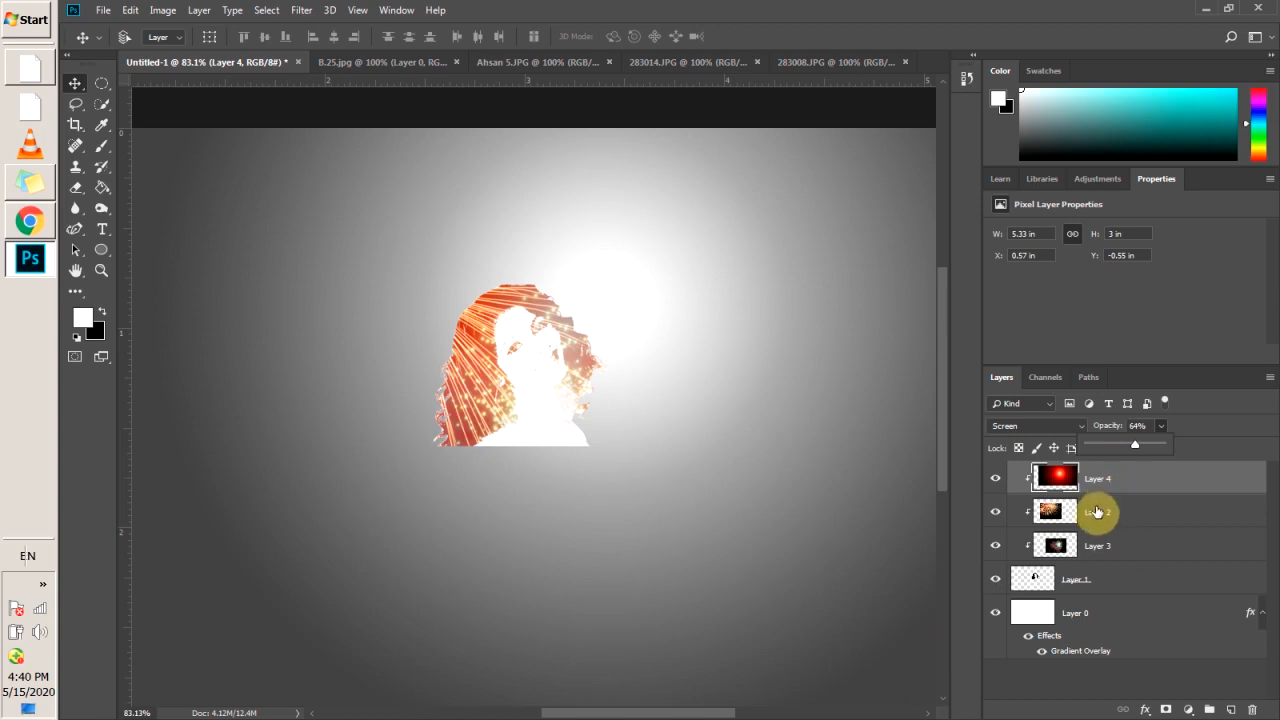
pyautogui.click(1197, 452)
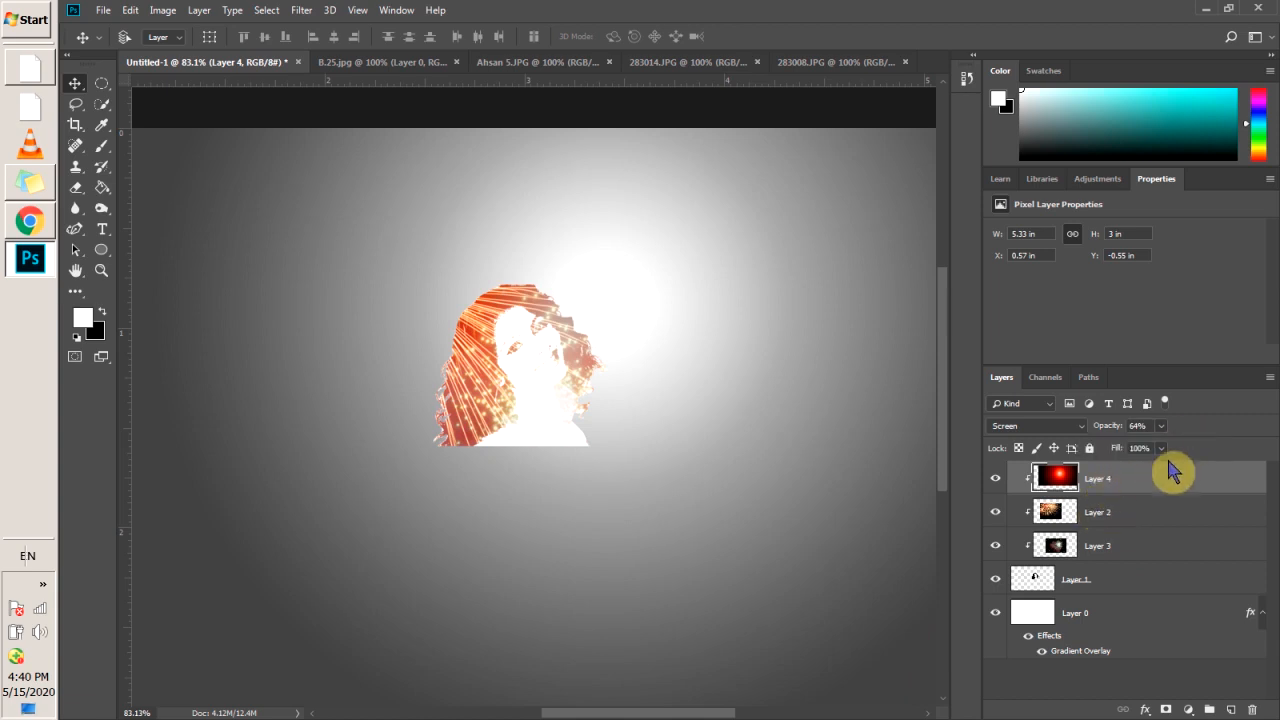
pyautogui.keyDown('shift'); pyautogui.click(1092, 589); pyautogui.keyUp('shift')
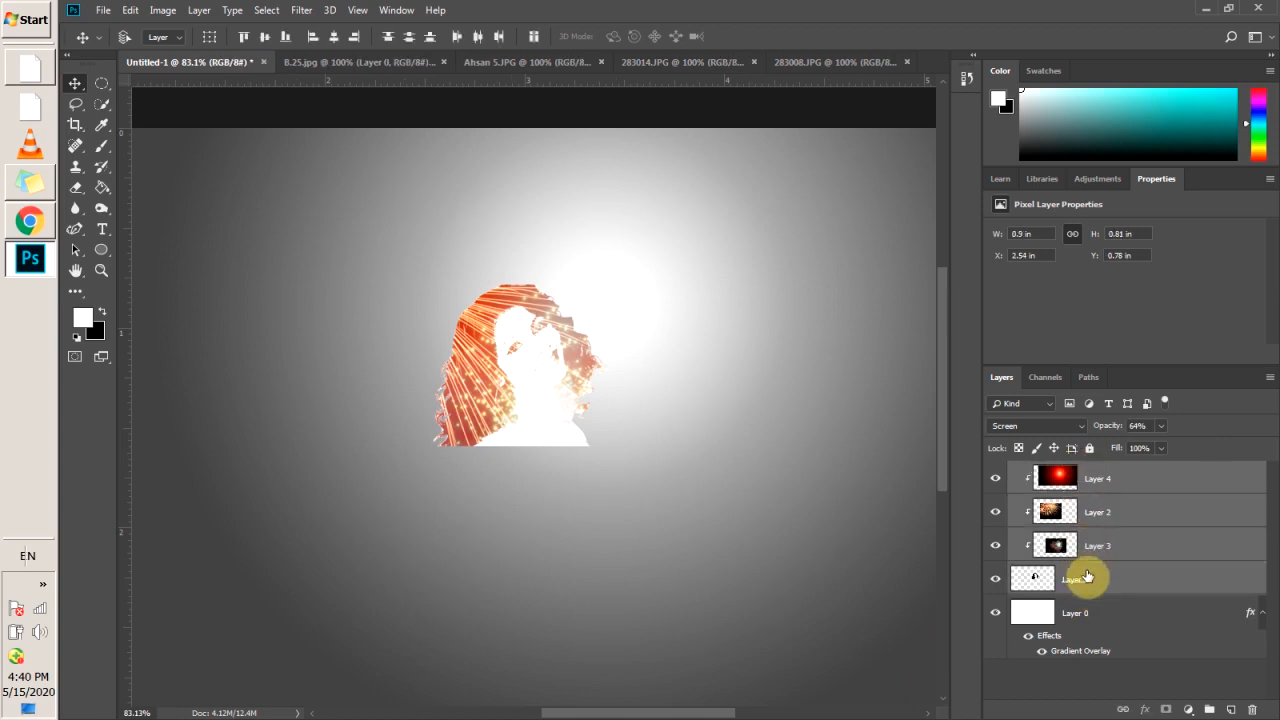
pyautogui.click(1088, 575)
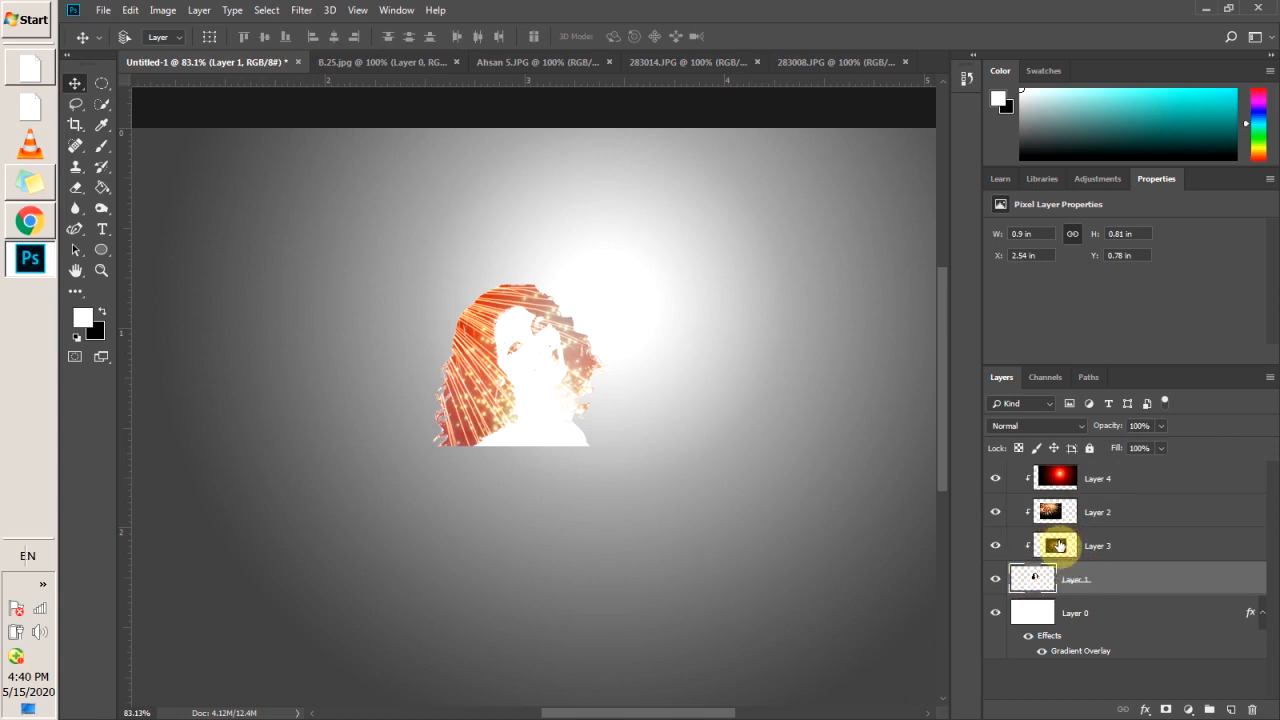
pyautogui.click(1096, 488)
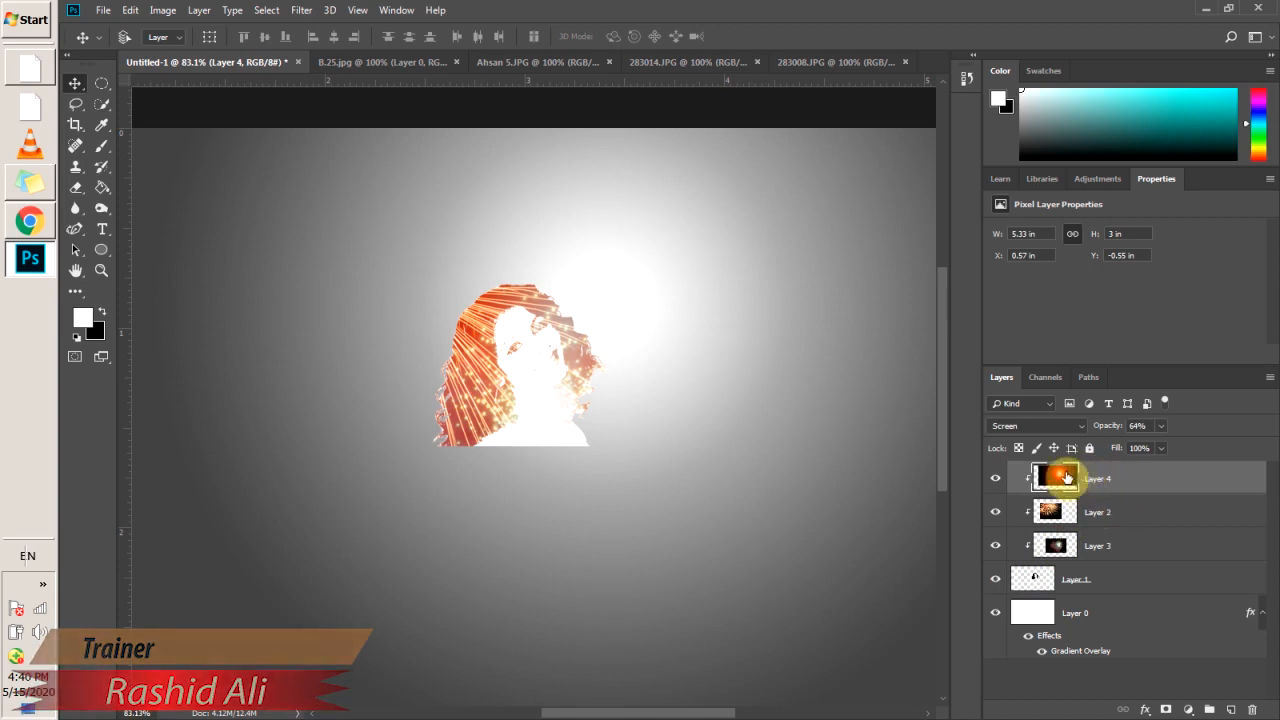
pyautogui.moveTo(1085, 480)
pyautogui.mouseDown()
pyautogui.moveTo(1089, 566)
pyautogui.moveTo(1089, 472)
pyautogui.mouseUp()
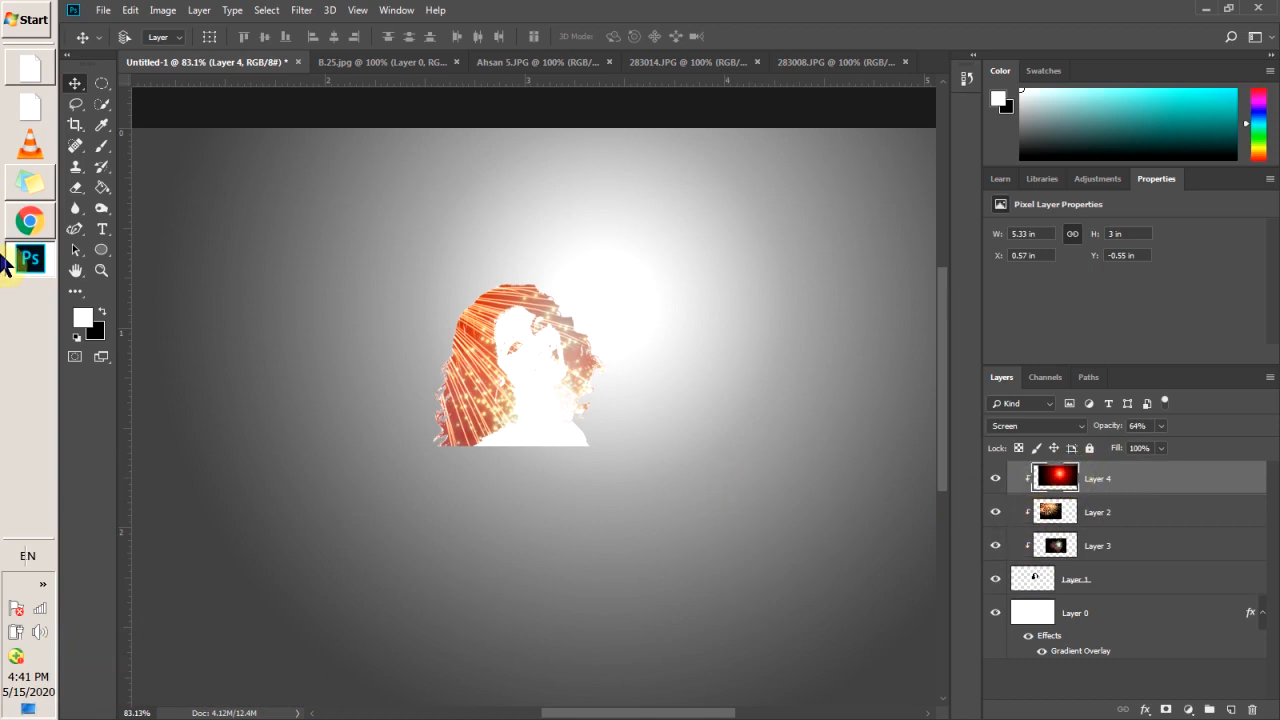
# Step: Add a text layer reading "LOGO TEXT" just below the portrait
pyautogui.click(102, 229)
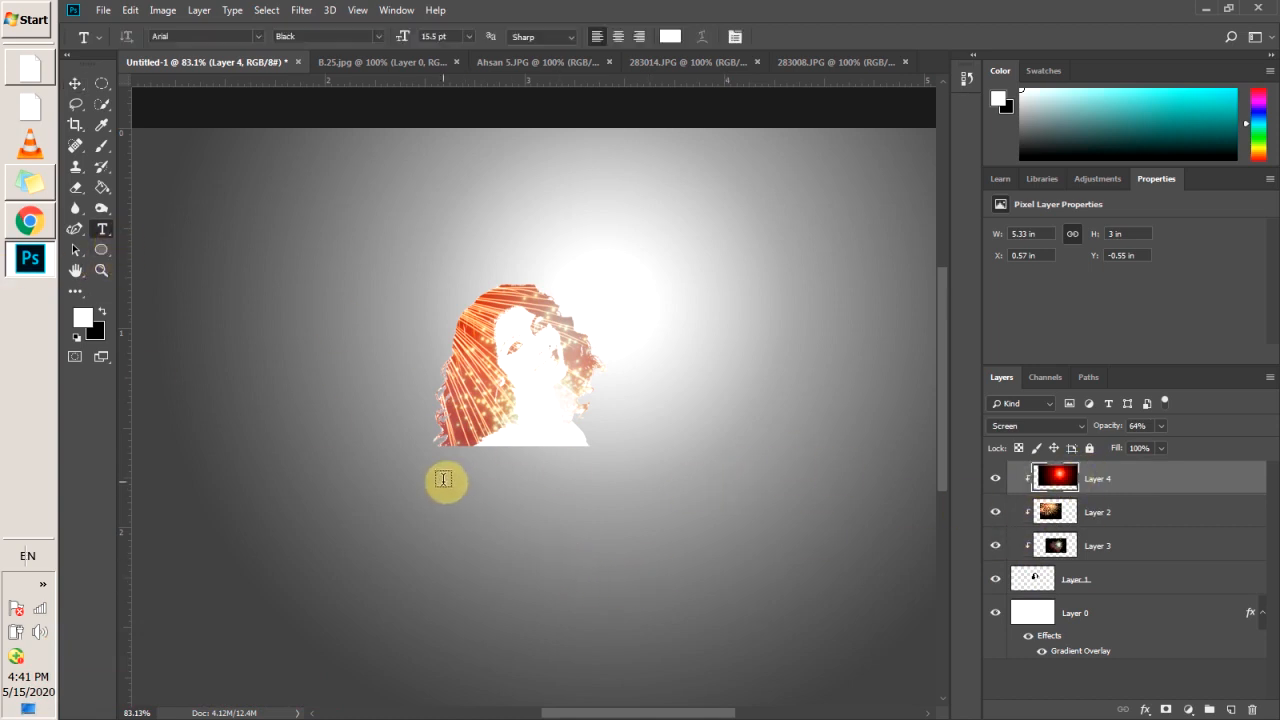
pyautogui.click(444, 480)
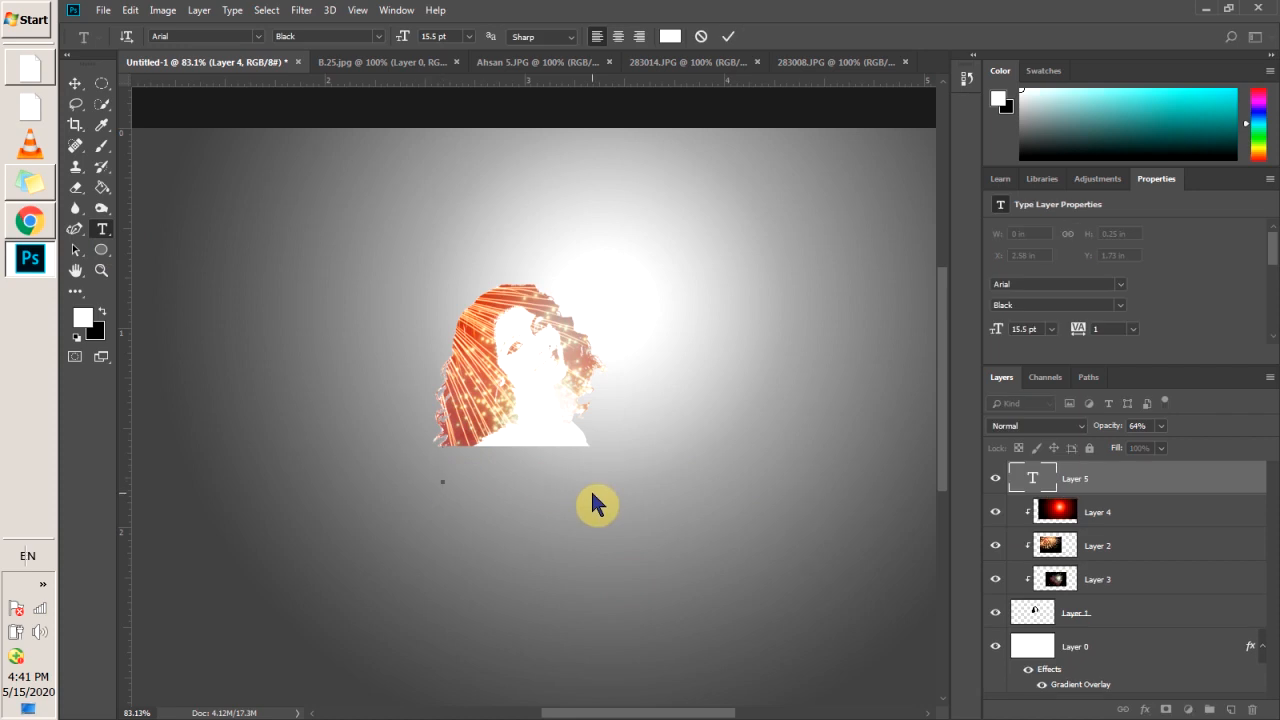
pyautogui.write('Logo')
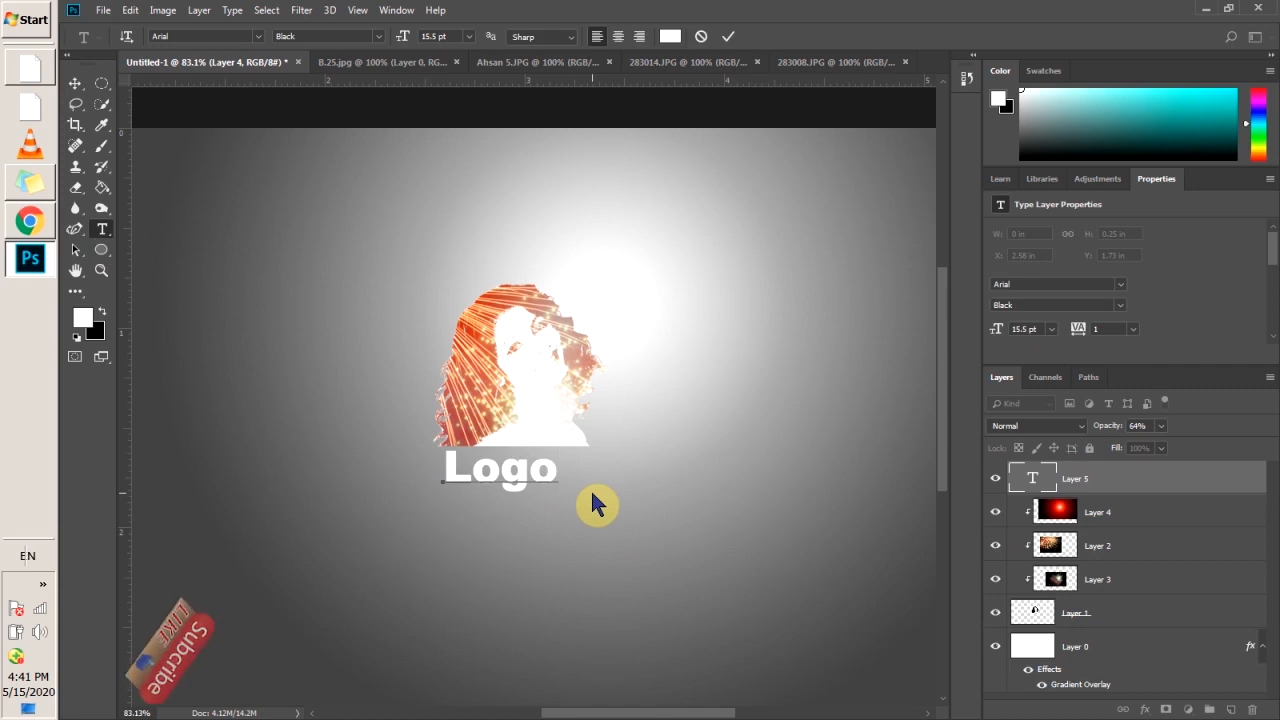
pyautogui.write(' text Display He')
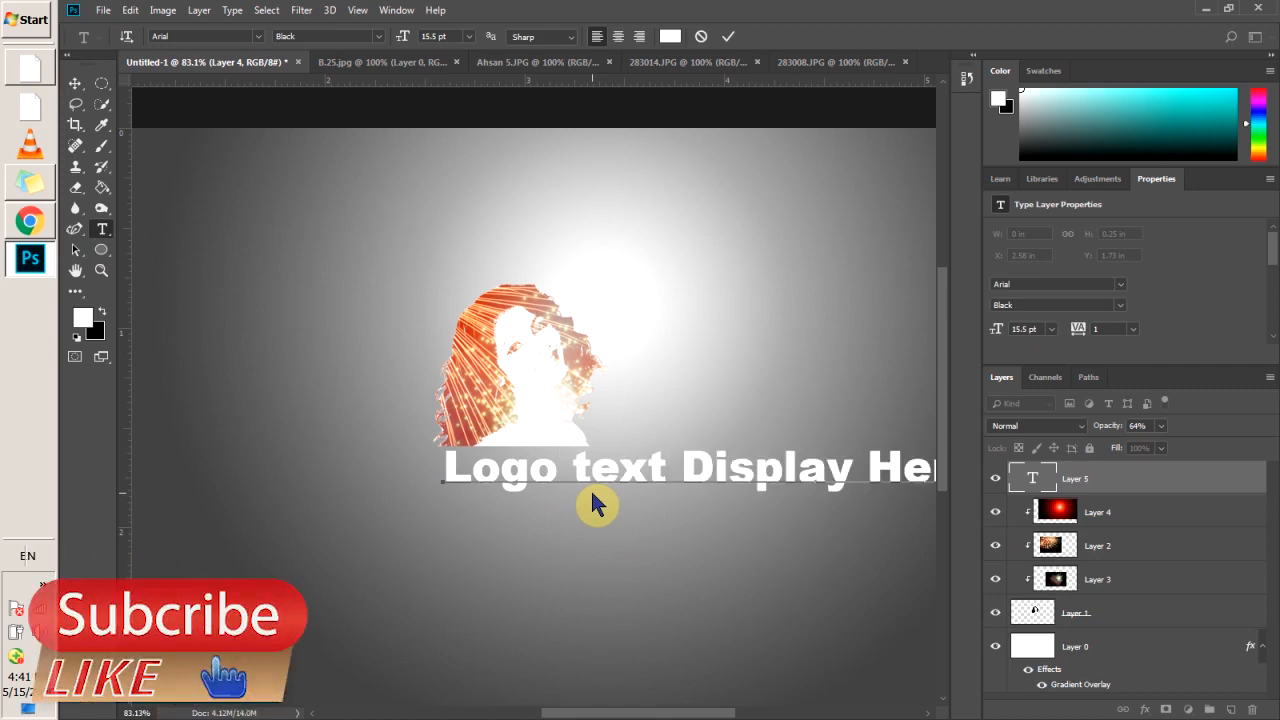
pyautogui.press('BackSpace')
pyautogui.press('BackSpace')
pyautogui.press('BackSpace')
pyautogui.press('BackSpace')
pyautogui.press('BackSpace')
pyautogui.press('BackSpace')
pyautogui.press('BackSpace')
pyautogui.press('BackSpace')
pyautogui.press('BackSpace')
pyautogui.press('BackSpace')
pyautogui.press('BackSpace')
pyautogui.press('BackSpace')
pyautogui.press('BackSpace')
pyautogui.press('BackSpace')
pyautogui.press('BackSpace')
pyautogui.press('BackSpace')
pyautogui.press('BackSpace')
pyautogui.press('BackSpace')
pyautogui.press('BackSpace')
pyautogui.press('BackSpace')
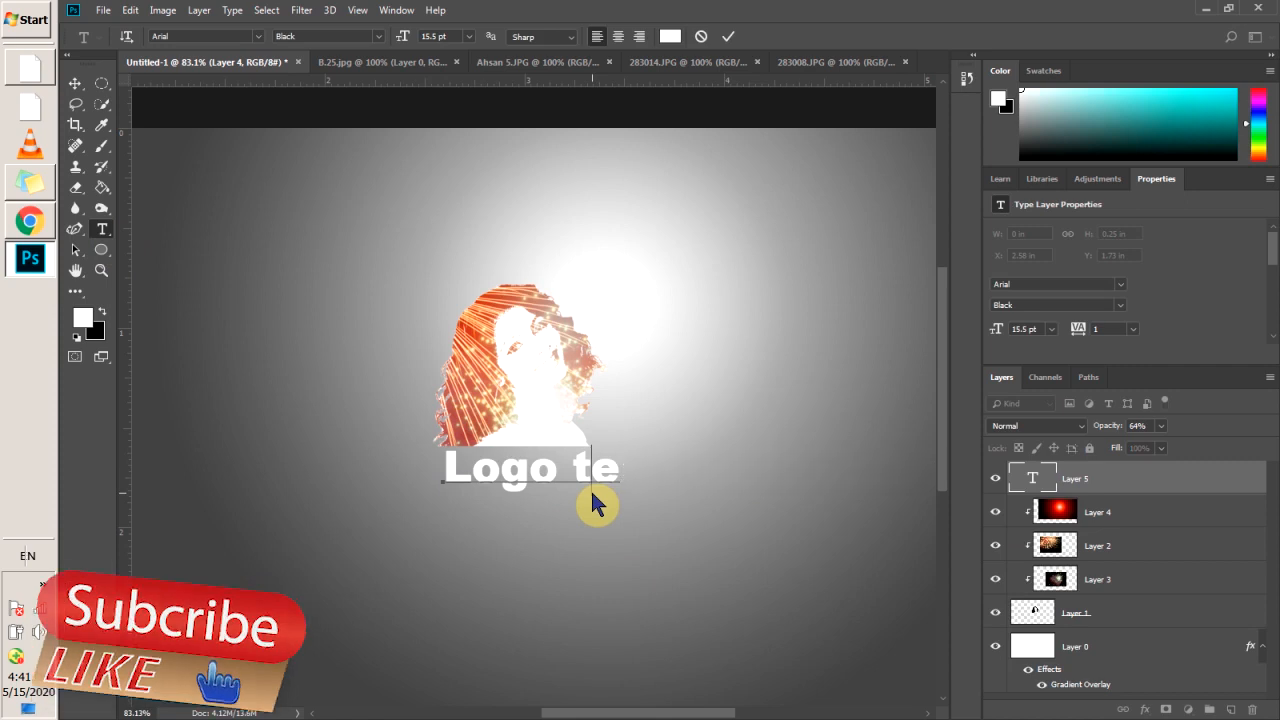
pyautogui.write('LOGO TEXT')
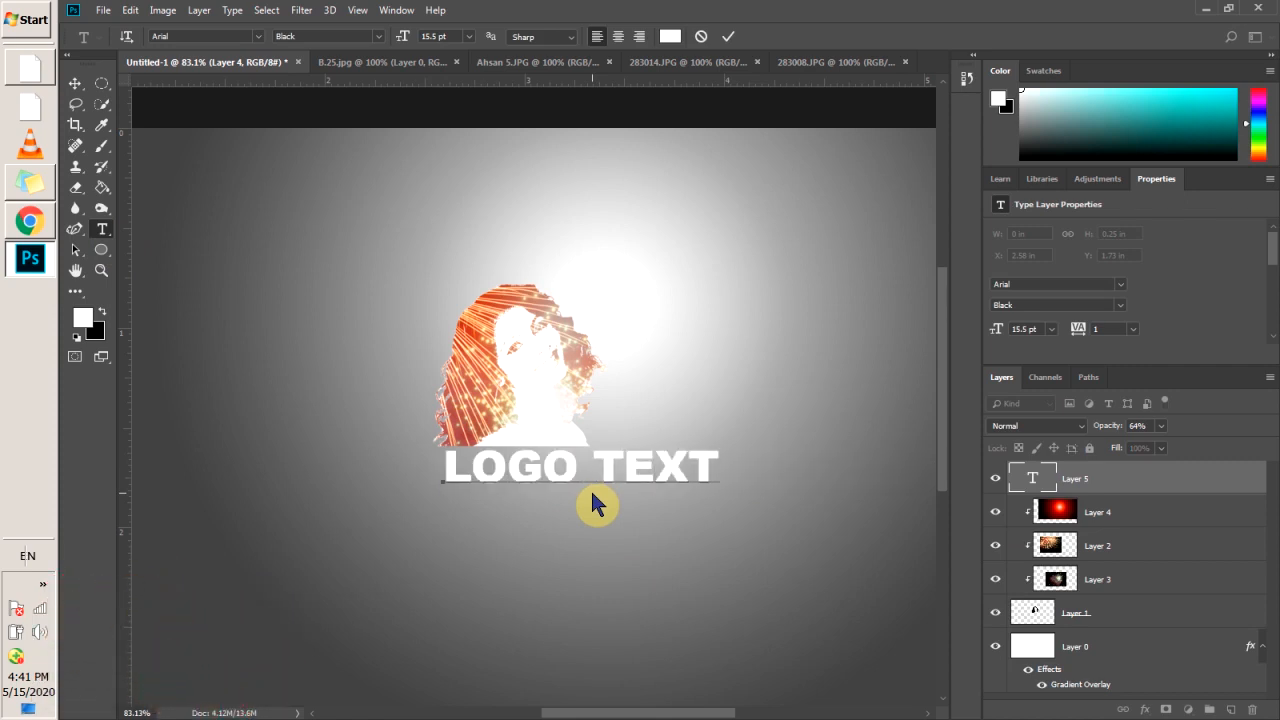
# Step: Set the font of the whole "LOGO TEXT" line to Brush Script Std
pyautogui.hotkey('ctrl', 'a')
pyautogui.click(262, 36)
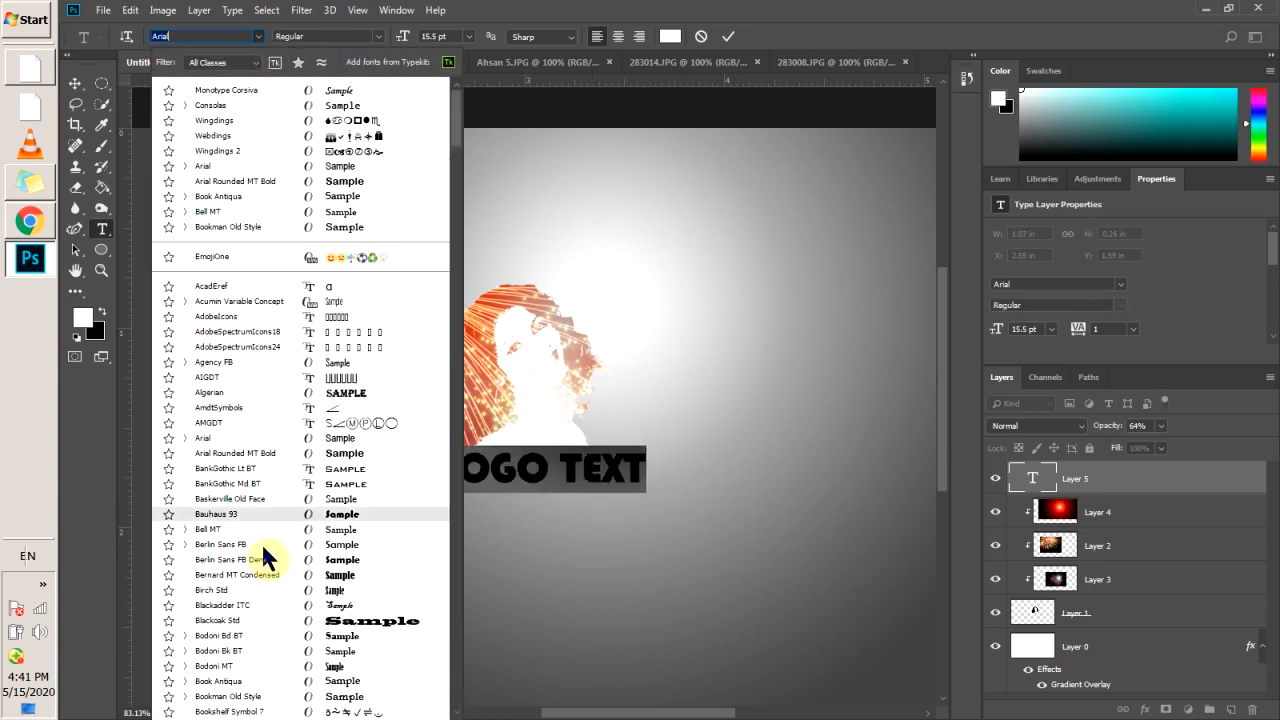
pyautogui.scroll(-1, 261, 558)
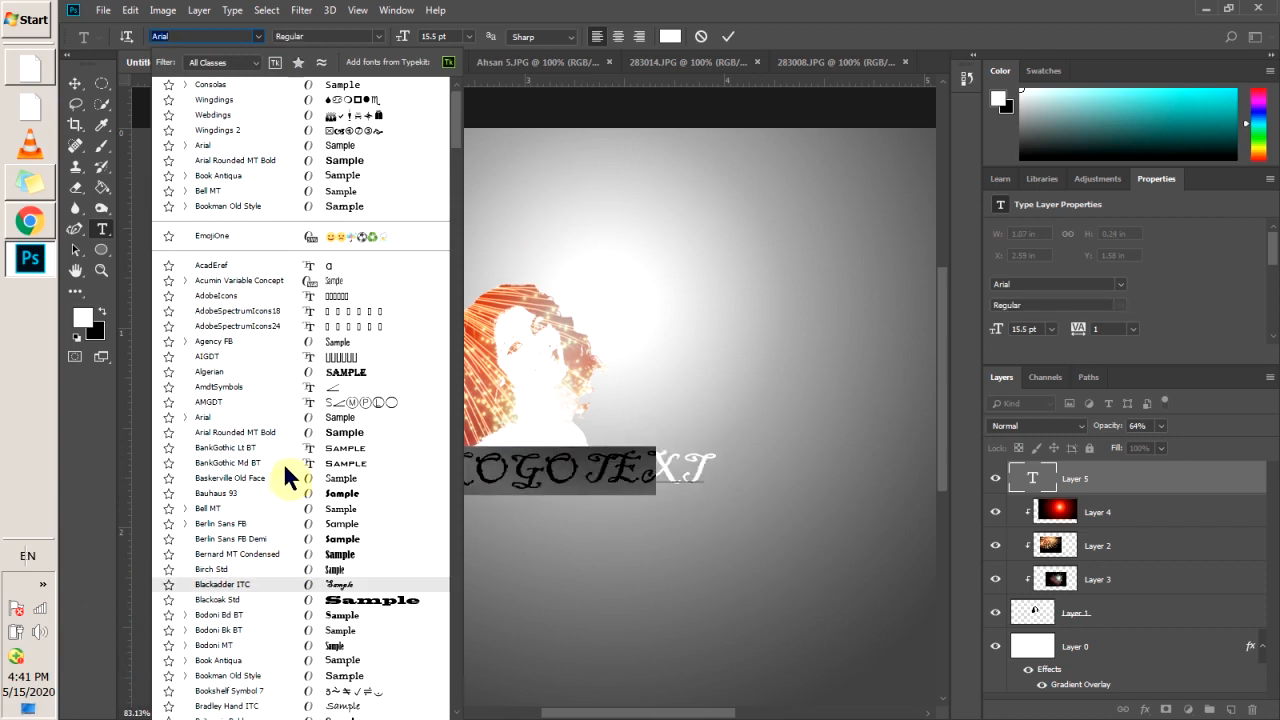
pyautogui.scroll(1, 283, 452)
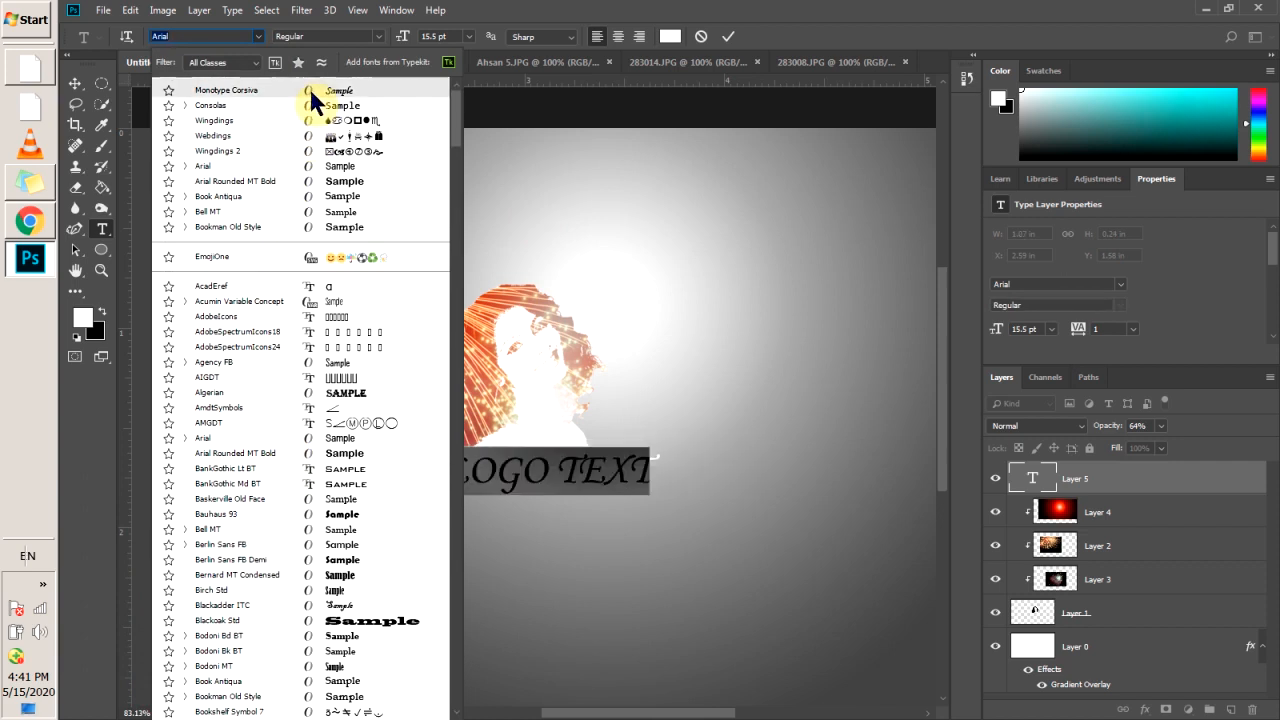
pyautogui.scroll(-3, 300, 420)
pyautogui.scroll(-4, 312, 489)
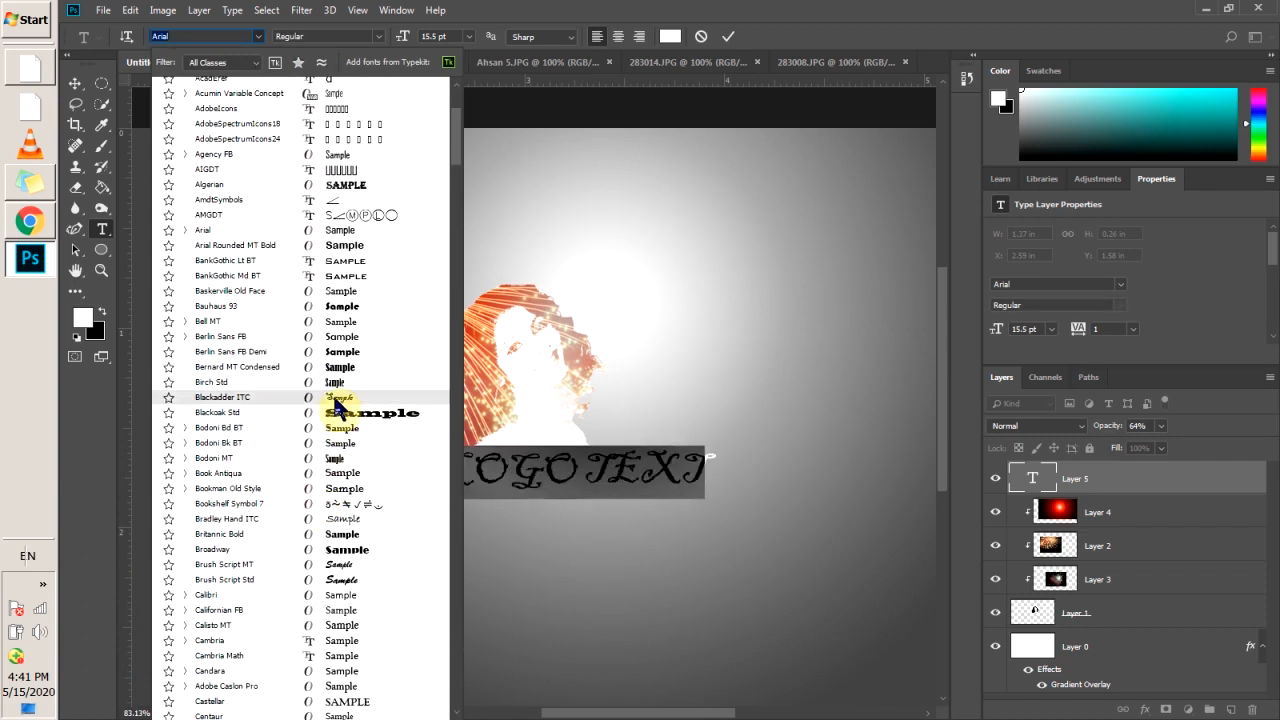
pyautogui.click(340, 580)
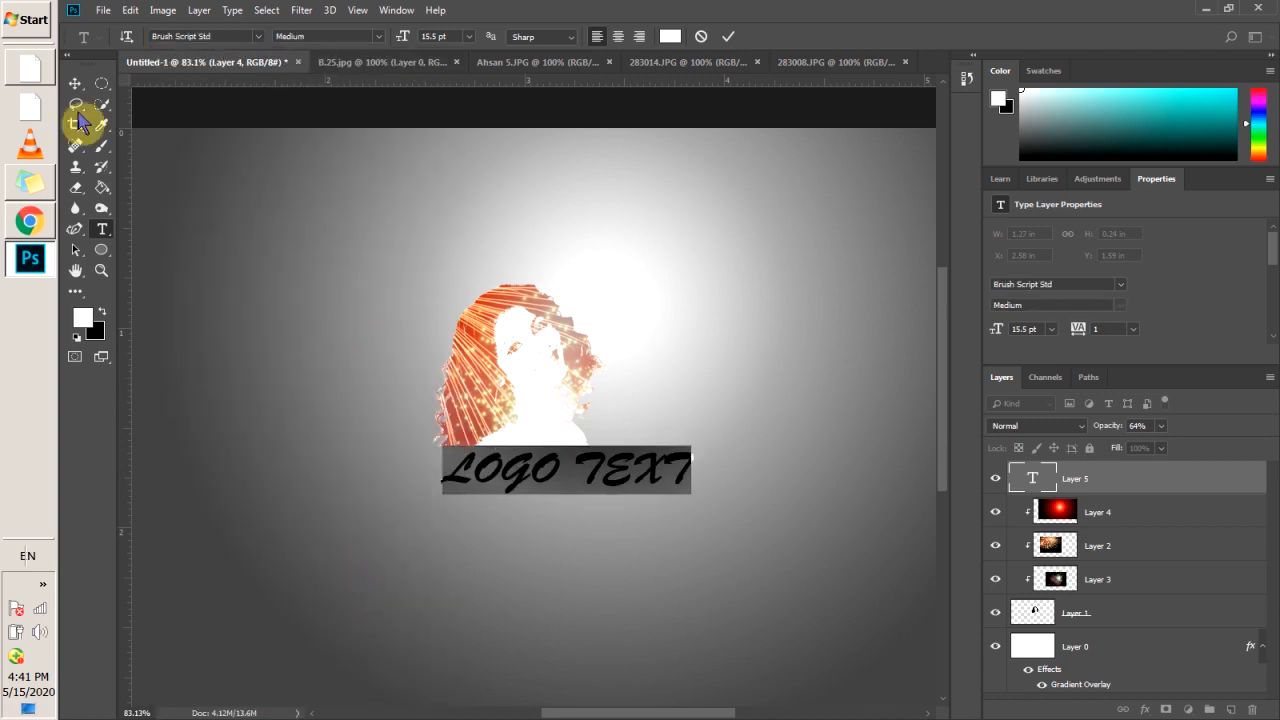
# Step: Scale the logo text to about 39% and centre it beneath the portrait, applying the transform
pyautogui.click(75, 84)
pyautogui.hotkey('ctrl', 't')
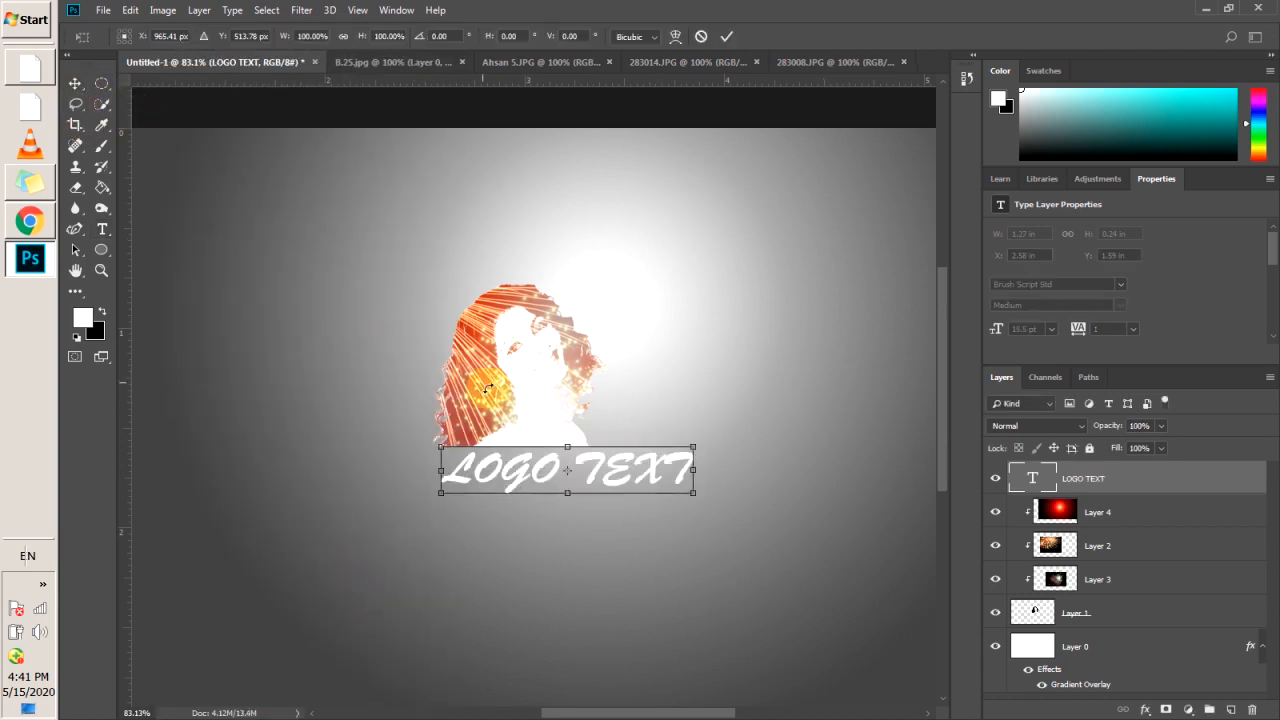
pyautogui.moveTo(693, 492); pyautogui.dragTo(545, 466)
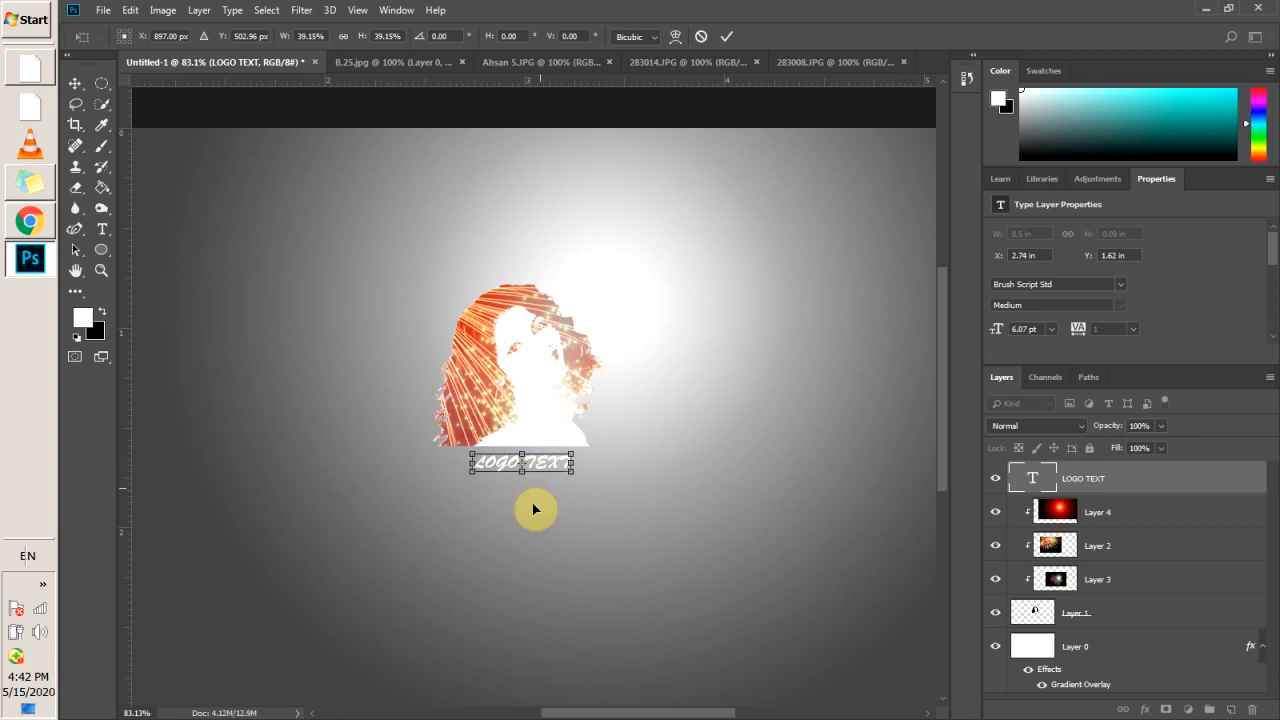
pyautogui.click(75, 84)
pyautogui.click(597, 275)
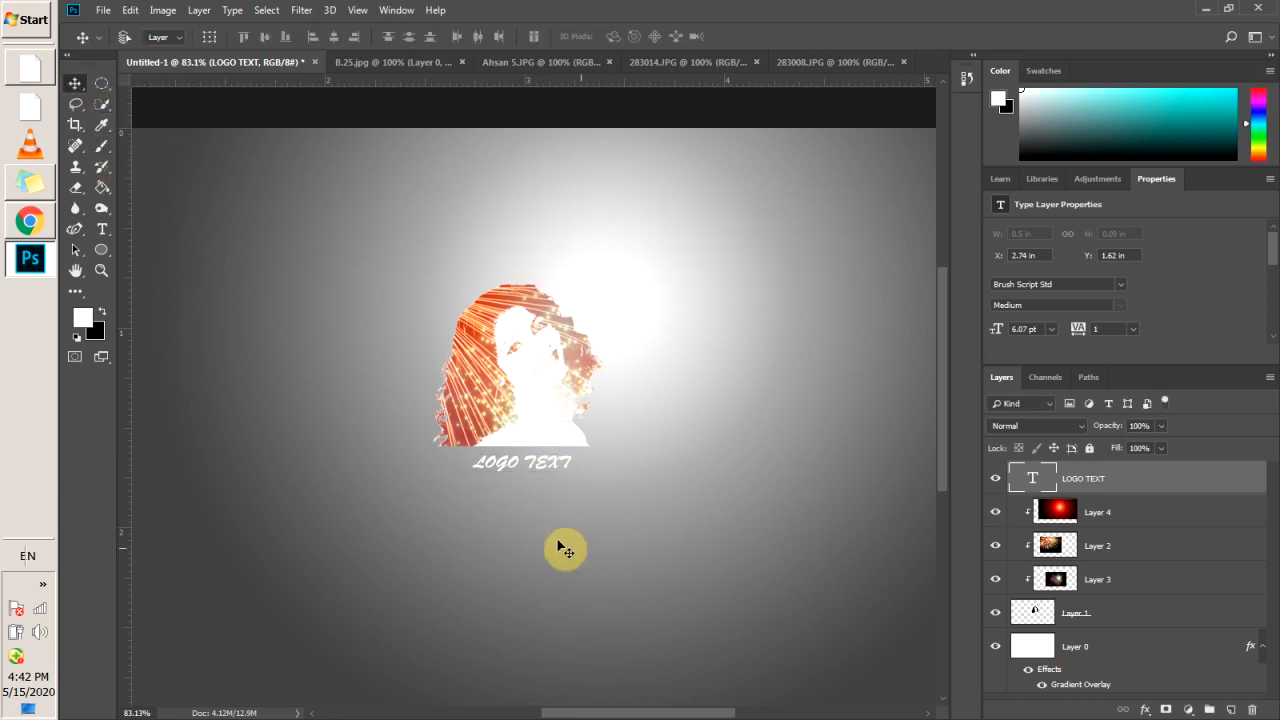
# Step: Change the logo text's colour to black (000000)
pyautogui.click(102, 229)
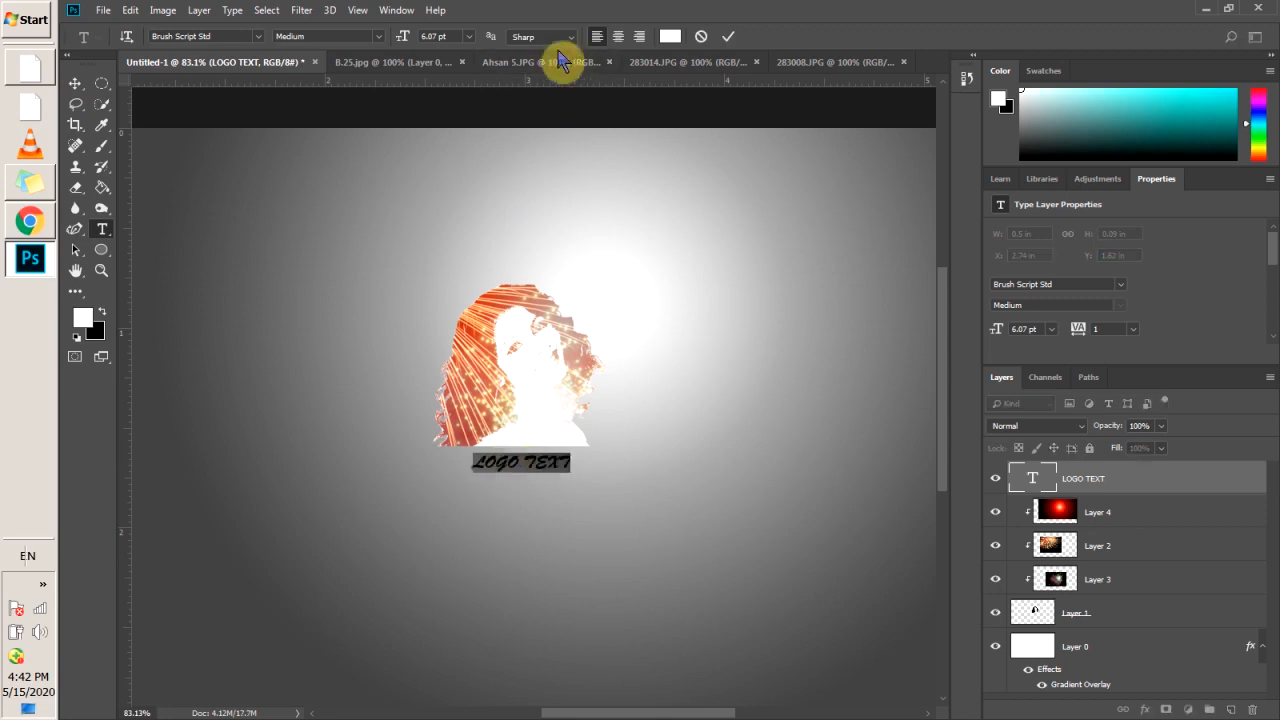
pyautogui.click(670, 36)
pyautogui.click(859, 481)
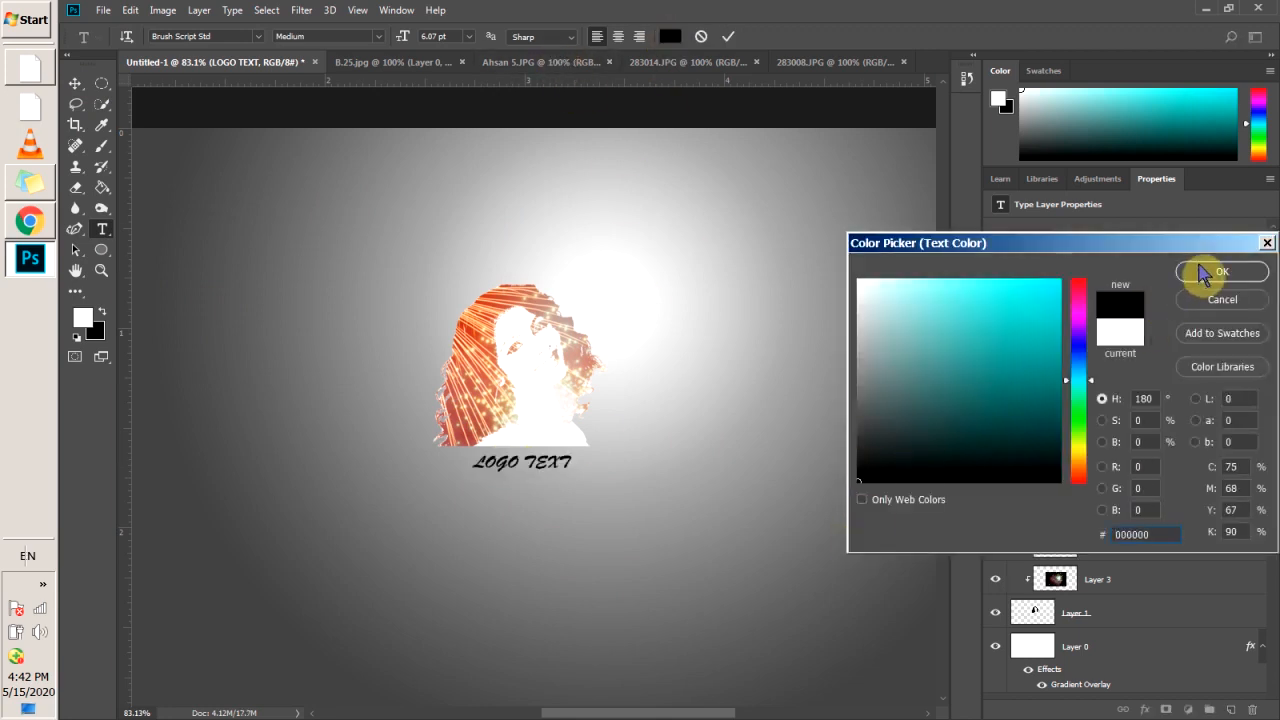
pyautogui.click(1205, 274)
pyautogui.click(76, 84)
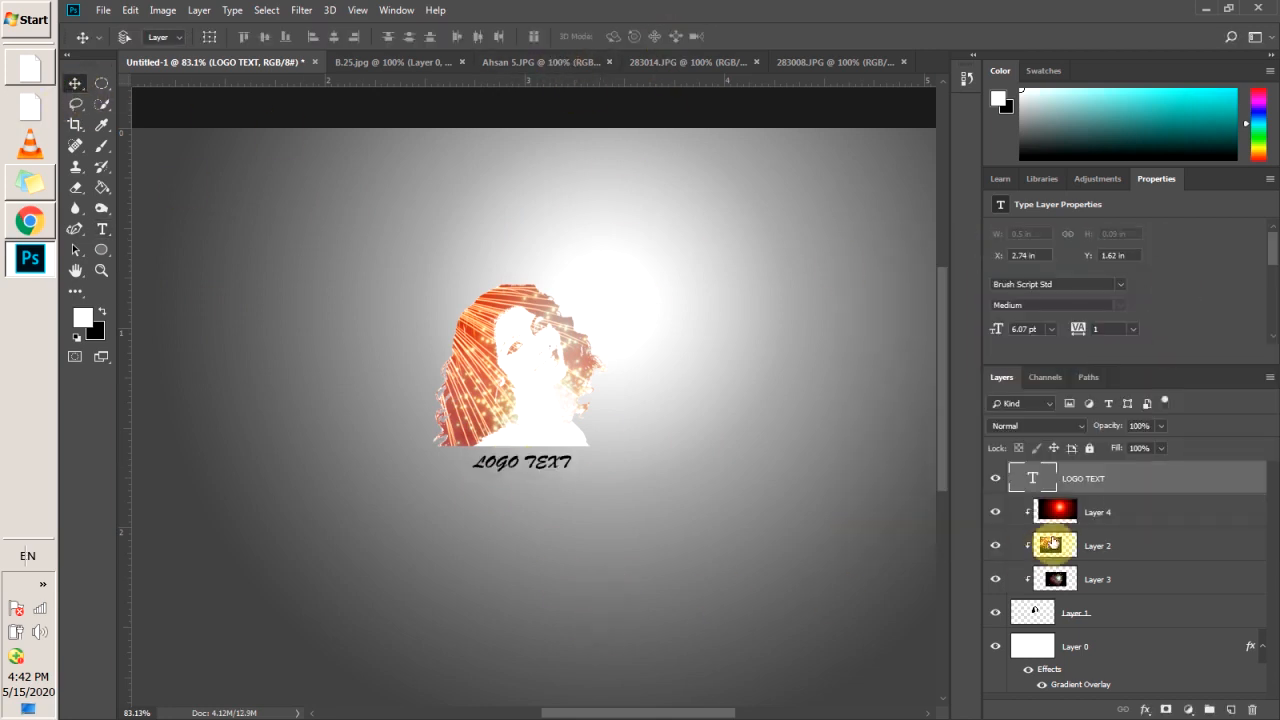
# Step: Try moving the LOGO TEXT layer down beneath the clipped layers, and undo the reordering
pyautogui.moveTo(1081, 479); pyautogui.dragTo(1084, 545)
pyautogui.moveTo(1085, 541); pyautogui.dragTo(1116, 596)
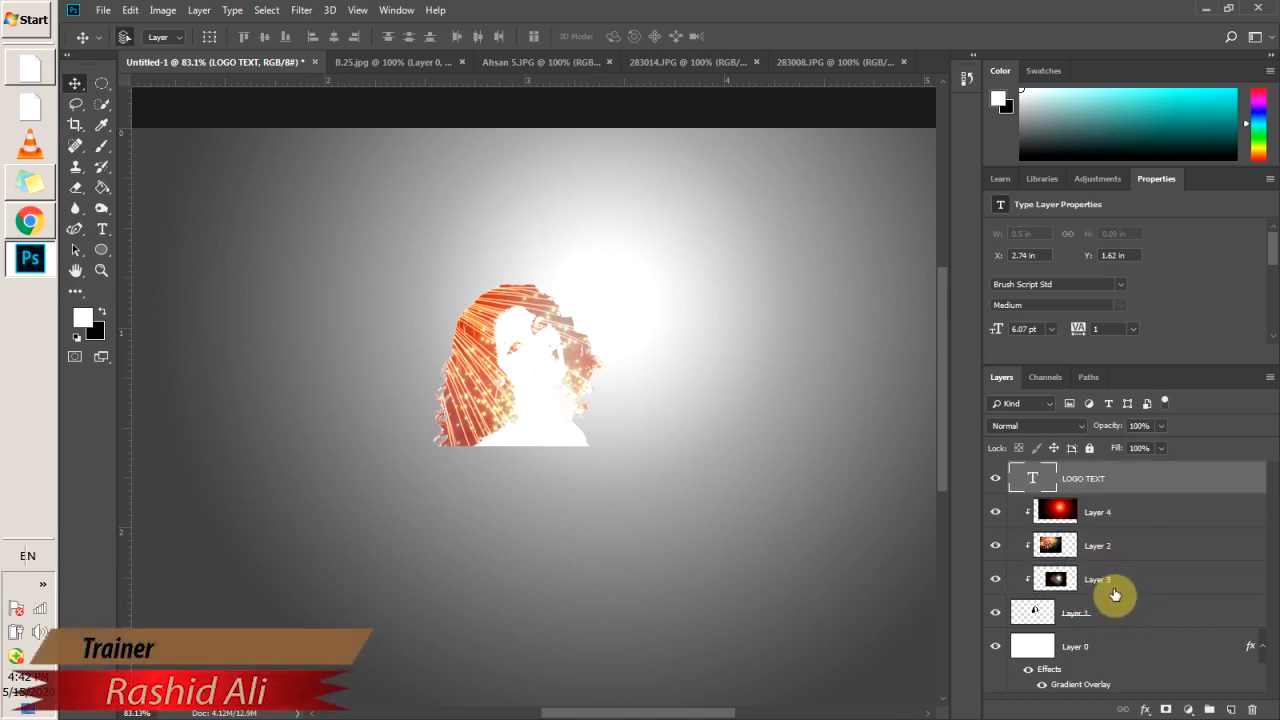
pyautogui.moveTo(1099, 486); pyautogui.dragTo(1120, 616)
pyautogui.hotkey('ctrl', 'z')
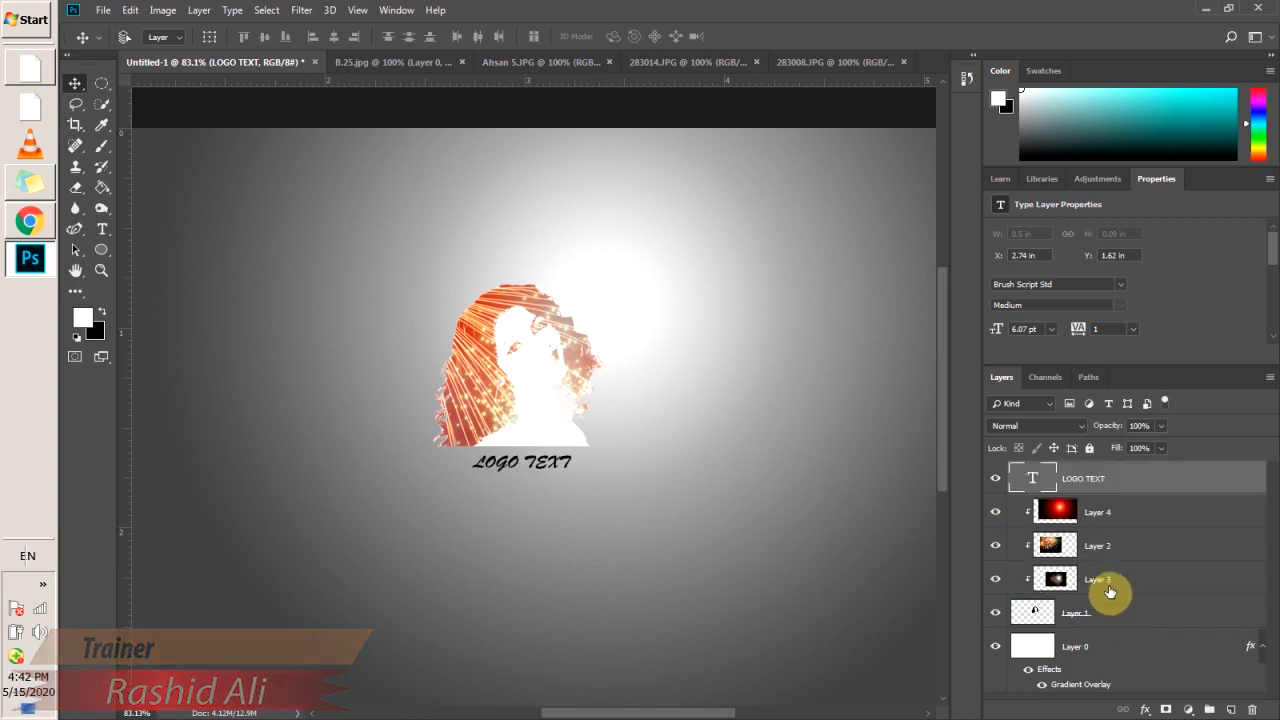
# Step: Try moving the LOGO TEXT layer one place down below Layer 4, and undo the move
pyautogui.moveTo(1080, 484); pyautogui.dragTo(1082, 524)
pyautogui.hotkey('ctrl', 'z')
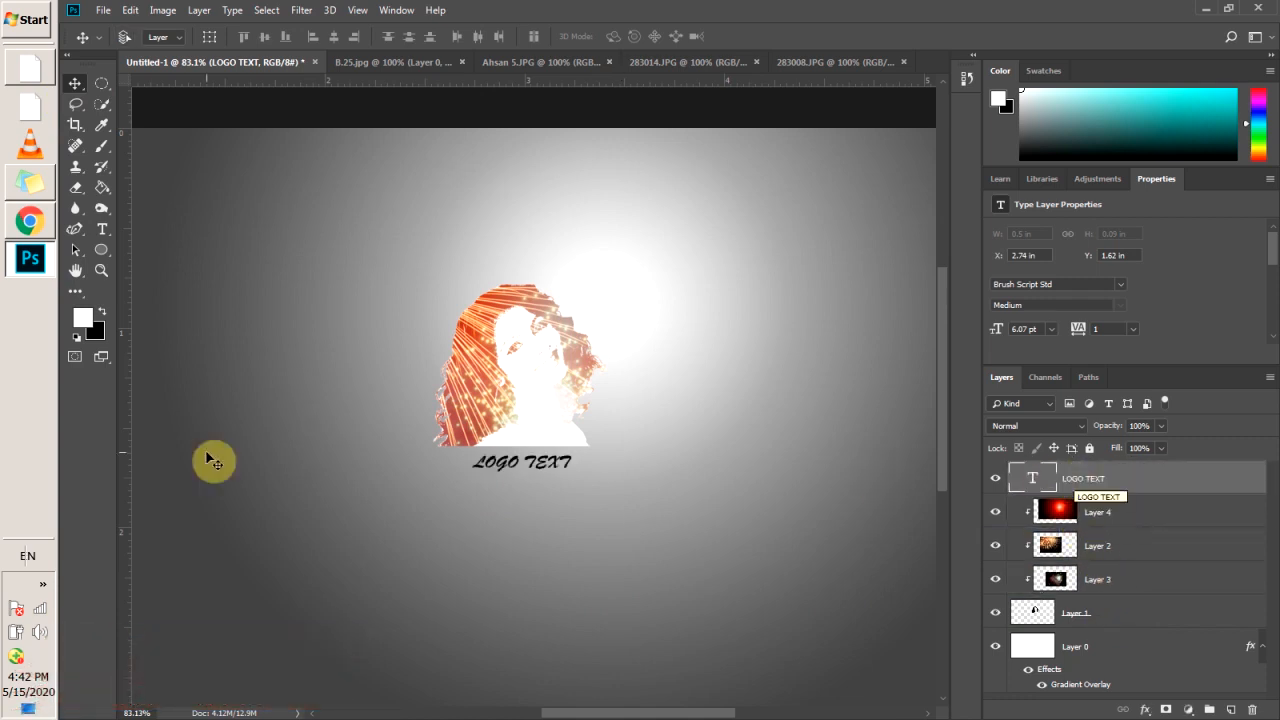
# Step: Draw a rectangle about 229 × 41 px over the logo text just beneath the portrait and fill it with black
pyautogui.scroll(2, 584, 450)
pyautogui.scroll(3, 584, 451)
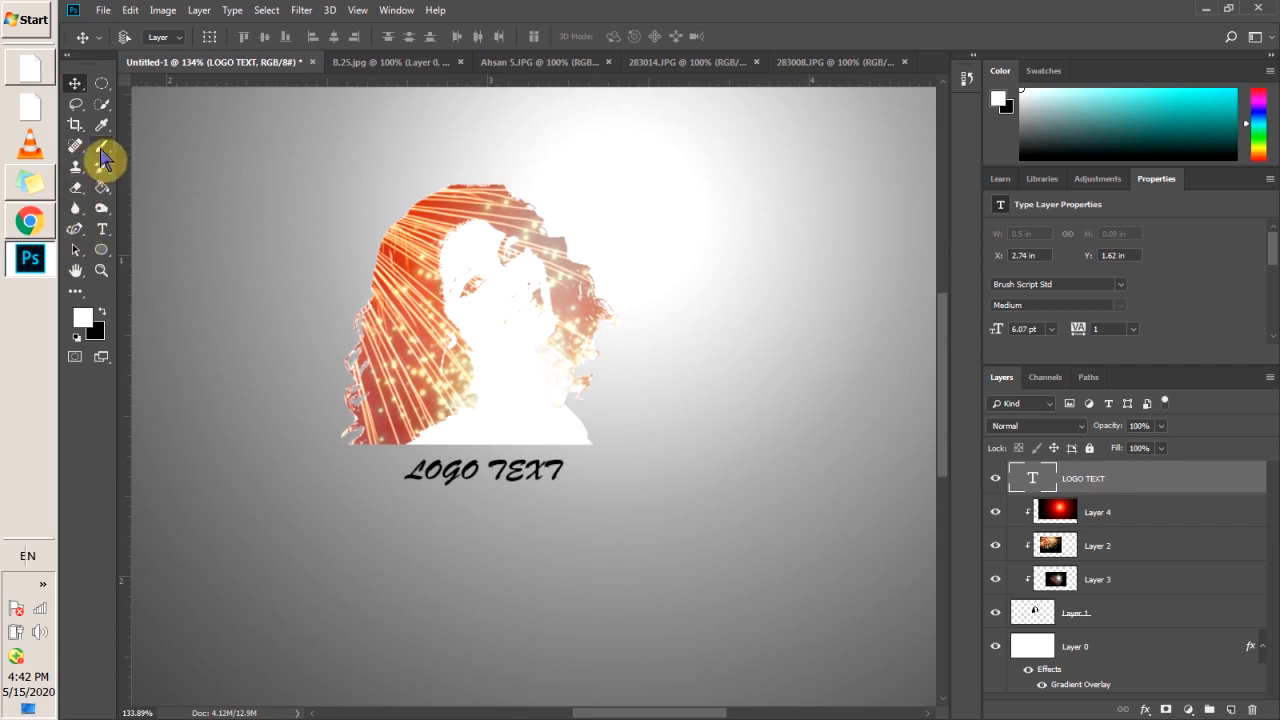
pyautogui.click(80, 229)
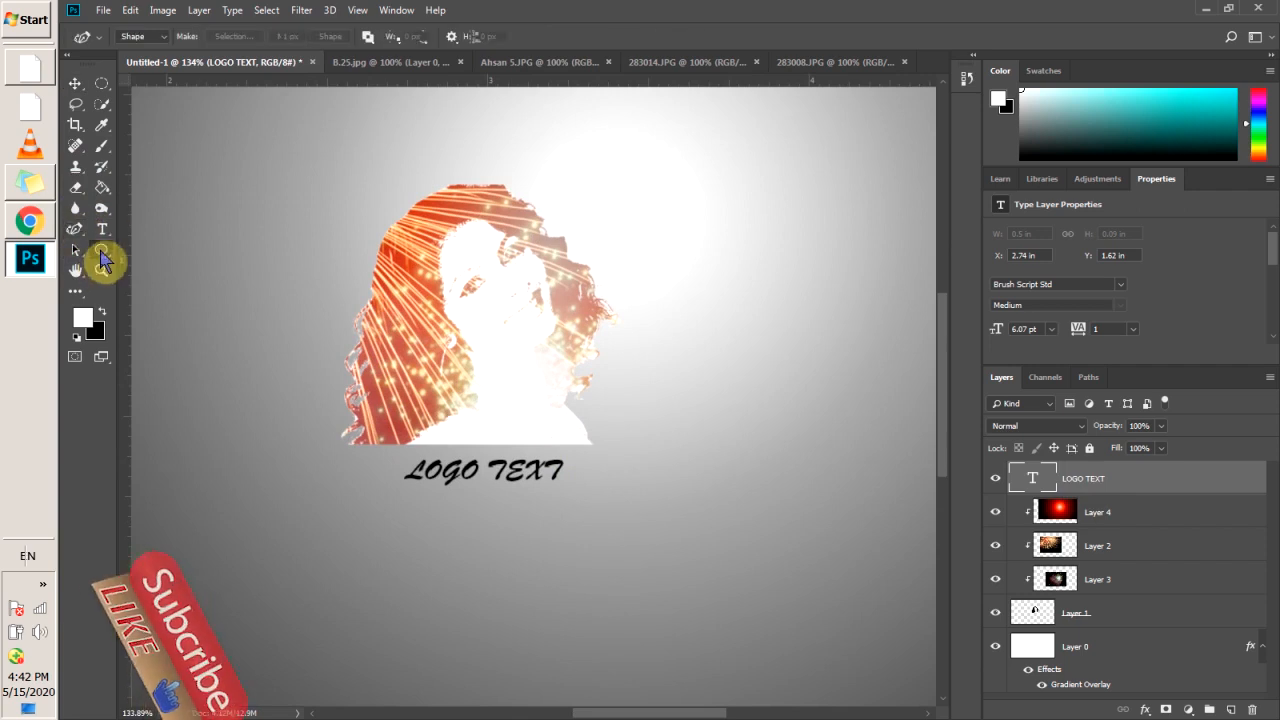
pyautogui.rightClick(97, 256)
pyautogui.click(165, 249)
pyautogui.moveTo(349, 446); pyautogui.dragTo(595, 491)
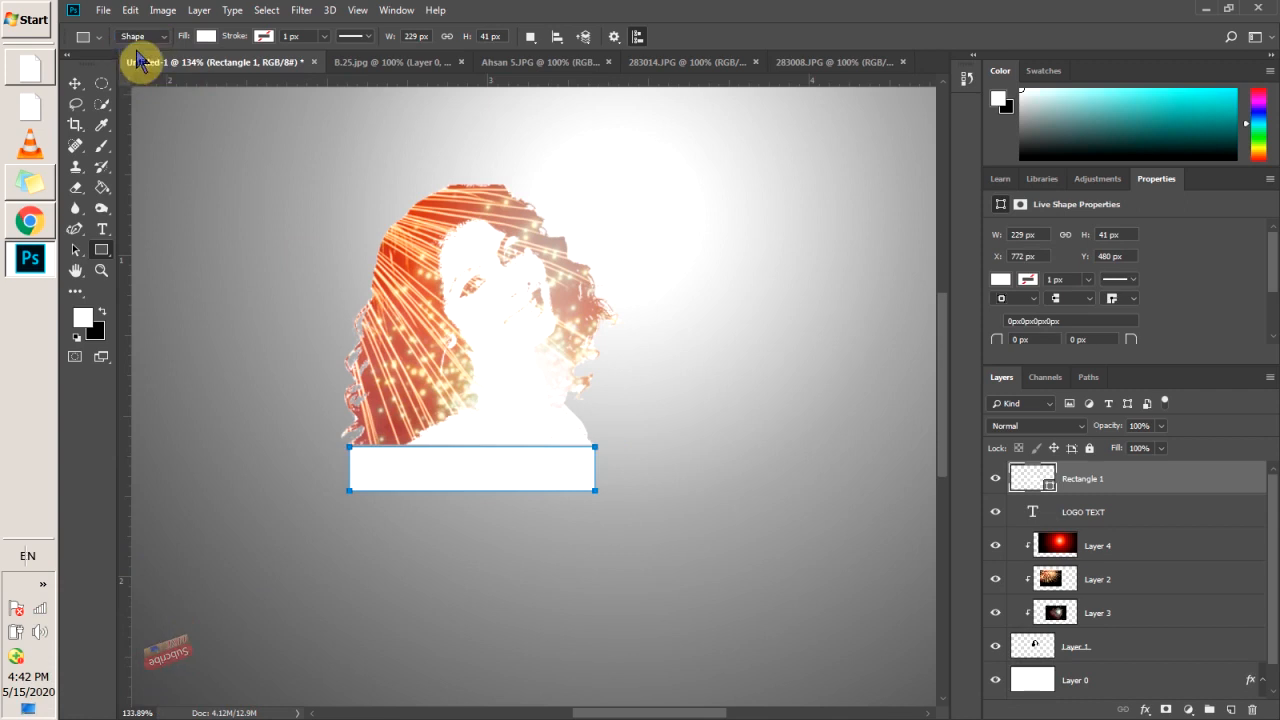
pyautogui.click(204, 37)
pyautogui.click(136, 119)
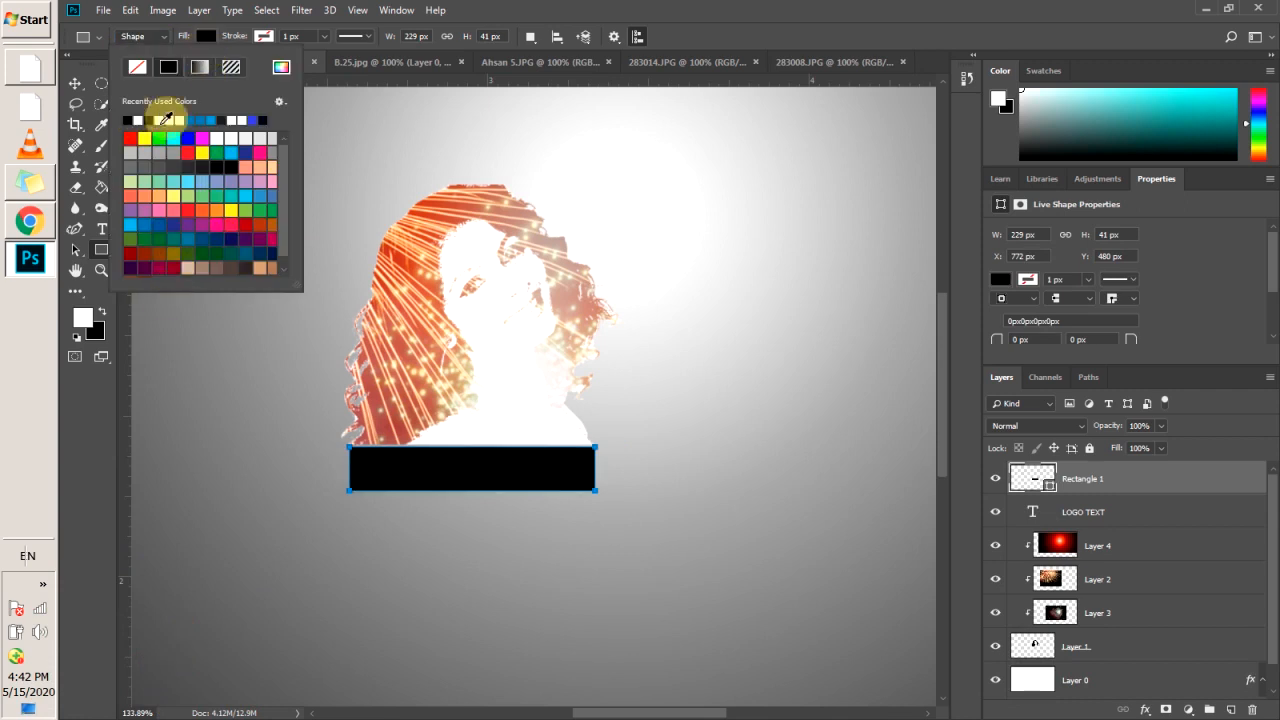
pyautogui.click(582, 20)
# Step: Scale the black rectangle's height to about 19.5% as a thin bar through the middle of the logo text, applying the transform
pyautogui.hotkey('ctrl', 't')
pyautogui.moveTo(471, 495); pyautogui.dragTo(471, 473)
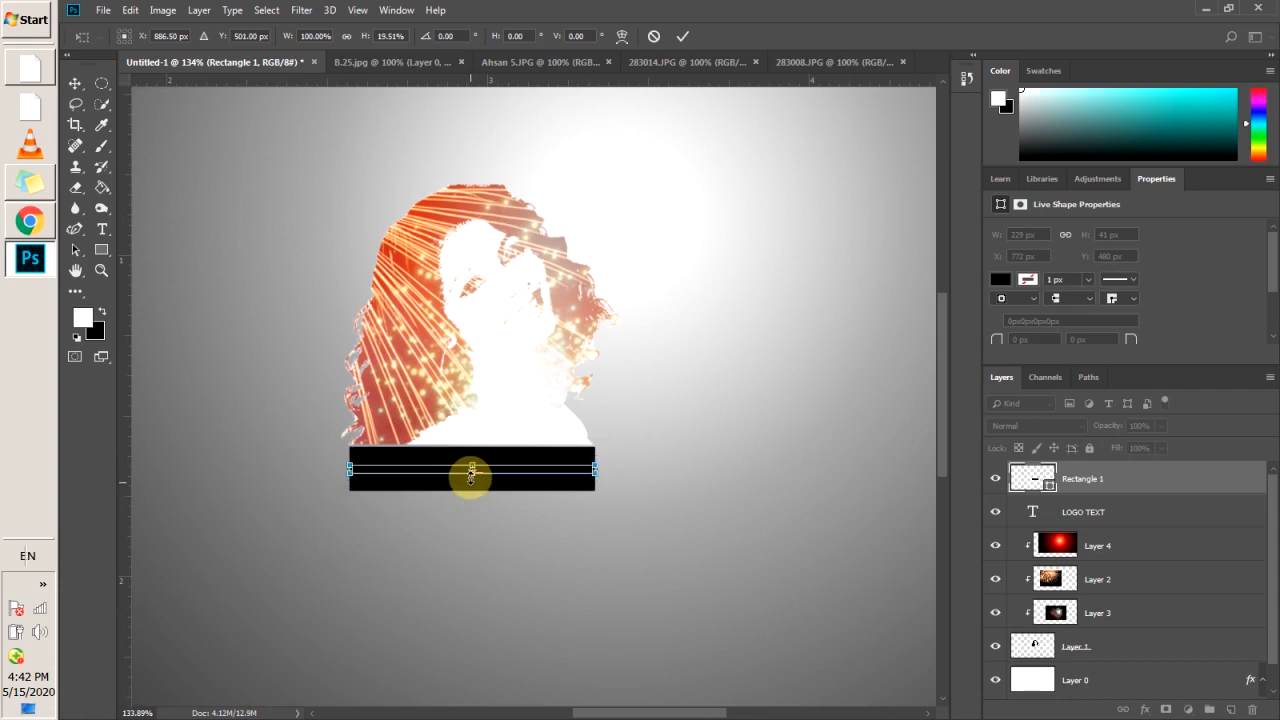
pyautogui.click(76, 102)
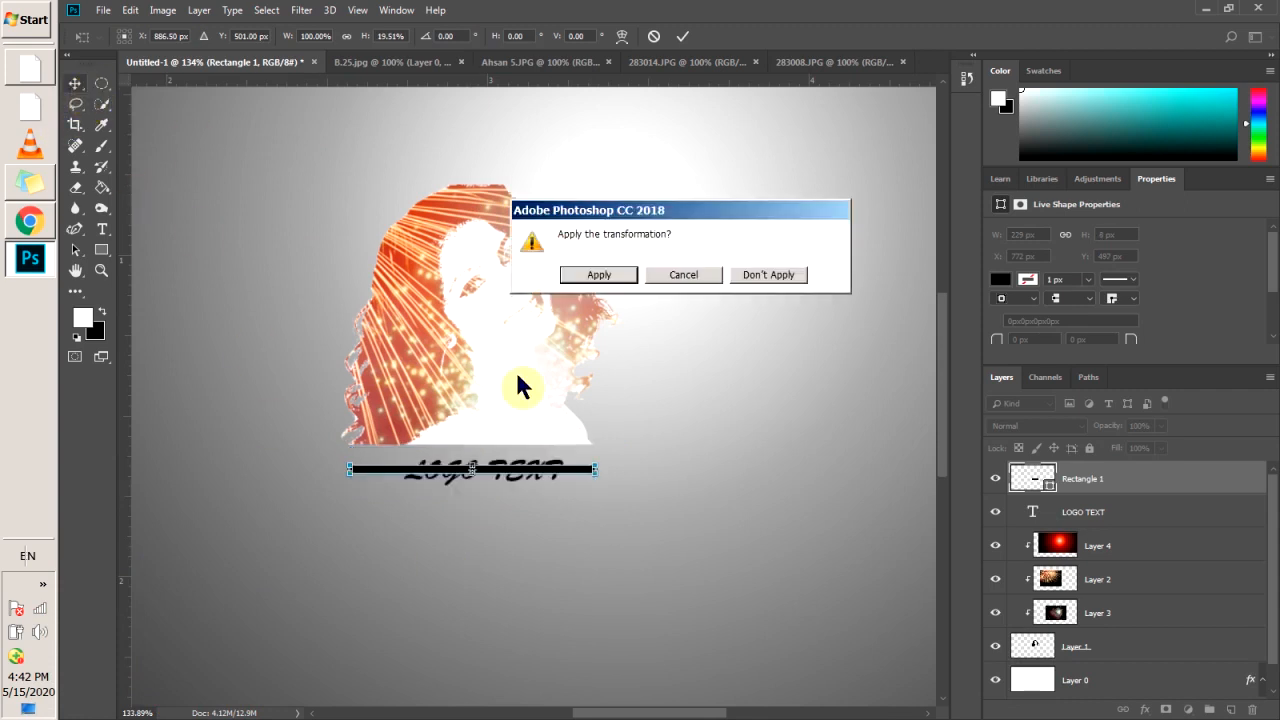
pyautogui.click(600, 276)
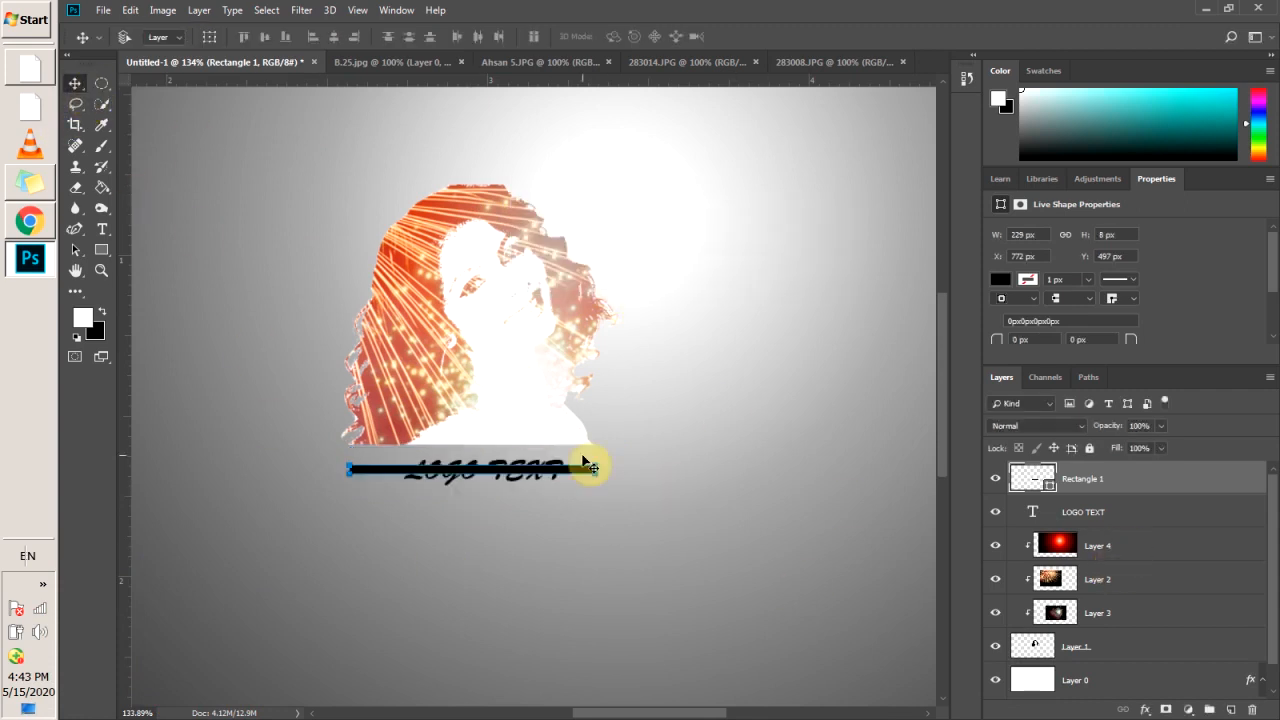
# Step: Try moving the Rectangle 1 layer beneath the LOGO TEXT layer, and put it back on top
pyautogui.scroll(2, 458, 487)
pyautogui.scroll(1, 458, 487)
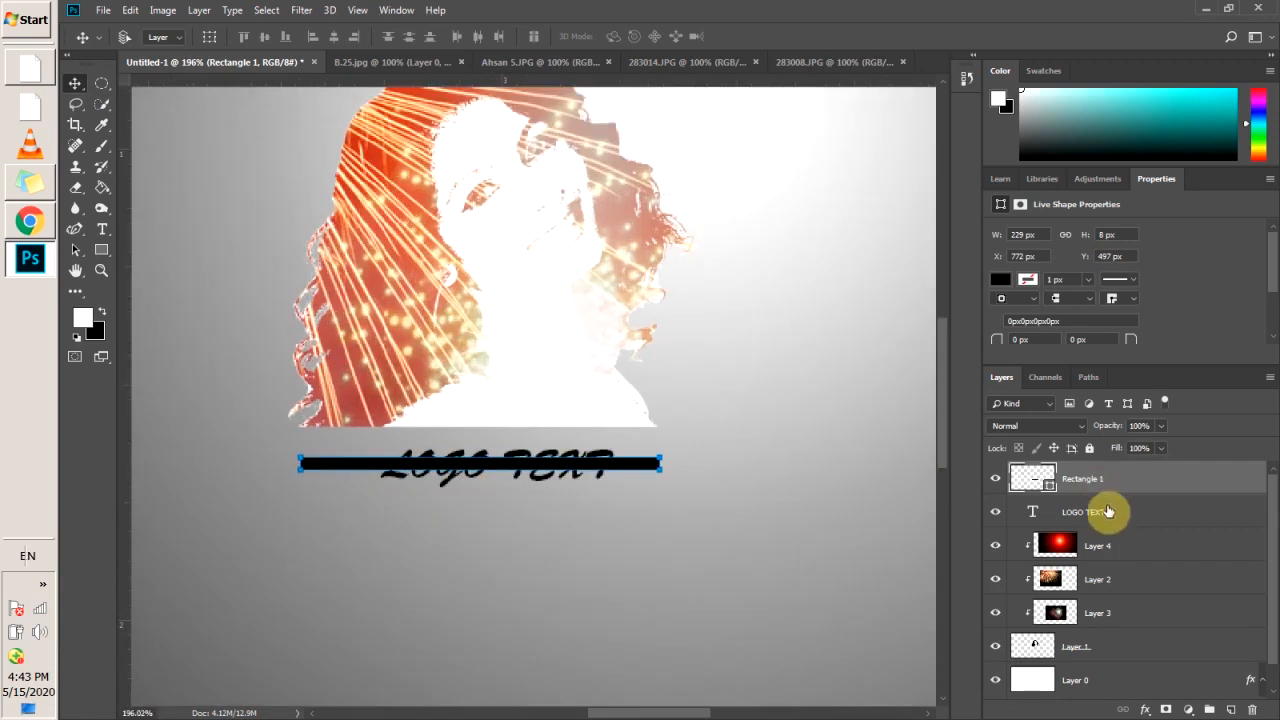
pyautogui.moveTo(1083, 496); pyautogui.dragTo(1088, 518)
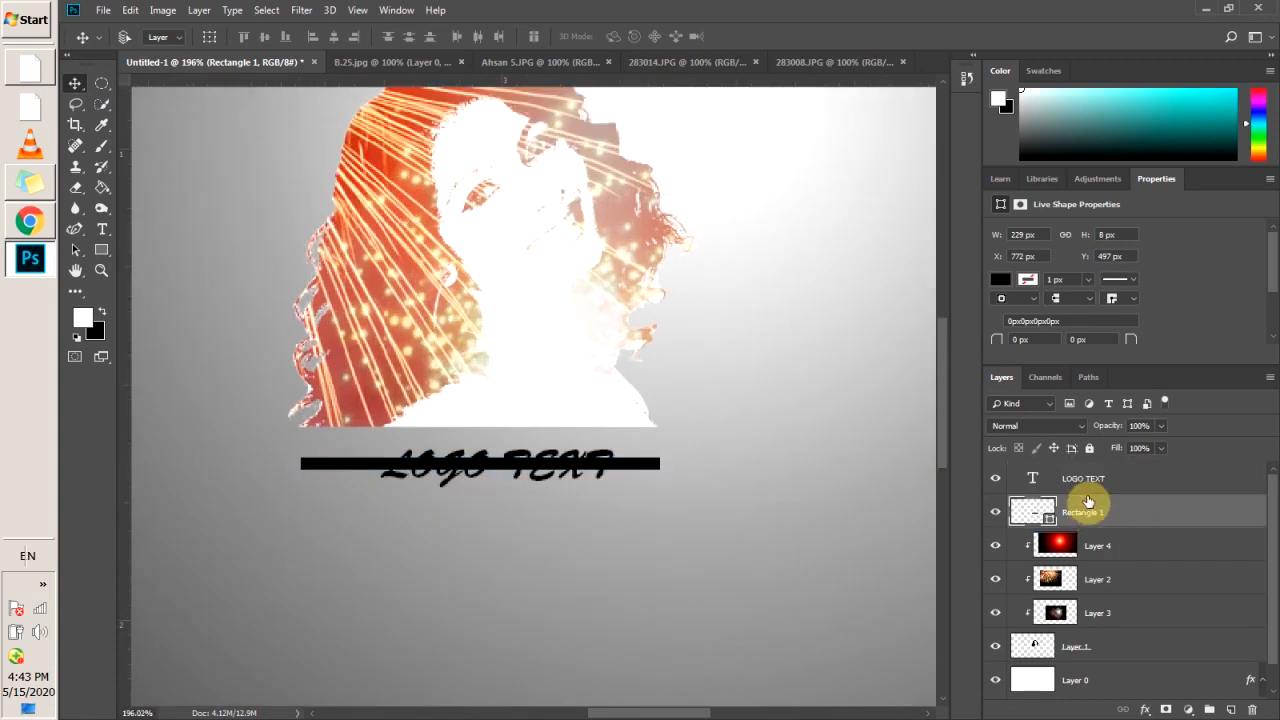
pyautogui.click(1087, 479)
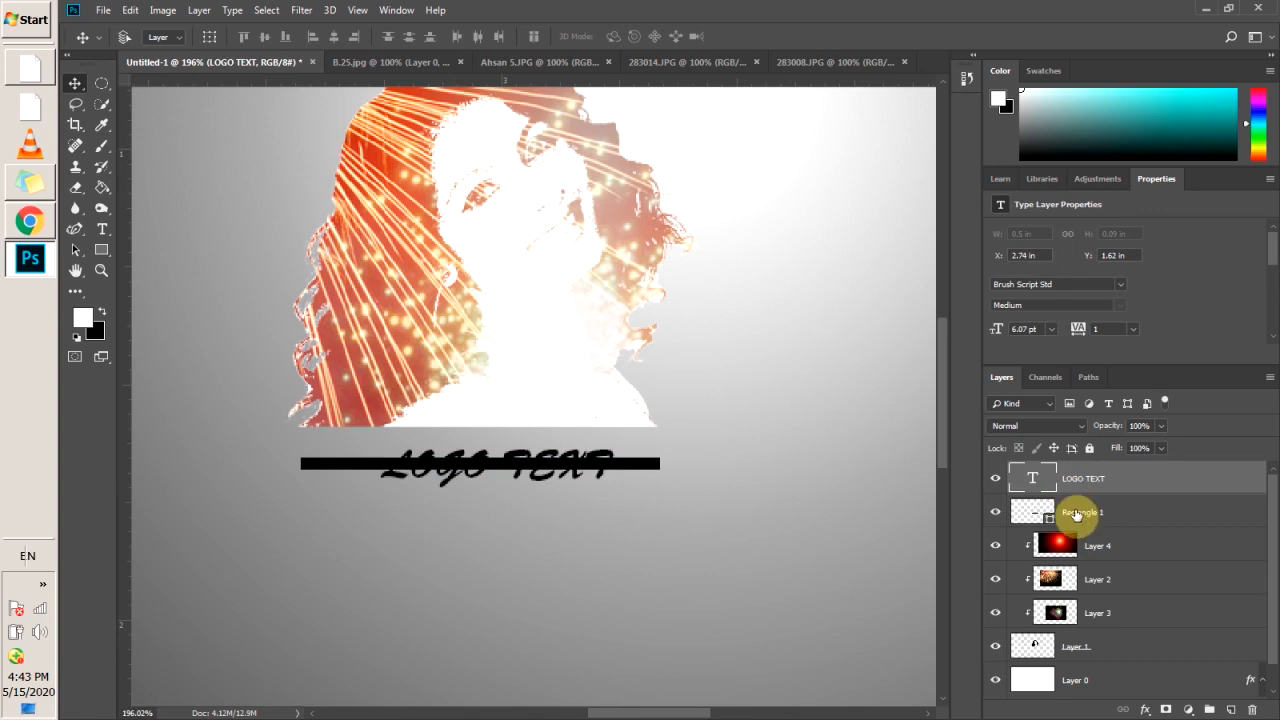
pyautogui.click(1076, 515)
pyautogui.moveTo(1076, 515); pyautogui.dragTo(1075, 481)
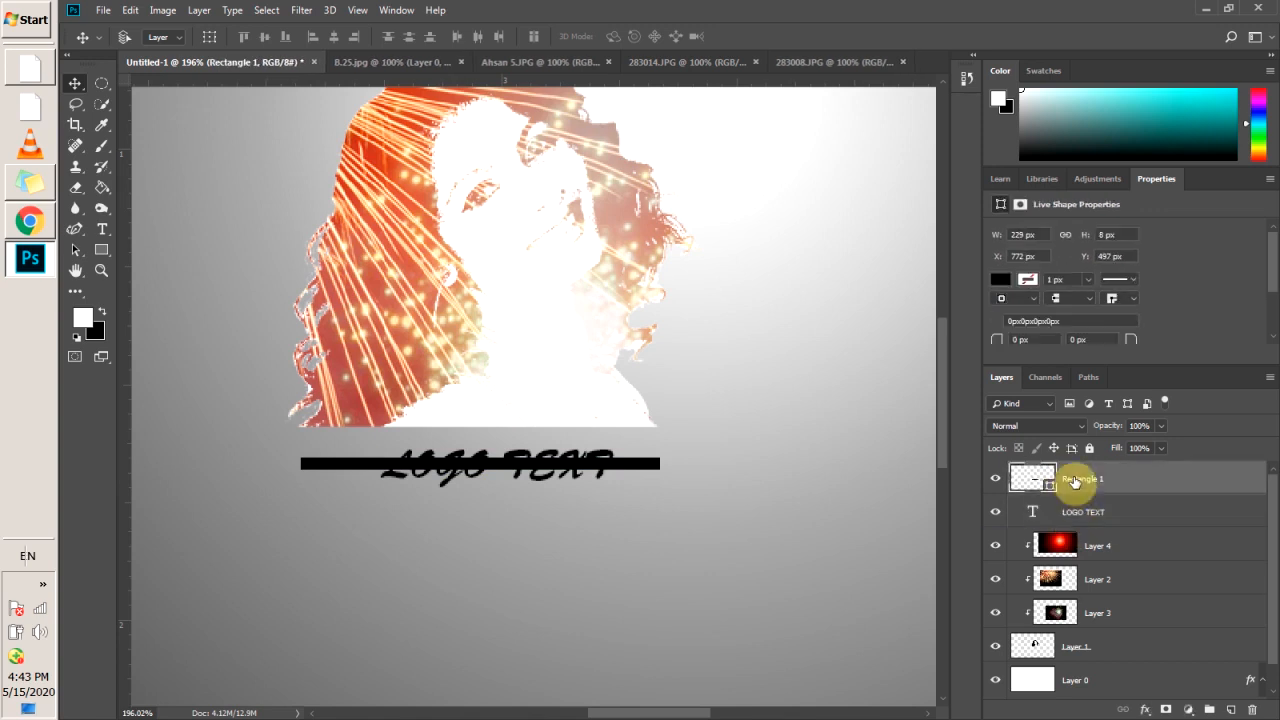
# Step: Rasterize the Rectangle 1 layer and move the LOGO TEXT layer above it
pyautogui.rightClick(1075, 480)
pyautogui.click(994, 286)
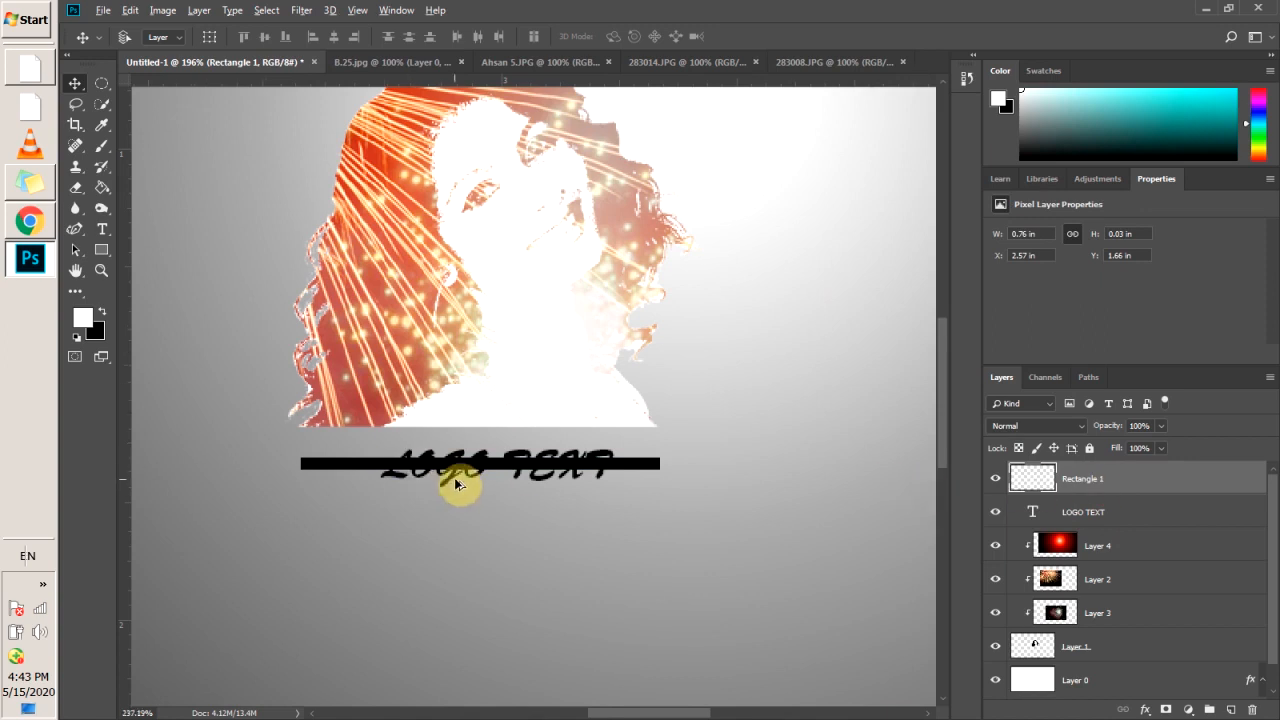
pyautogui.scroll(2, 458, 475)
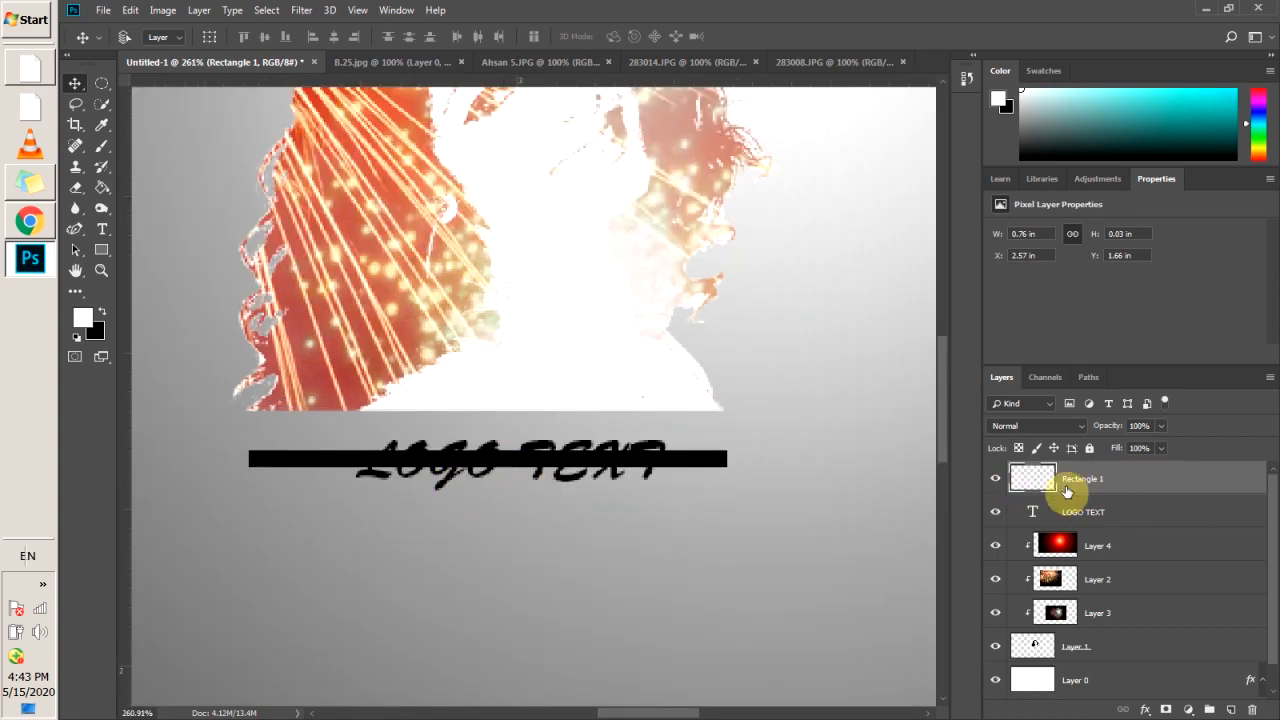
pyautogui.moveTo(1080, 521); pyautogui.dragTo(1066, 480)
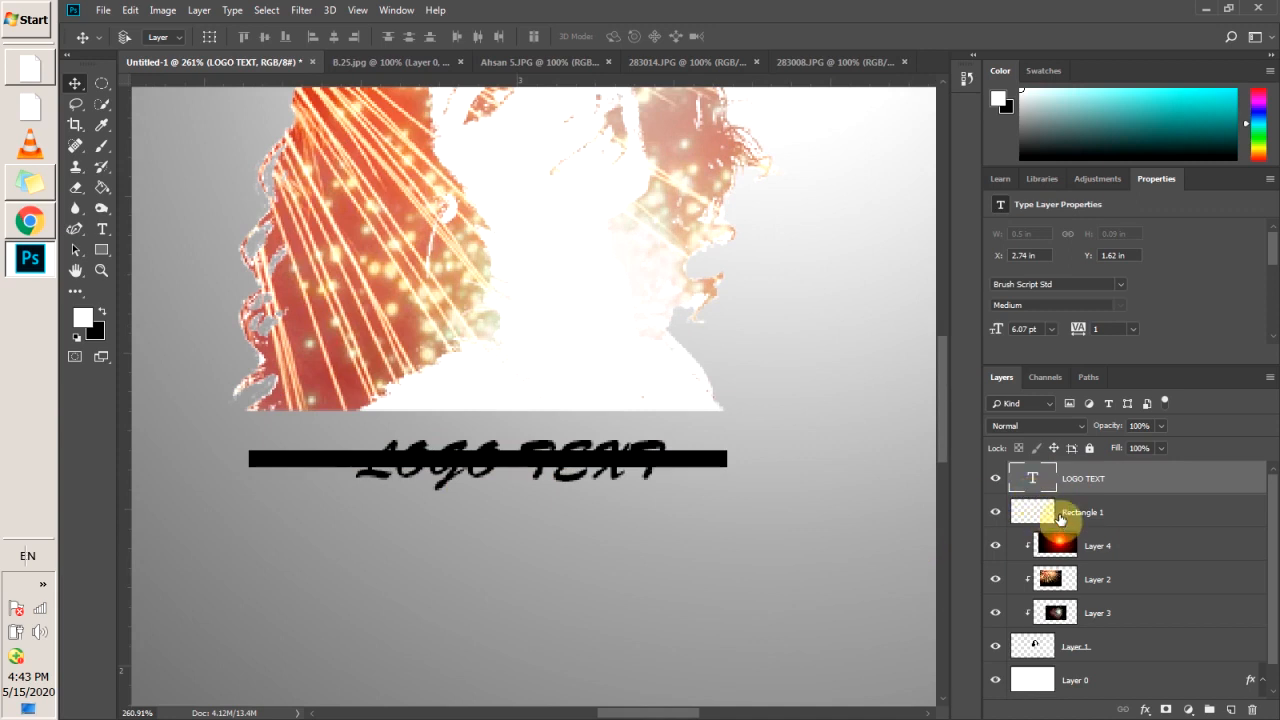
# Step: Erase the part of the black bar behind the logo text's letters, keeping a segment on each side of the text
pyautogui.click(1060, 518)
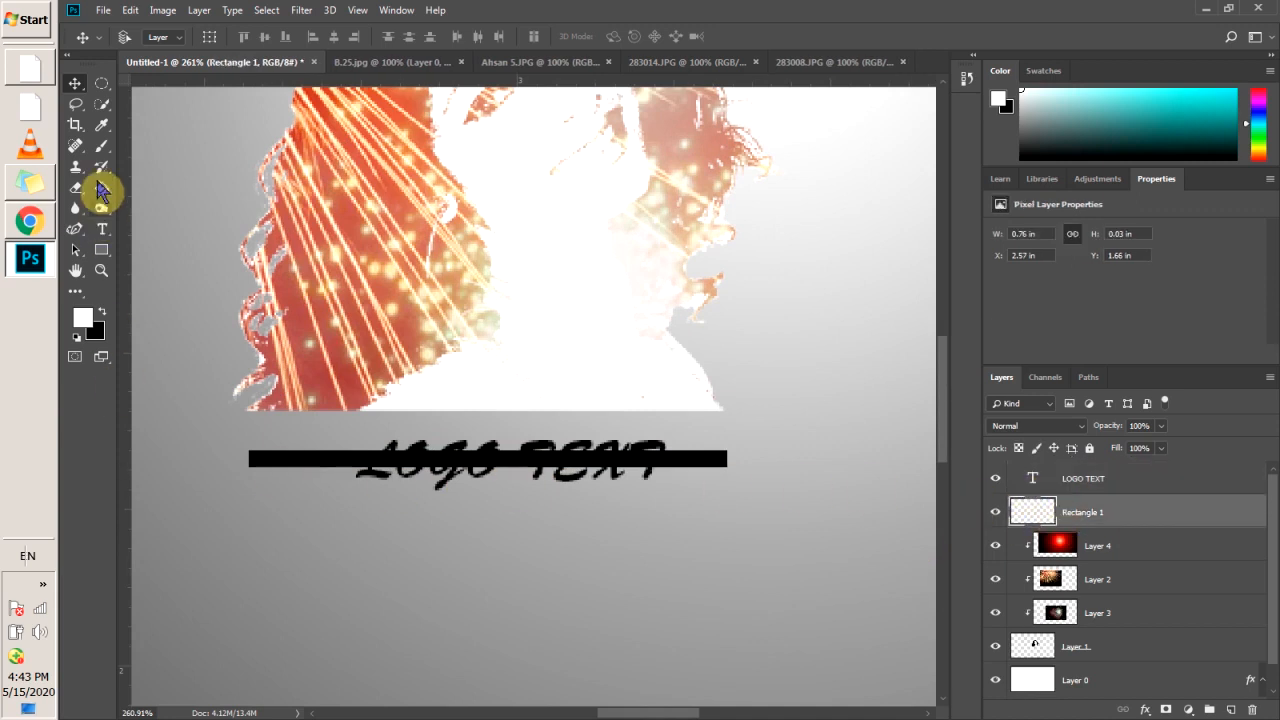
pyautogui.click(101, 151)
pyautogui.click(102, 171)
pyautogui.click(75, 172)
pyautogui.click(74, 190)
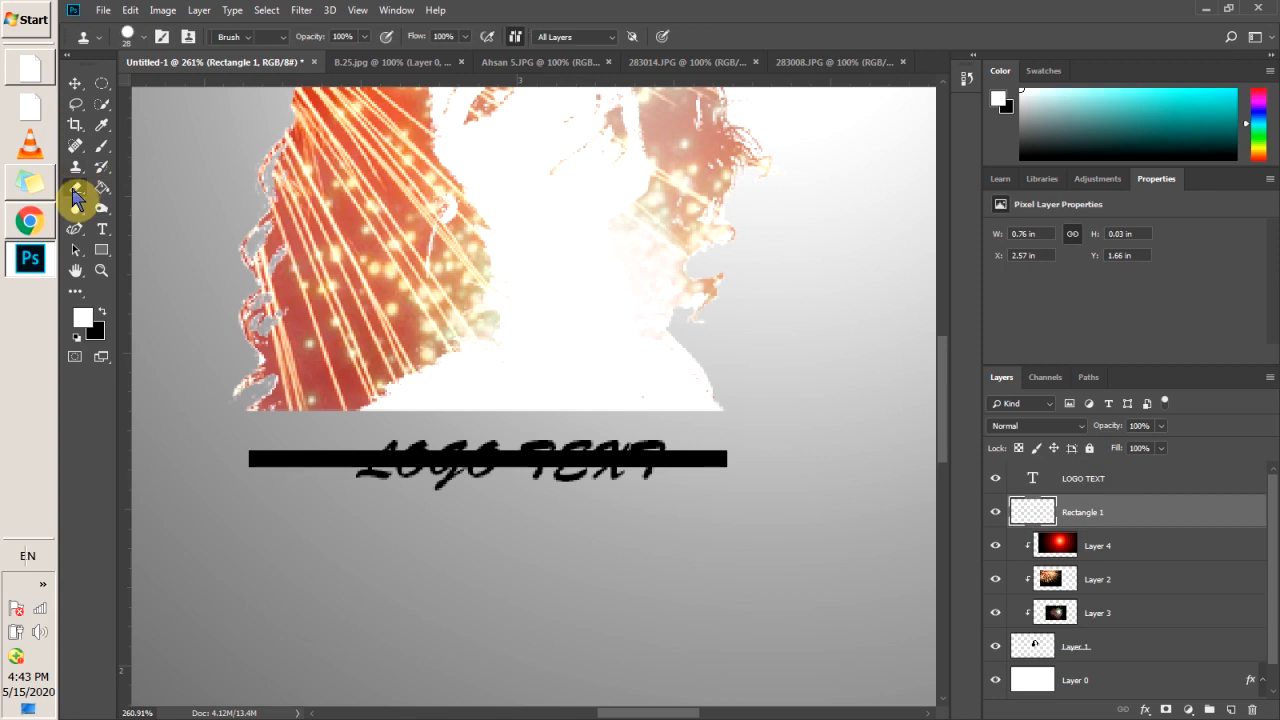
pyautogui.click(130, 184)
pyautogui.scroll(1, 429, 514)
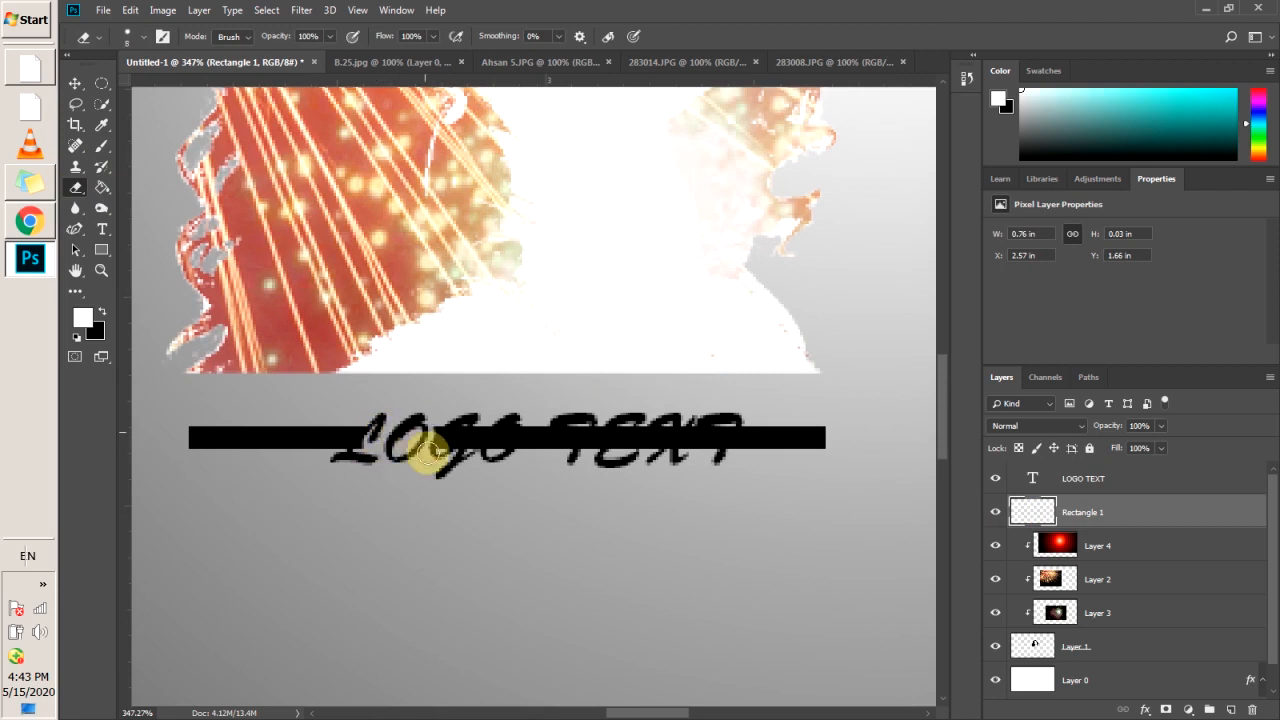
pyautogui.moveTo(442, 455)
pyautogui.mouseDown()
pyautogui.moveTo(478, 462)
pyautogui.moveTo(511, 436)
pyautogui.moveTo(549, 448)
pyautogui.moveTo(589, 443)
pyautogui.moveTo(549, 436)
pyautogui.moveTo(658, 429)
pyautogui.mouseUp()
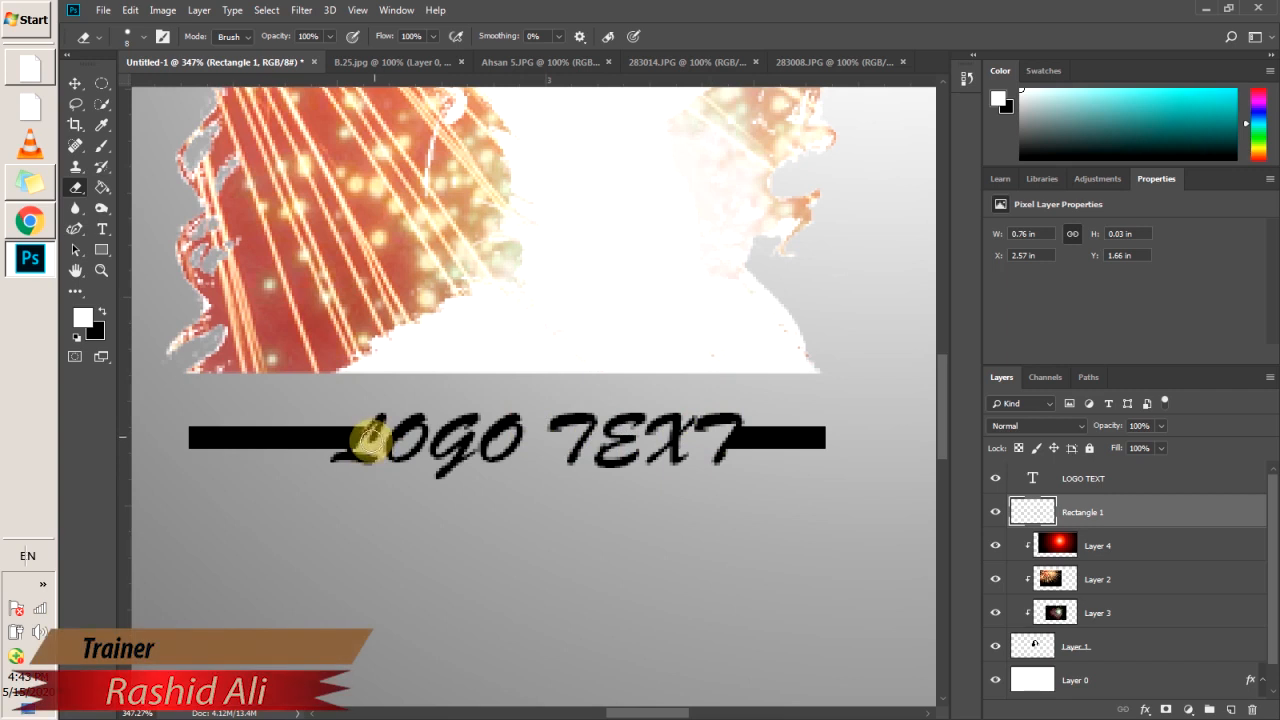
pyautogui.moveTo(365, 452); pyautogui.dragTo(408, 420)
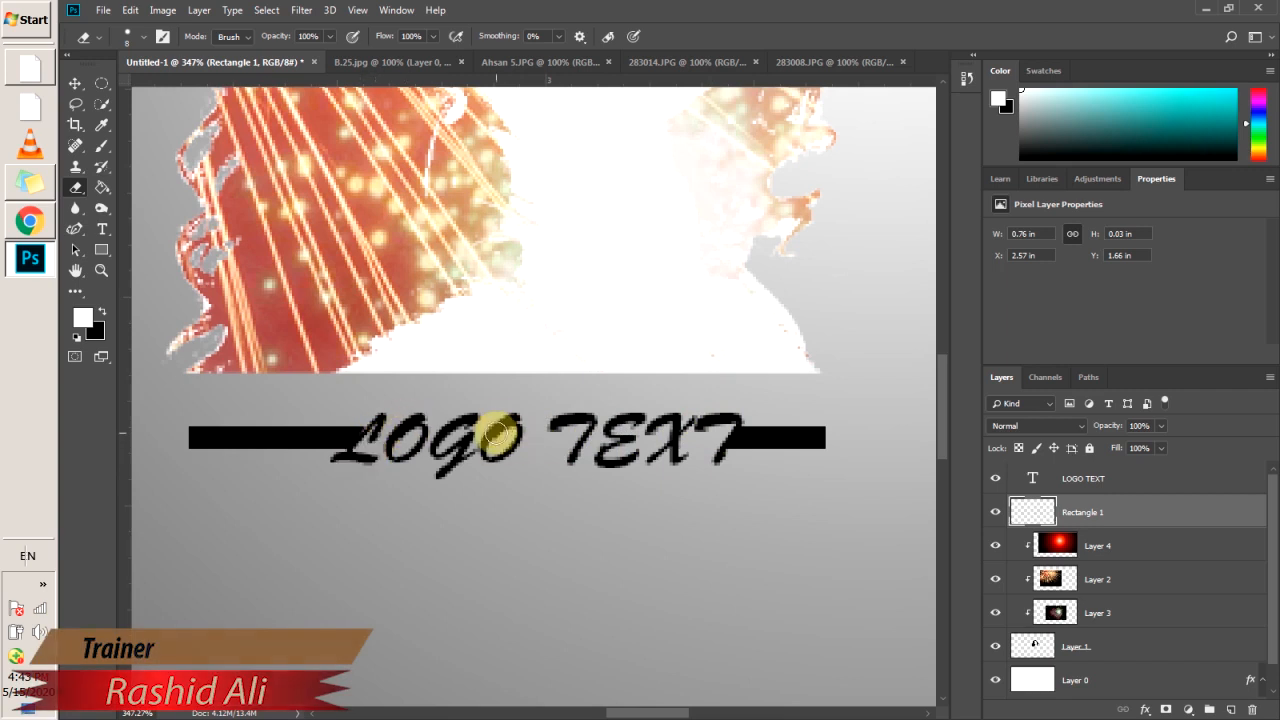
# Step: Set the fill of Layer 2, the clipped fireworks, to 70%
pyautogui.scroll(-2, 503, 425)
pyautogui.click(101, 270)
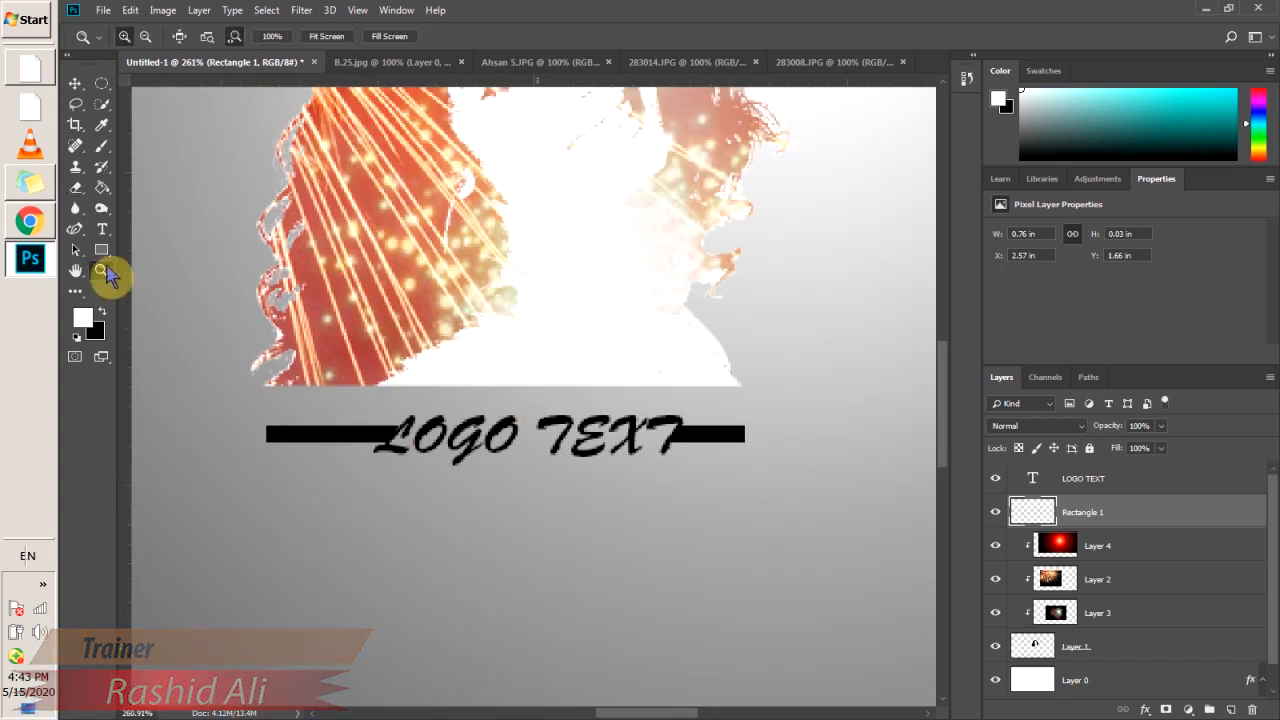
pyautogui.click(328, 37)
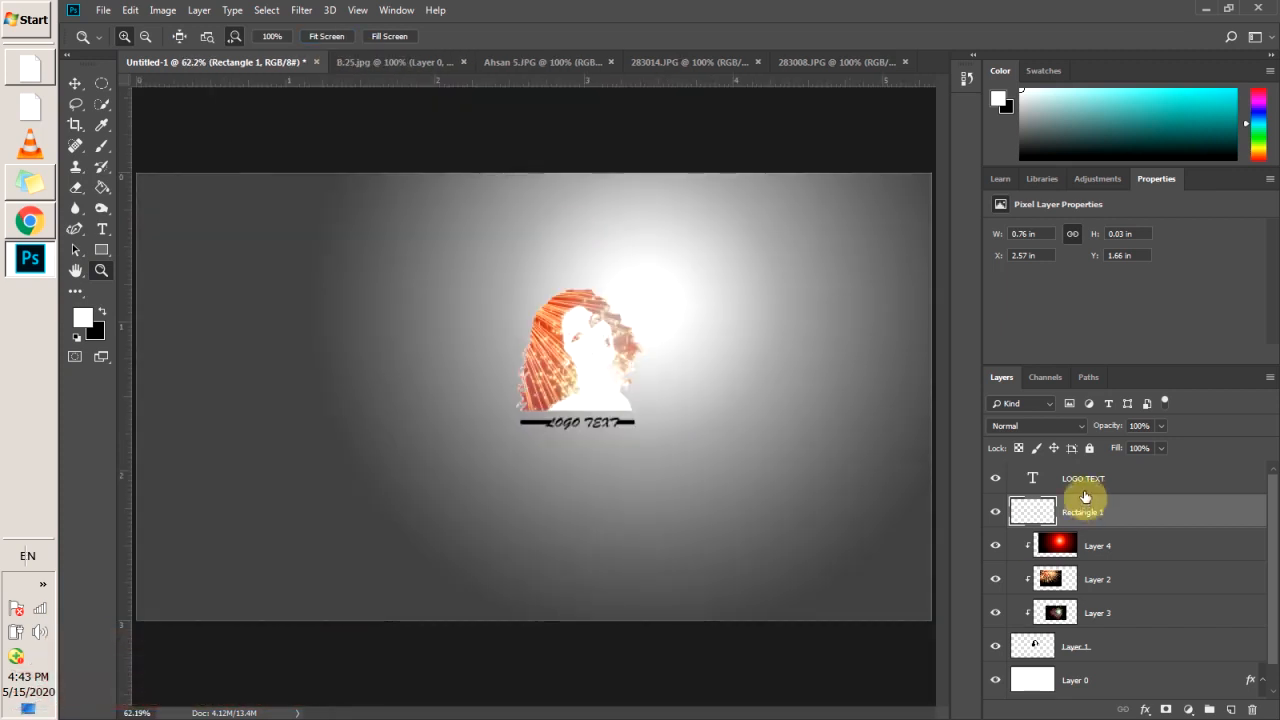
pyautogui.click(1084, 479)
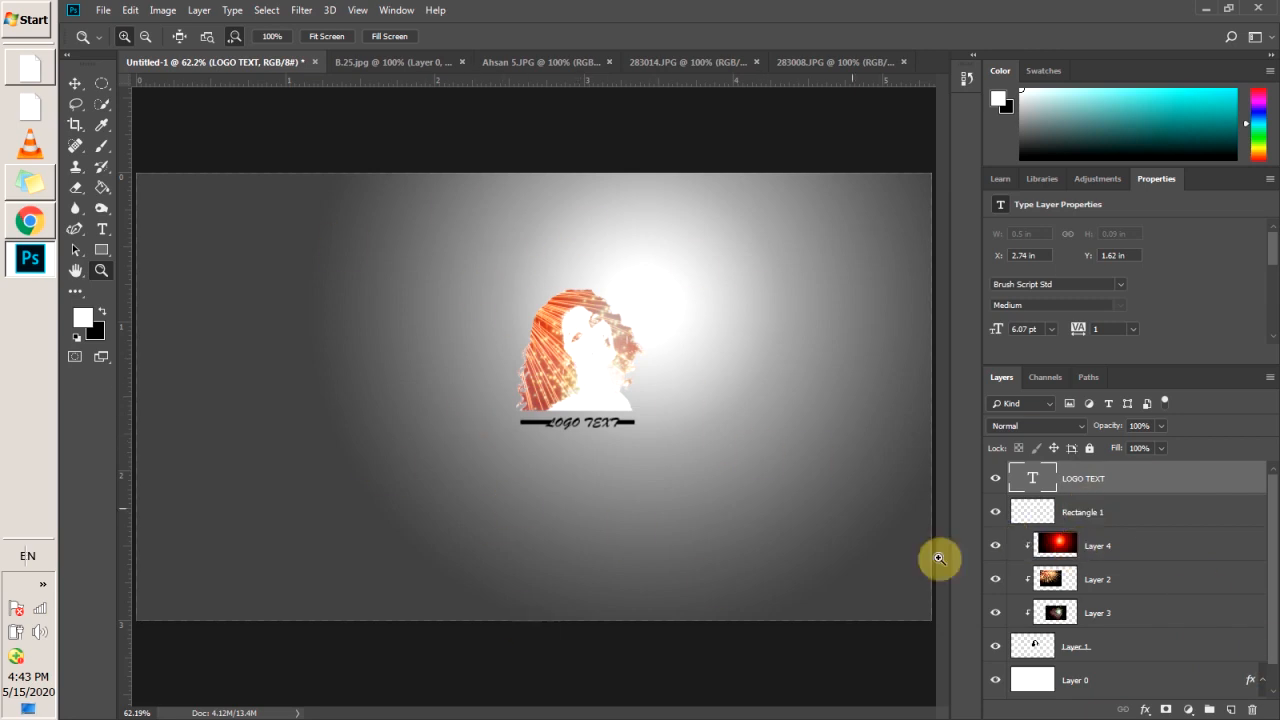
pyautogui.click(1093, 584)
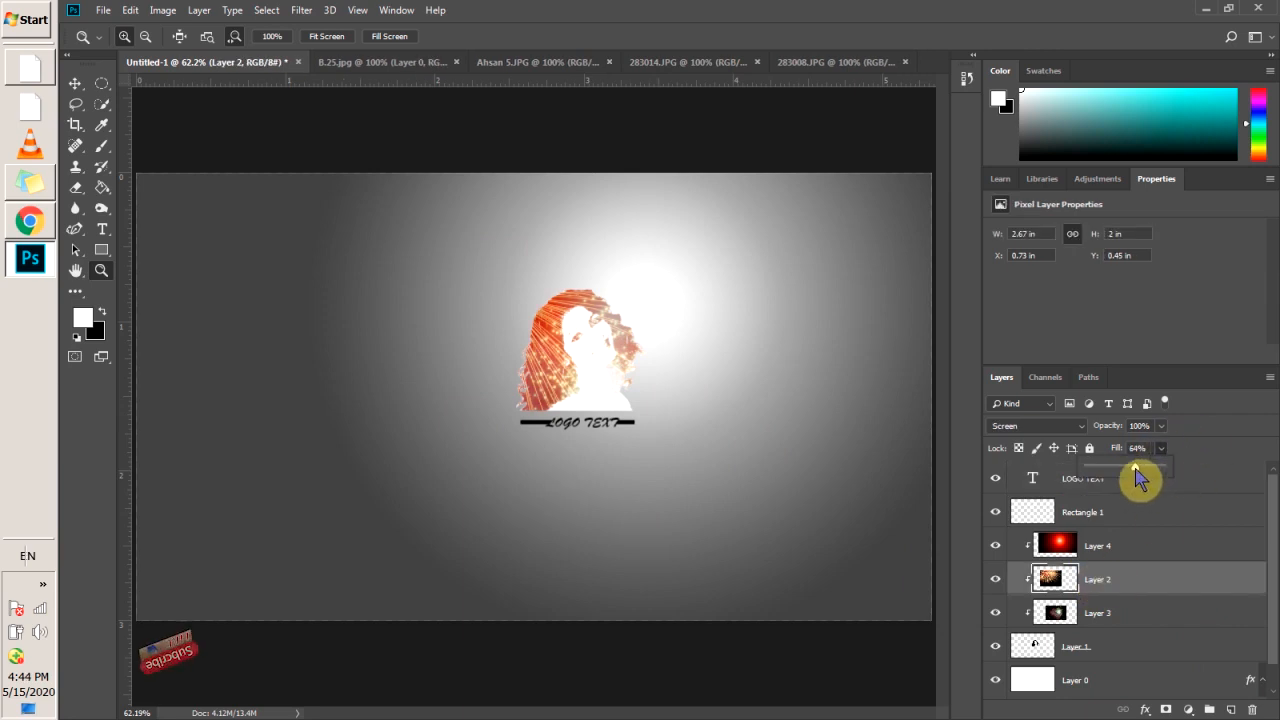
pyautogui.moveTo(1137, 478); pyautogui.dragTo(1143, 477)
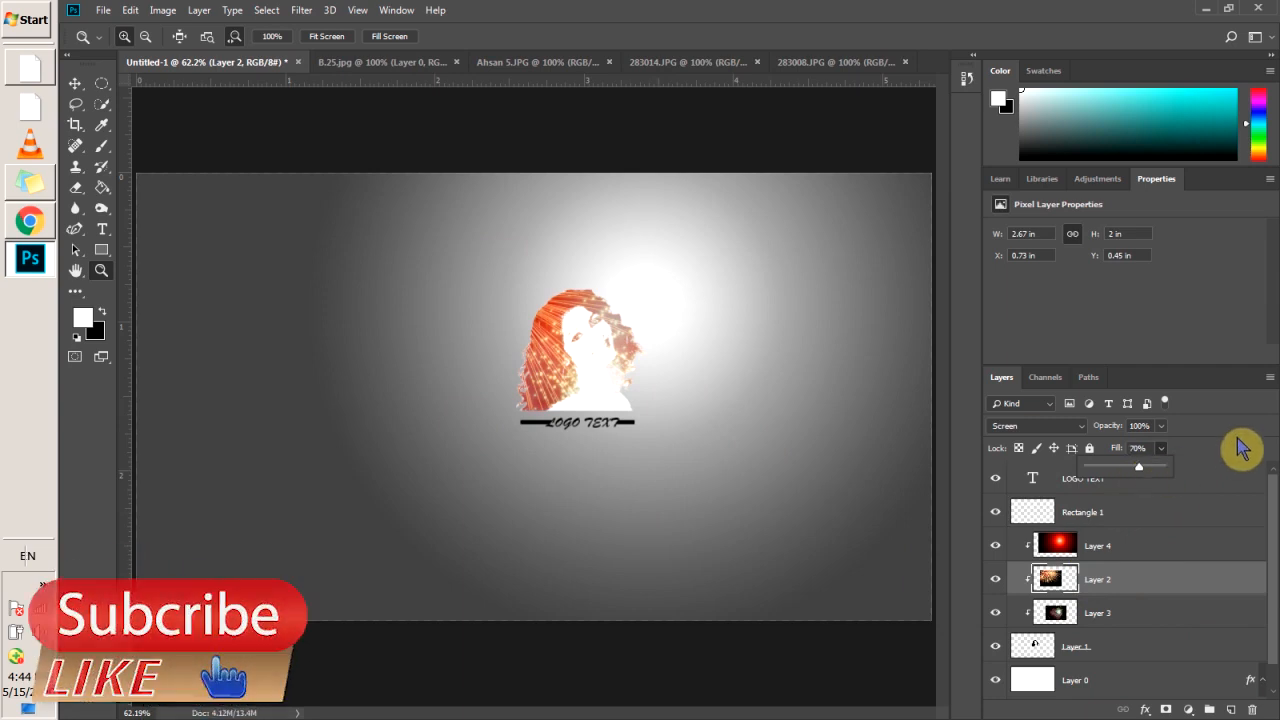
# Step: Set the fill of the clipped Layer 3 to 75%
pyautogui.click(1088, 610)
pyautogui.click(1161, 448)
pyautogui.moveTo(1171, 464); pyautogui.dragTo(1147, 476)
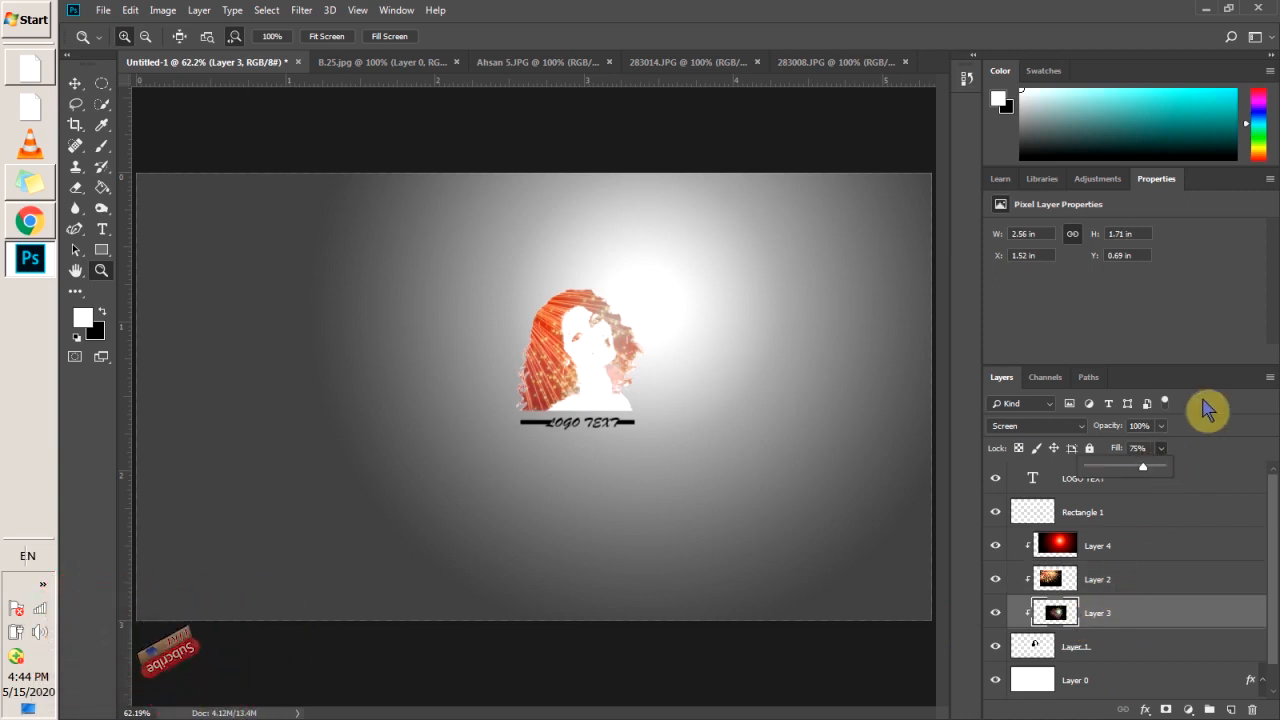
# Step: Inspect the logo text and bar up close and check the document's Image Size settings
pyautogui.click(1073, 518)
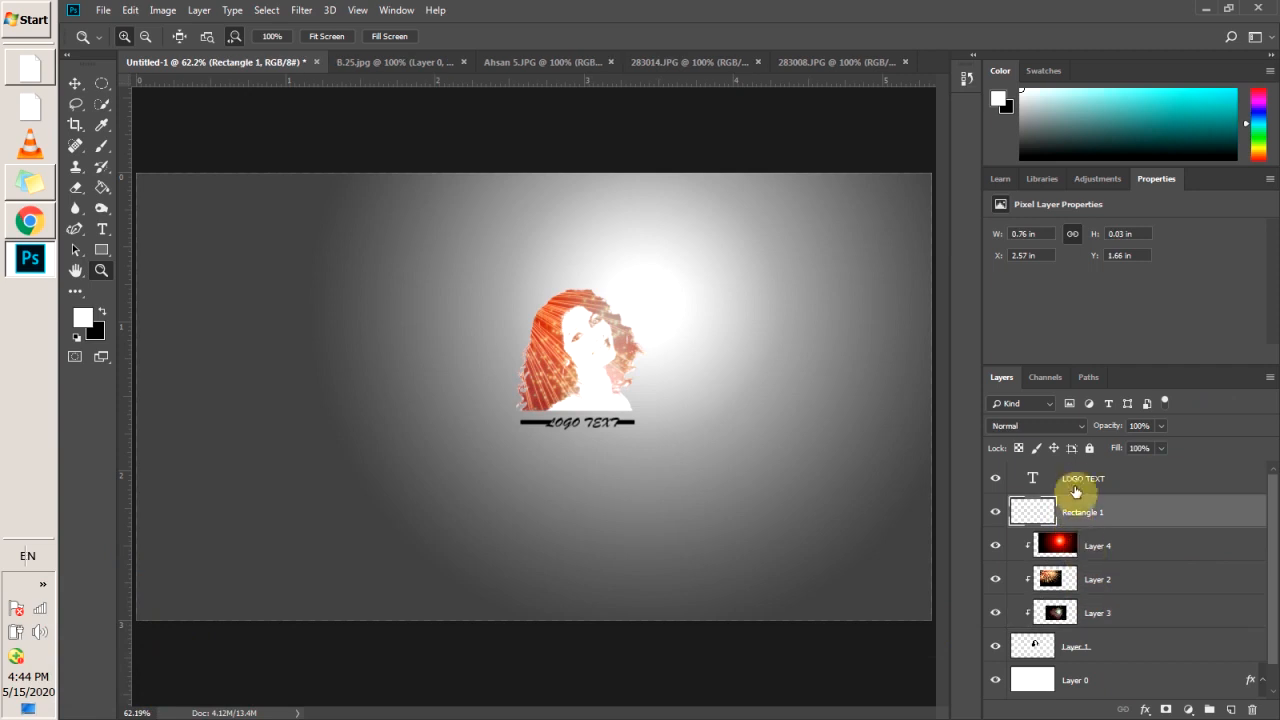
pyautogui.click(1078, 488)
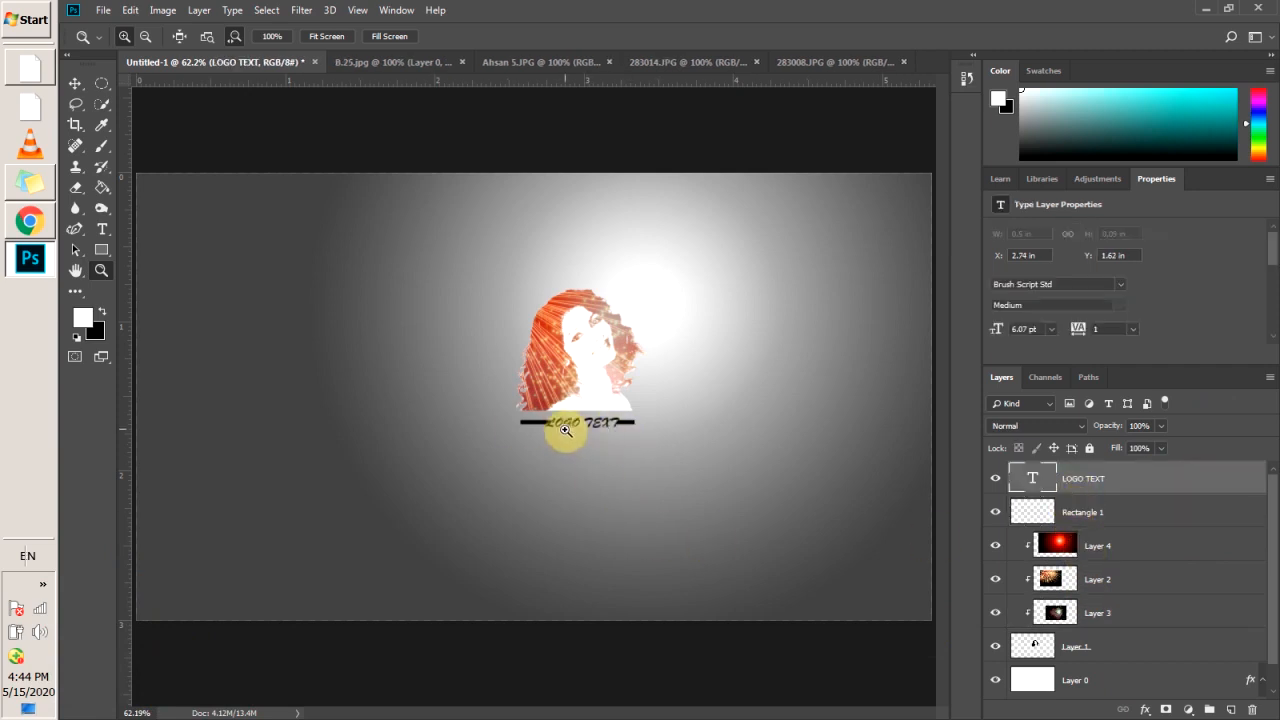
pyautogui.click(562, 424)
pyautogui.click(563, 440)
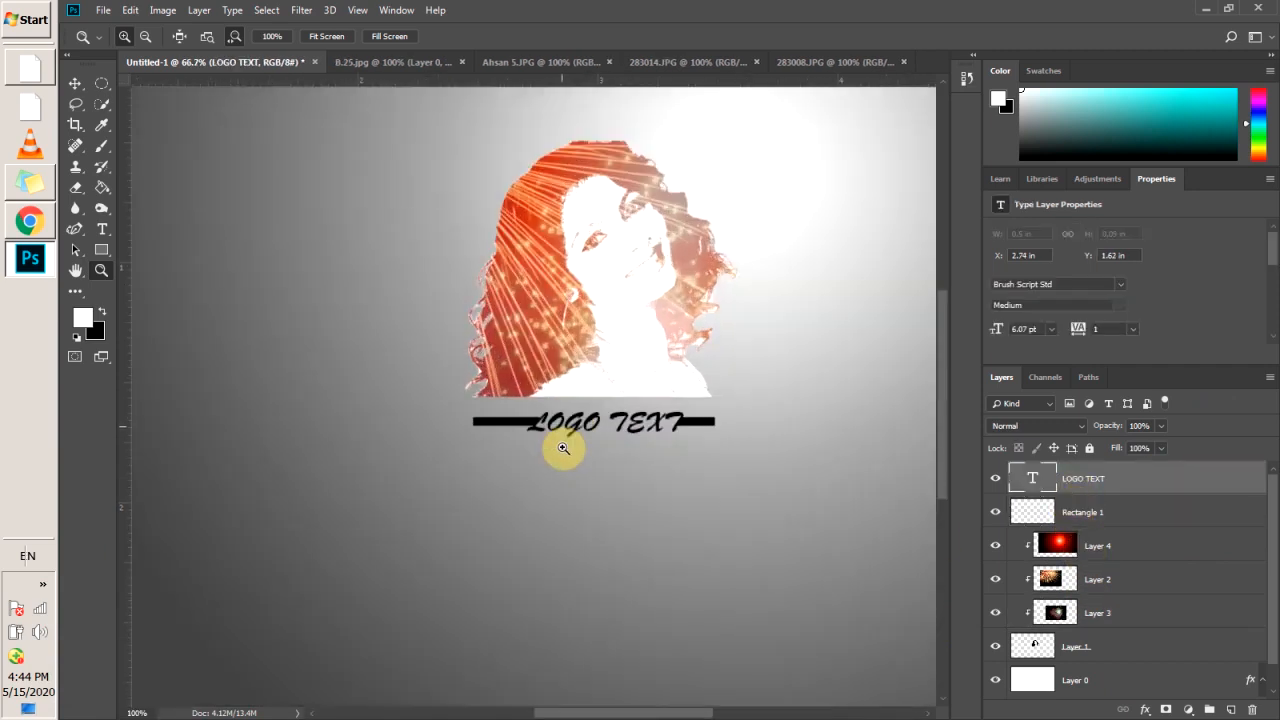
pyautogui.click(563, 449)
pyautogui.click(162, 10)
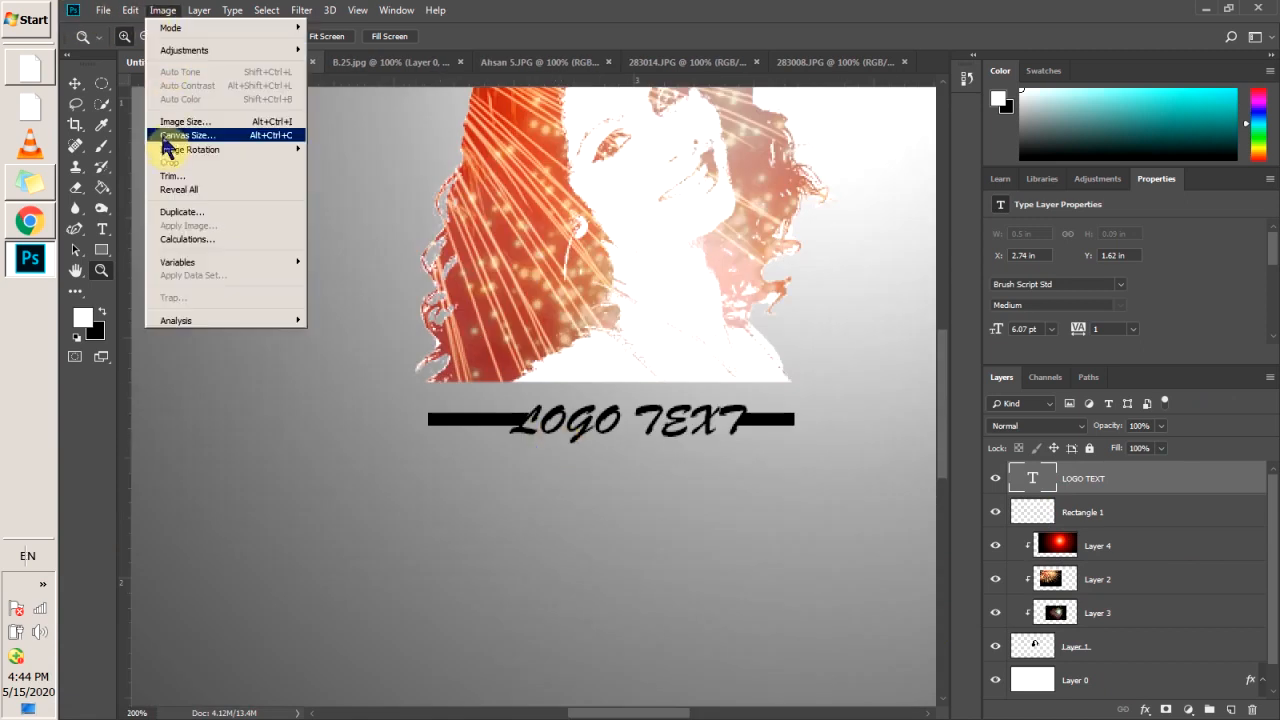
pyautogui.click(178, 122)
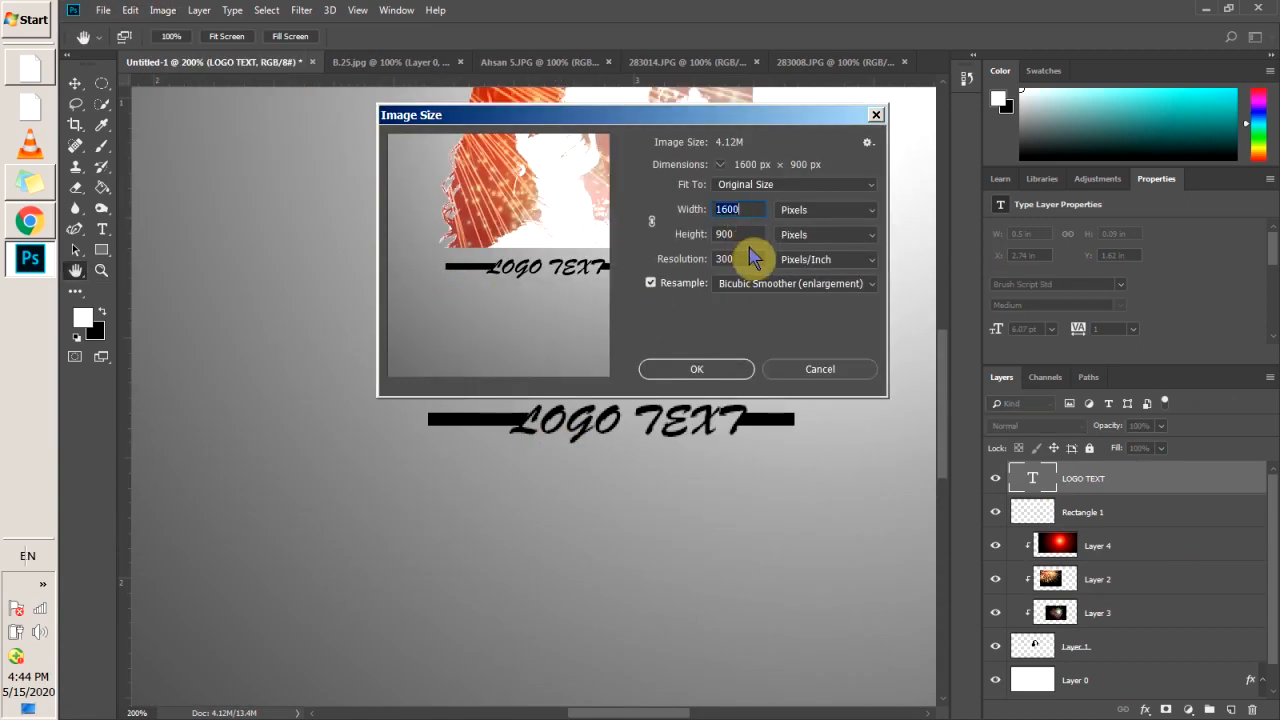
pyautogui.click(712, 371)
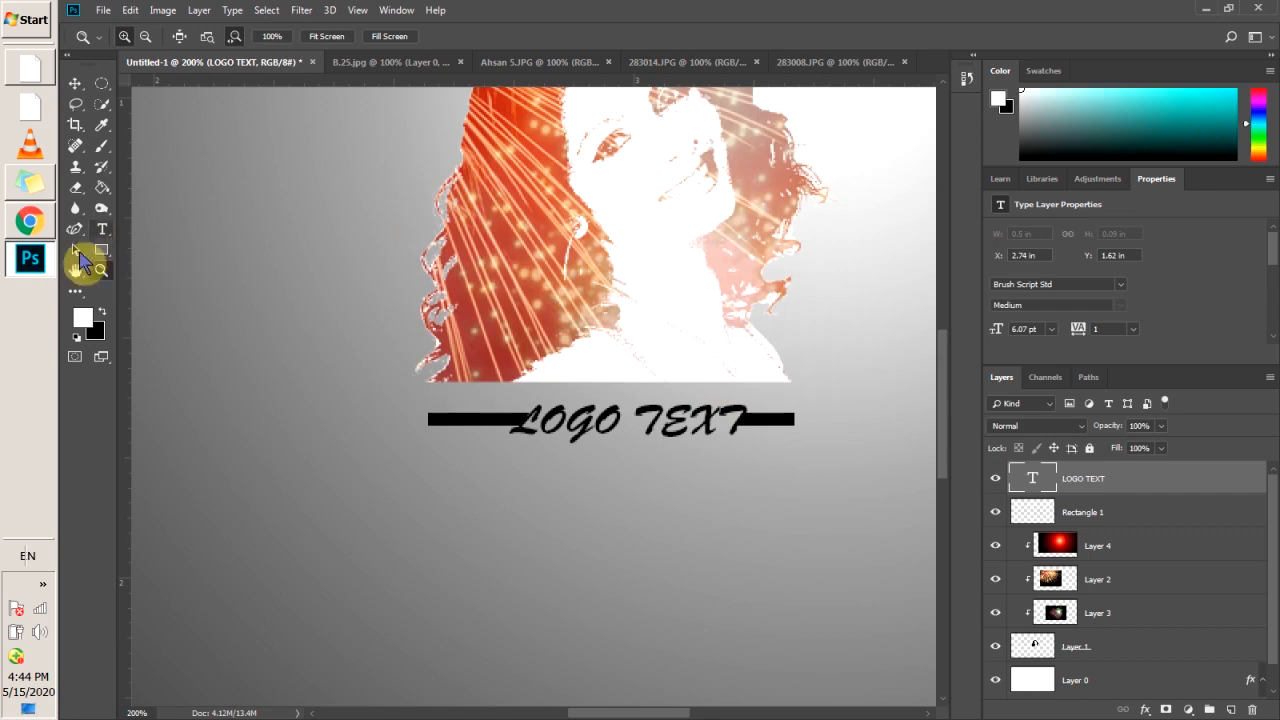
# Step: Save the document as the Photoshop file BW Logo in the Ps Files folder of Documents, with maximized compatibility
pyautogui.click(328, 37)
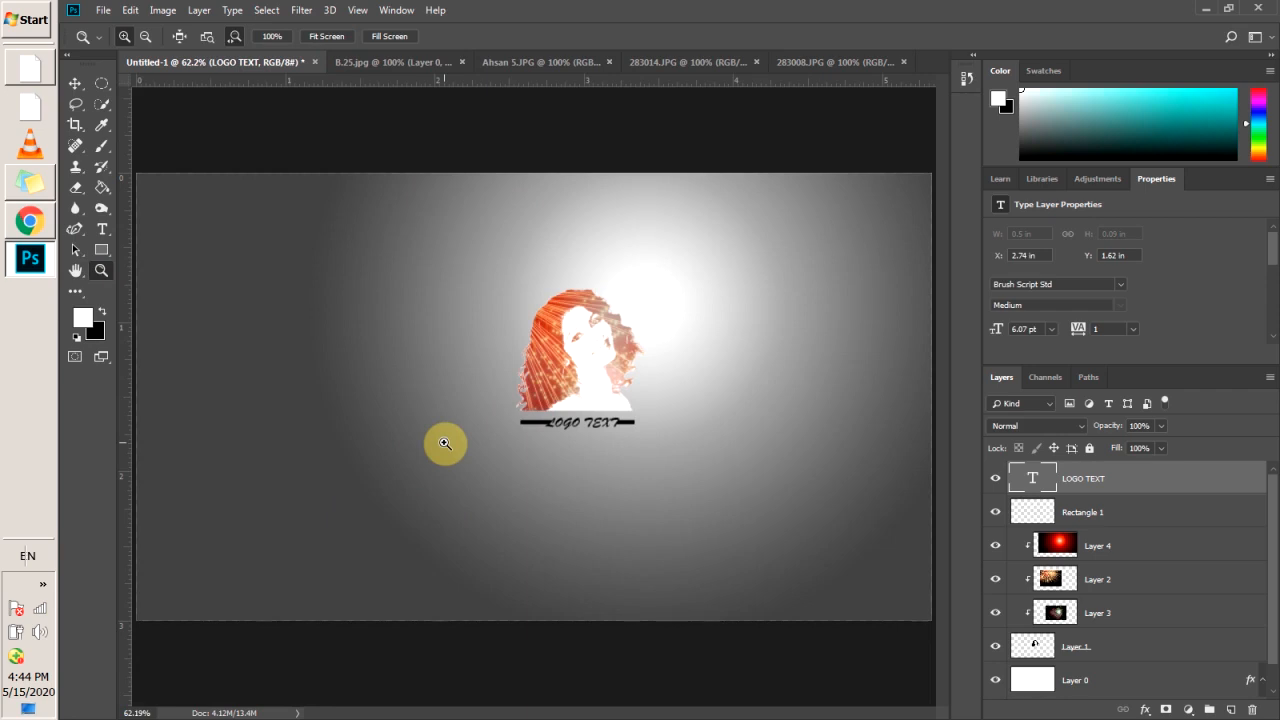
pyautogui.hotkey('ctrl', 's')
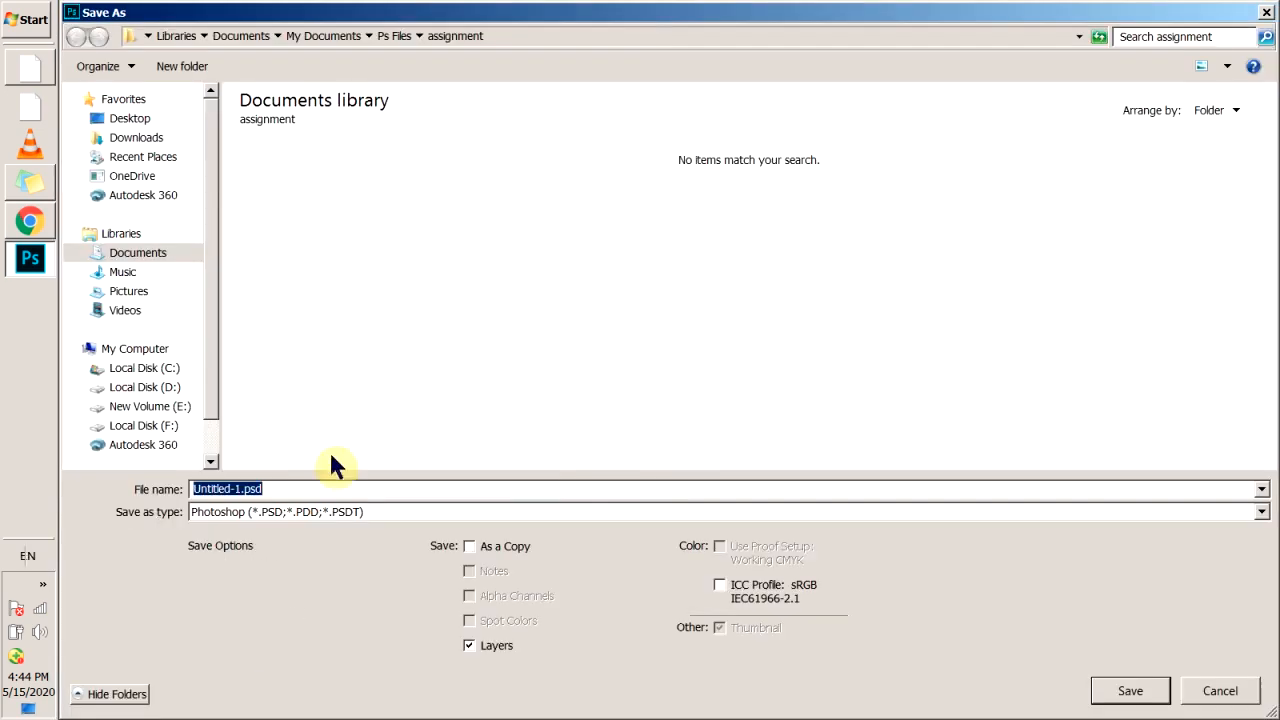
pyautogui.click(163, 256)
pyautogui.click(355, 252)
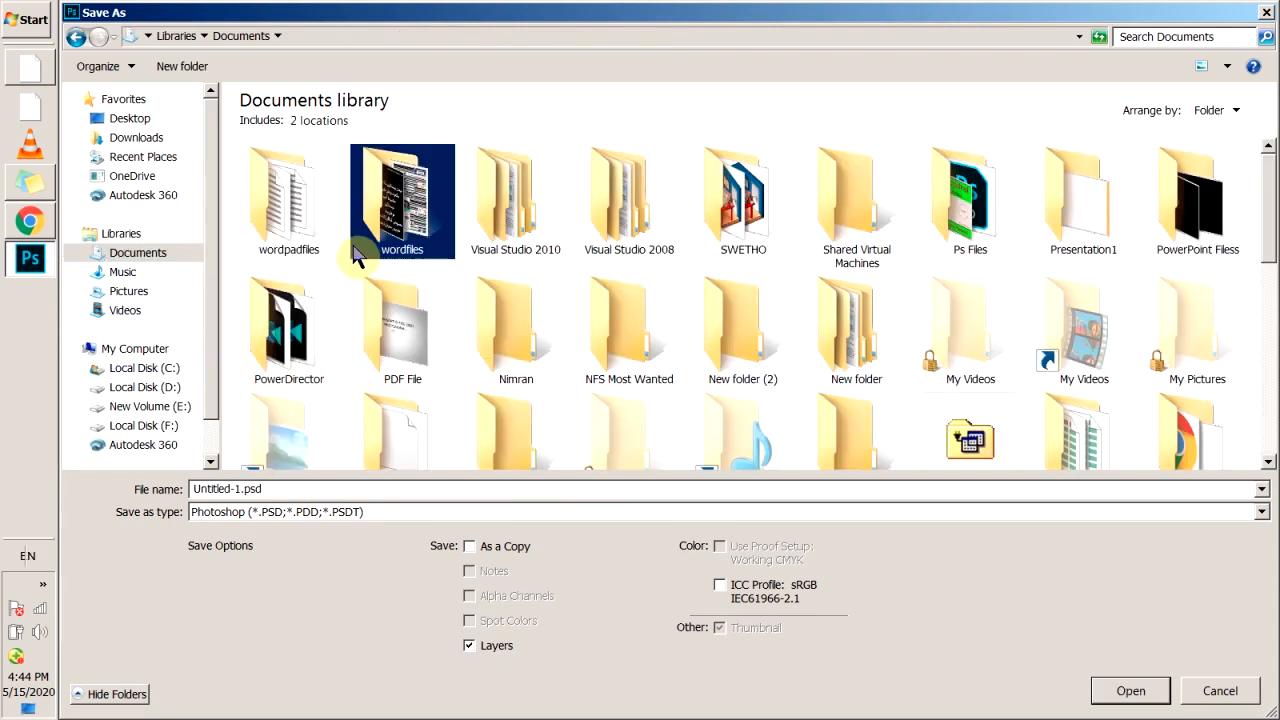
pyautogui.press('p')
pyautogui.press('Return')
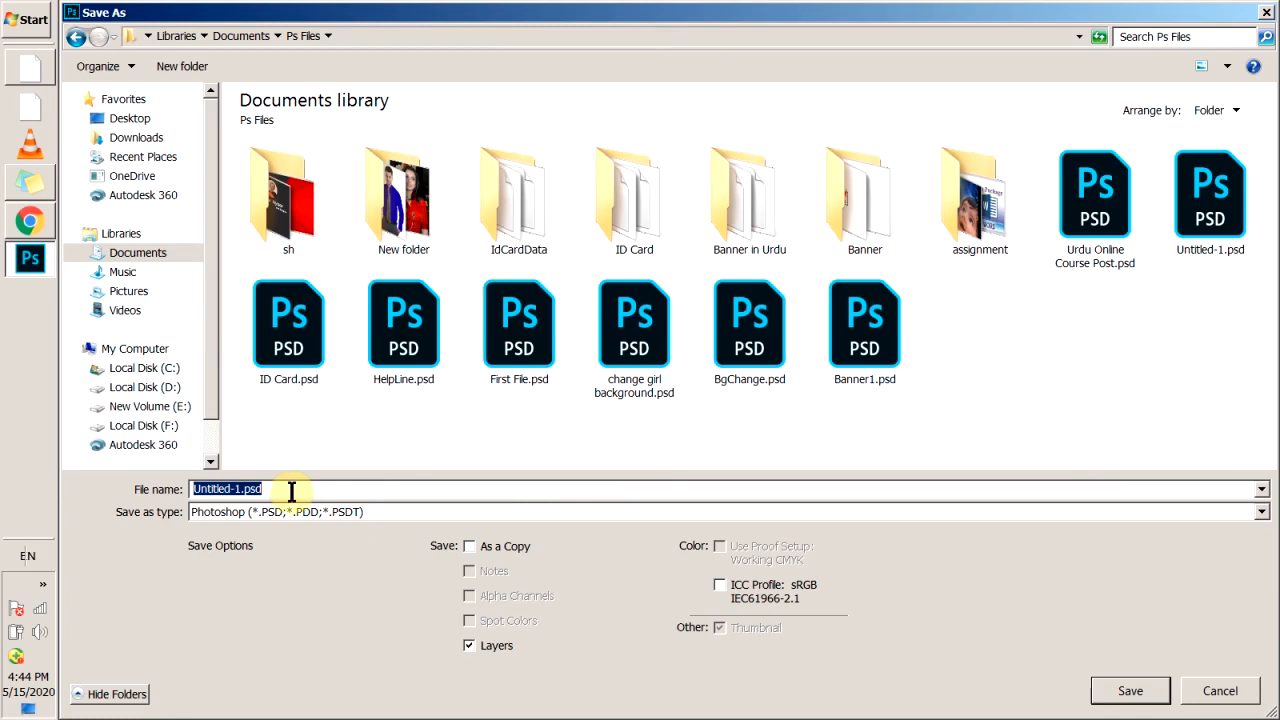
pyautogui.write('BW')
pyautogui.press('Return')
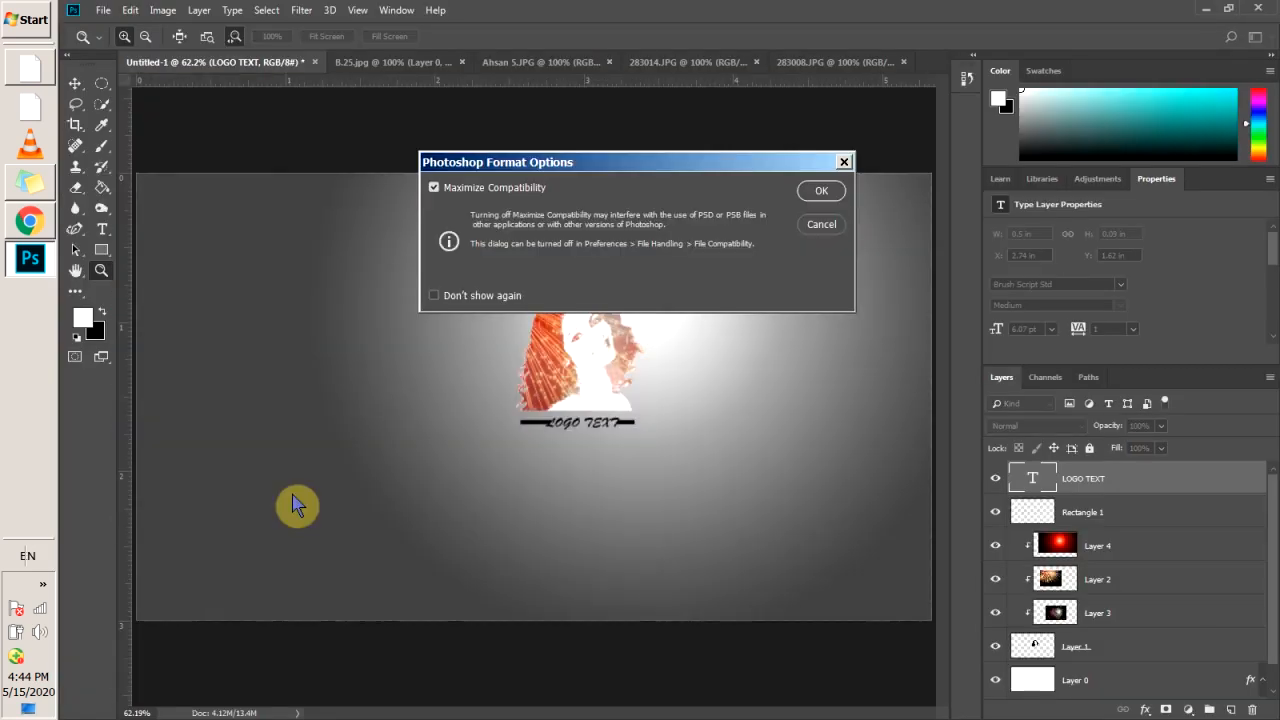
pyautogui.click(821, 191)
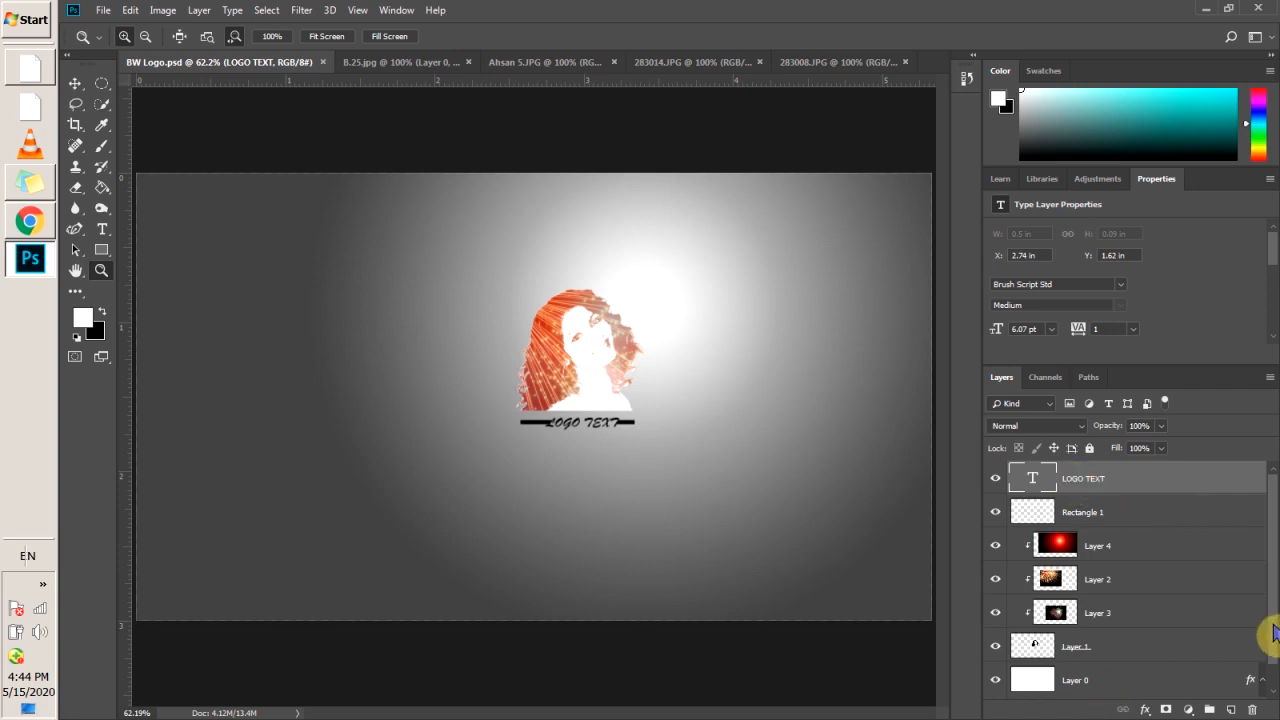
# Step: Select all the layers from LOGO TEXT down to Layer 0 and merge them into one layer
pyautogui.click(1266, 668)
pyautogui.keyDown('shift'); pyautogui.click(1060, 666); pyautogui.keyUp('shift')
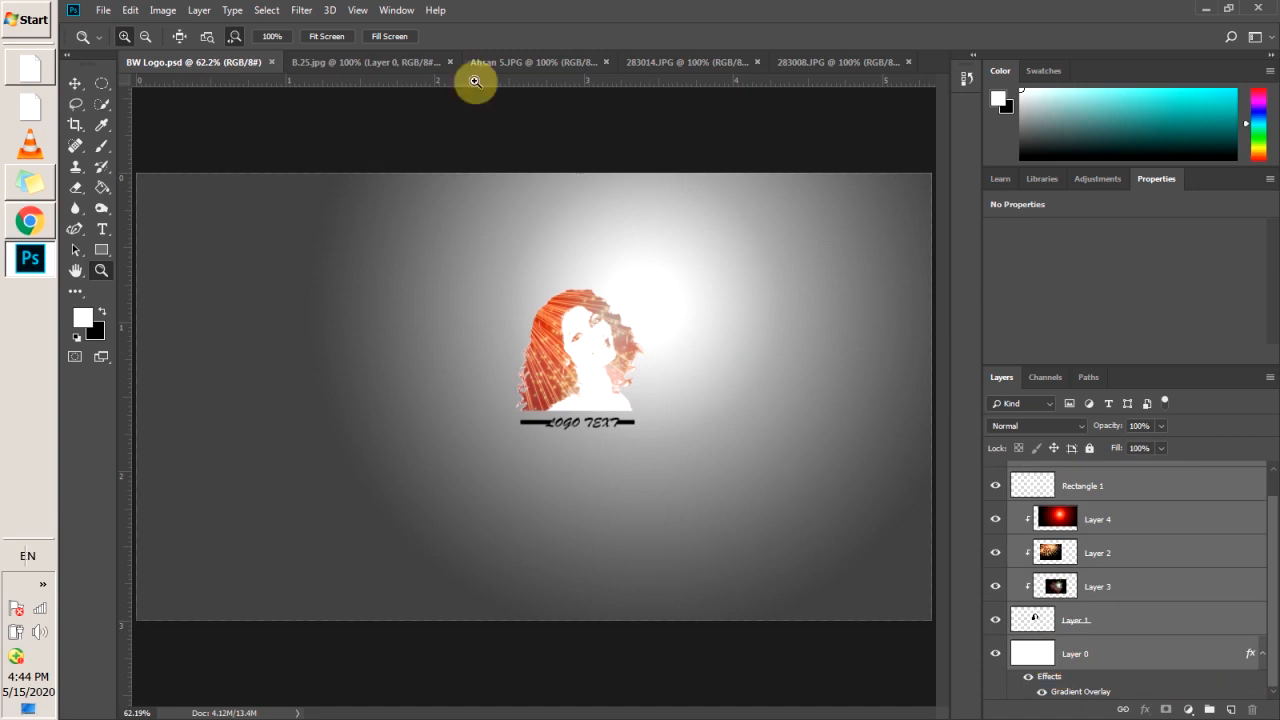
pyautogui.click(197, 11)
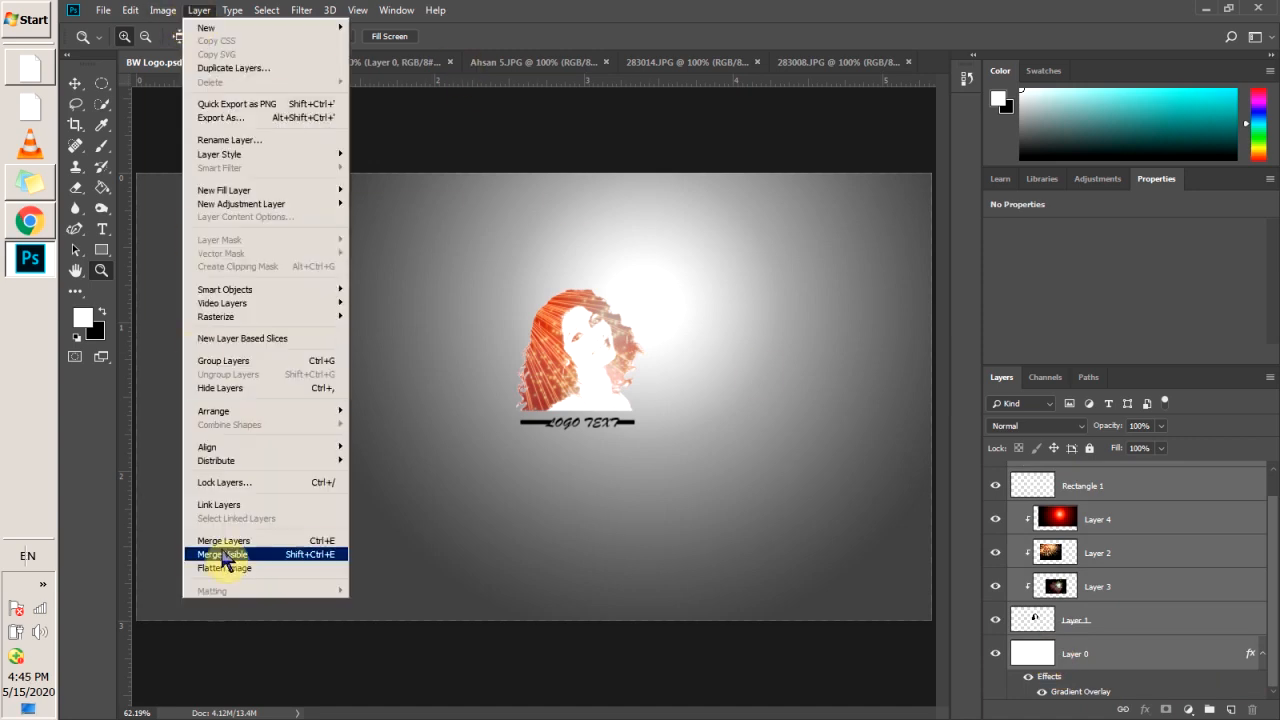
pyautogui.click(225, 541)
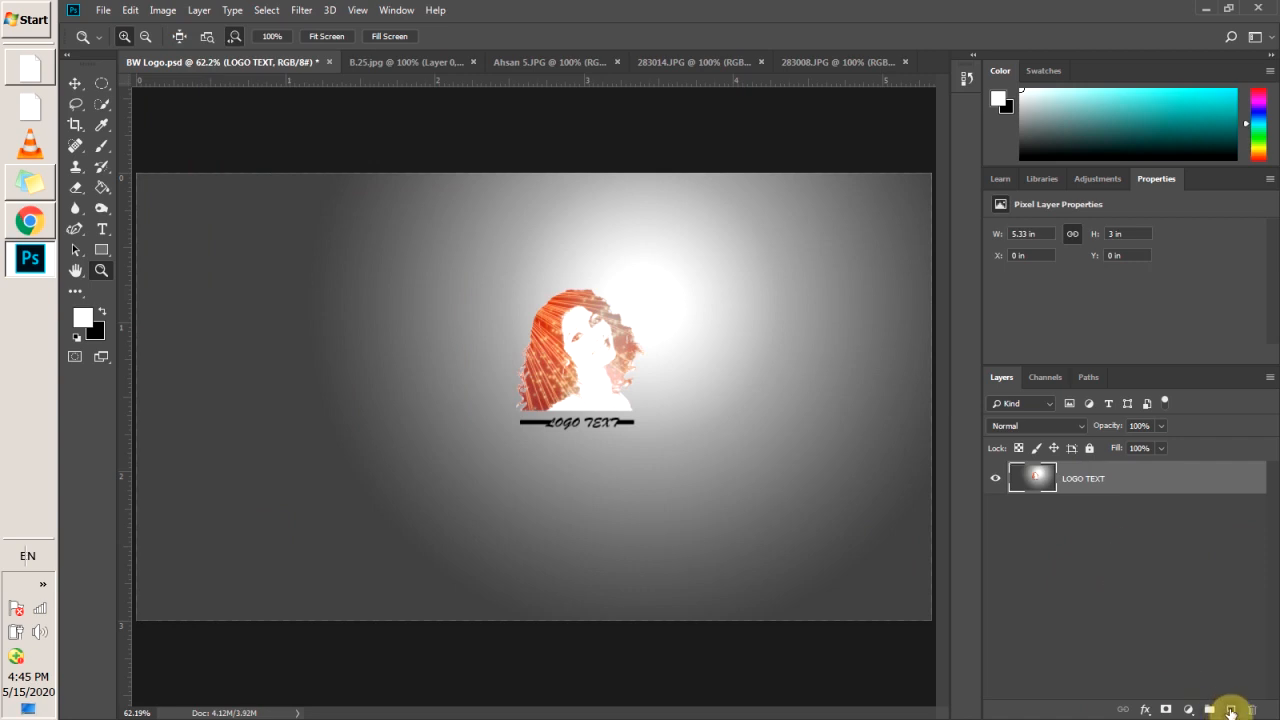
# Step: Draw a white circle about 462 px across over the logo on a new layer and shift it left to X 649 px
pyautogui.click(1231, 711)
pyautogui.click(101, 250)
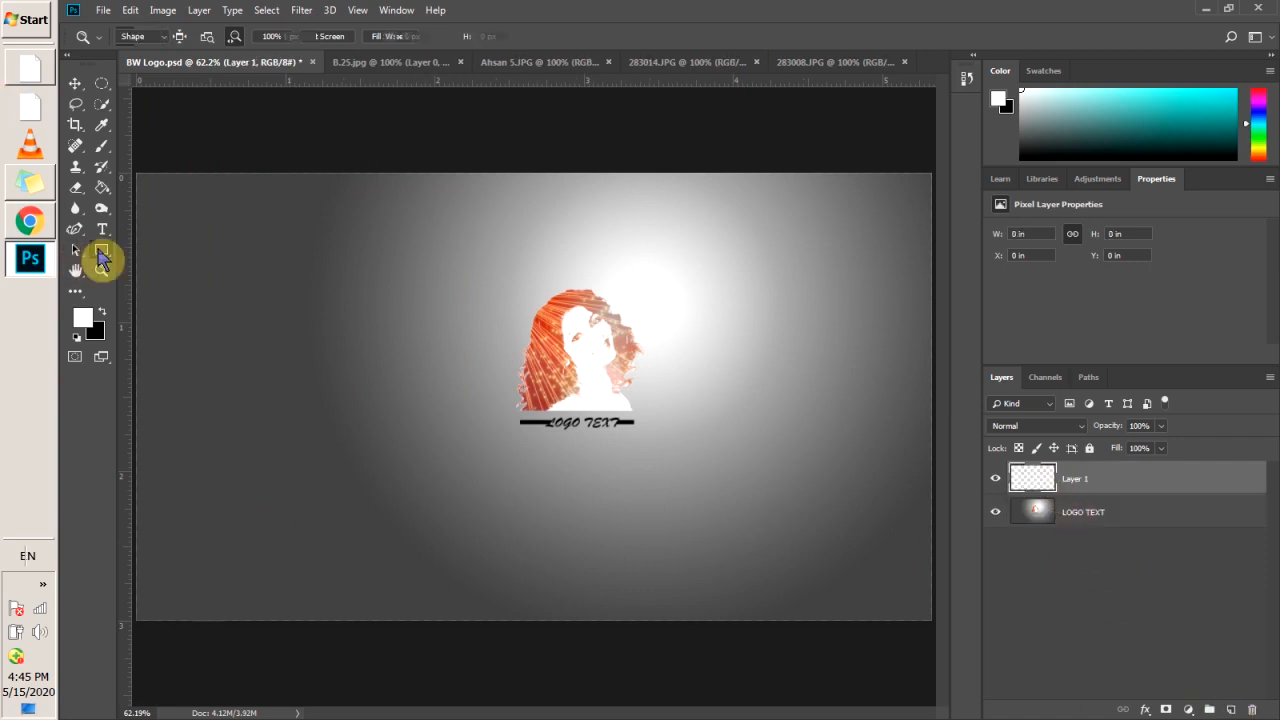
pyautogui.click(168, 281)
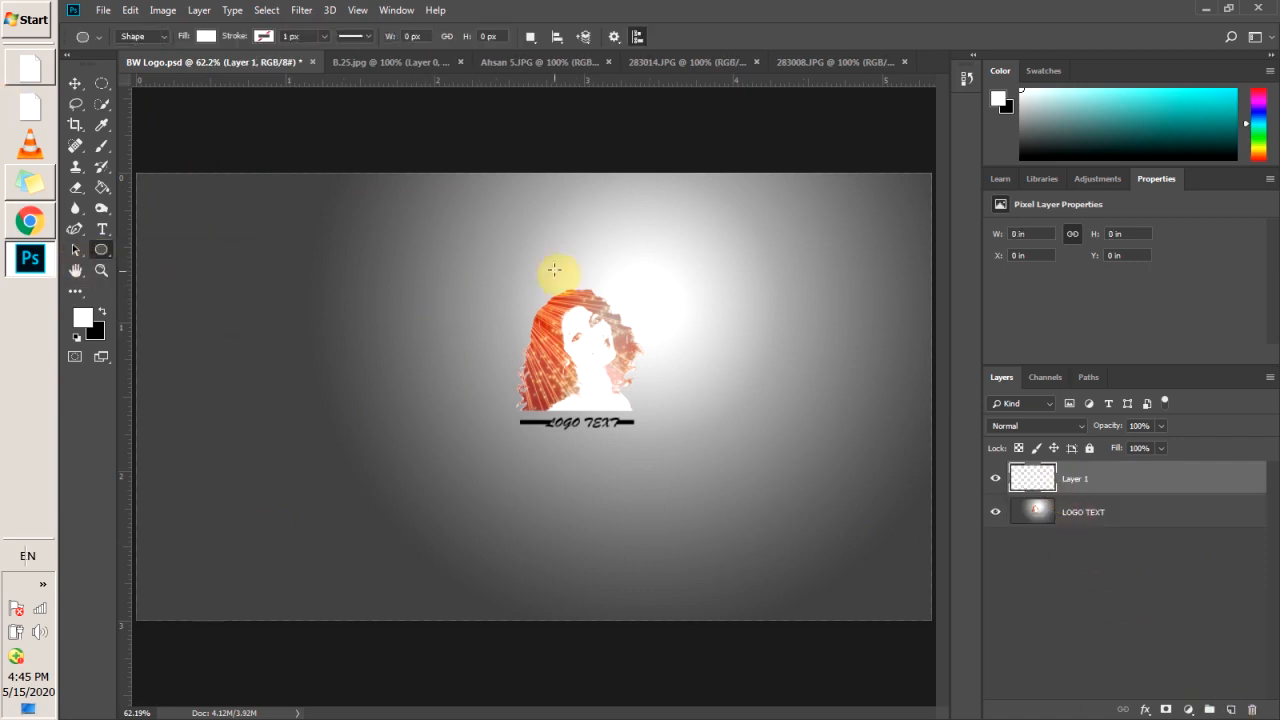
pyautogui.moveTo(481, 251); pyautogui.dragTo(704, 537)
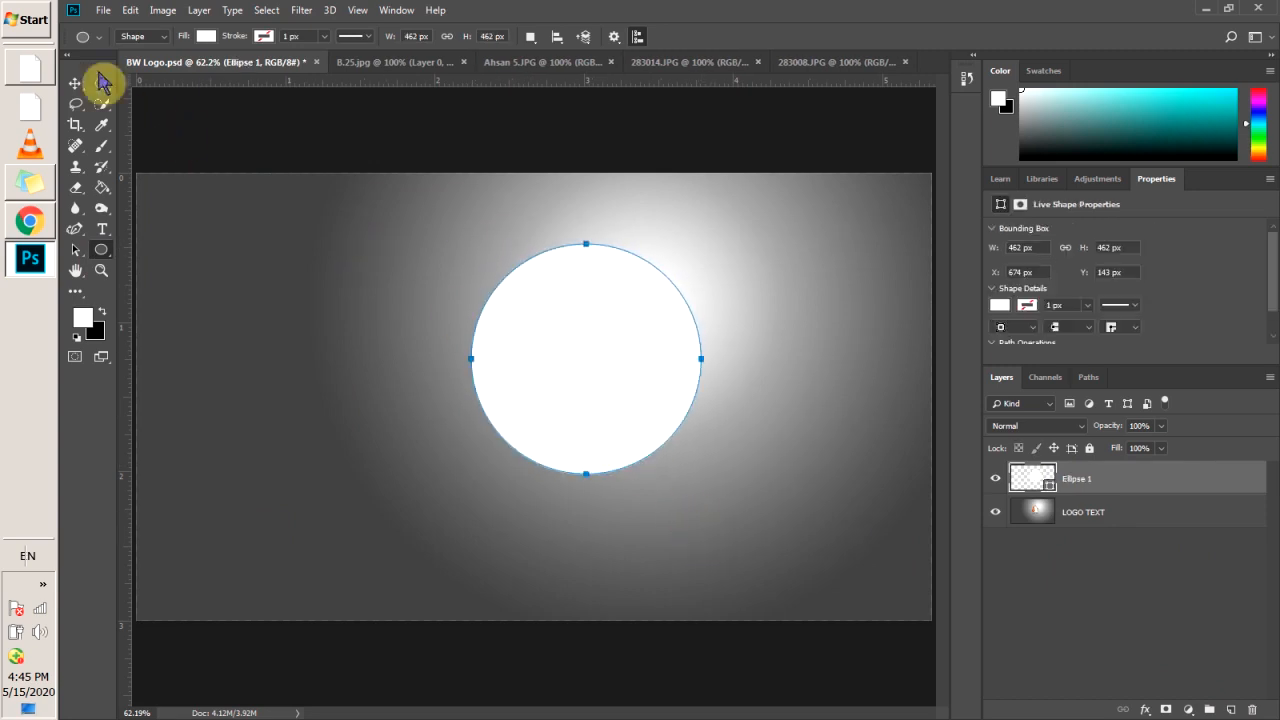
pyautogui.click(76, 83)
pyautogui.moveTo(596, 392); pyautogui.dragTo(584, 393)
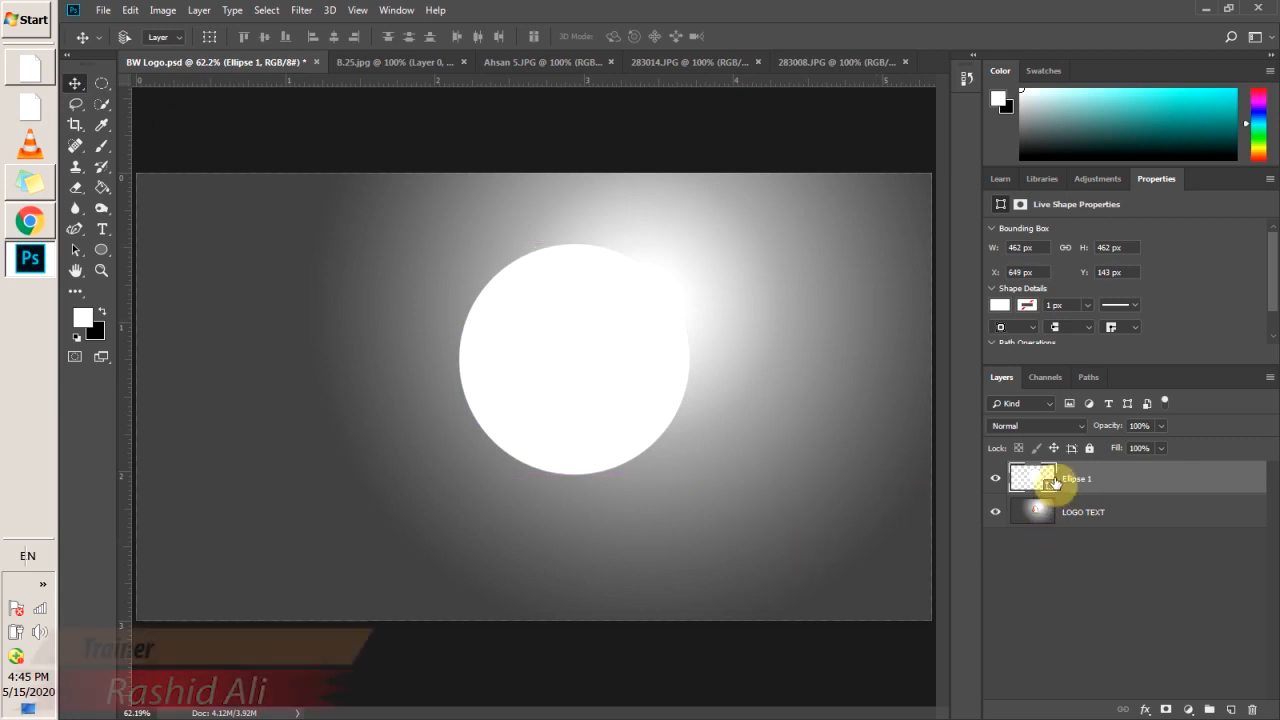
# Step: Place the Ellipse 1 layer below LOGO TEXT and clip LOGO TEXT to the circle with a clipping mask
pyautogui.rightClick(1053, 483)
pyautogui.click(1066, 543)
pyautogui.moveTo(1089, 491); pyautogui.dragTo(1083, 513)
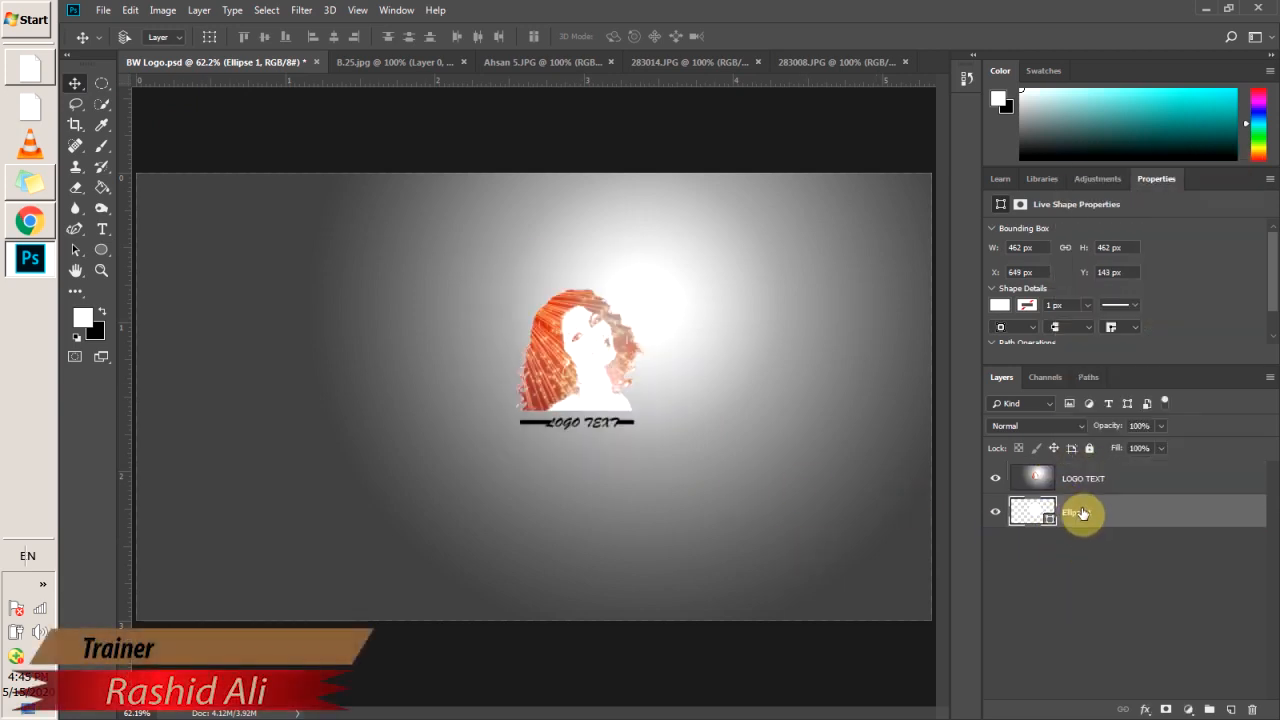
pyautogui.rightClick(1069, 481)
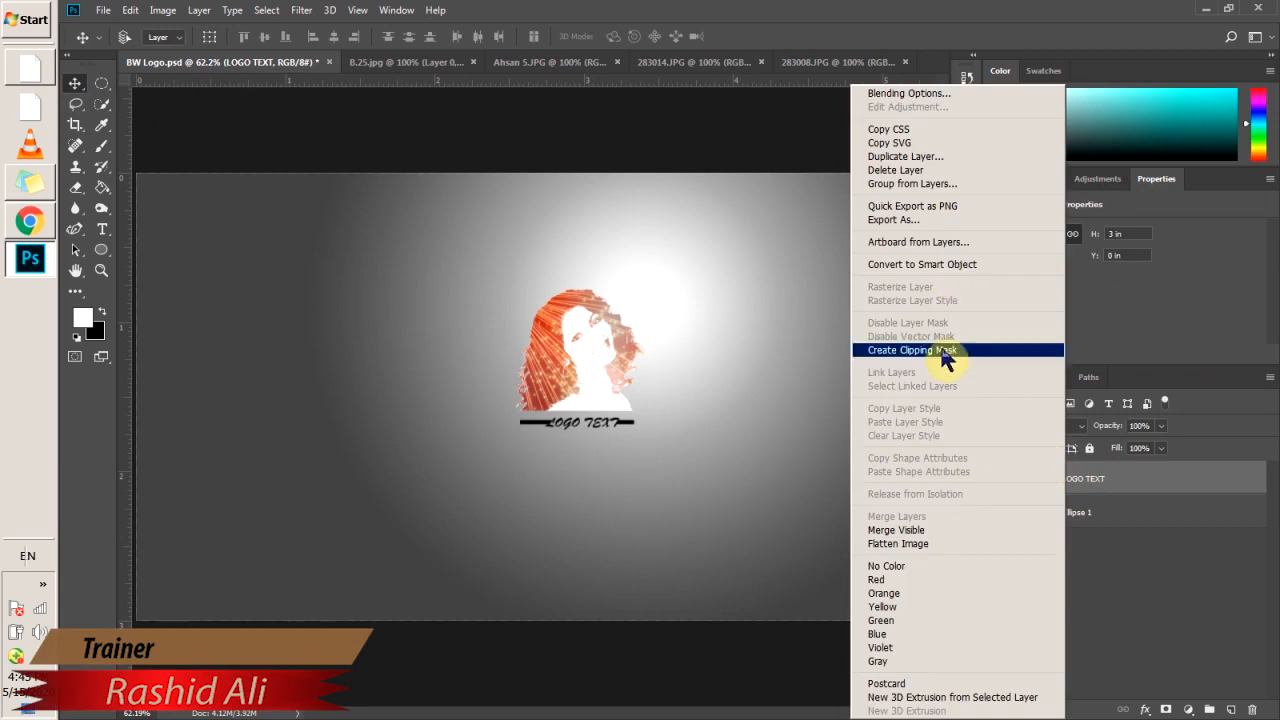
pyautogui.click(942, 351)
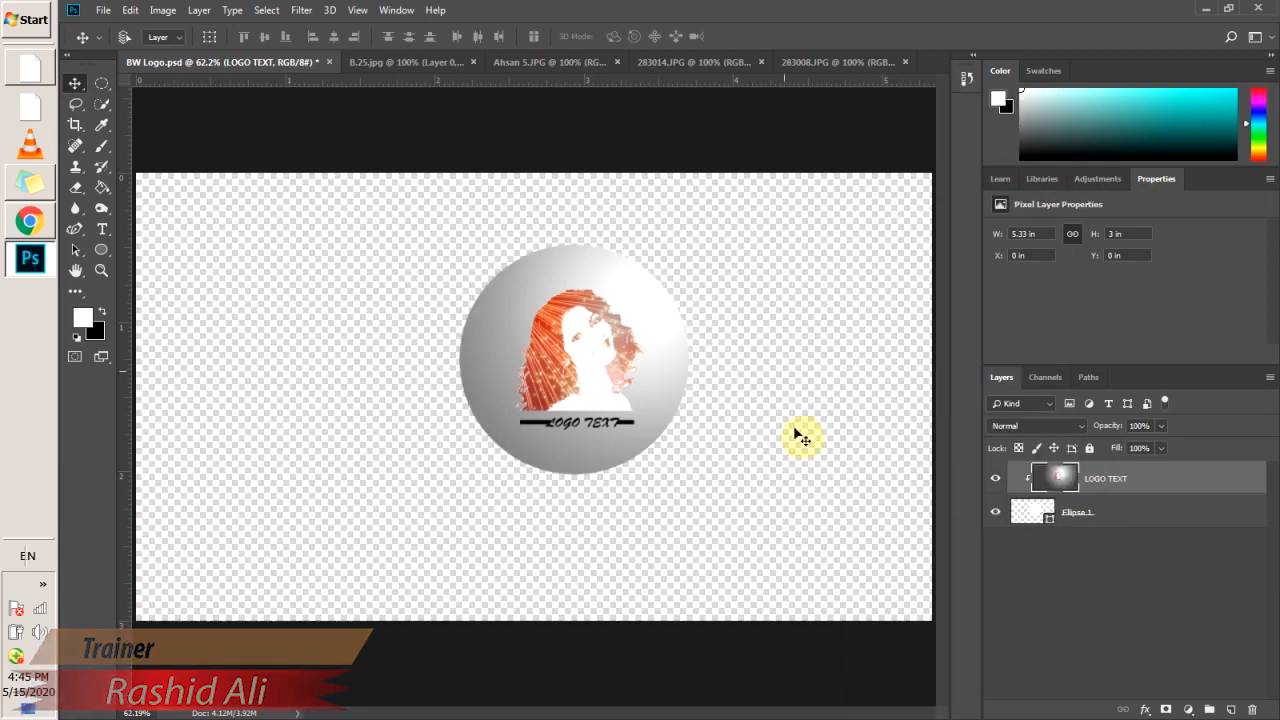
pyautogui.moveTo(652, 386)
pyautogui.mouseDown()
pyautogui.moveTo(665, 383)
pyautogui.moveTo(650, 386)
pyautogui.mouseUp()
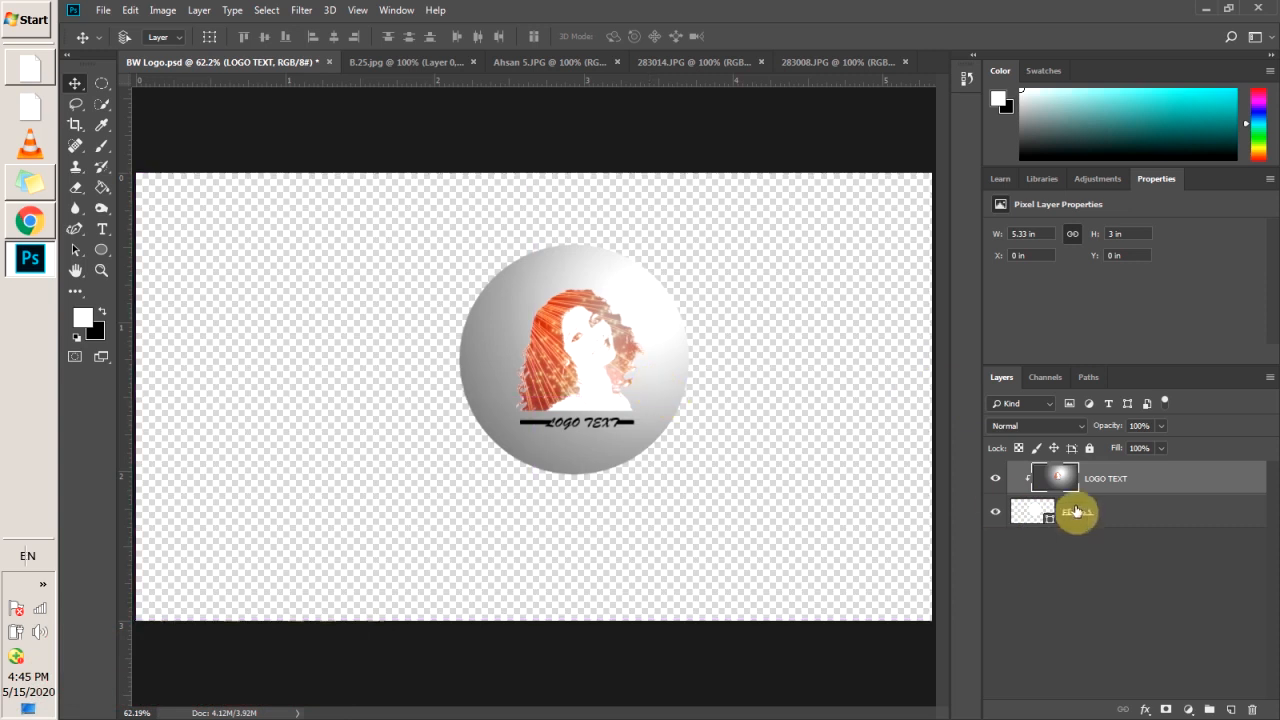
# Step: Shift the Ellipse 1 circle slightly right to X 667 px to center it around the portrait, and save the file
pyautogui.click(1077, 512)
pyautogui.moveTo(625, 433); pyautogui.dragTo(607, 428)
pyautogui.click(101, 12)
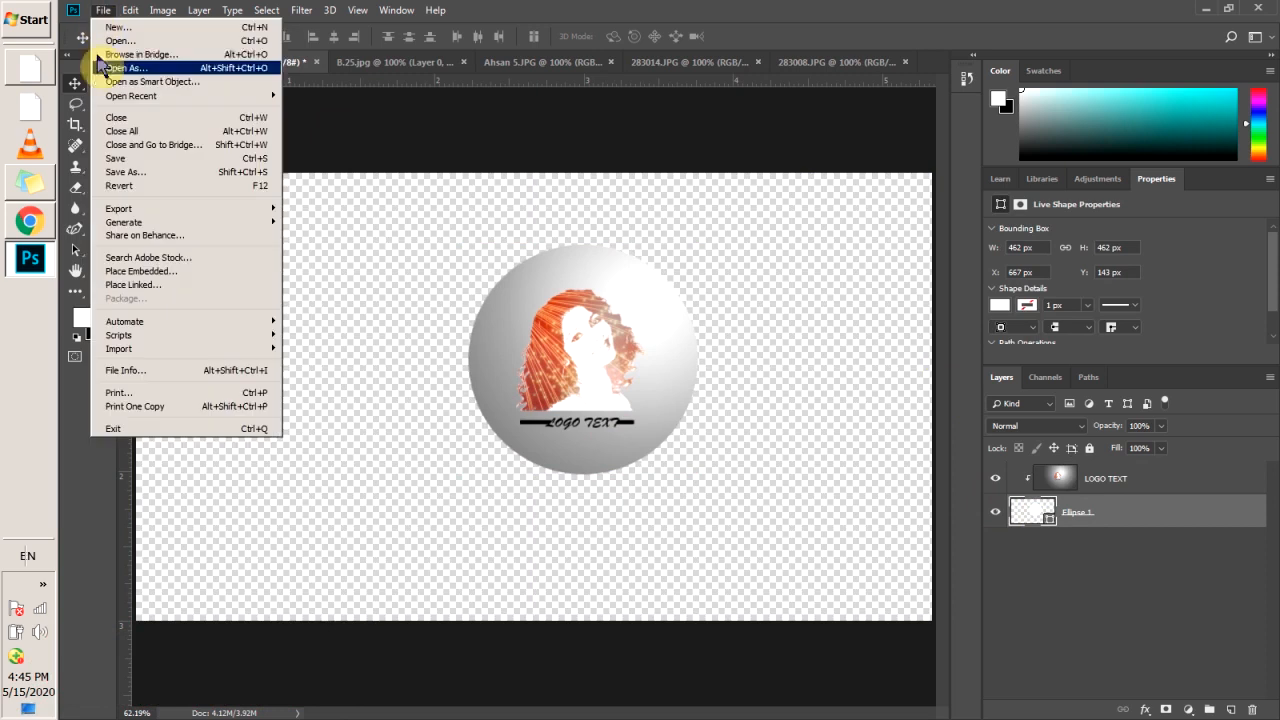
pyautogui.click(108, 160)
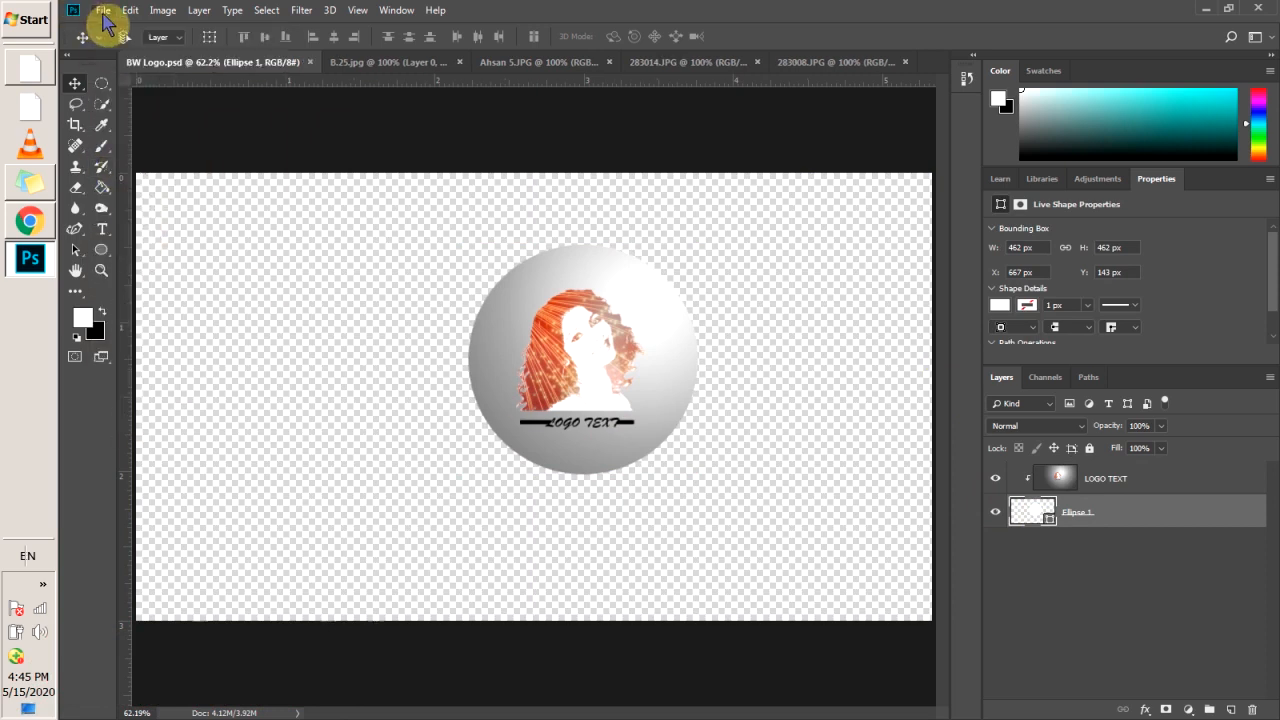
# Step: Step back through the history to before the circle was first shifted and placed beneath LOGO TEXT
pyautogui.click(101, 12)
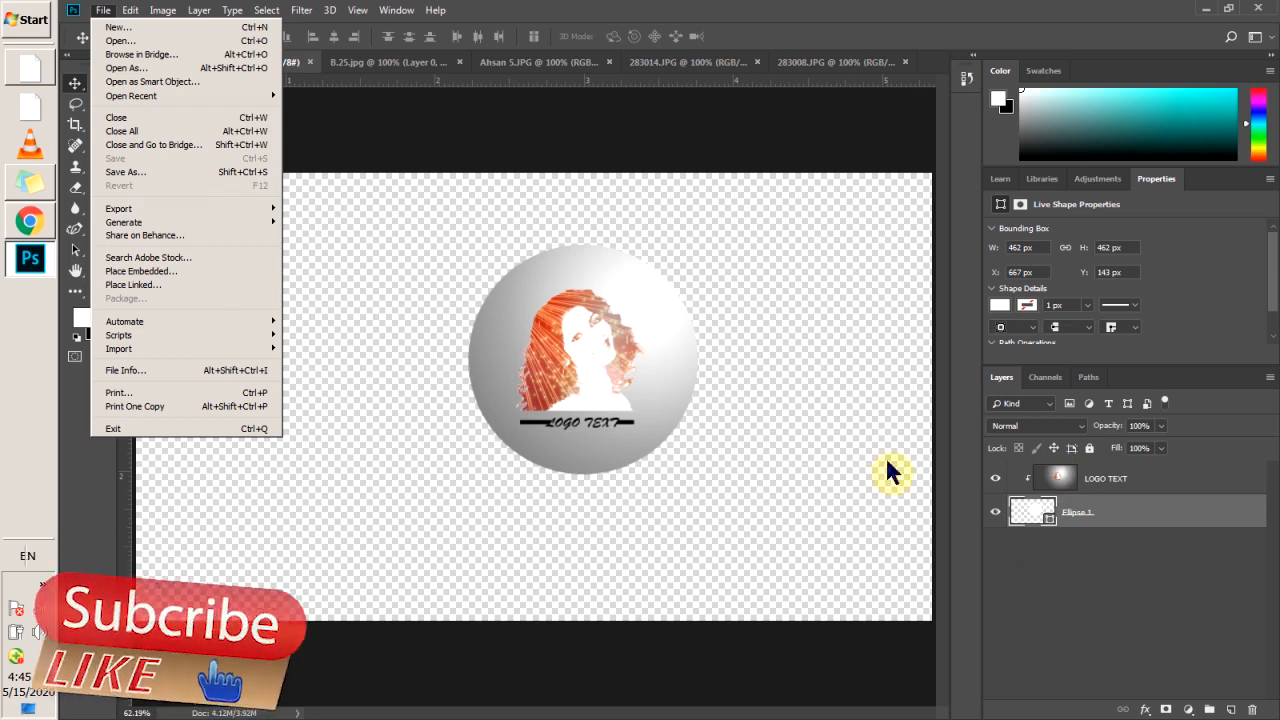
pyautogui.click(129, 12)
pyautogui.click(152, 55)
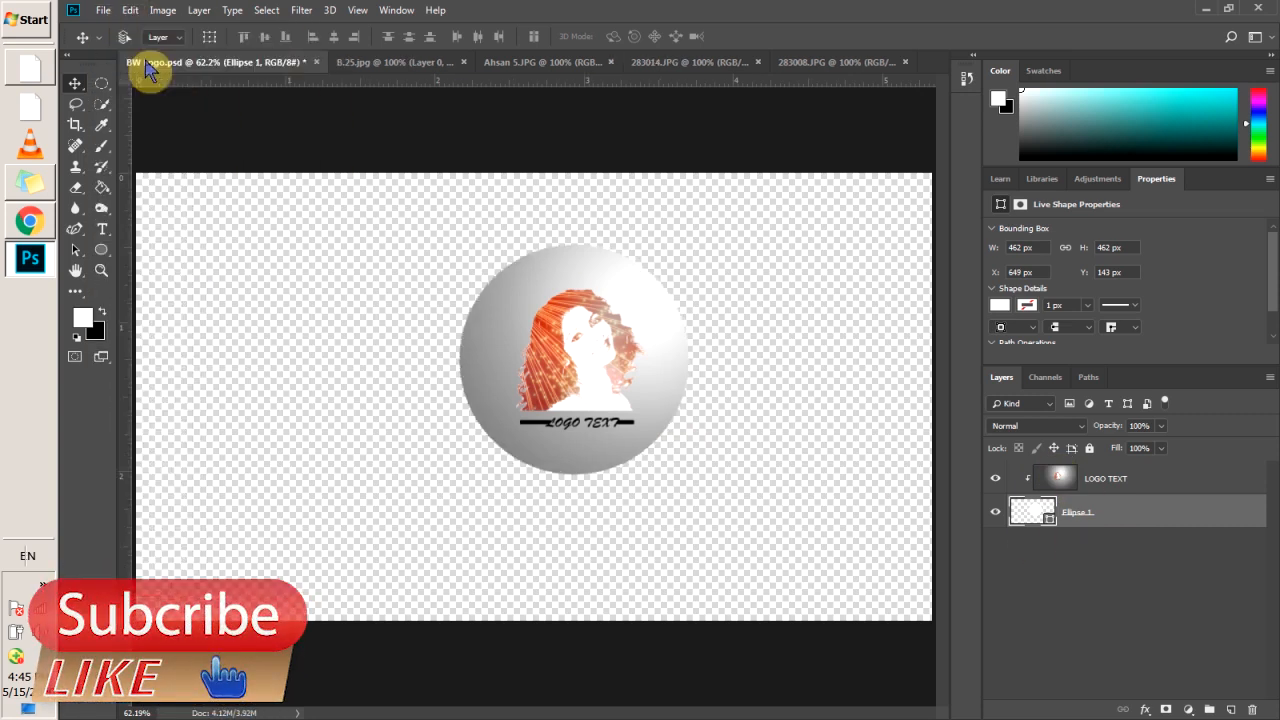
pyautogui.click(145, 18)
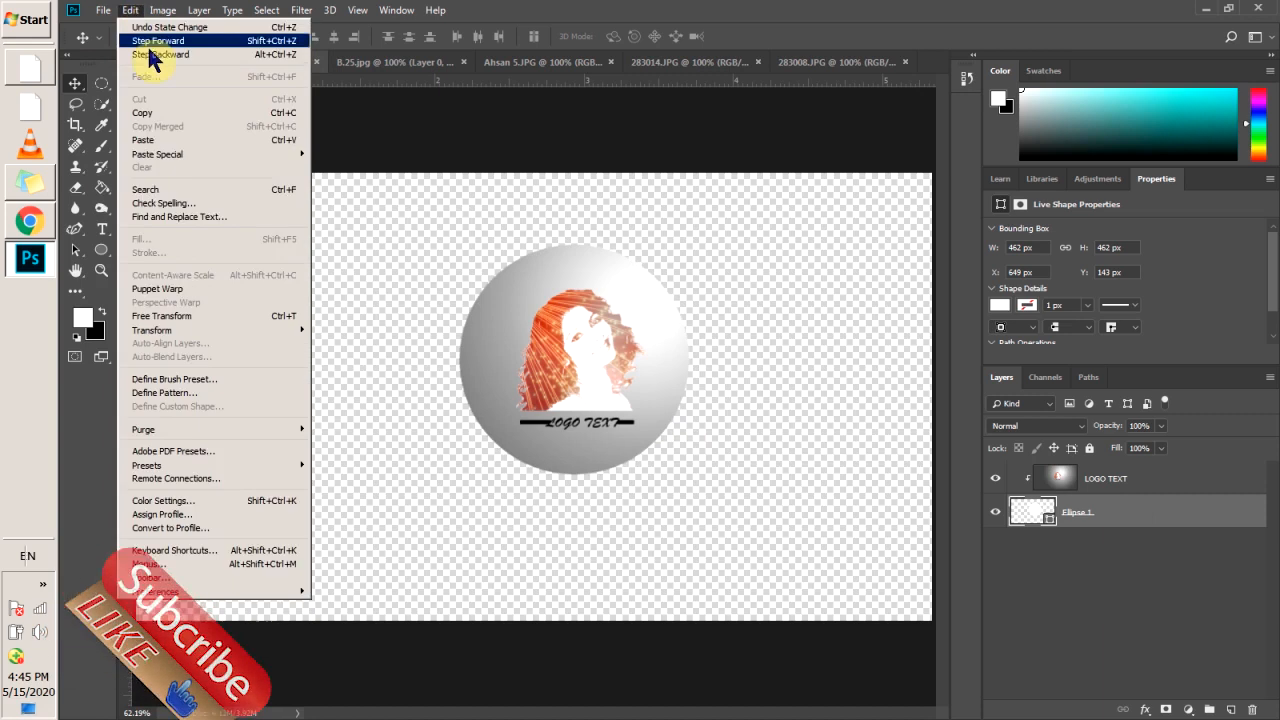
pyautogui.click(152, 55)
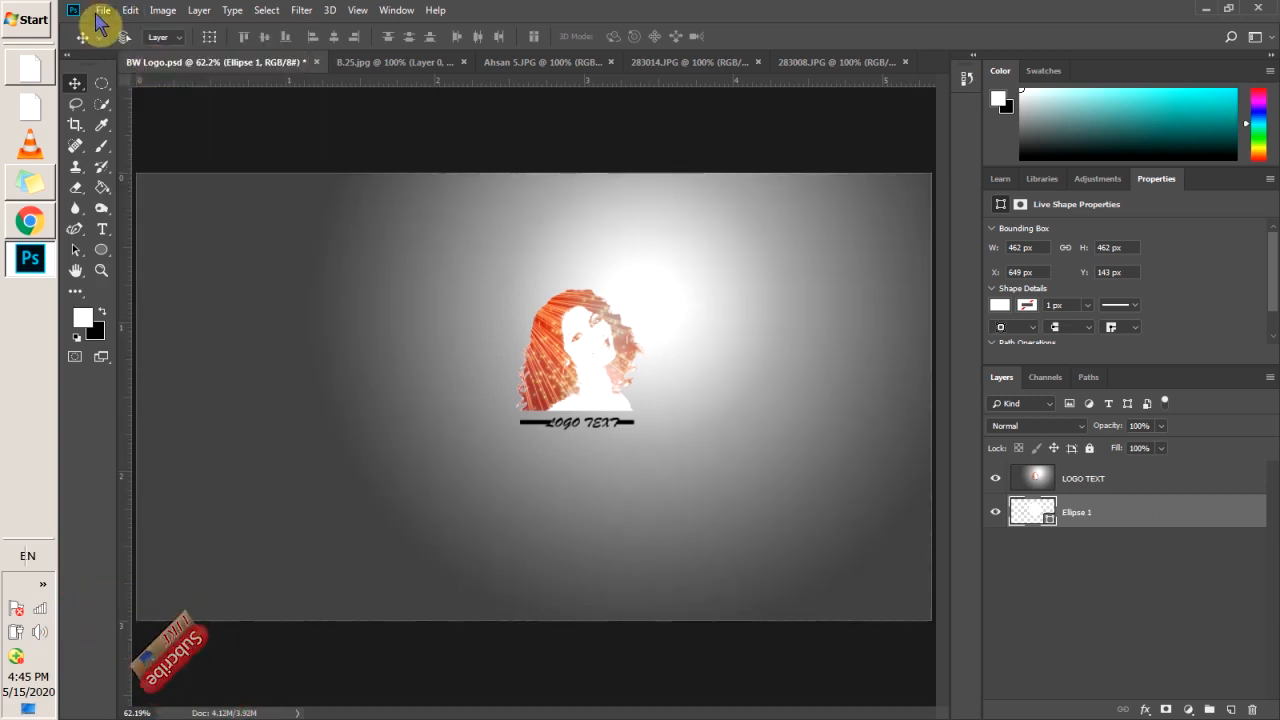
pyautogui.click(134, 16)
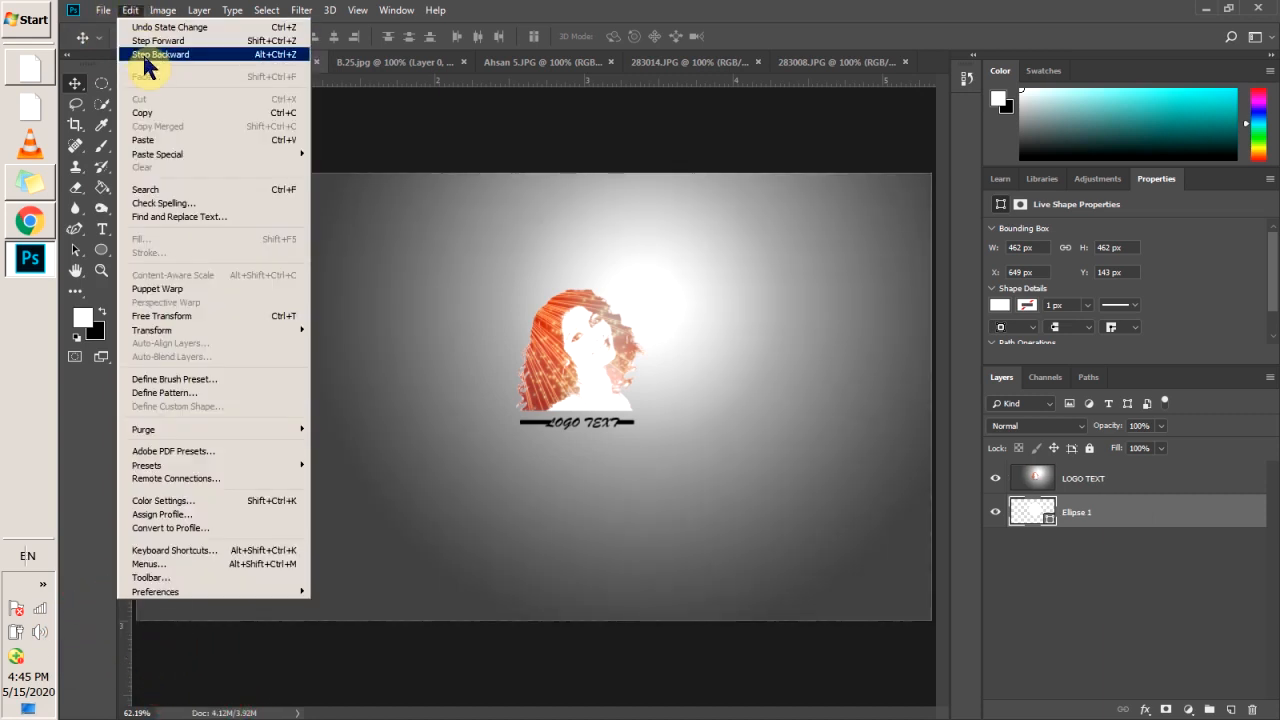
pyautogui.click(147, 55)
pyautogui.click(130, 12)
pyautogui.click(156, 55)
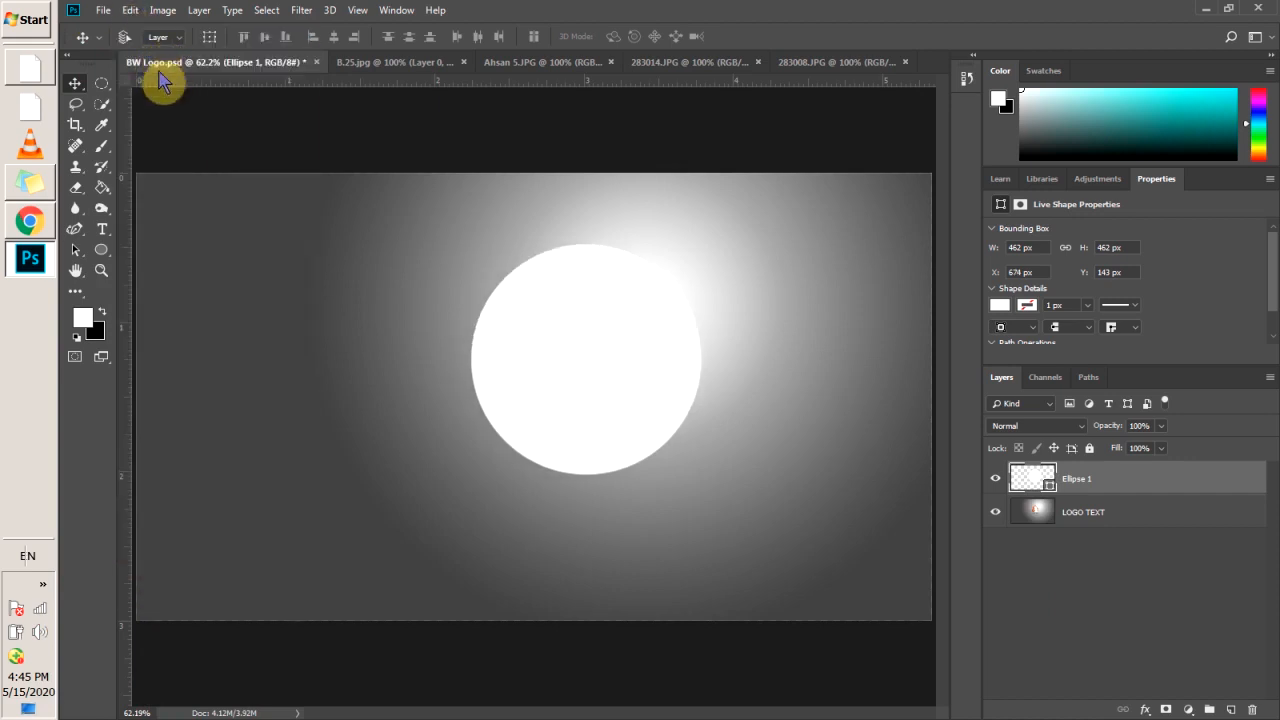
# Step: Redo the circle's first shift to the left and its placement beneath the LOGO TEXT layer
pyautogui.press('z')
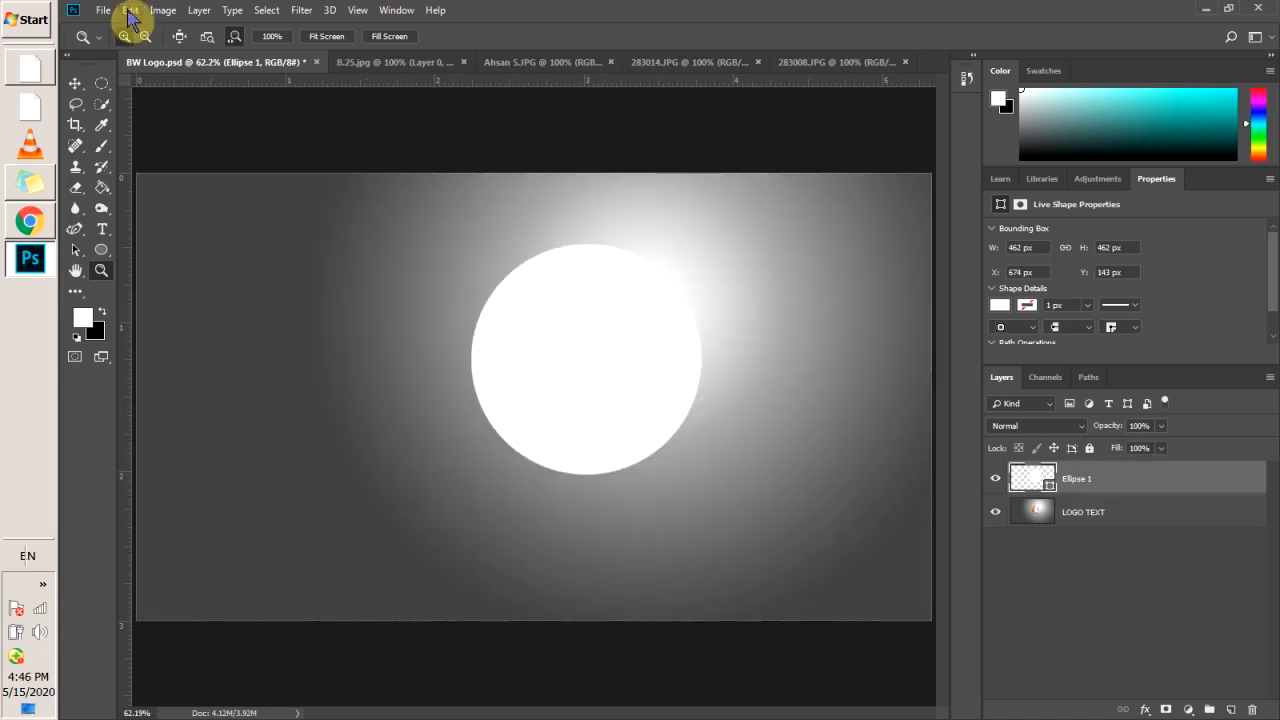
pyautogui.click(130, 10)
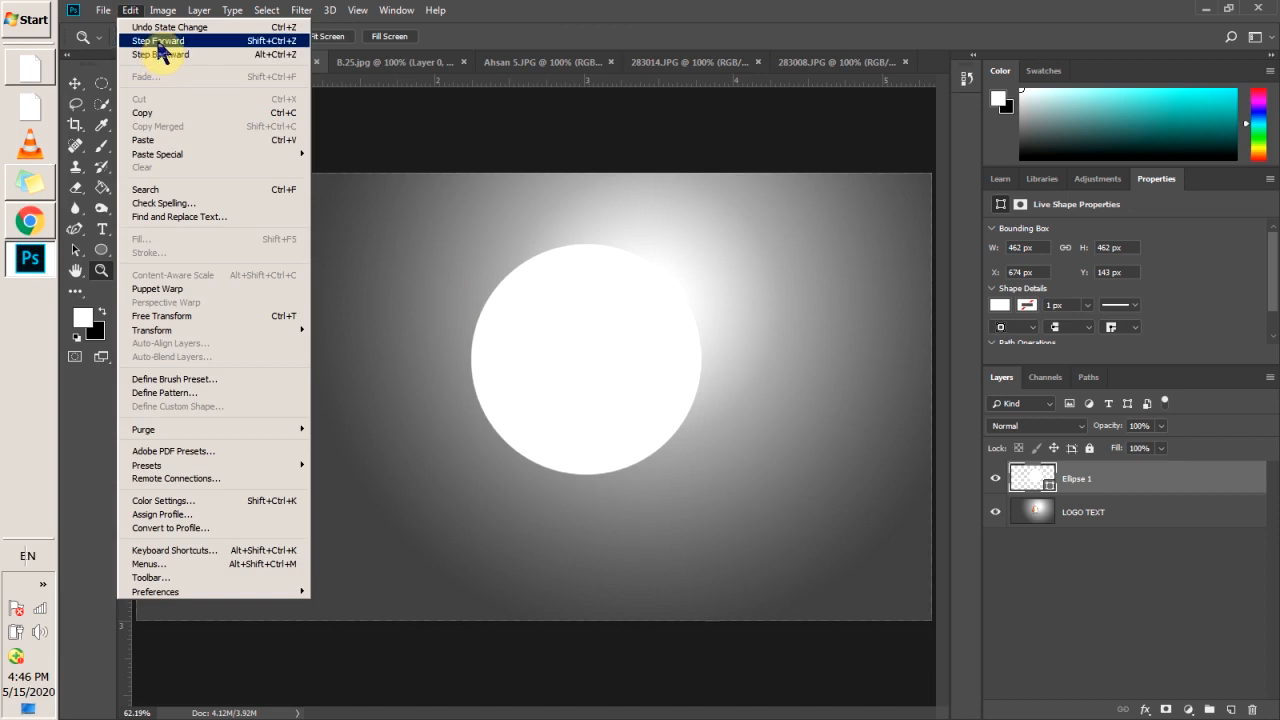
pyautogui.click(158, 46)
pyautogui.click(130, 10)
pyautogui.click(161, 42)
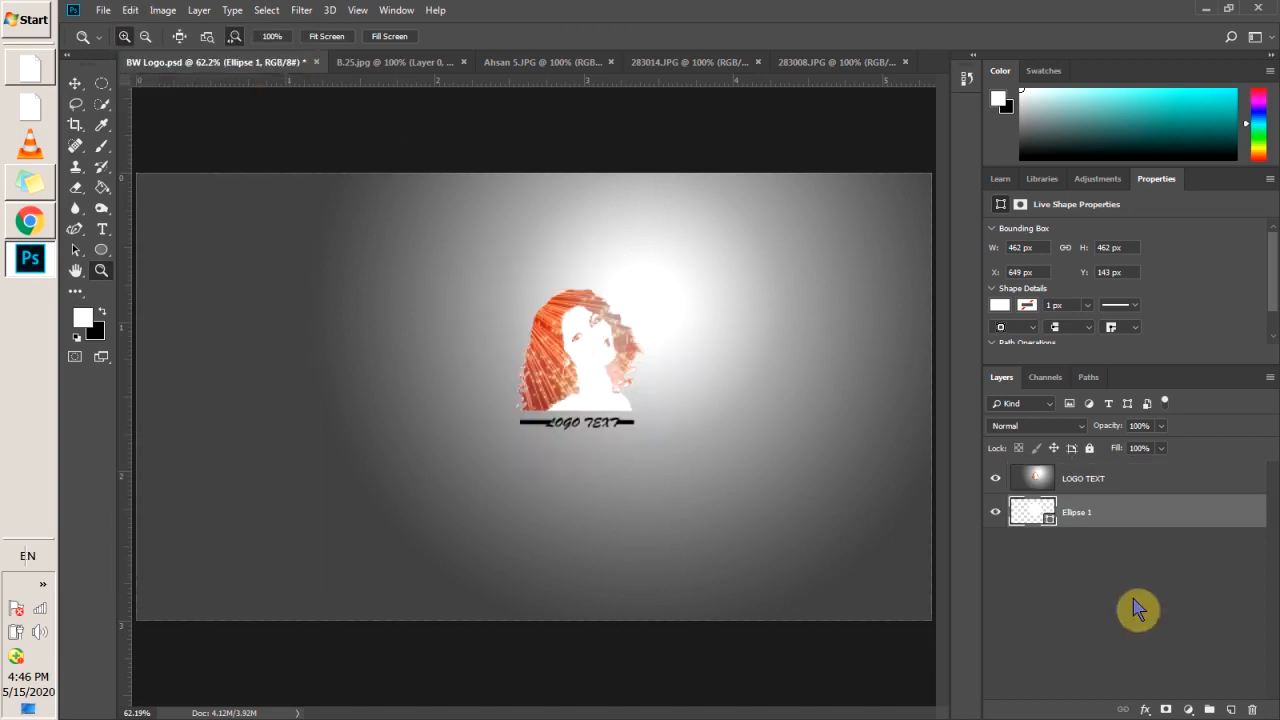
# Step: Clip LOGO TEXT to the circle again and shift the clipped artwork slightly left to X -0.05 in
pyautogui.click(1076, 487)
pyautogui.rightClick(1078, 490)
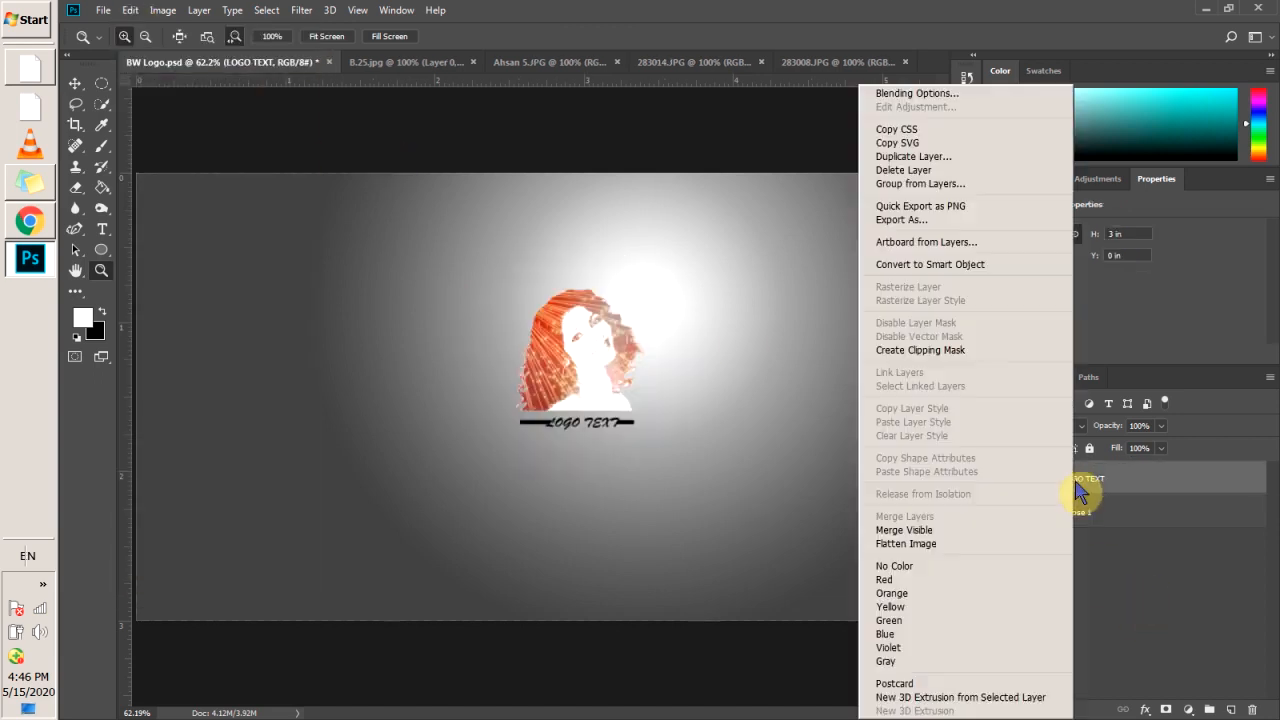
pyautogui.click(980, 353)
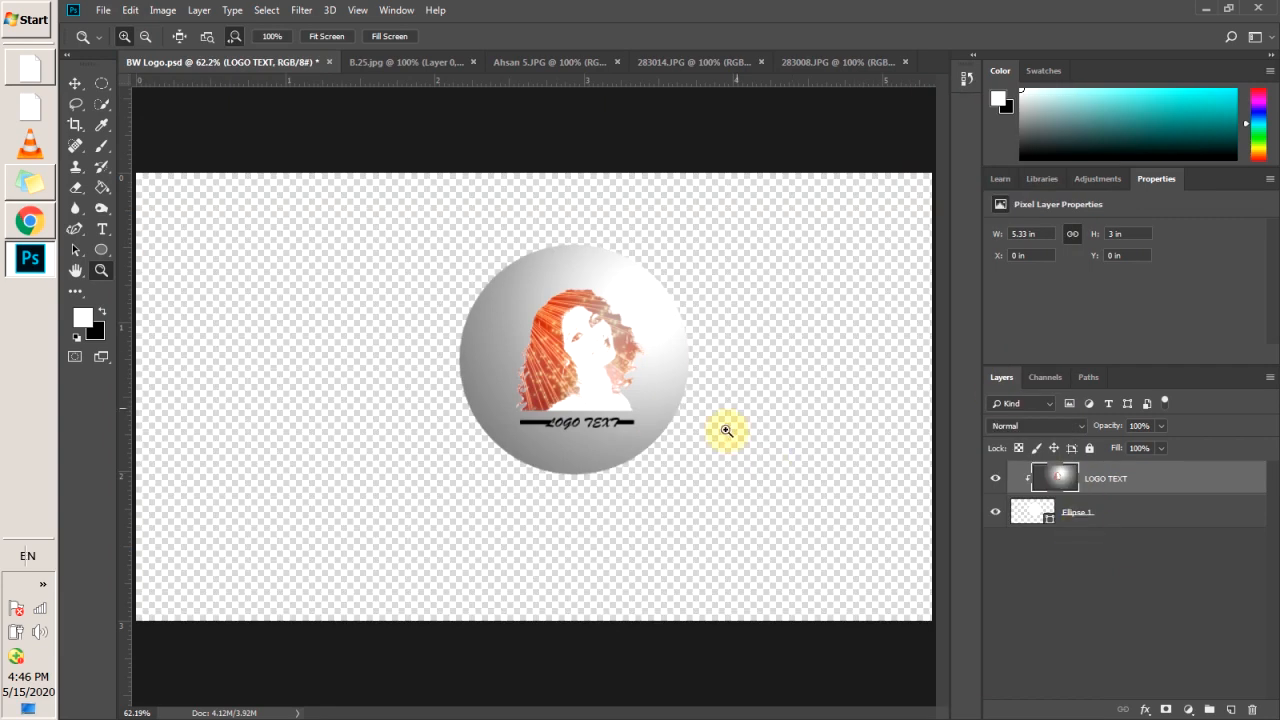
pyautogui.click(75, 84)
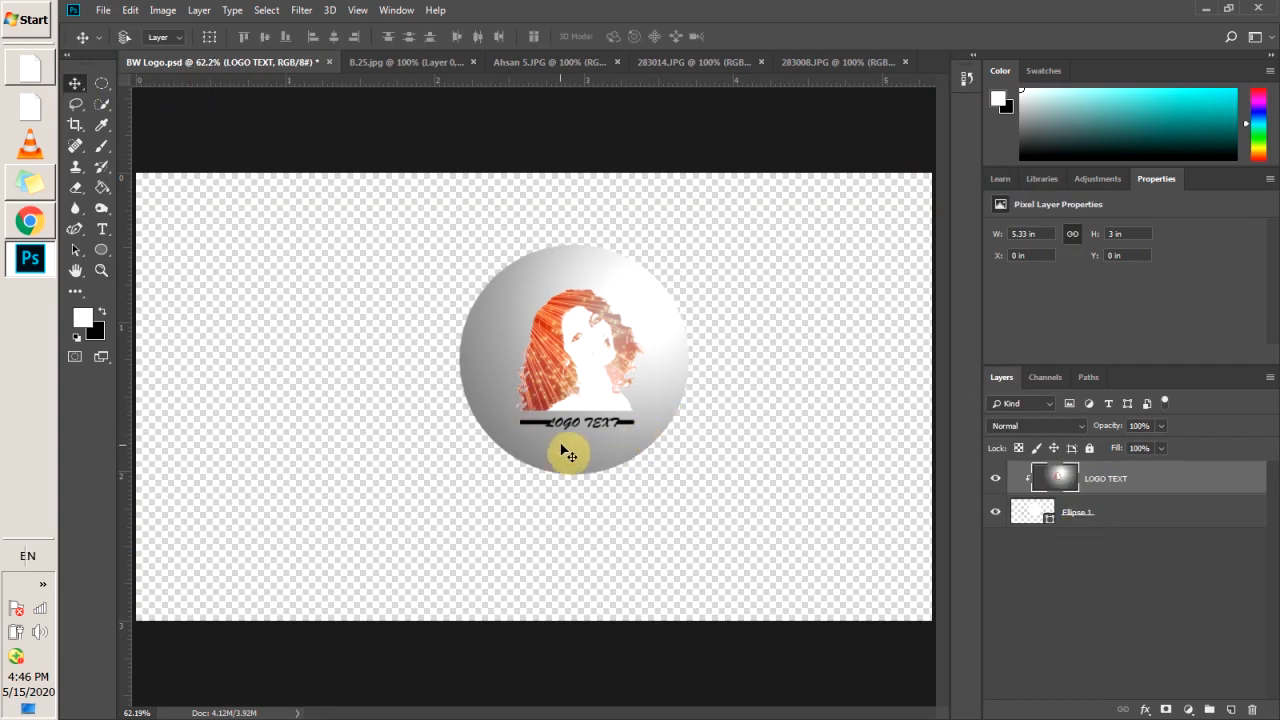
pyautogui.moveTo(590, 458); pyautogui.dragTo(572, 455)
# Step: Export the circular logo as BW Logo.png into the Pictures library
pyautogui.click(101, 15)
pyautogui.moveTo(195, 229)
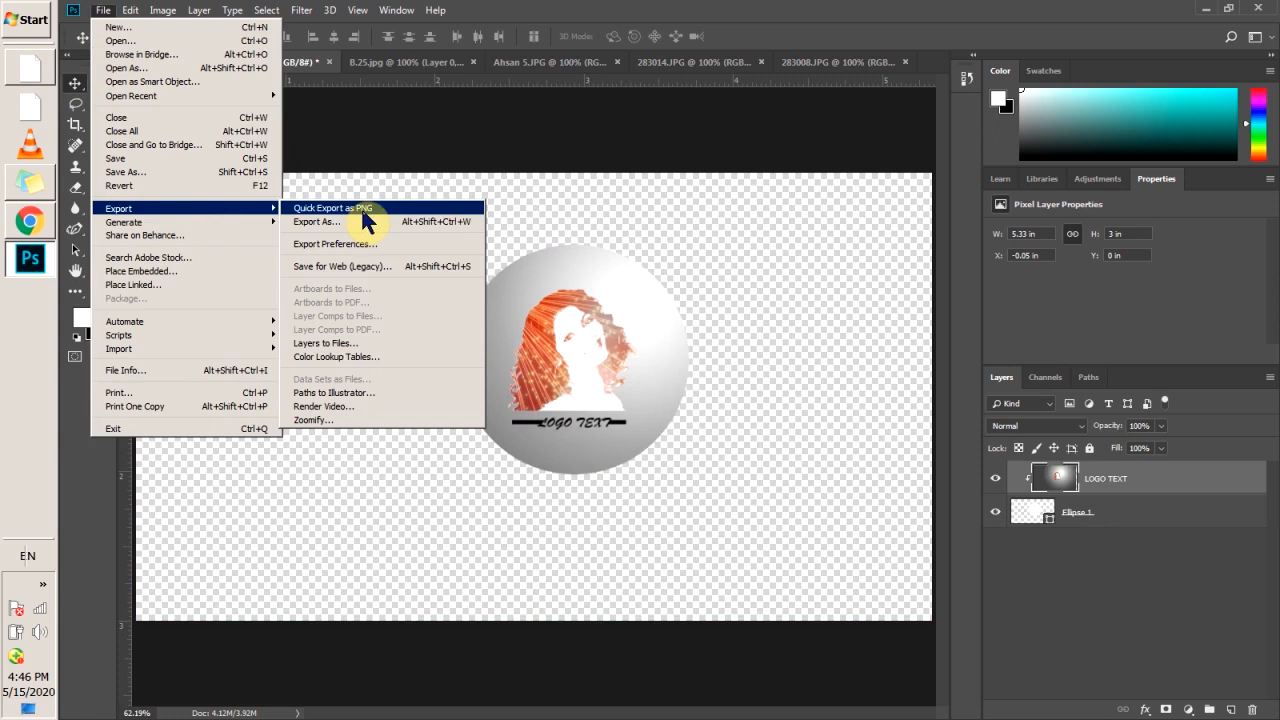
pyautogui.click(370, 222)
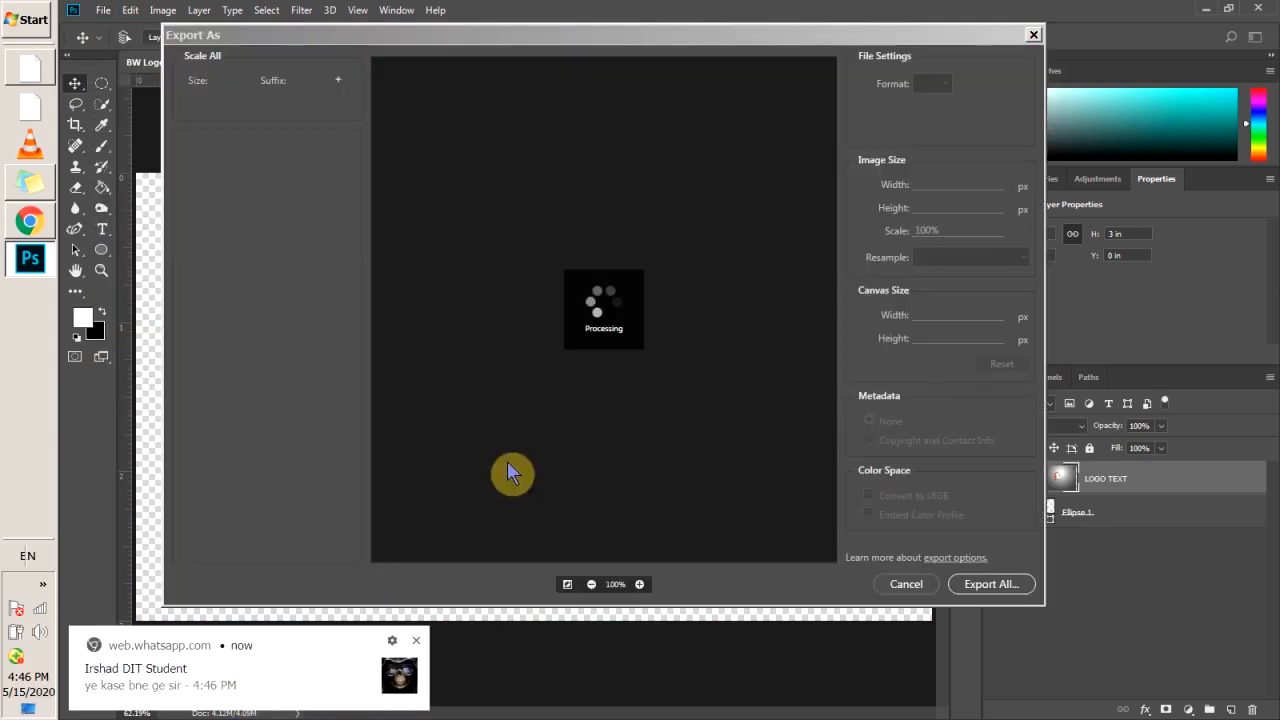
pyautogui.click(987, 588)
pyautogui.click(128, 291)
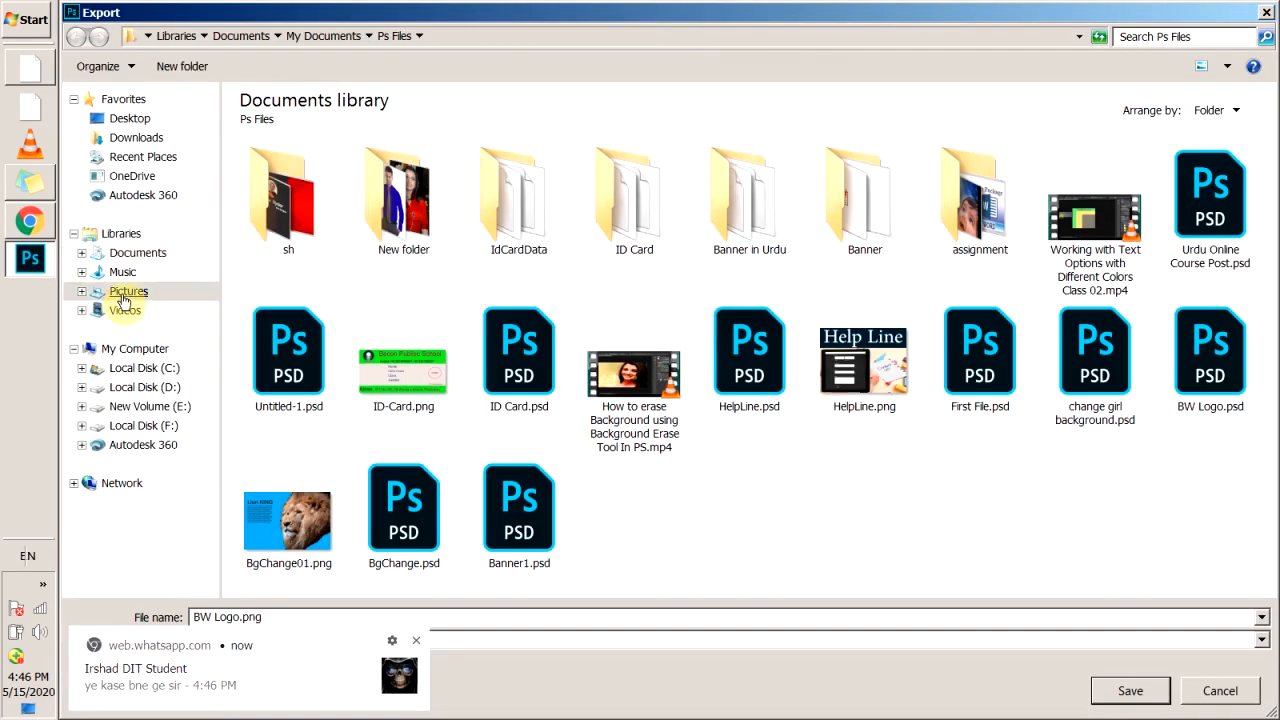
pyautogui.click(445, 612)
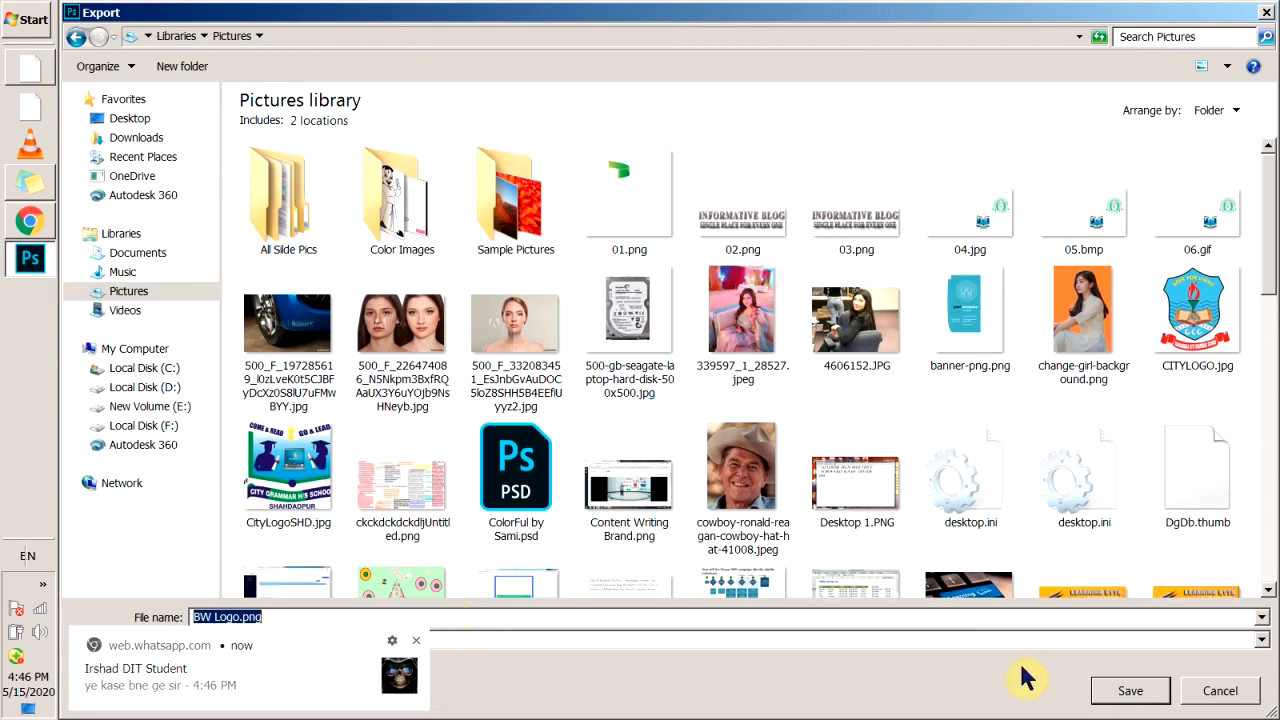
pyautogui.click(1125, 692)
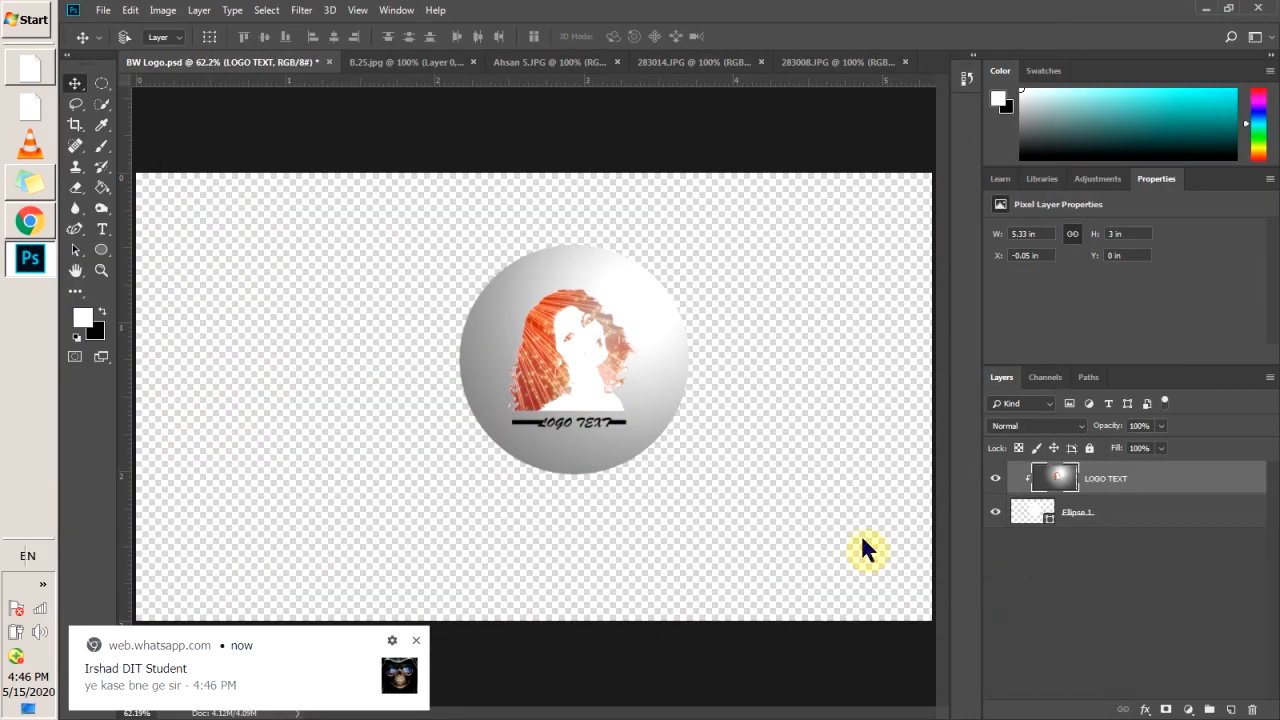
# Step: Look through the Pictures library in Windows Explorer for the exported logo file, and return to Photoshop
pyautogui.click(27, 20)
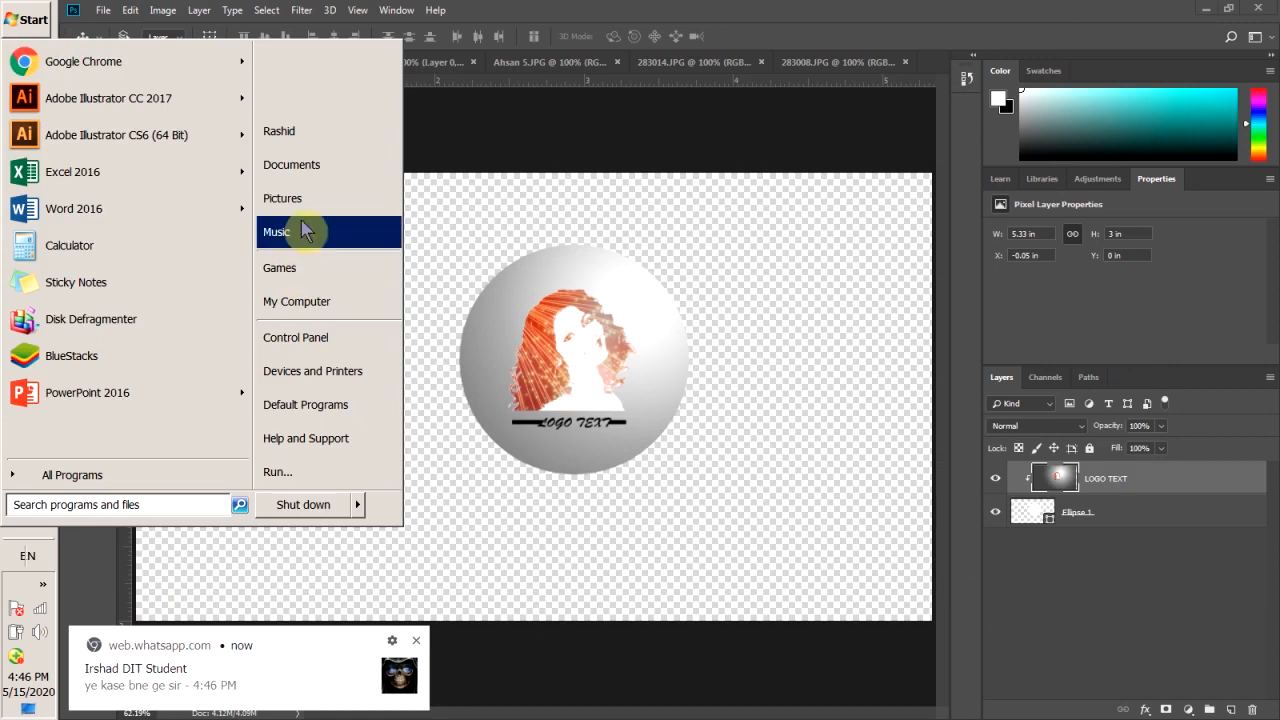
pyautogui.click(300, 197)
pyautogui.moveTo(1052, 183); pyautogui.dragTo(993, 155)
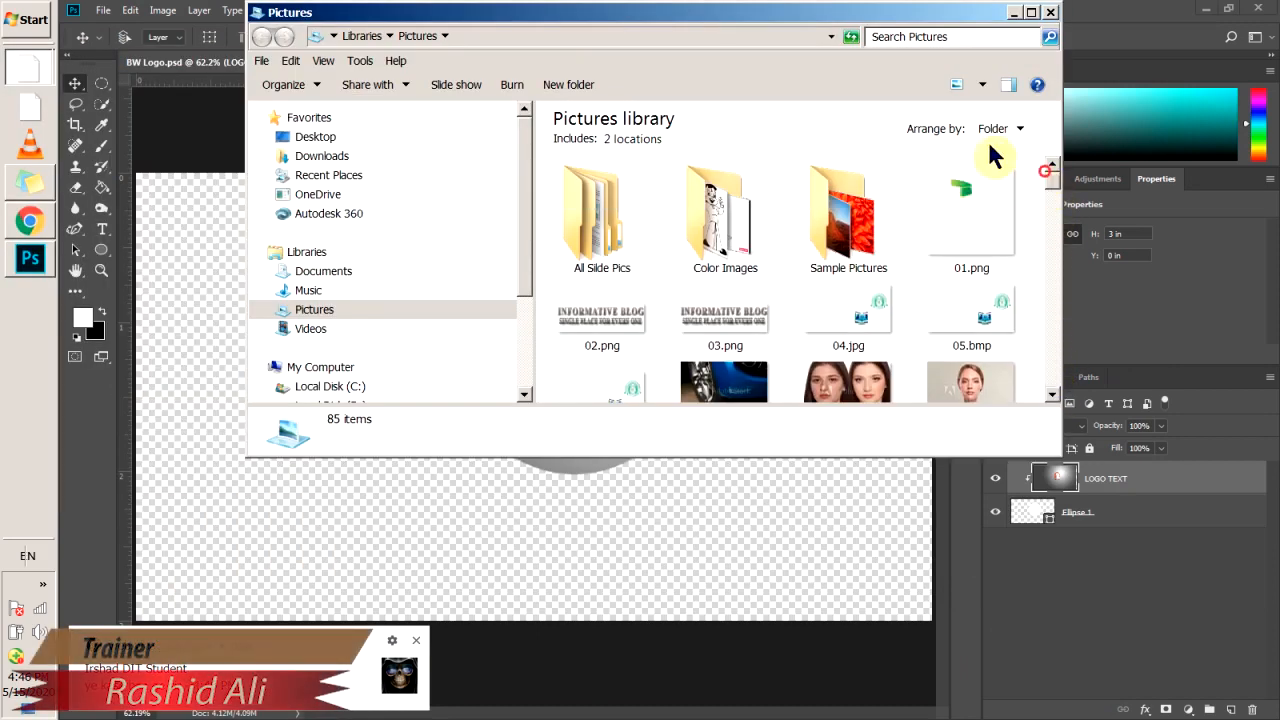
pyautogui.doubleClick(775, 15)
pyautogui.moveTo(1272, 207); pyautogui.dragTo(1272, 640)
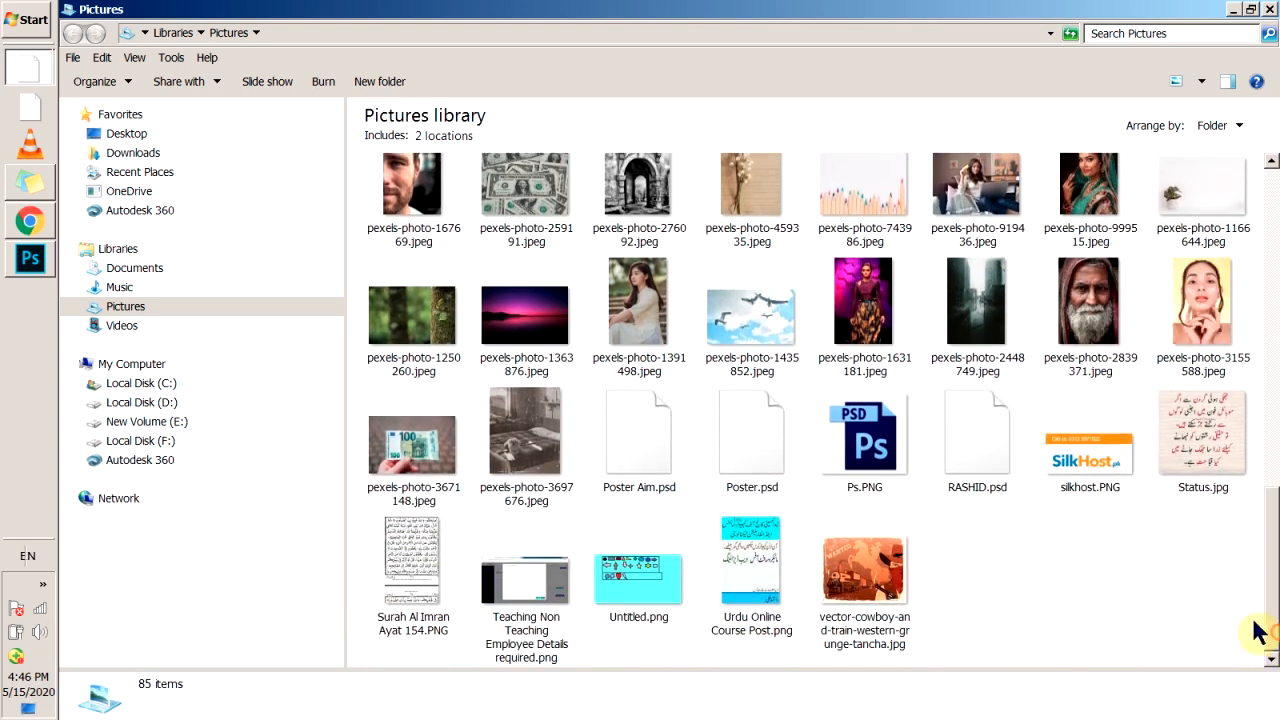
pyautogui.click(870, 492)
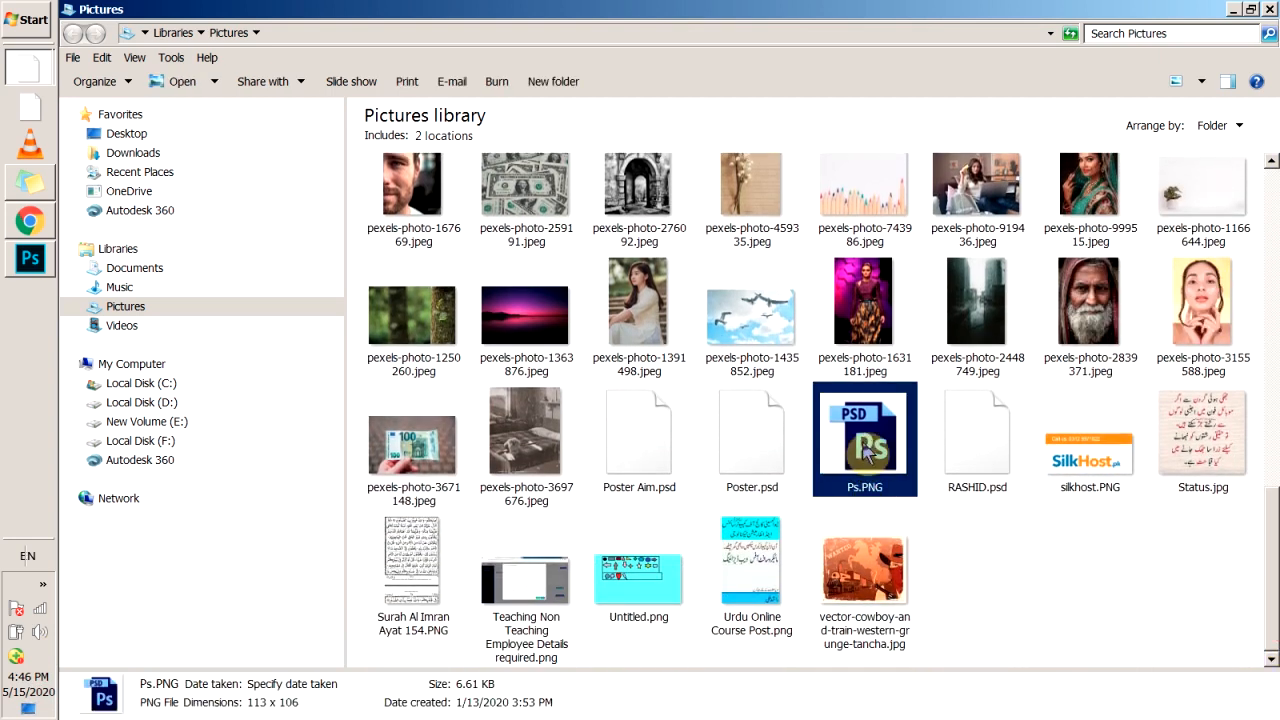
pyautogui.hotkey('alt', 'Tab')
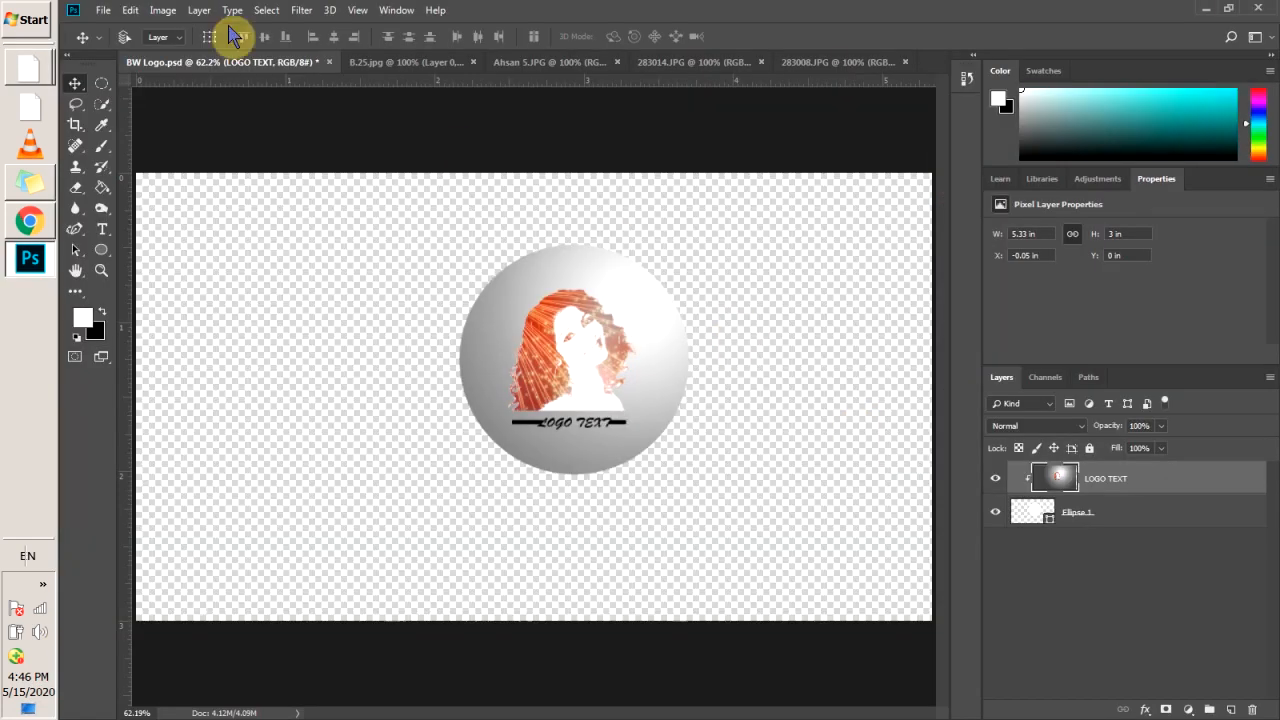
pyautogui.click(101, 10)
pyautogui.moveTo(134, 210)
pyautogui.moveTo(180, 222)
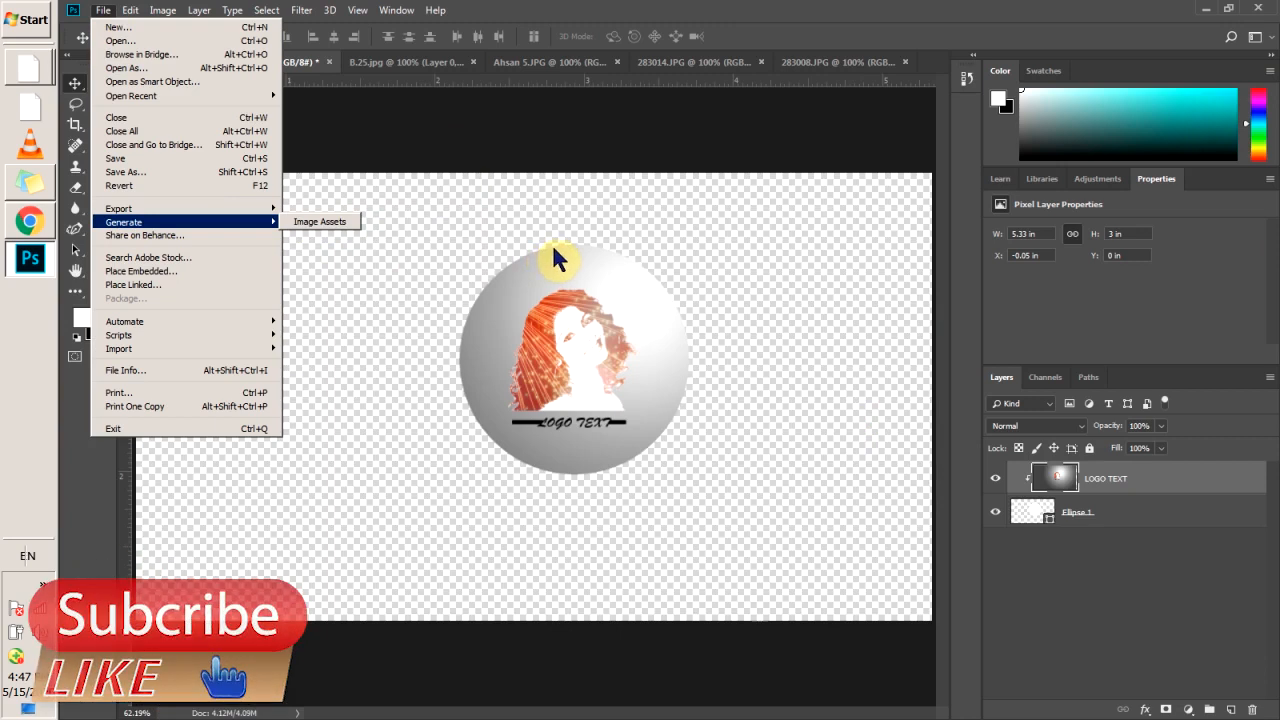
pyautogui.click(20, 614)
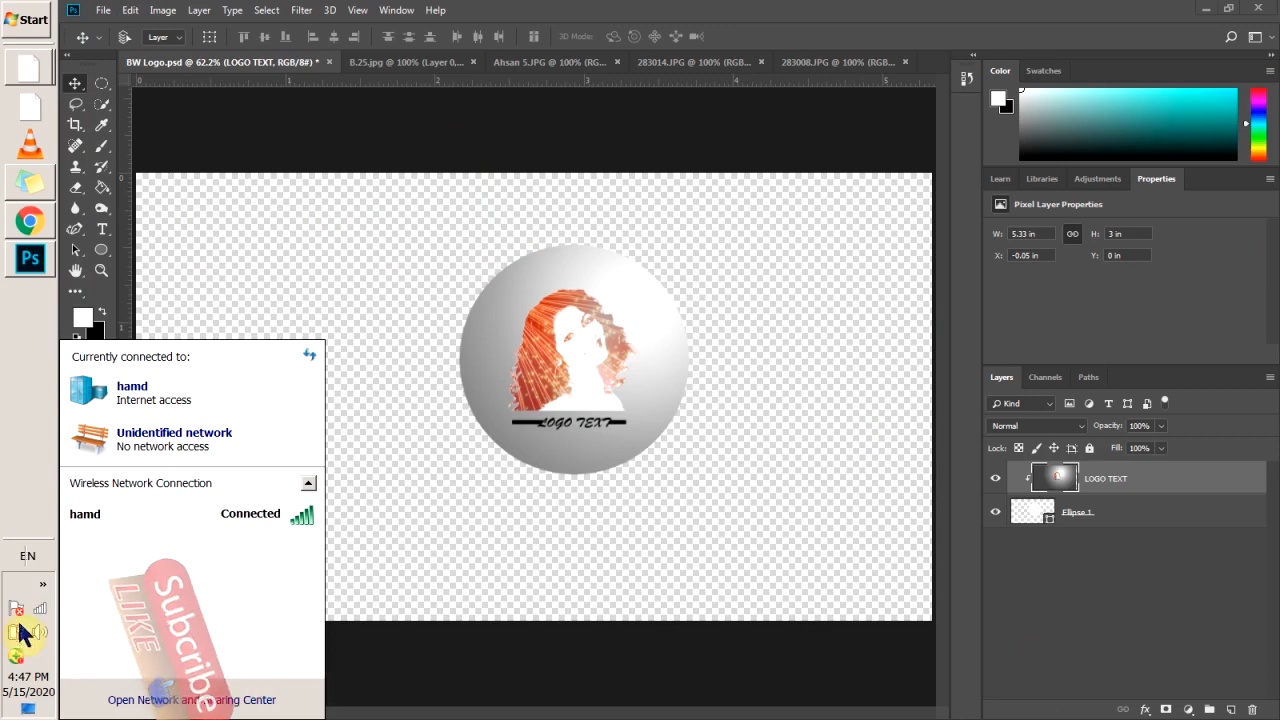
pyautogui.click(42, 584)
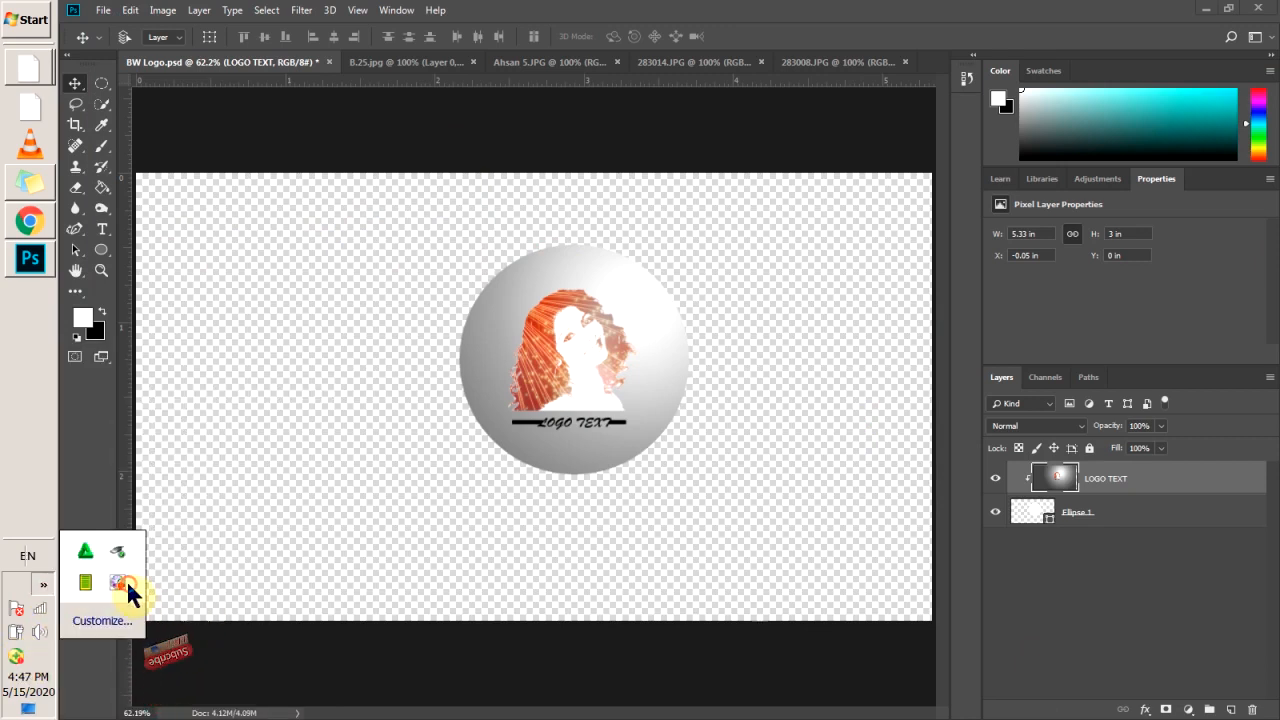